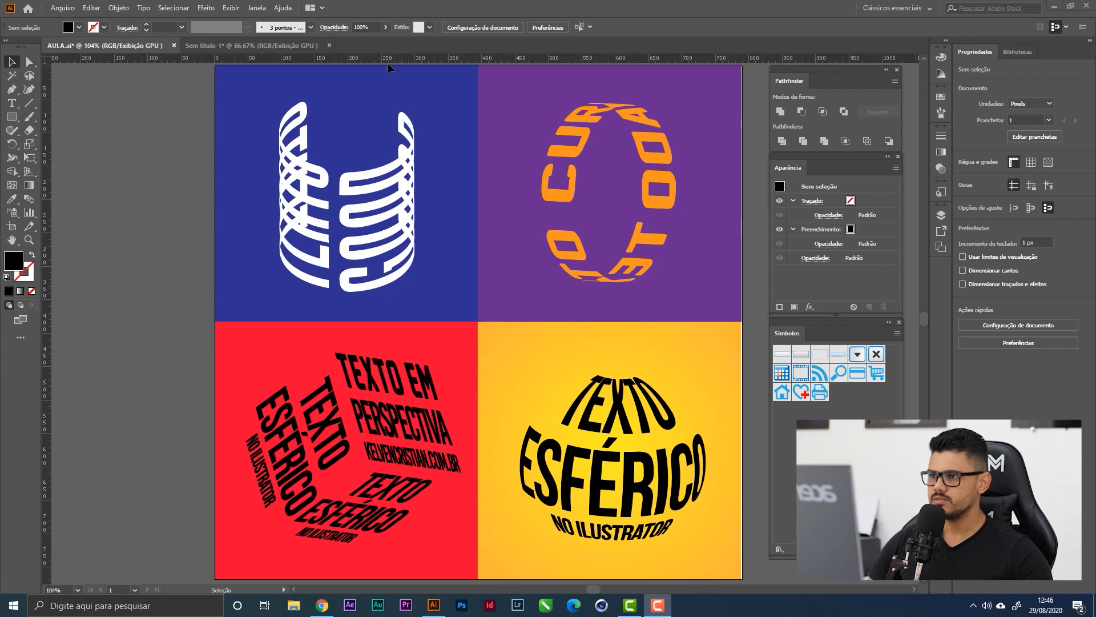
In the Sem título-1 document, spread the four text groups apart, placing TEXTO ESFÉRICO above TEXTO EM PERSPECTIVA and TEXTO CURVADO above the stacked TEXTO.
click(183, 135)
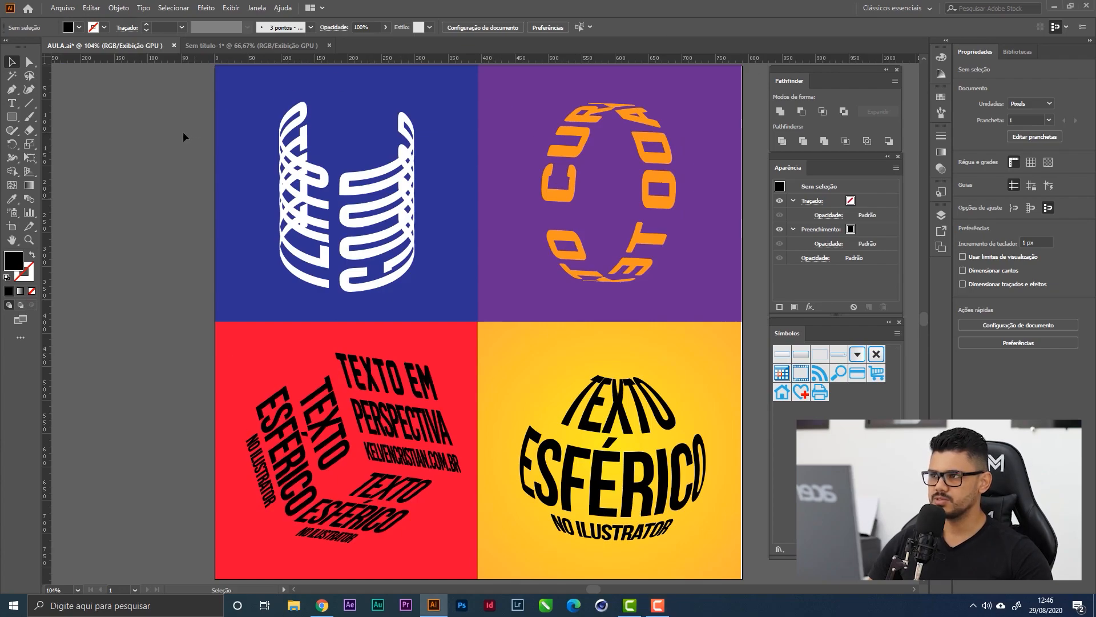
click(246, 45)
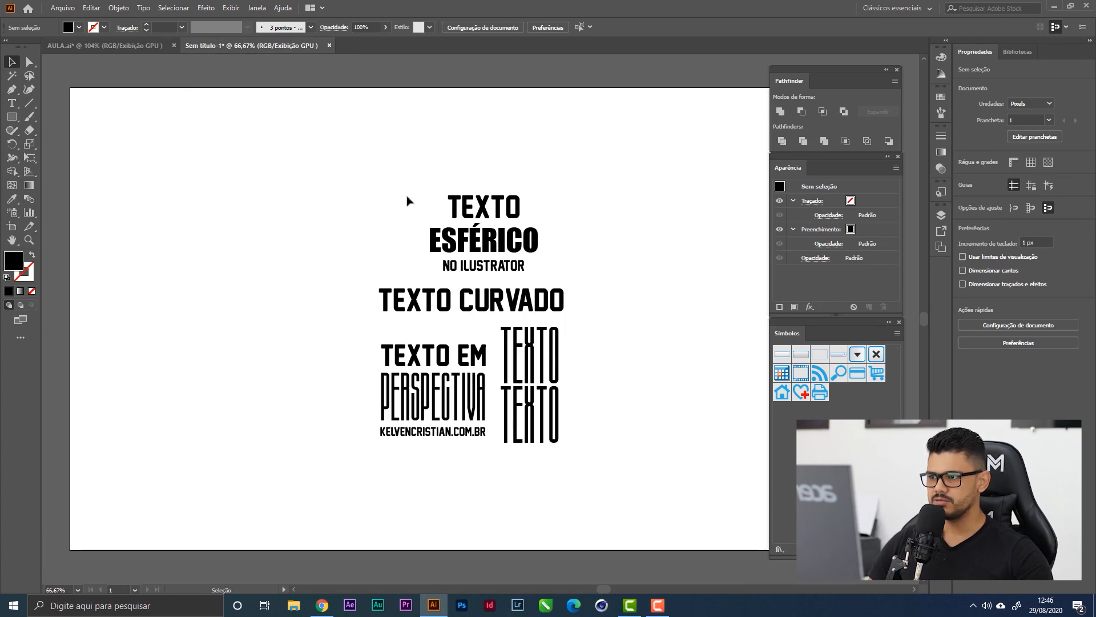
click(486, 210)
drag(486, 210, 253, 203)
click(369, 191)
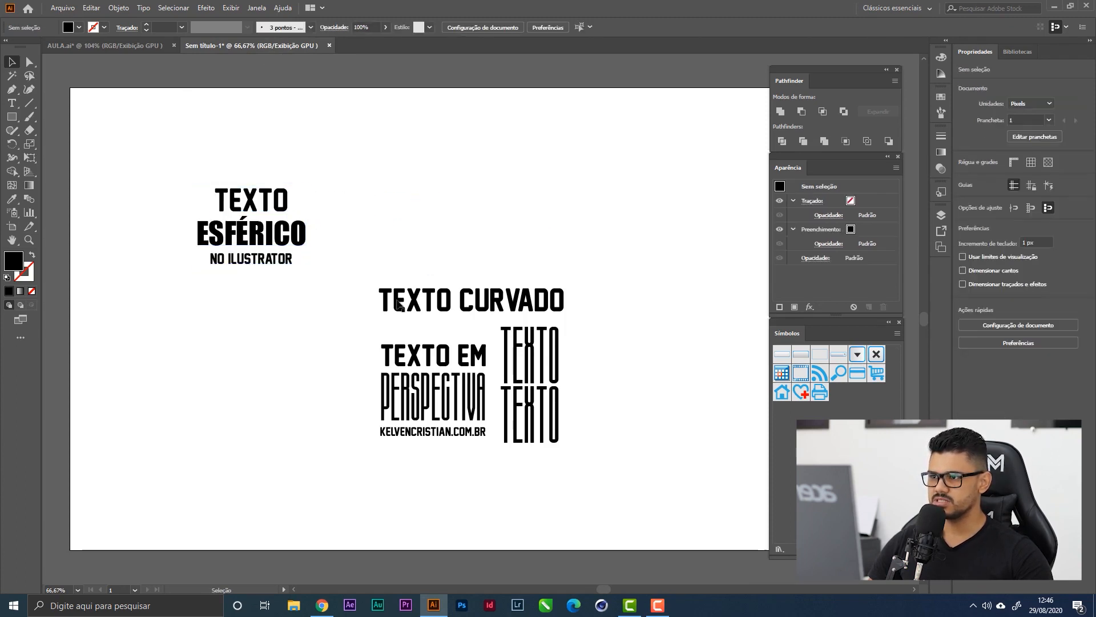
drag(400, 303, 395, 181)
drag(400, 354, 219, 327)
drag(507, 340, 470, 293)
click(426, 245)
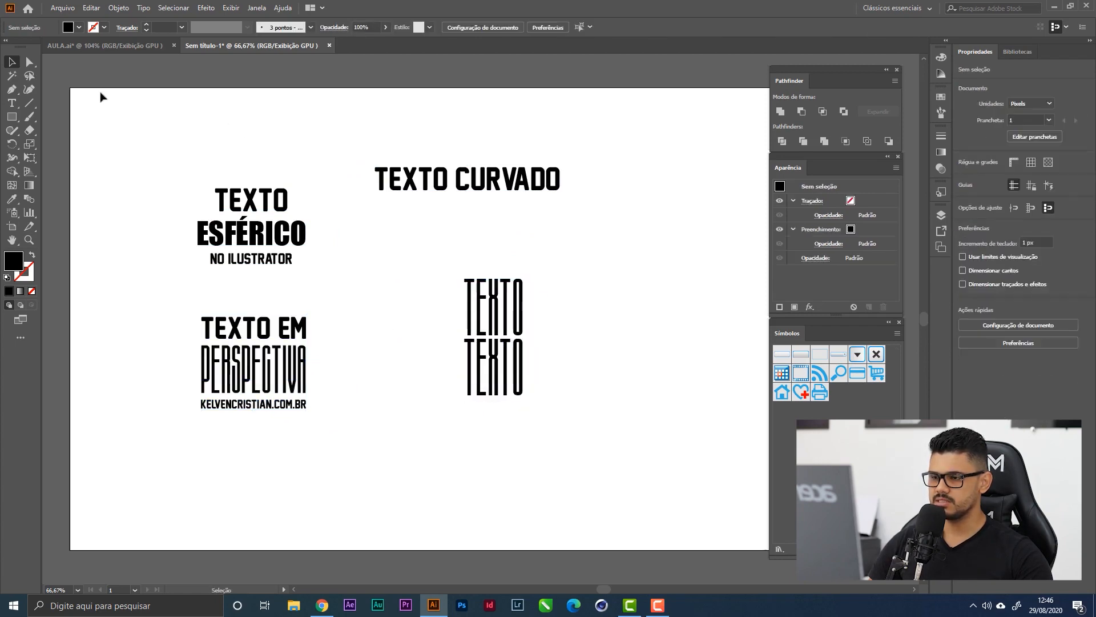
Copy the blue, purple, red and yellow background rectangles from AULA.ai and paste them into Sem título-1.
click(118, 47)
click(531, 311)
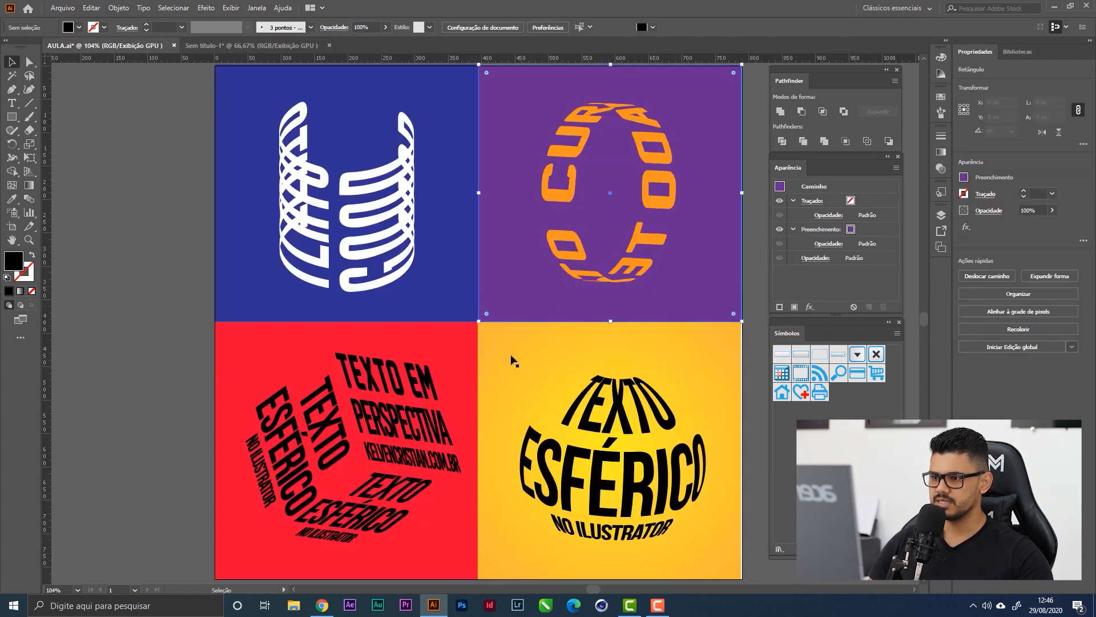
shift+click(486, 357)
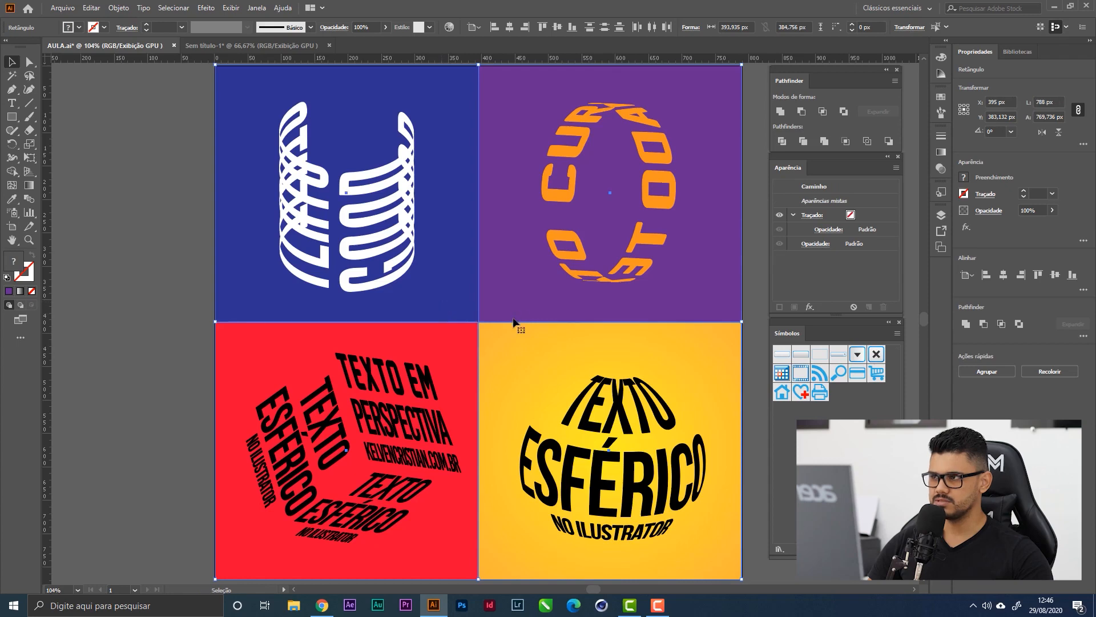
click(213, 46)
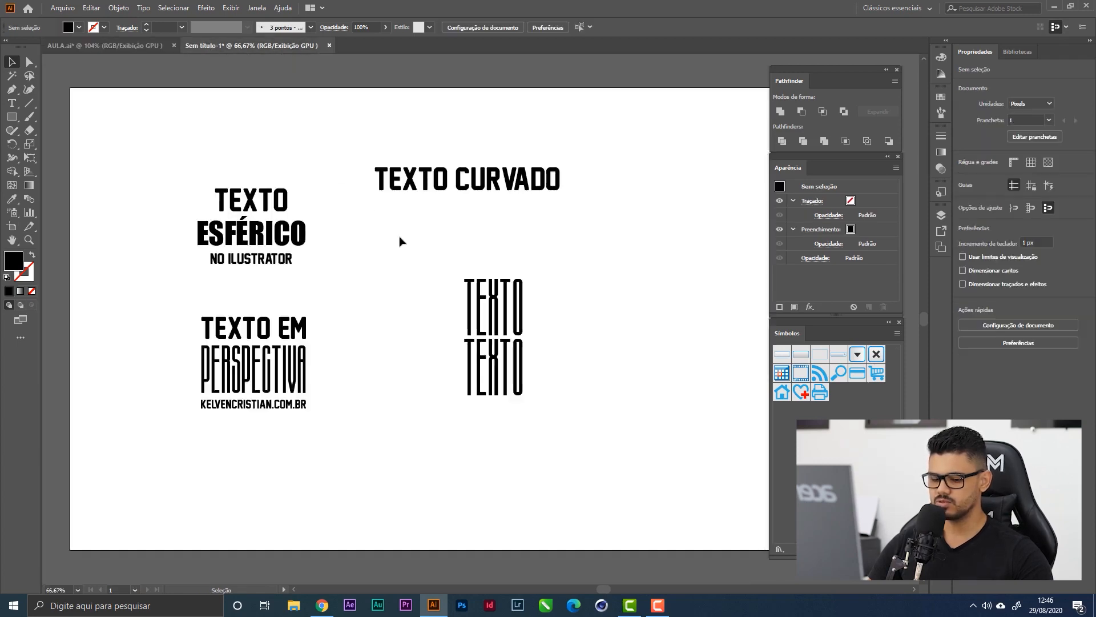
key(ctrl+v)
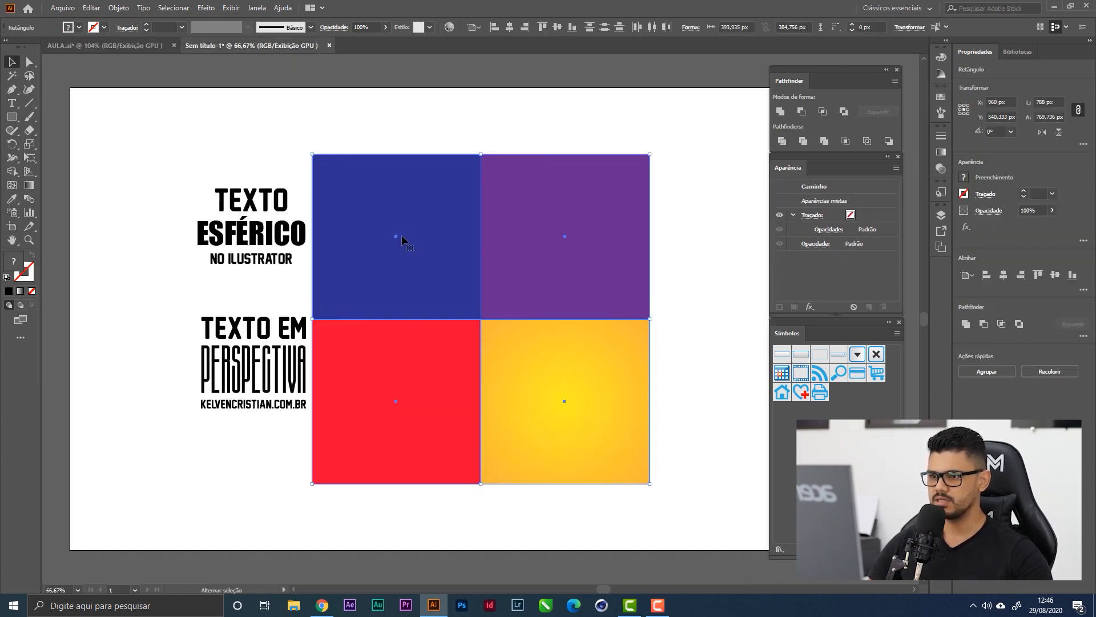
Move the four pasted rectangles together to the right side of the artboard, to about X 1472 px, Y 528 px.
drag(420, 312, 556, 318)
key(space)
drag(530, 330, 383, 313)
drag(399, 298, 483, 287)
key(space)
drag(294, 309, 345, 311)
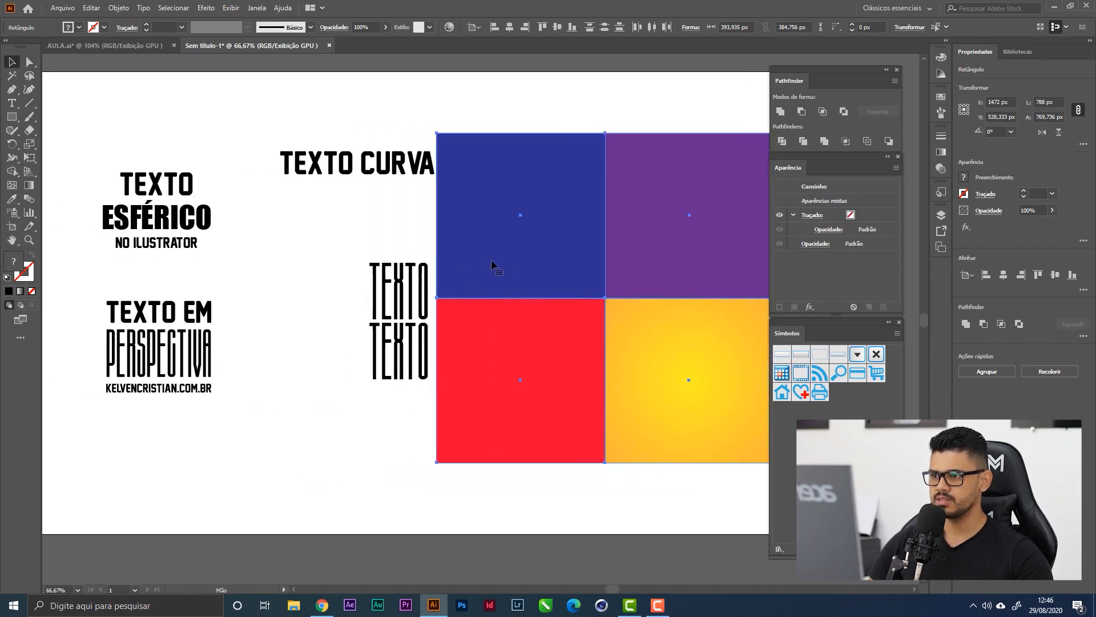
click(494, 117)
key(space)
drag(346, 200, 384, 206)
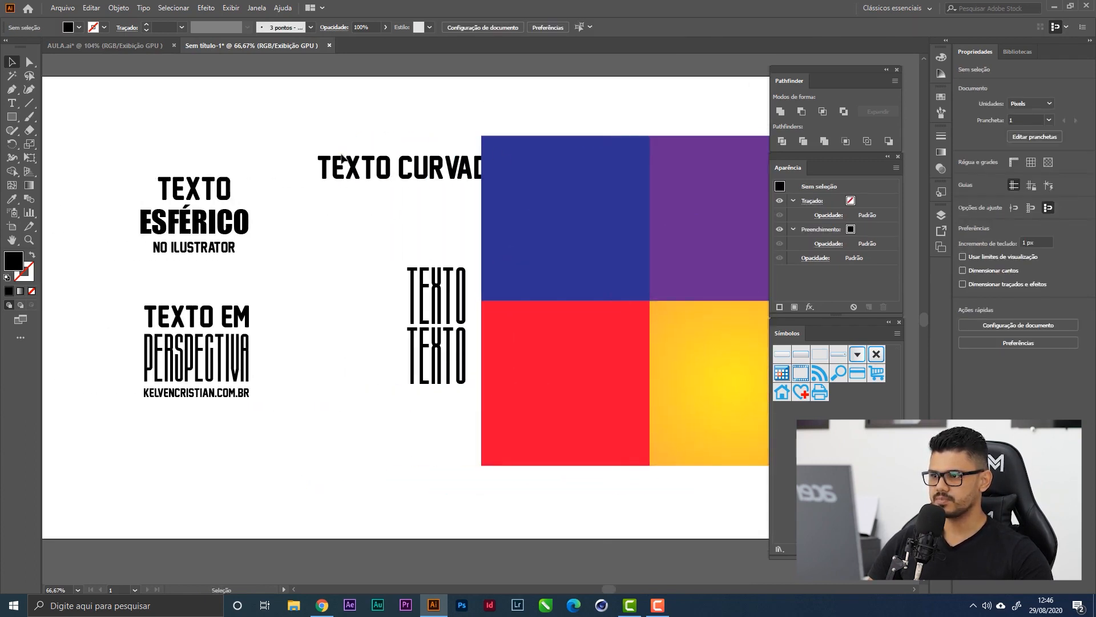
Move TEXTO CURVADO above the TEXTO ESFÉRICO group and shift the stacked TEXTO group left, away from the coloured rectangles.
drag(343, 157, 130, 137)
drag(440, 334, 350, 306)
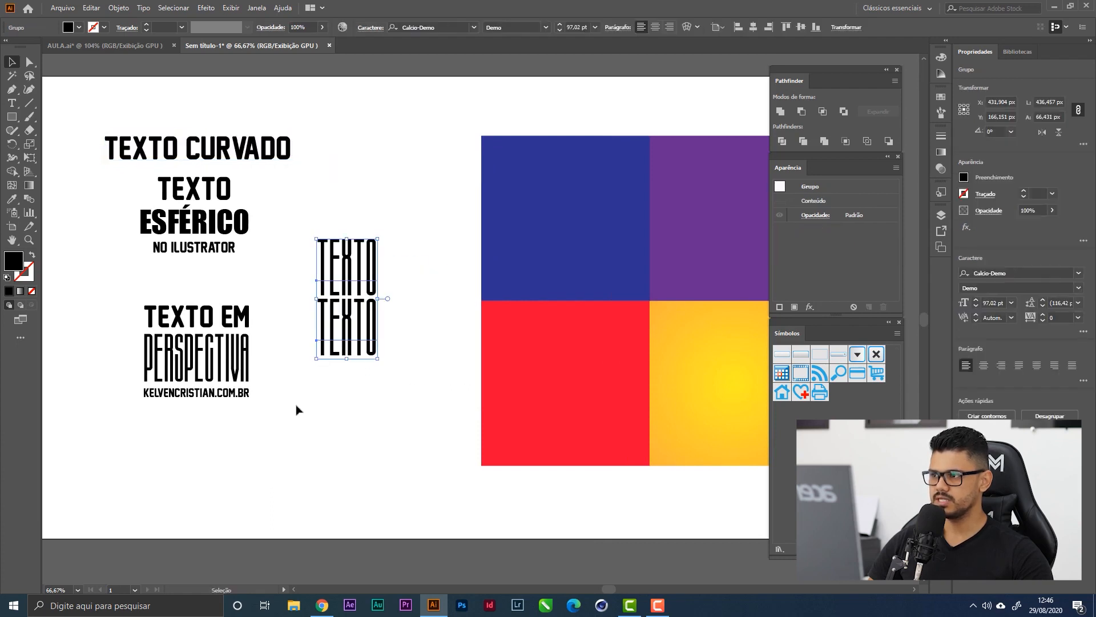
click(295, 409)
drag(194, 147, 194, 120)
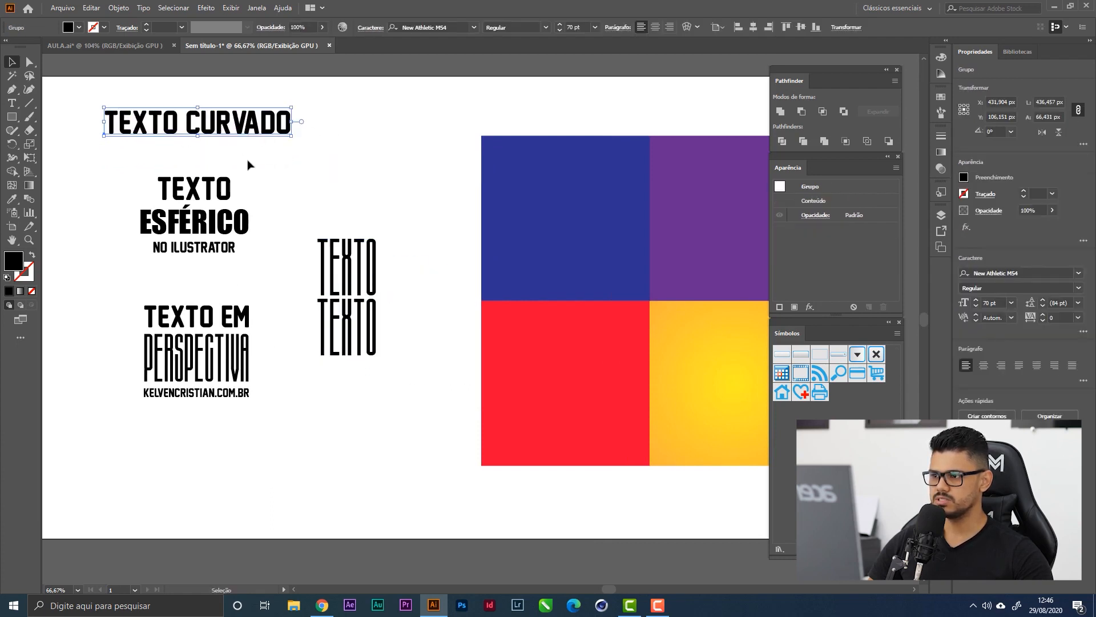
click(248, 165)
click(336, 283)
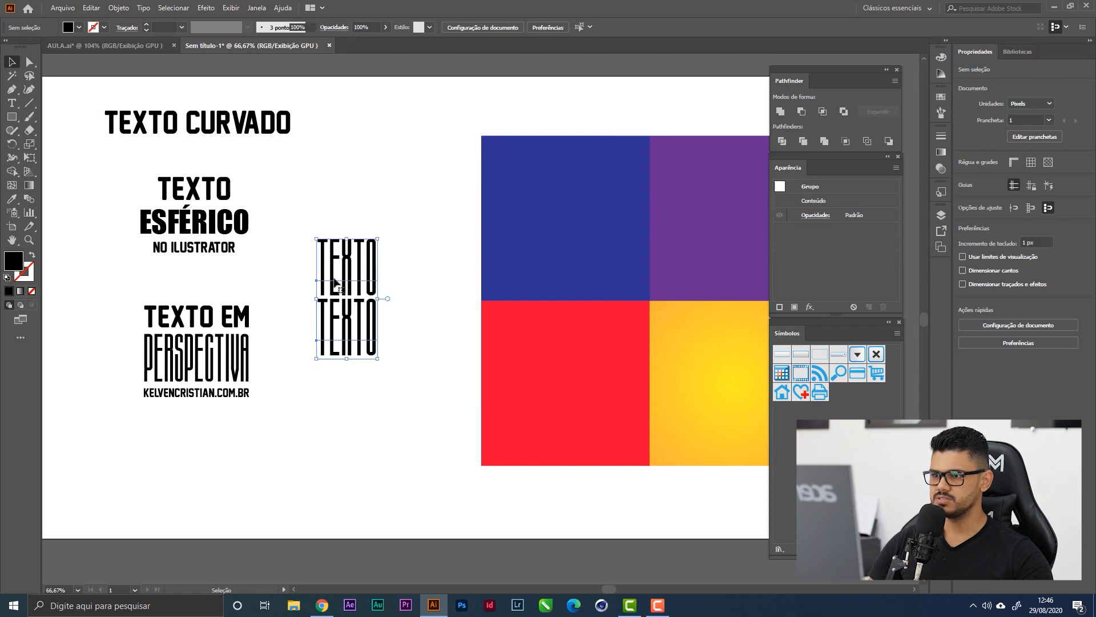
click(428, 212)
drag(423, 208, 387, 223)
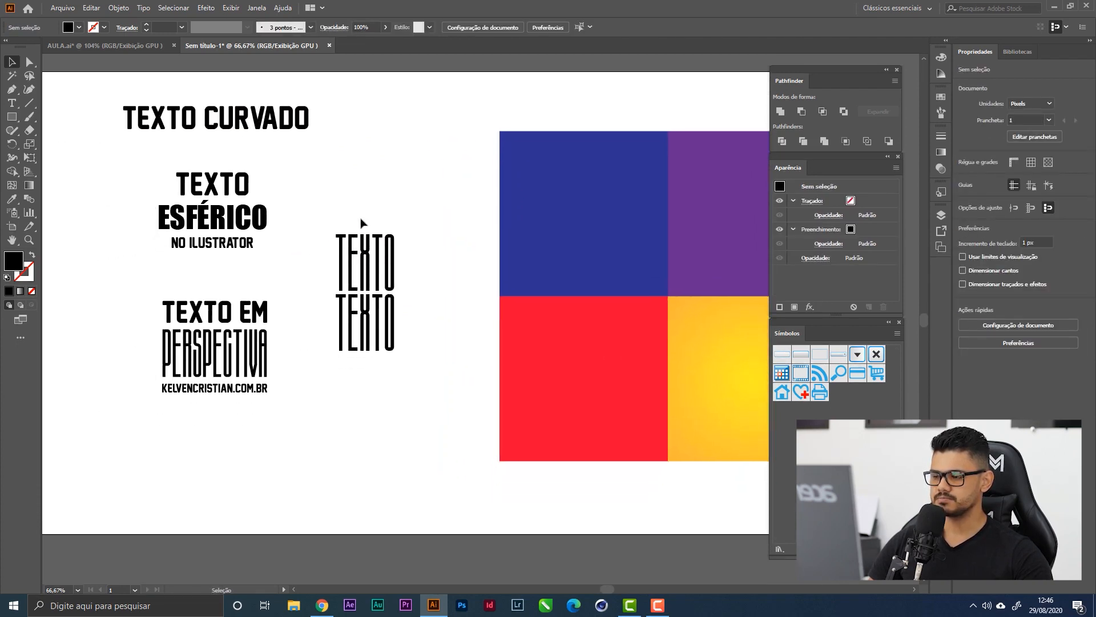
drag(317, 157, 341, 164)
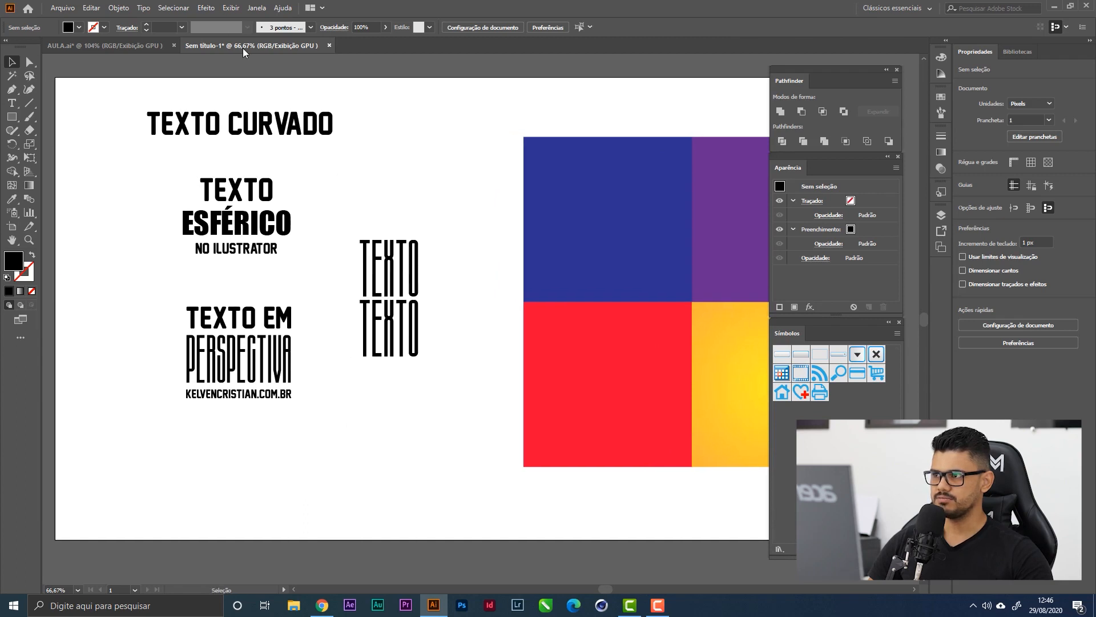
click(216, 10)
mouse_move(251, 75)
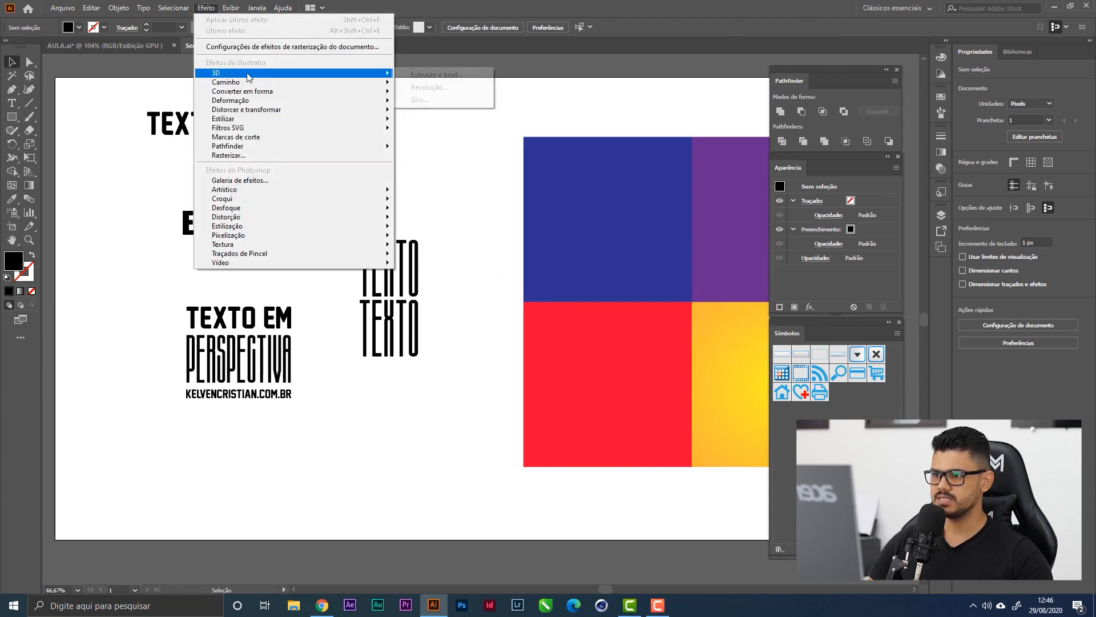
click(460, 156)
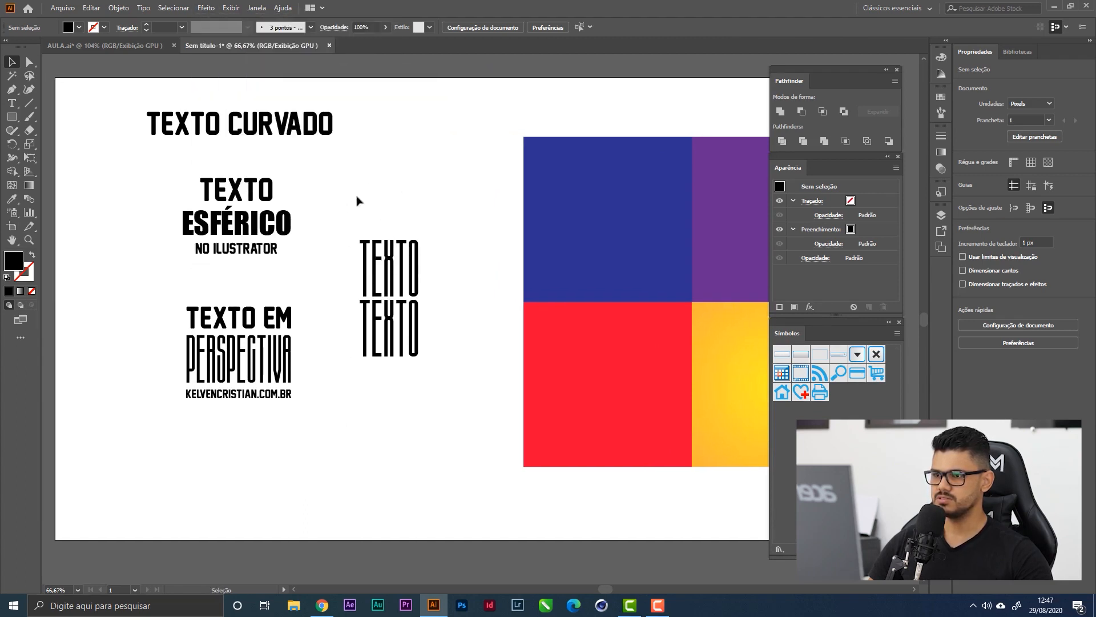
drag(357, 200, 352, 154)
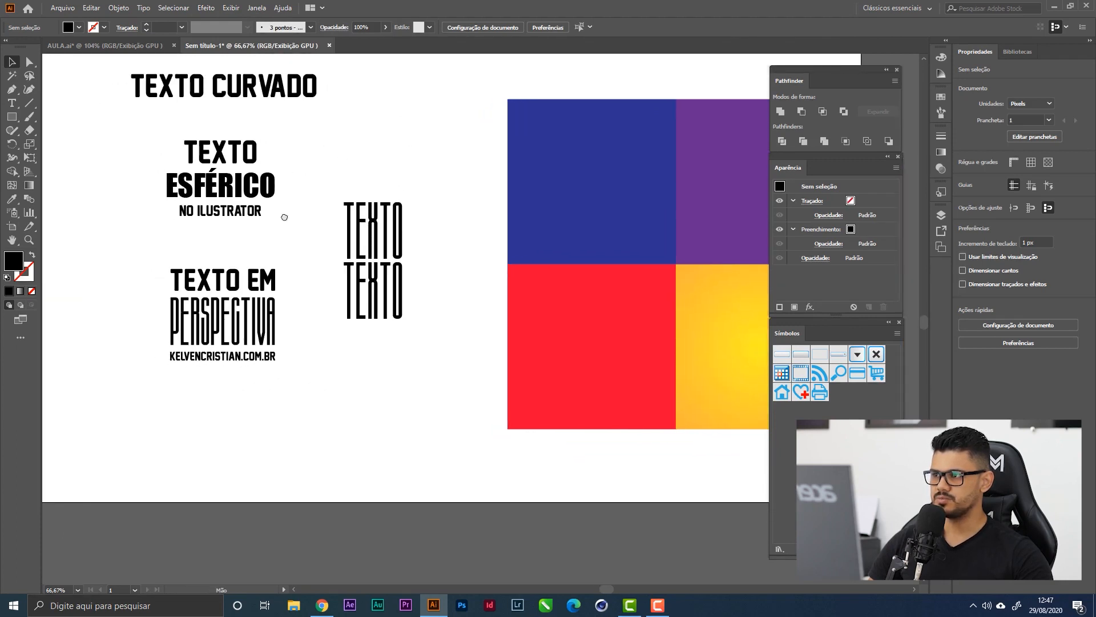
drag(284, 217, 250, 296)
Fill the TEXTO CURVADO text group with orange.
click(251, 171)
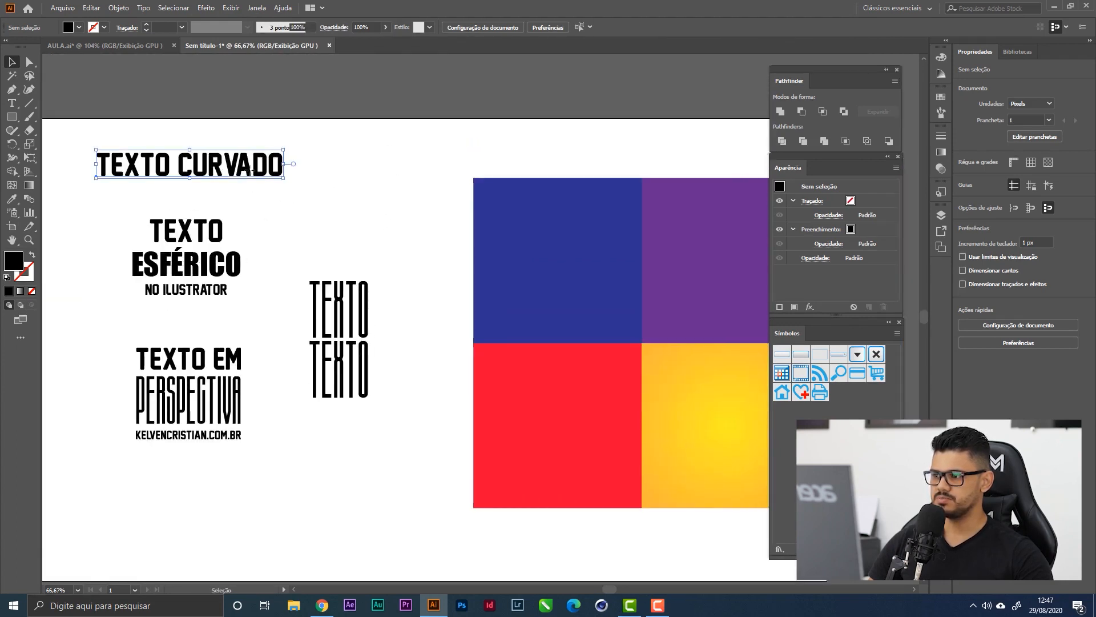
click(260, 215)
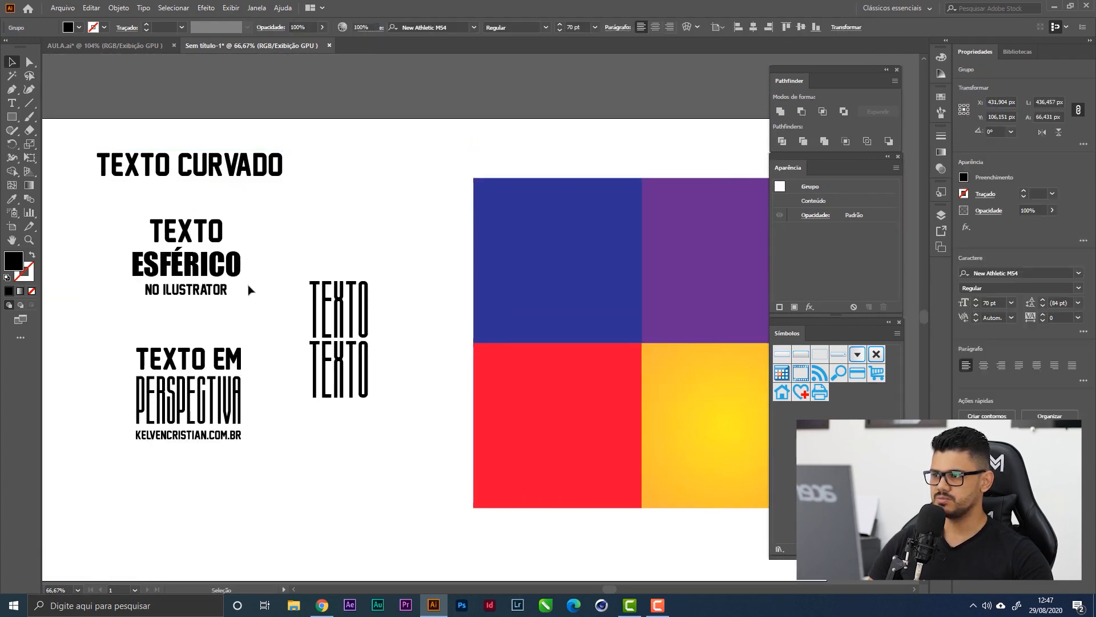
click(216, 172)
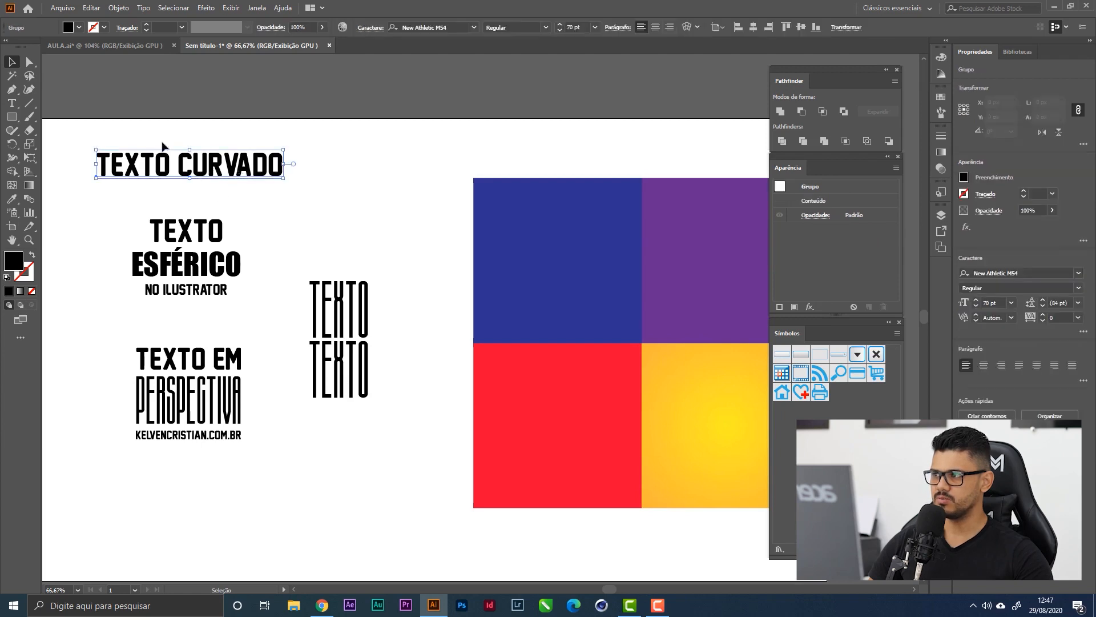
click(69, 27)
click(97, 46)
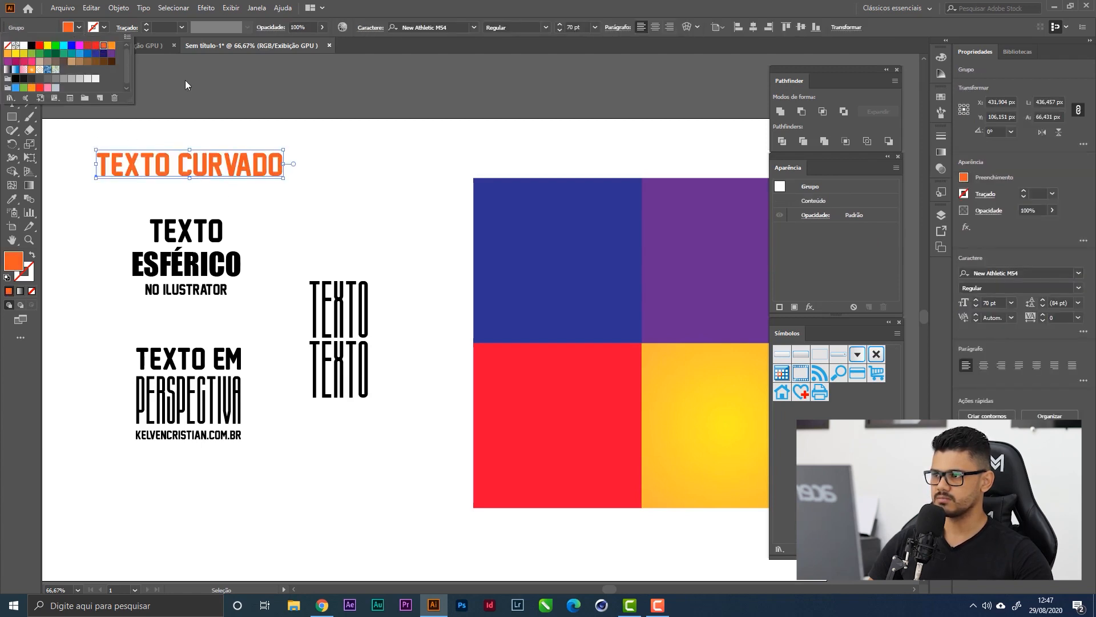
drag(264, 220, 328, 206)
click(334, 198)
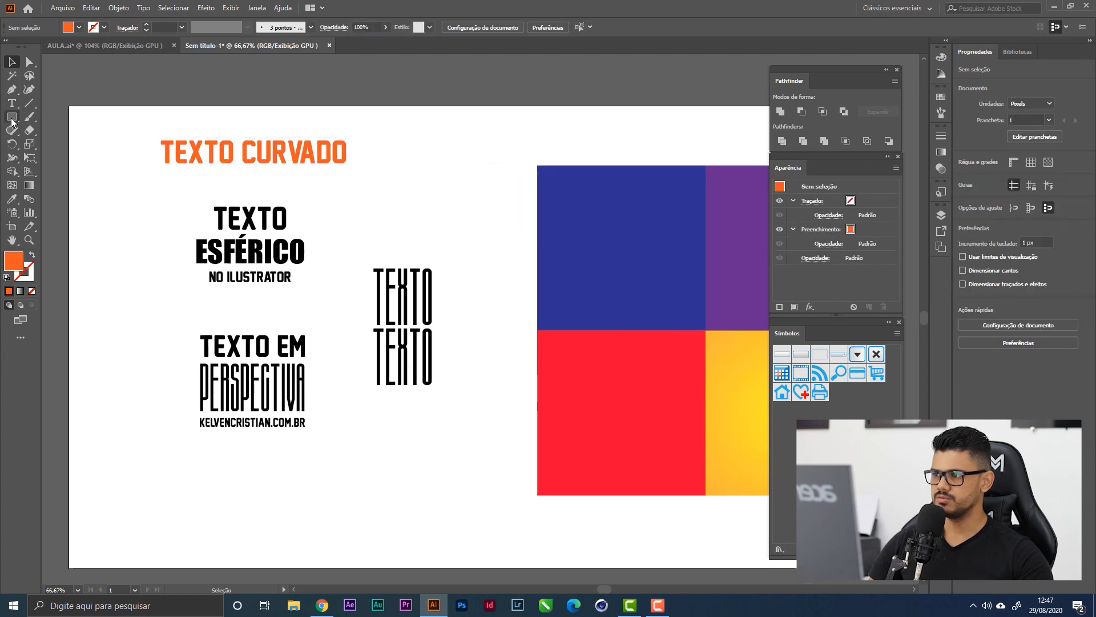
Draw an orange rectangle about 70 × 169 px below the text groups and shift it slightly to the right.
click(12, 118)
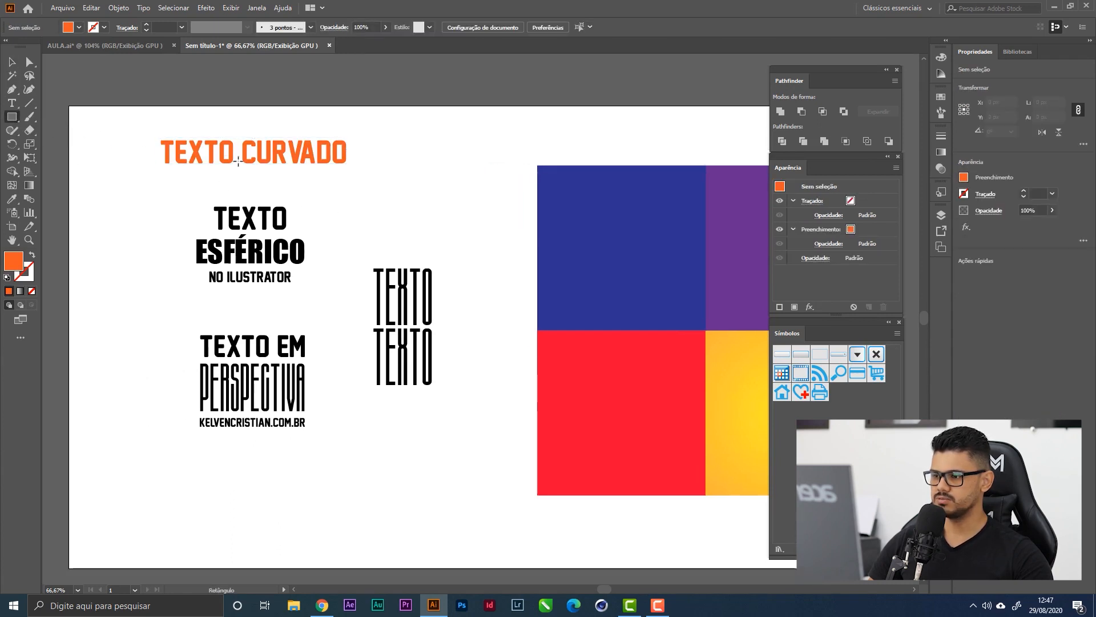
drag(341, 454, 371, 526)
key(v)
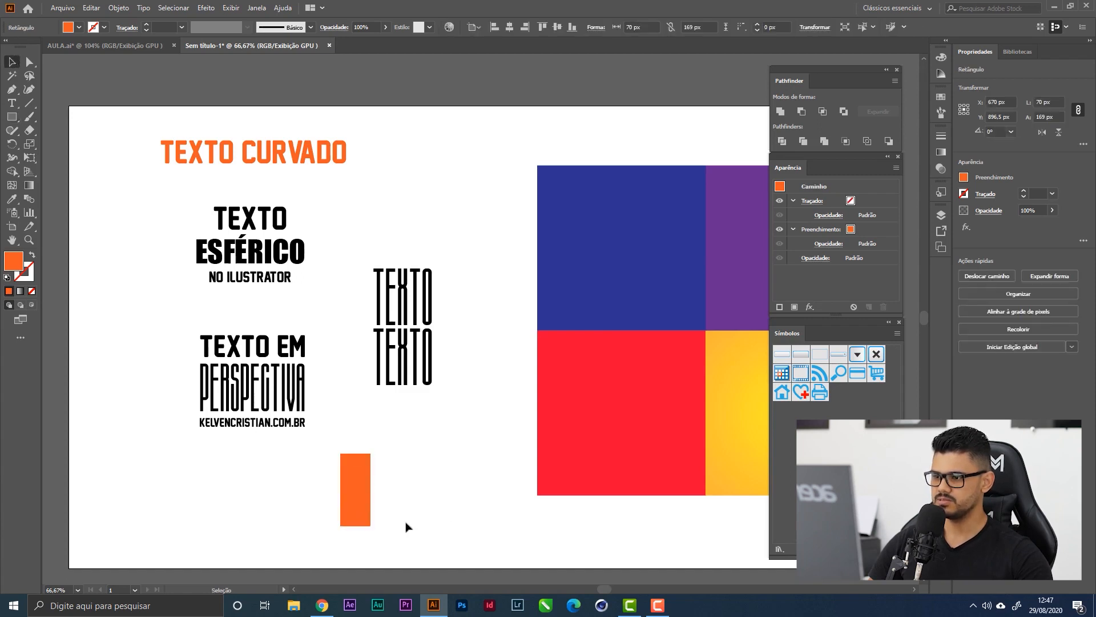
click(407, 526)
click(361, 492)
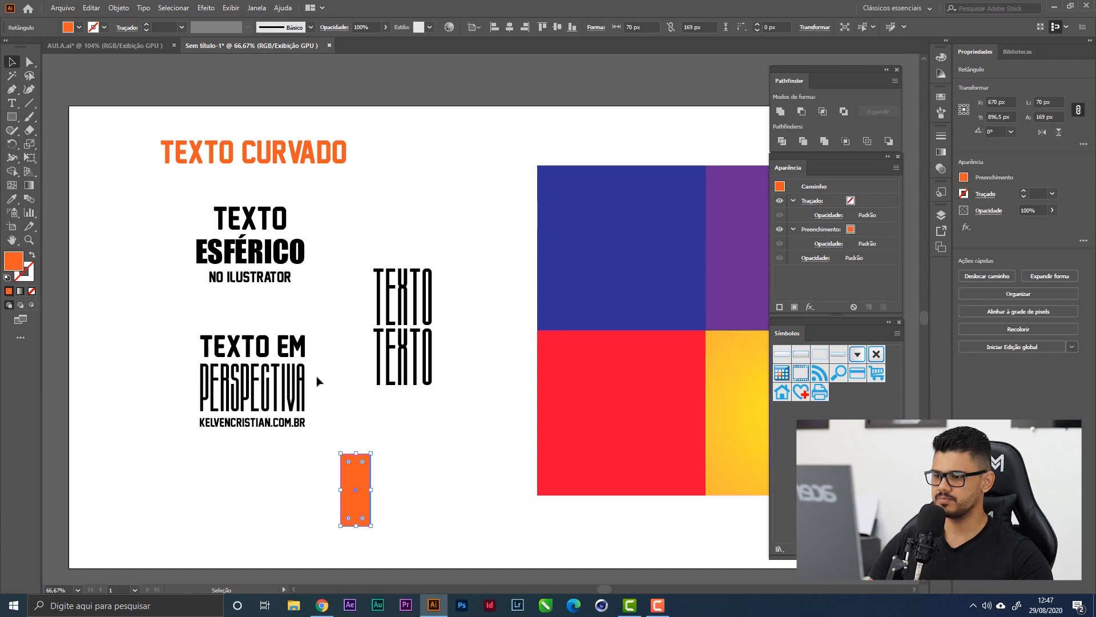
drag(366, 484, 392, 479)
click(384, 210)
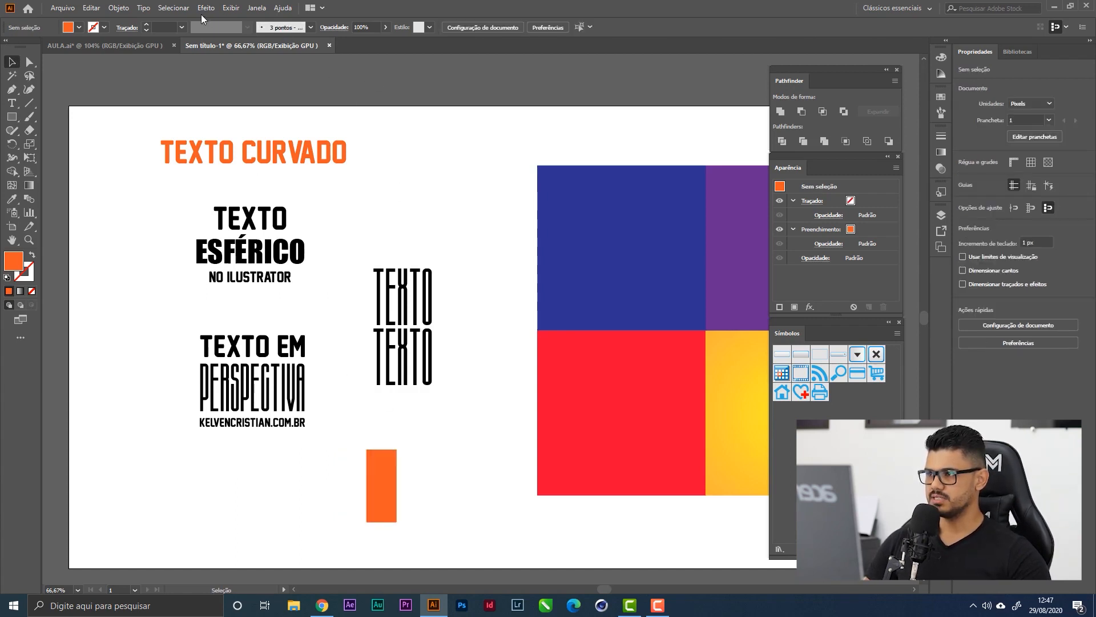
Add the orange TEXTO CURVADO group to the document's symbols as a new symbol.
click(261, 9)
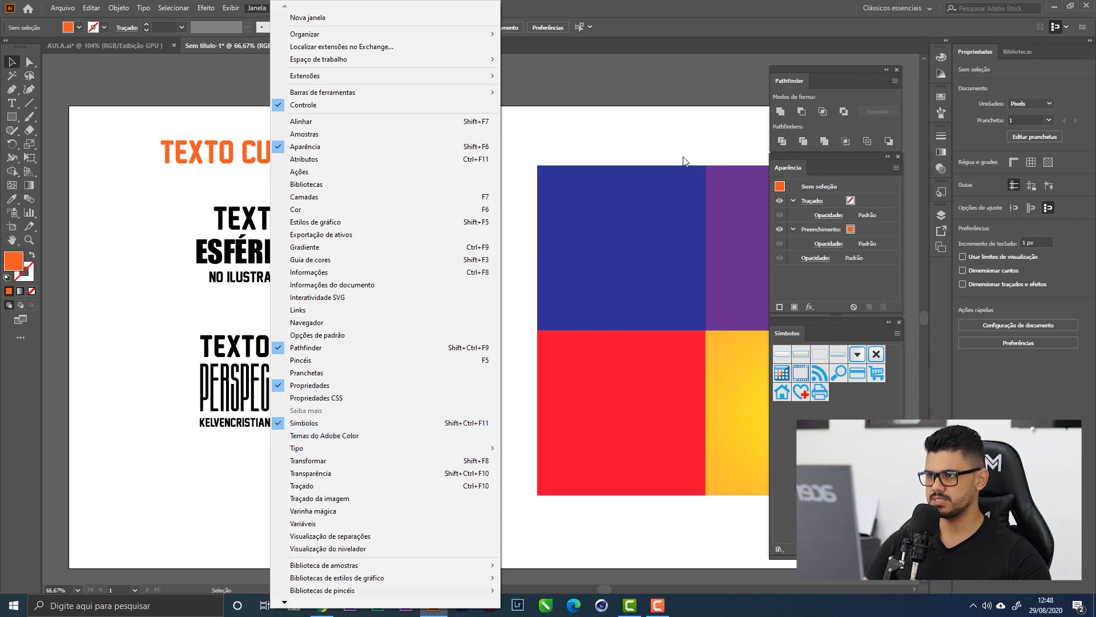
click(615, 106)
click(270, 158)
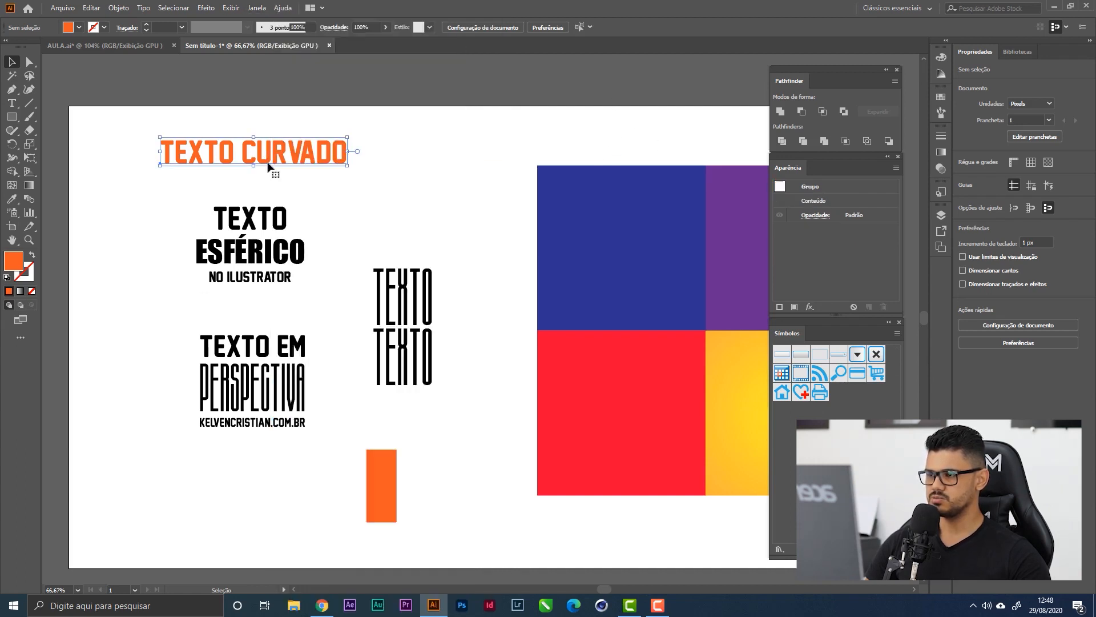
drag(280, 158, 764, 388)
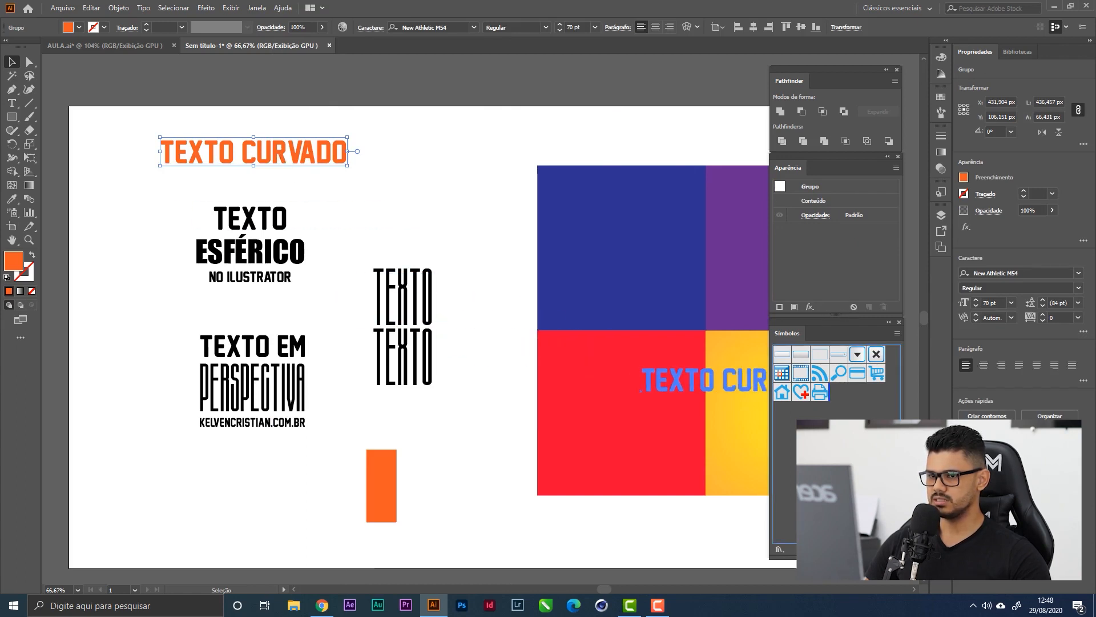
drag(764, 387, 765, 389)
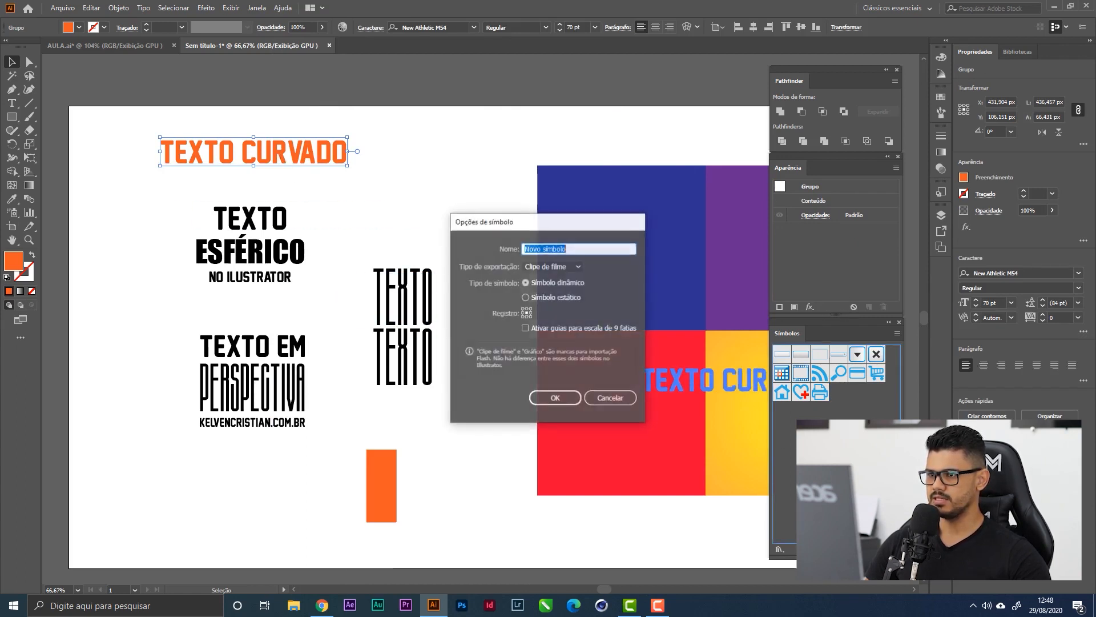
Name the new symbol TEXTO CURVADO, create it with the default options and deselect the lettering.
drag(551, 221, 525, 201)
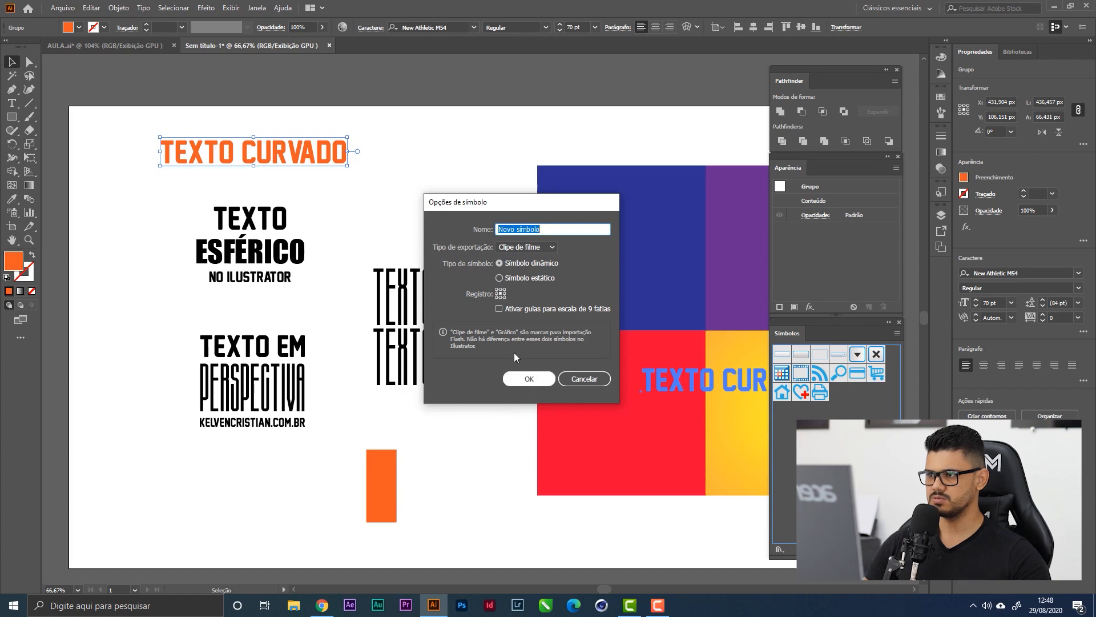
text(texto)
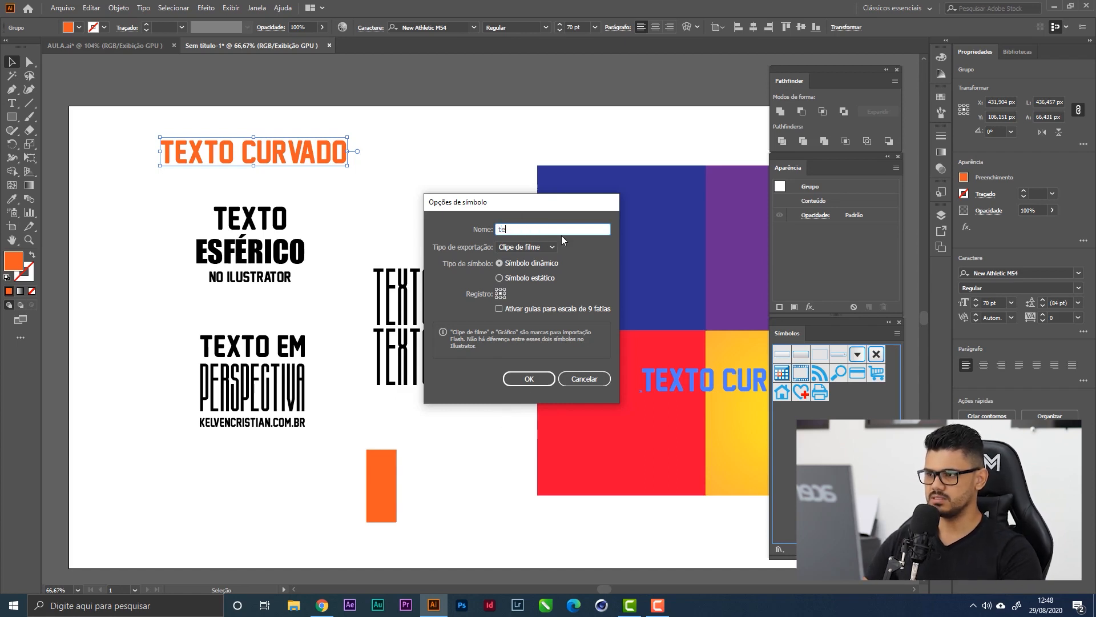
key(shift+Left)
key(shift+Left)
key(shift+Left)
key(shift+Left)
key(shift+Left)
key(BackSpace)
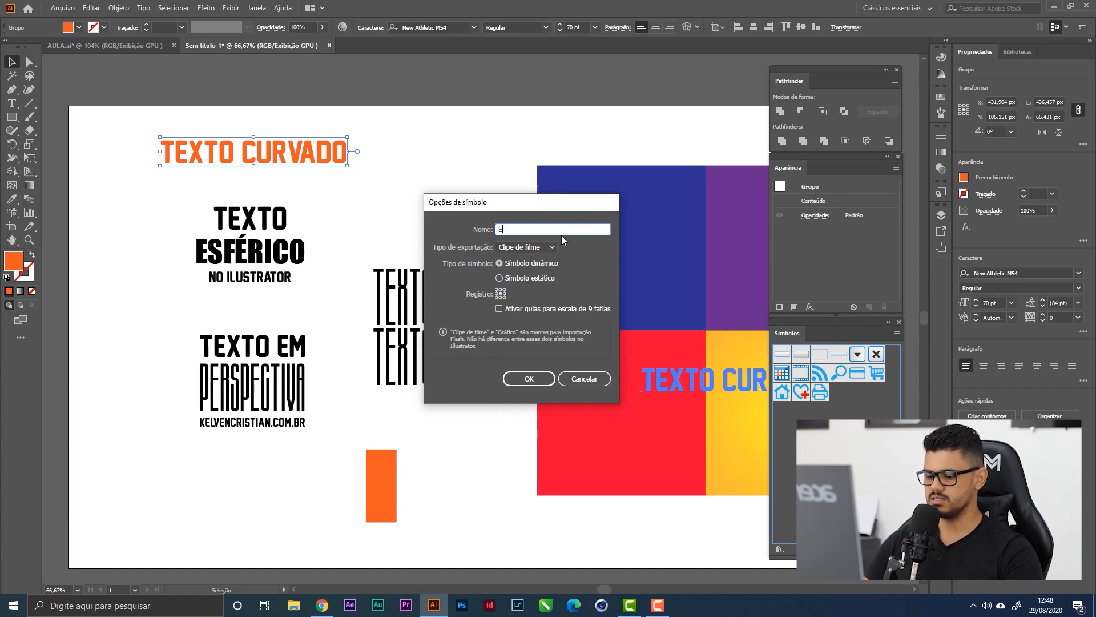
text(TEXTO C)
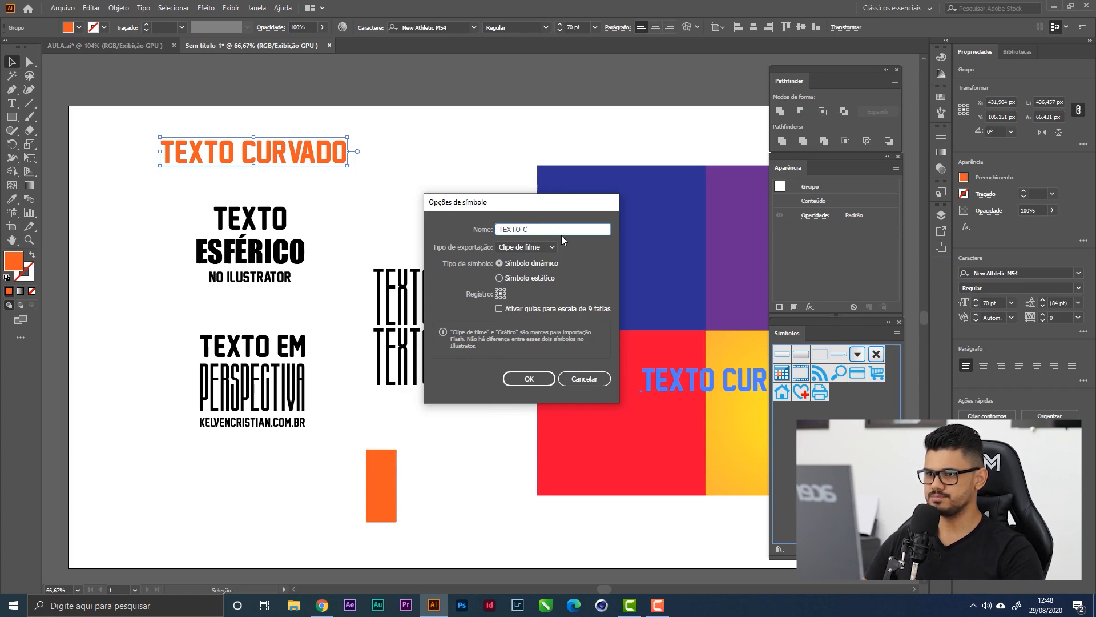
text(URVADO)
key(Return)
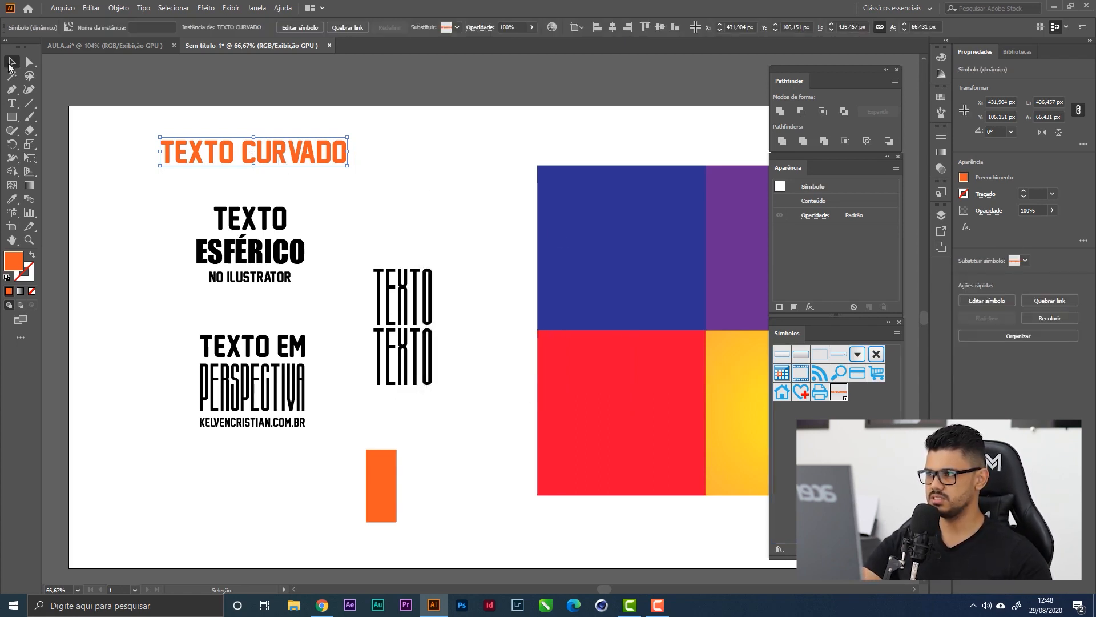
click(314, 122)
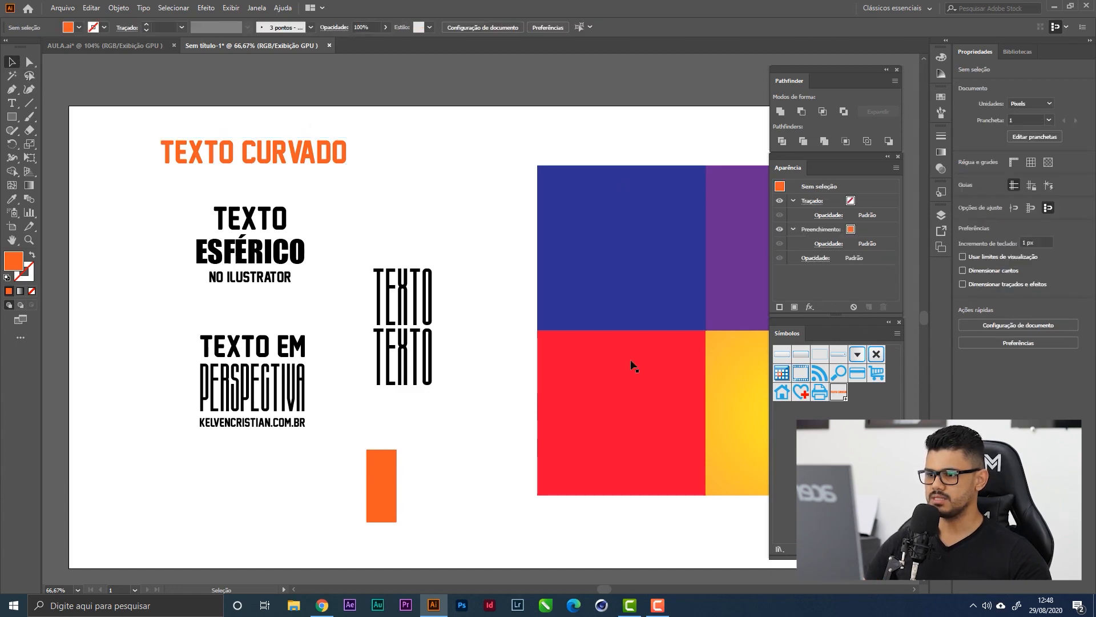
Change the fill of the small orange rectangle below the text groups to light grey.
click(392, 499)
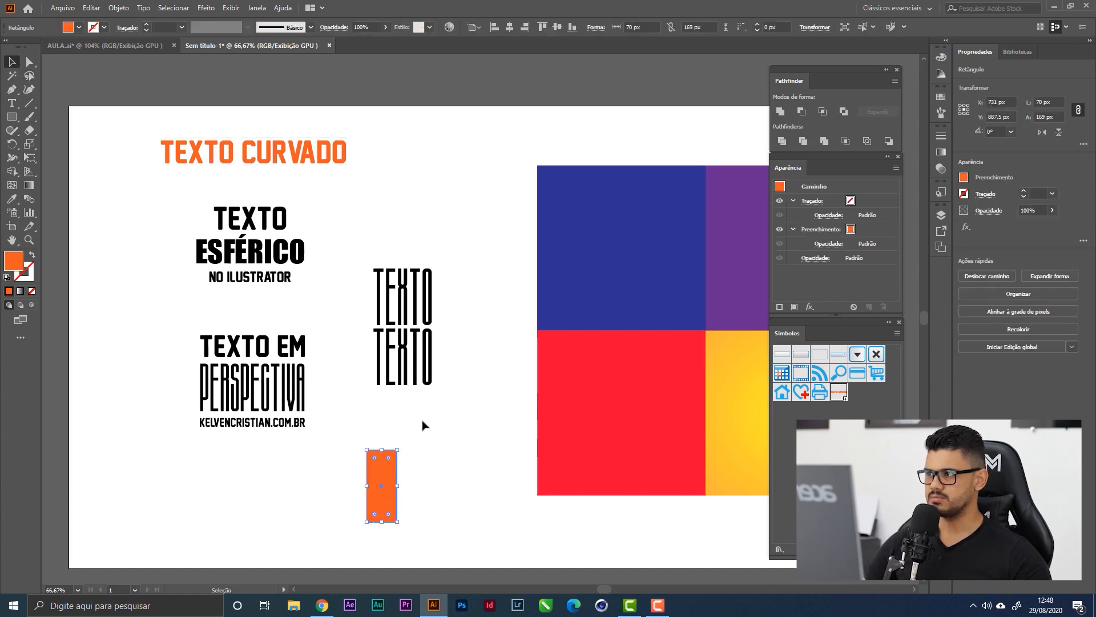
scroll(244, 344, down, 1)
click(77, 28)
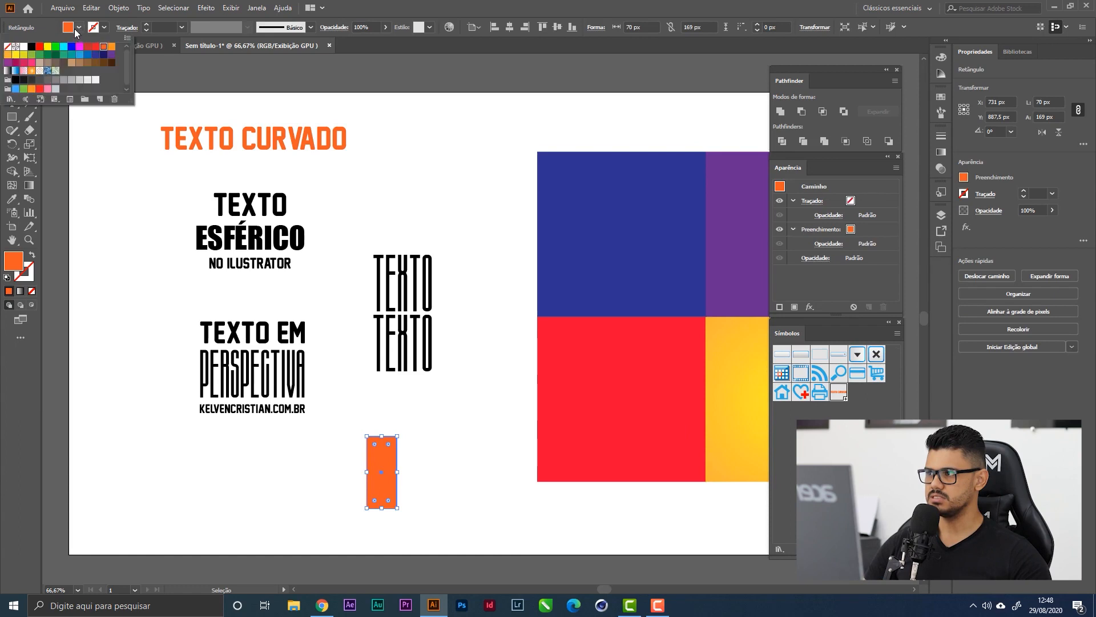
click(74, 84)
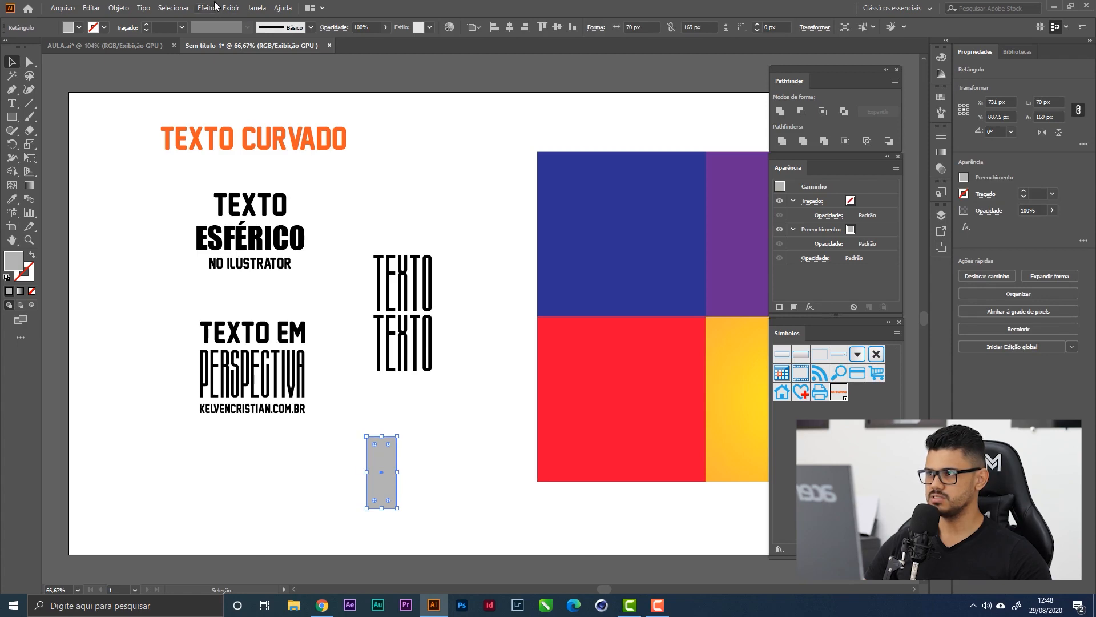
Start a 3D Revolve effect on the grey rectangle with the preview turned on.
click(186, 9)
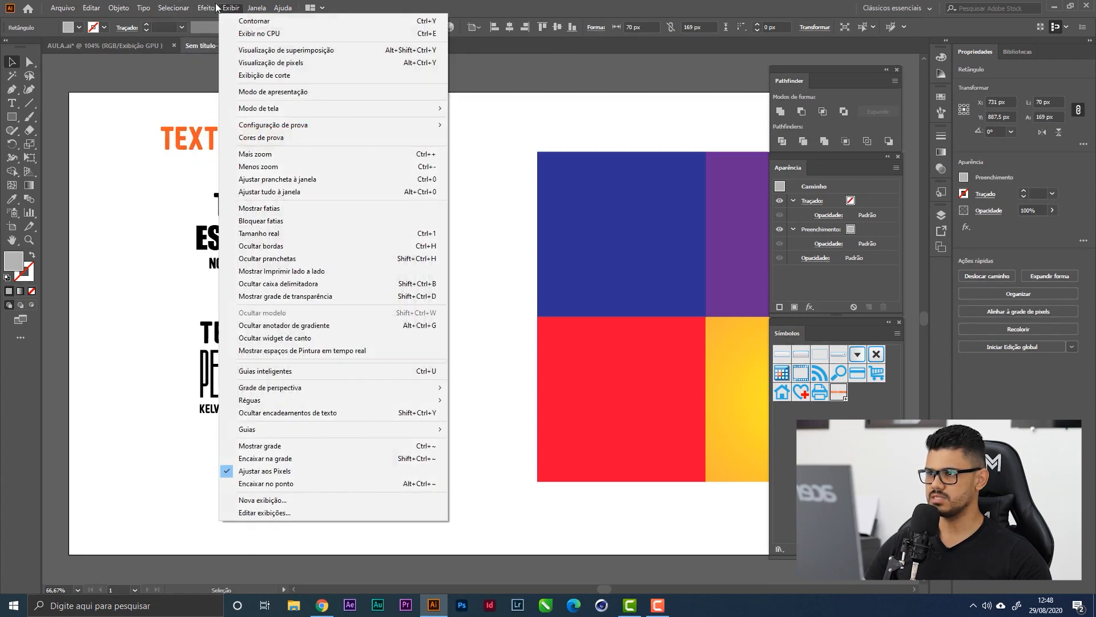
mouse_move(248, 77)
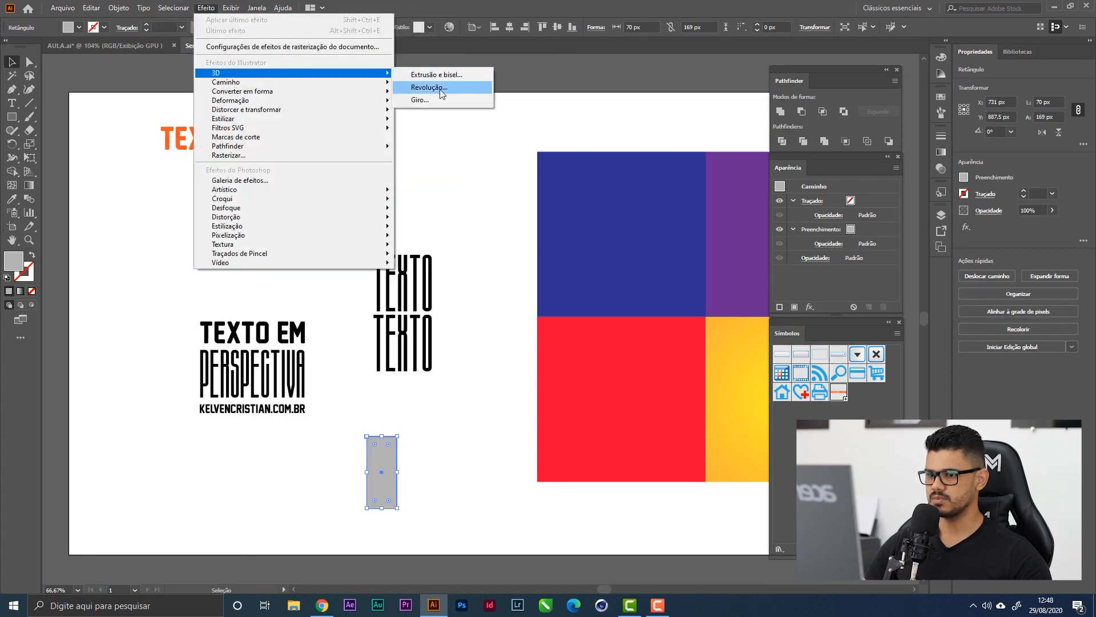
click(445, 83)
click(708, 417)
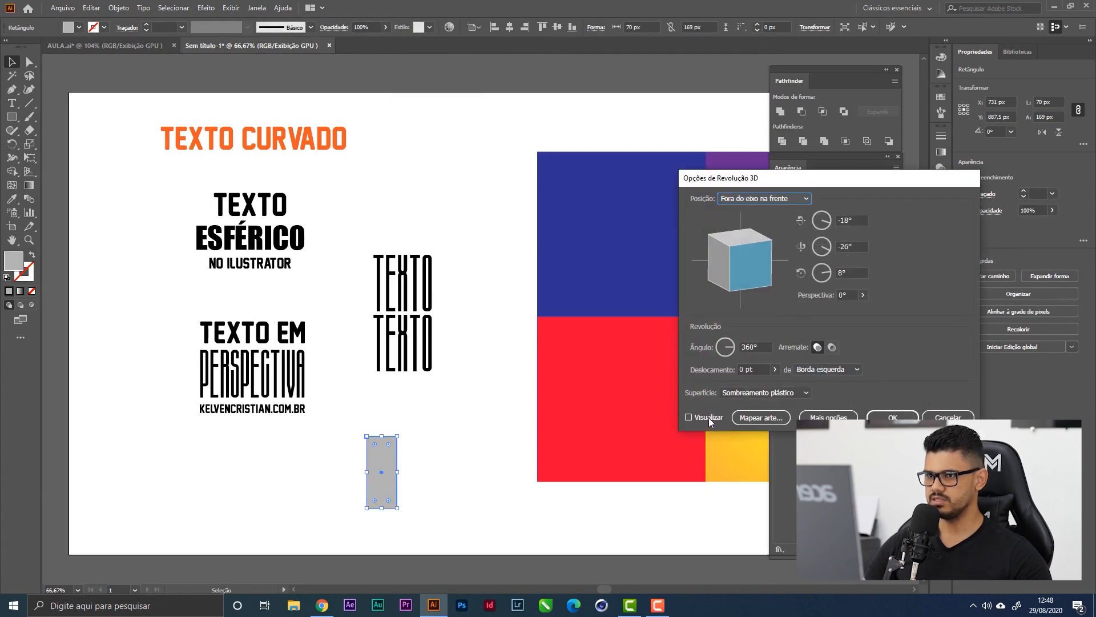
drag(751, 179, 751, 140)
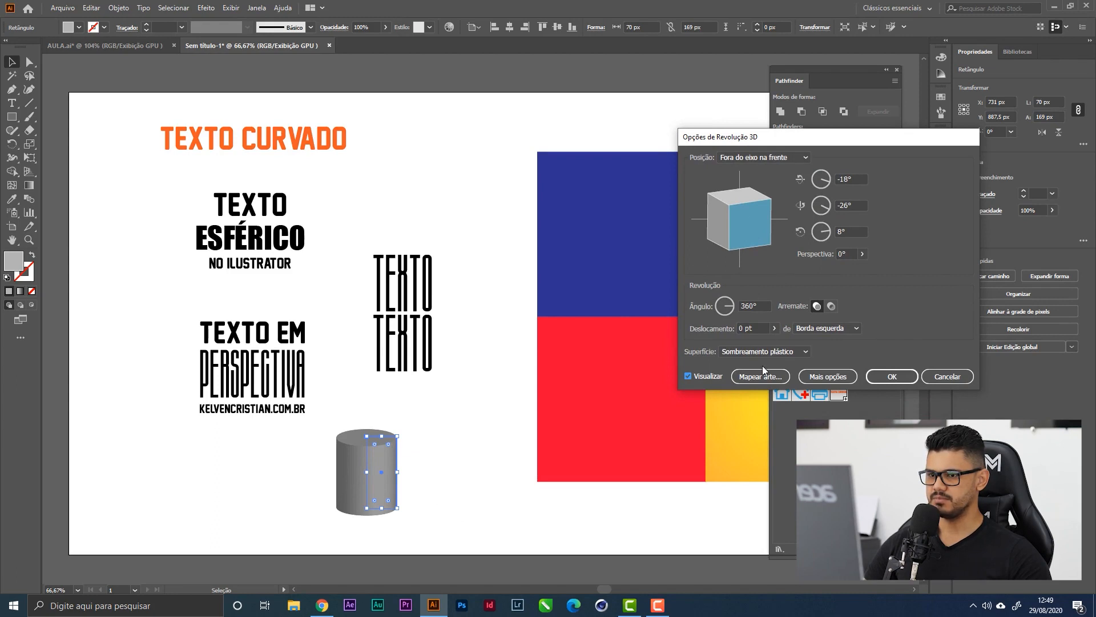
Rotate the revolved shape to -122°, -33° and 38° and set its offset from the left edge to 209 pt, forming a wide ring.
click(774, 328)
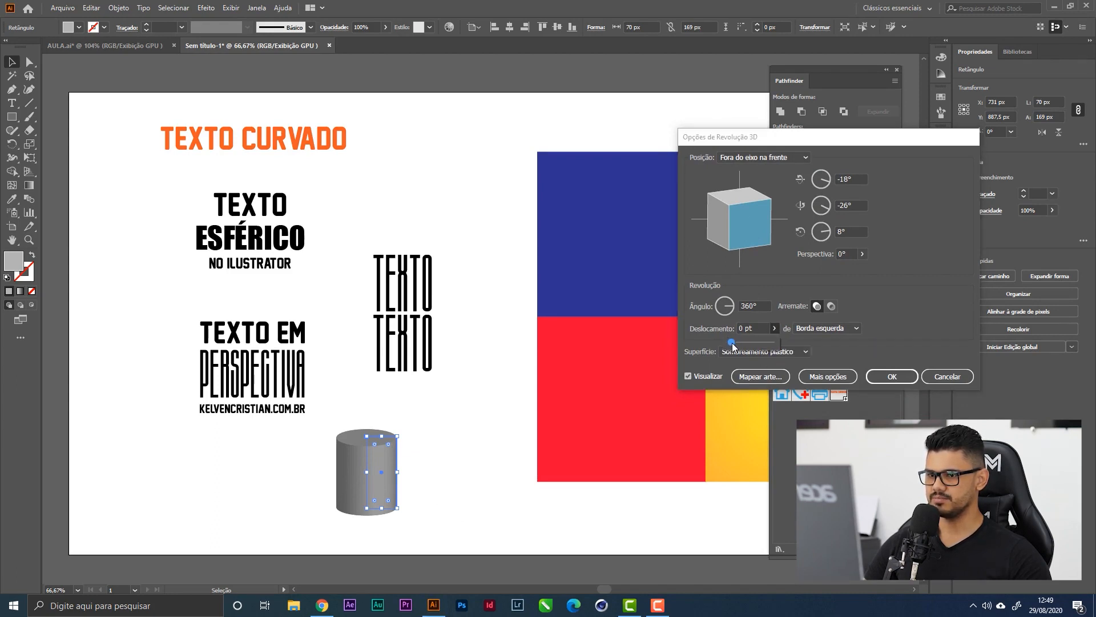
drag(733, 345, 736, 346)
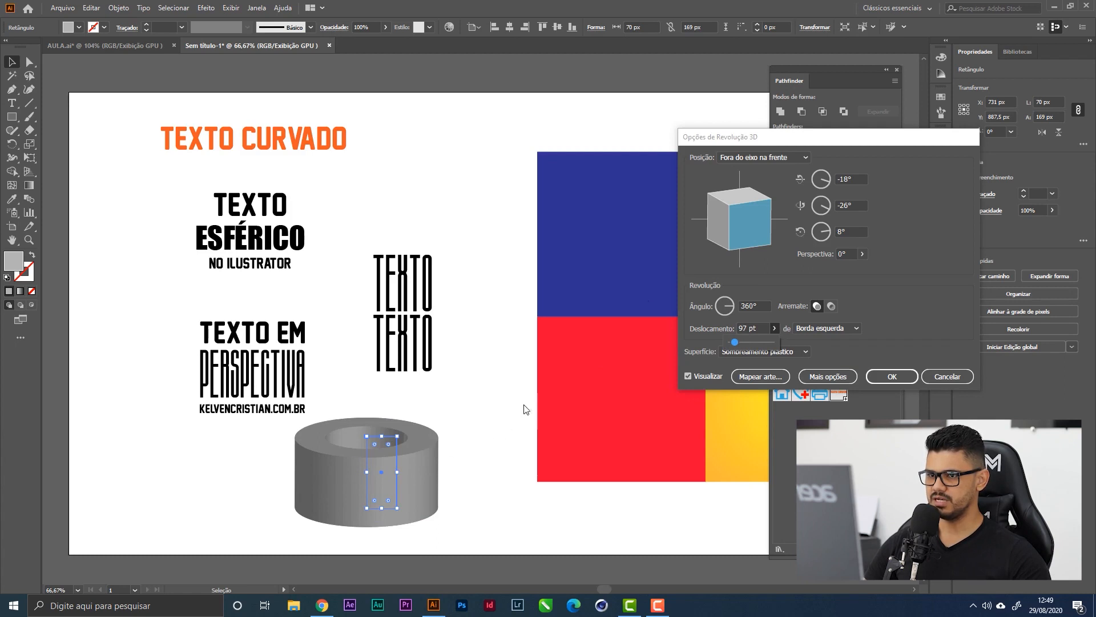
mouse_move(753, 218)
mouse_down()
mouse_move(763, 230)
mouse_move(755, 215)
mouse_move(749, 231)
mouse_move(759, 229)
mouse_up()
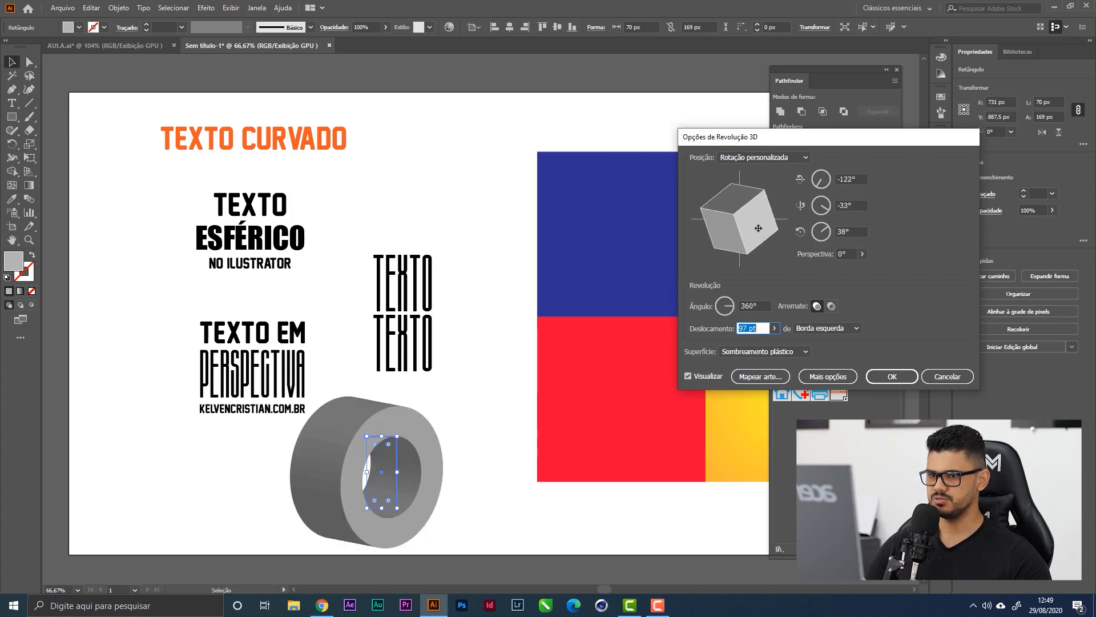
click(774, 329)
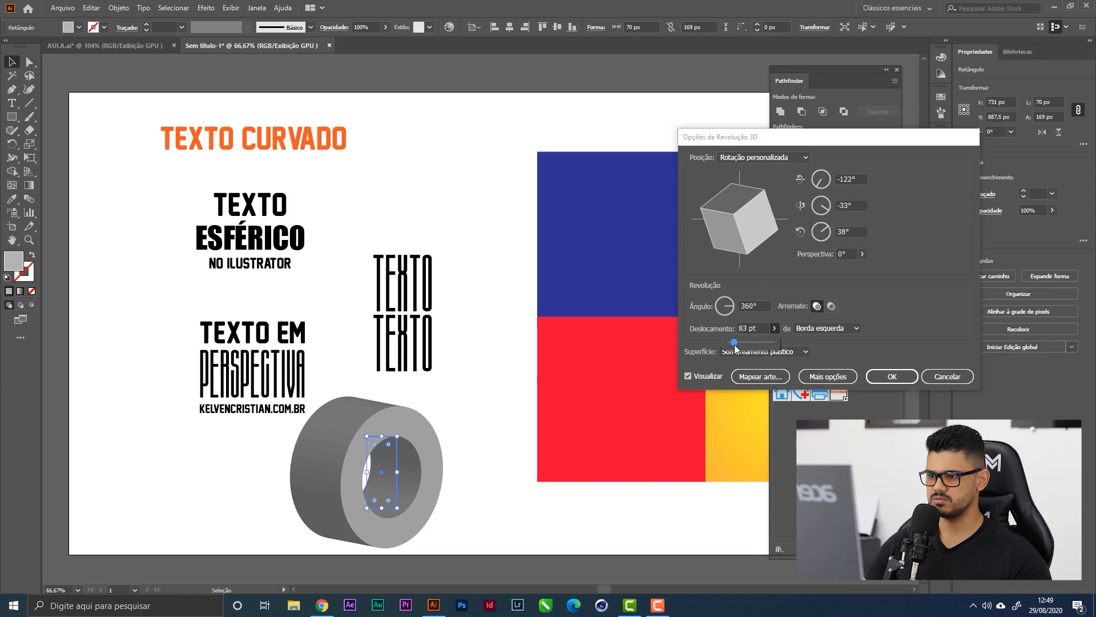
drag(736, 348, 740, 342)
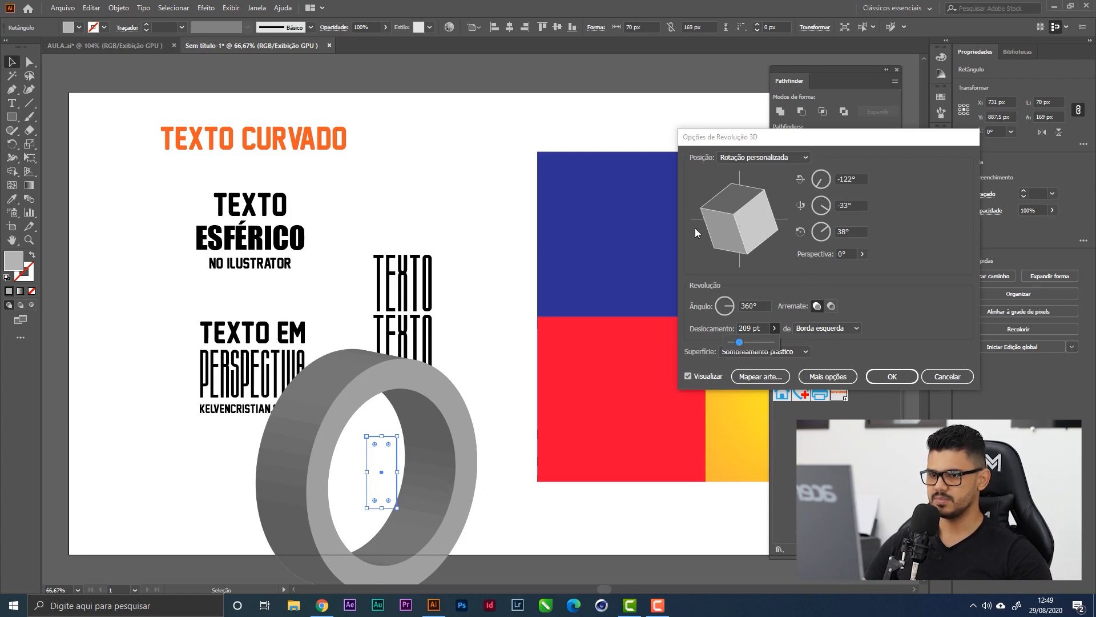
Open Map Art for the ring and go through its surfaces to choose the outer wall, surface 4 of 4.
click(764, 377)
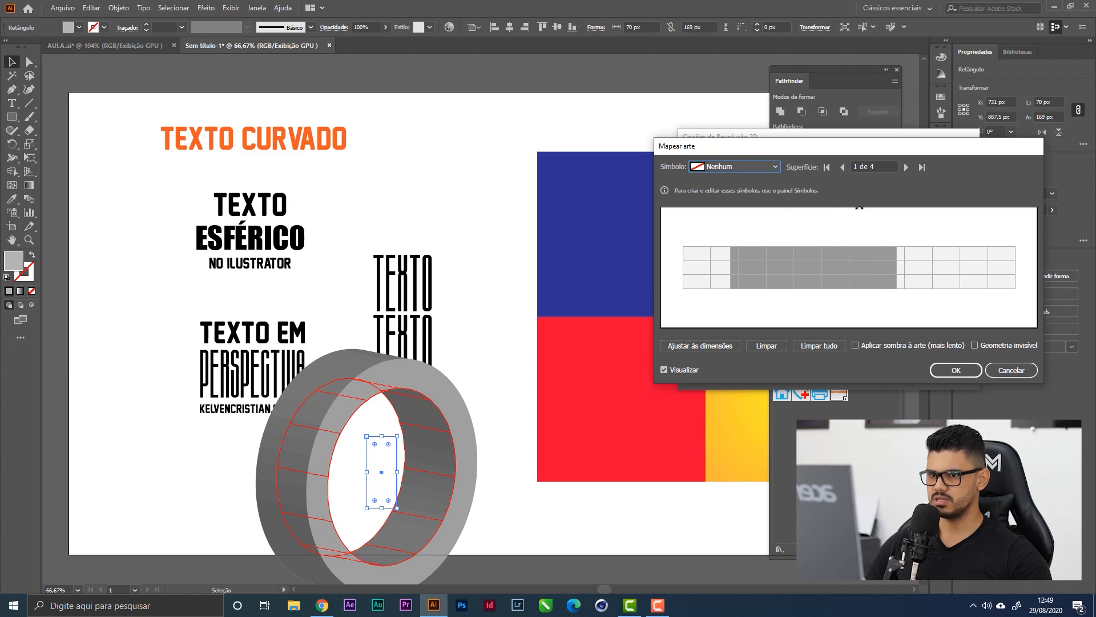
click(906, 167)
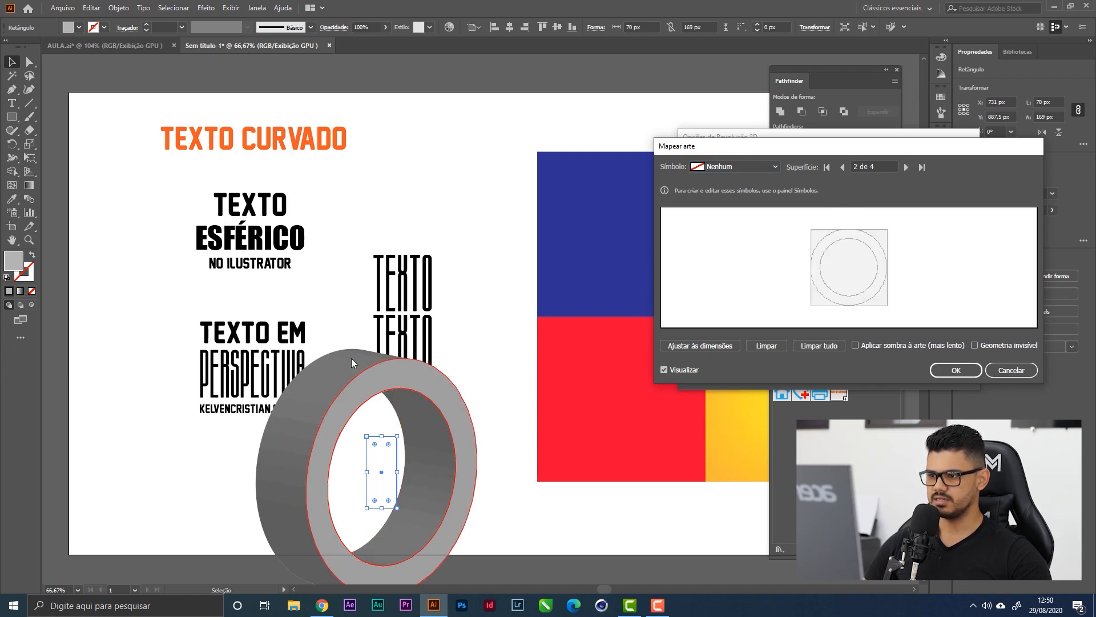
click(903, 168)
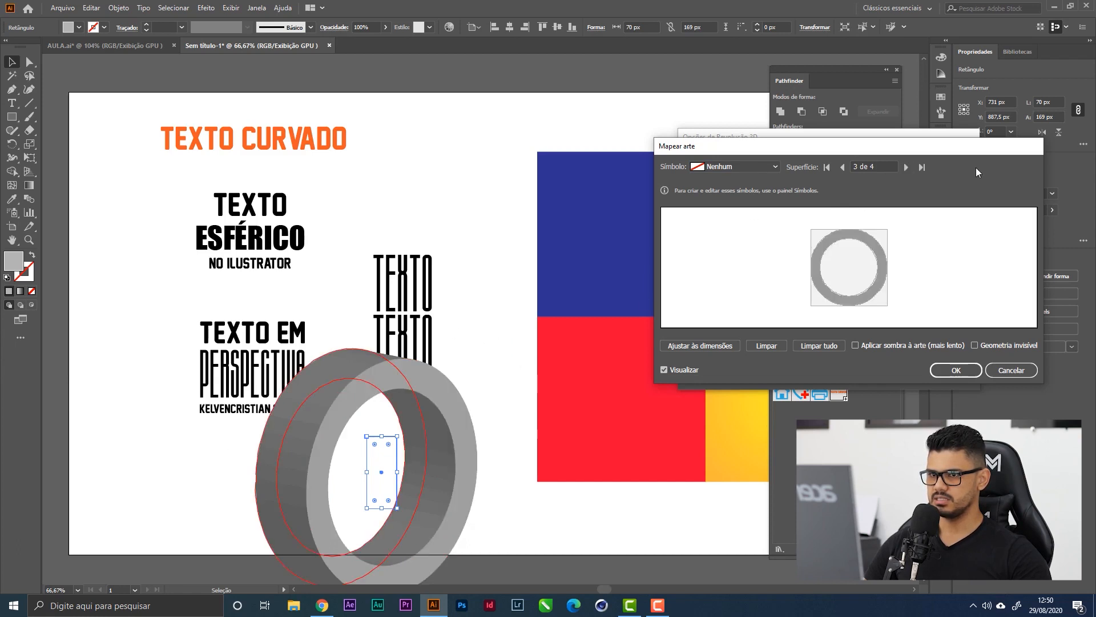
click(904, 168)
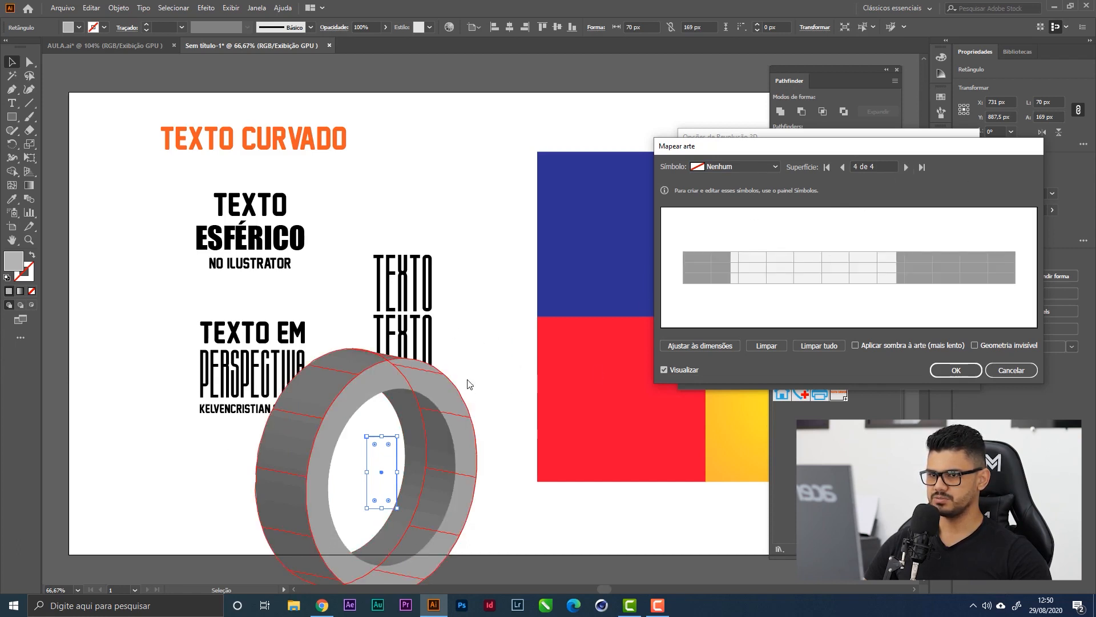
click(842, 167)
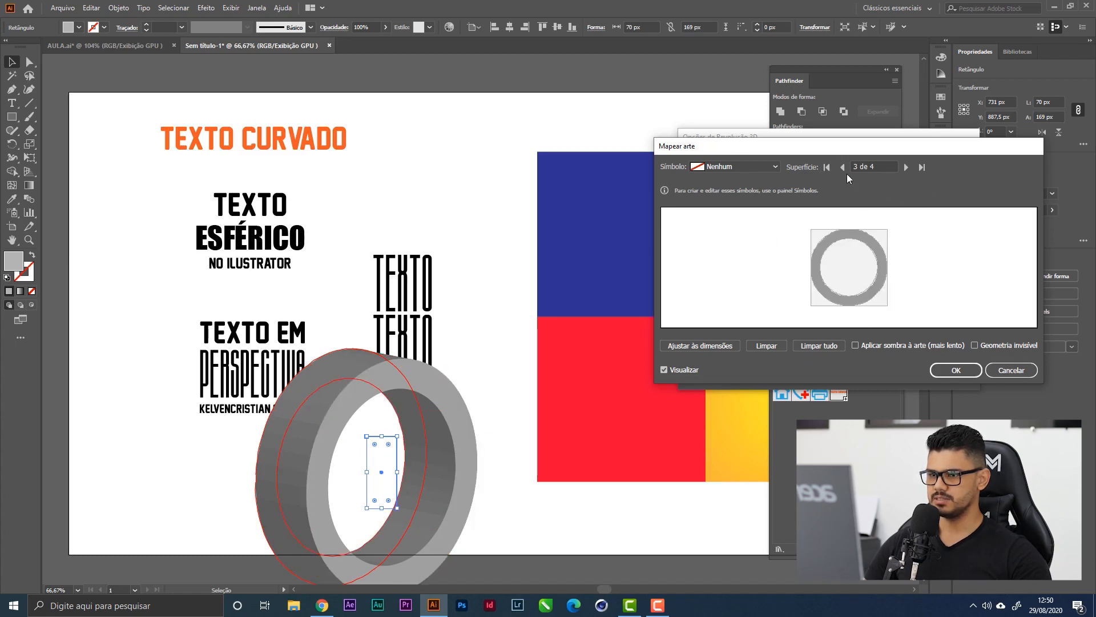
click(843, 167)
click(843, 166)
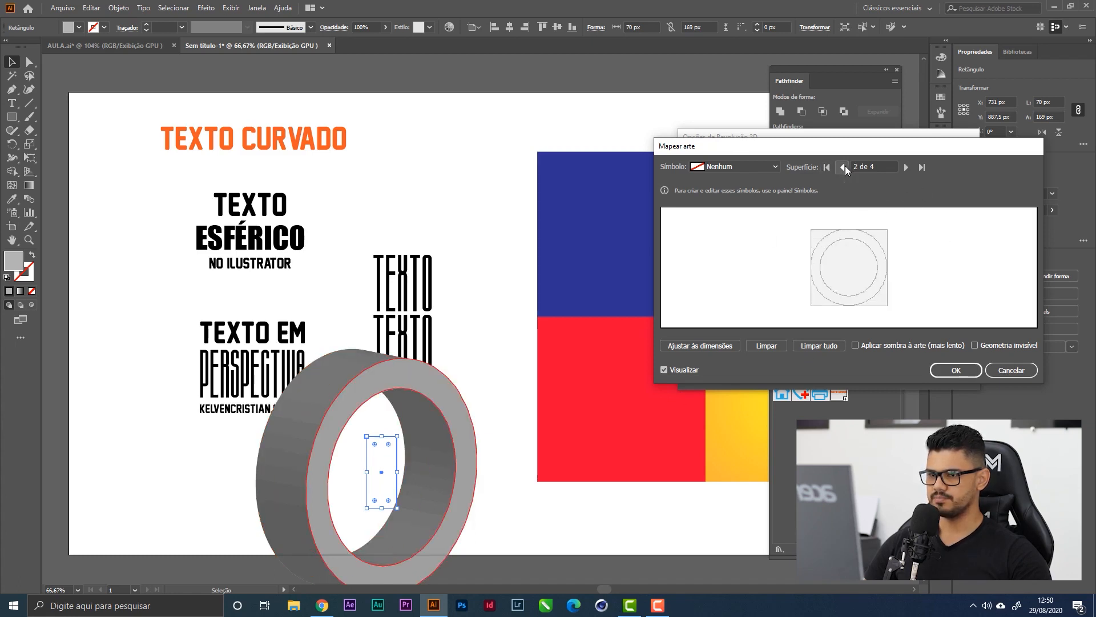
click(906, 167)
click(906, 167)
click(907, 167)
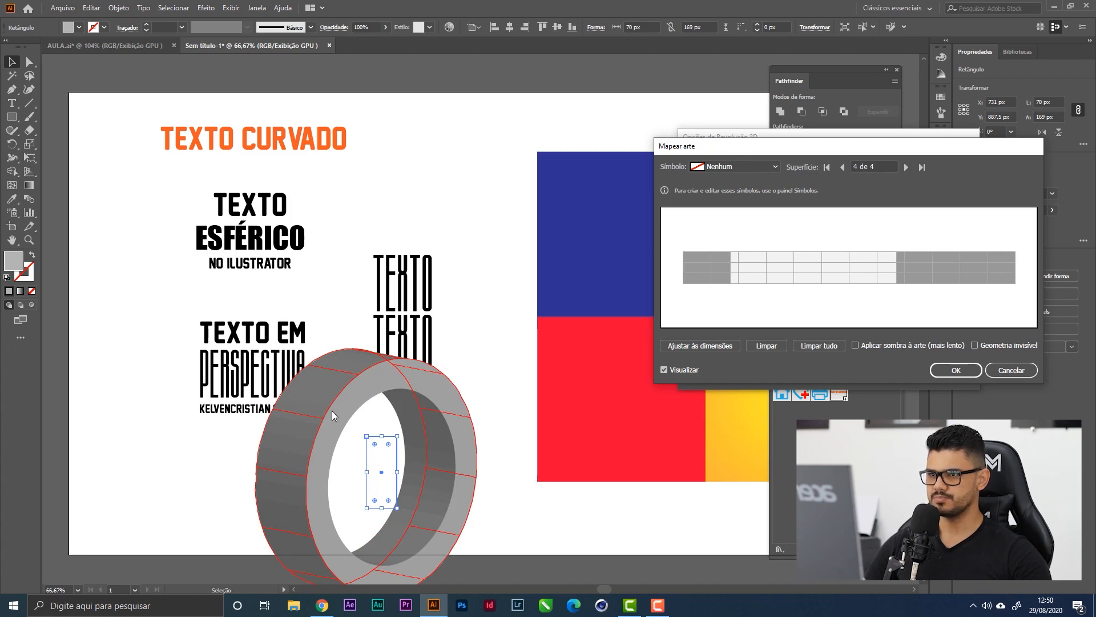
Map the TEXTO CURVADO symbol onto the ring's outer surface and turn on invisible geometry.
click(742, 166)
click(762, 380)
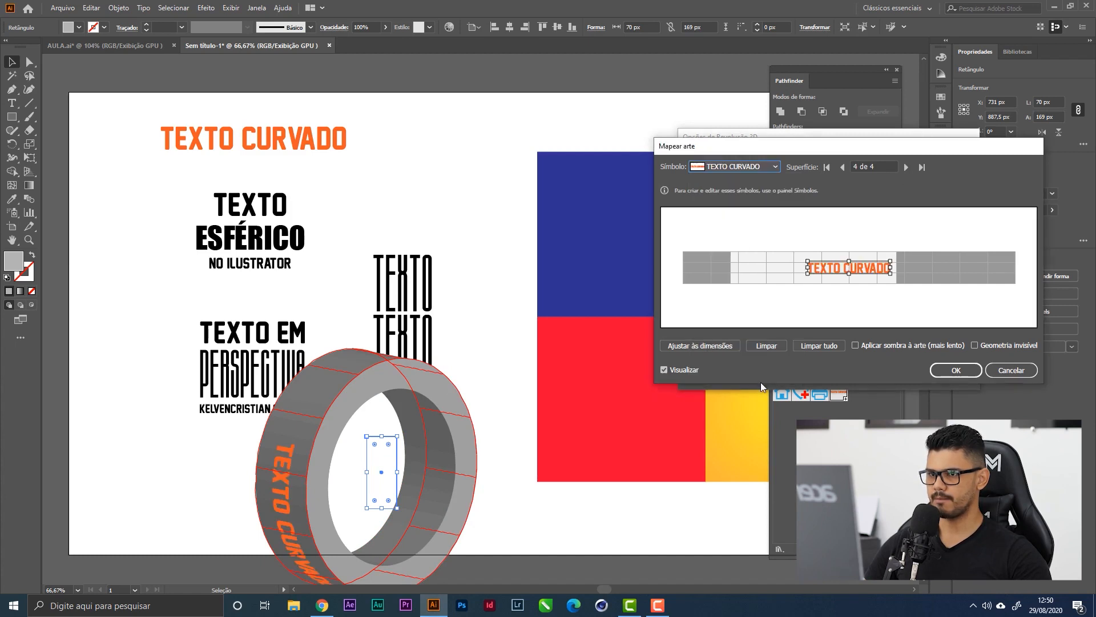
drag(778, 147, 776, 91)
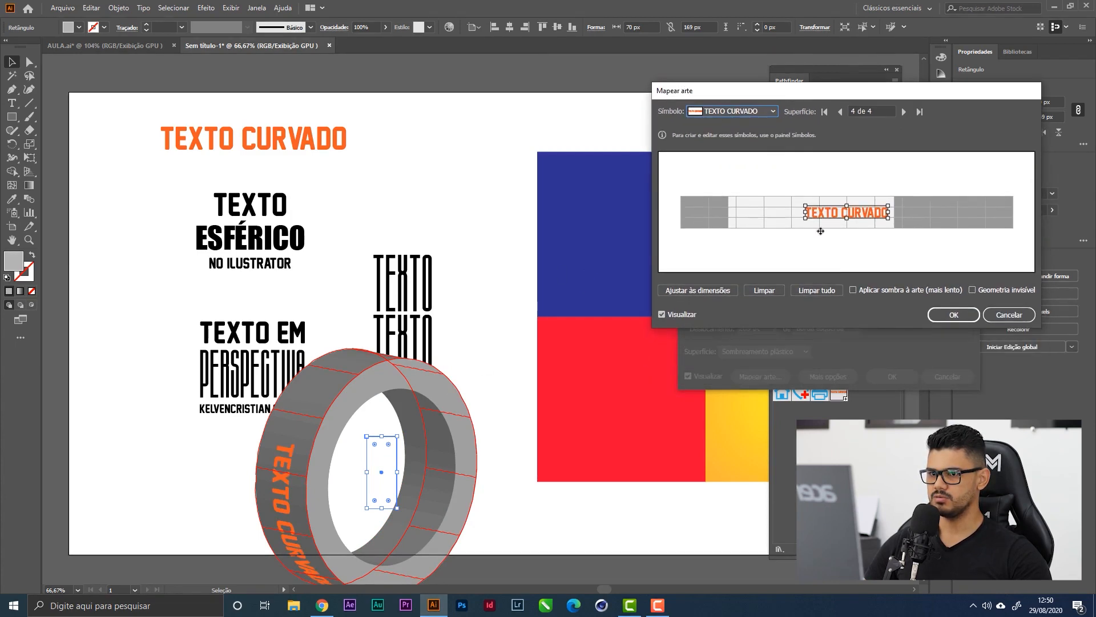
click(1017, 291)
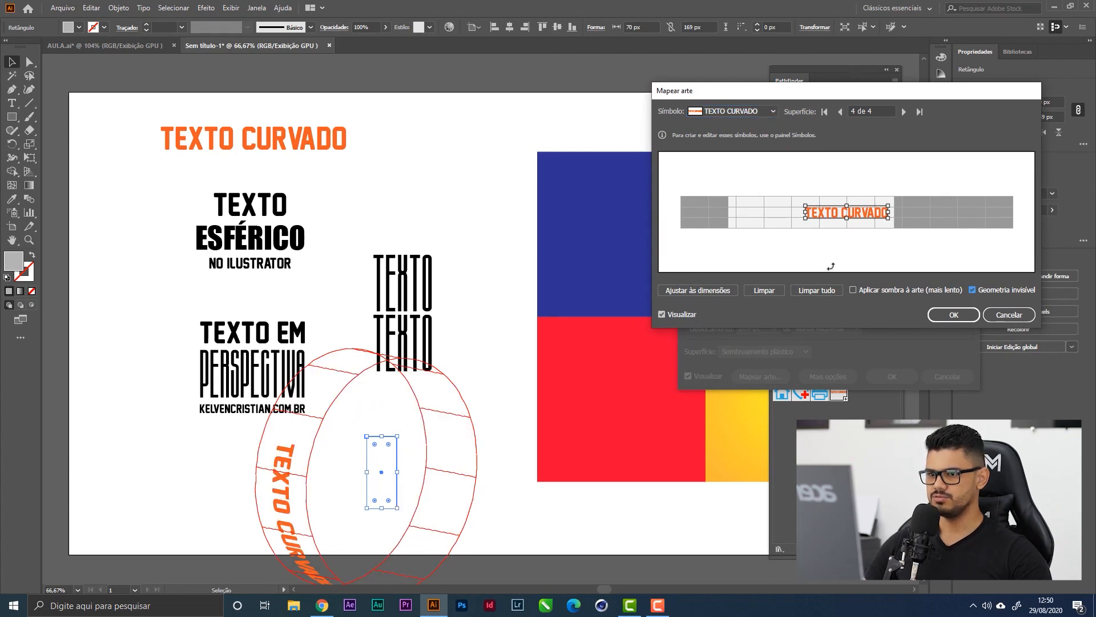
Scale the mapped lettering to fit the outer surface, narrow it slightly at its end and turn off invisible geometry.
click(688, 290)
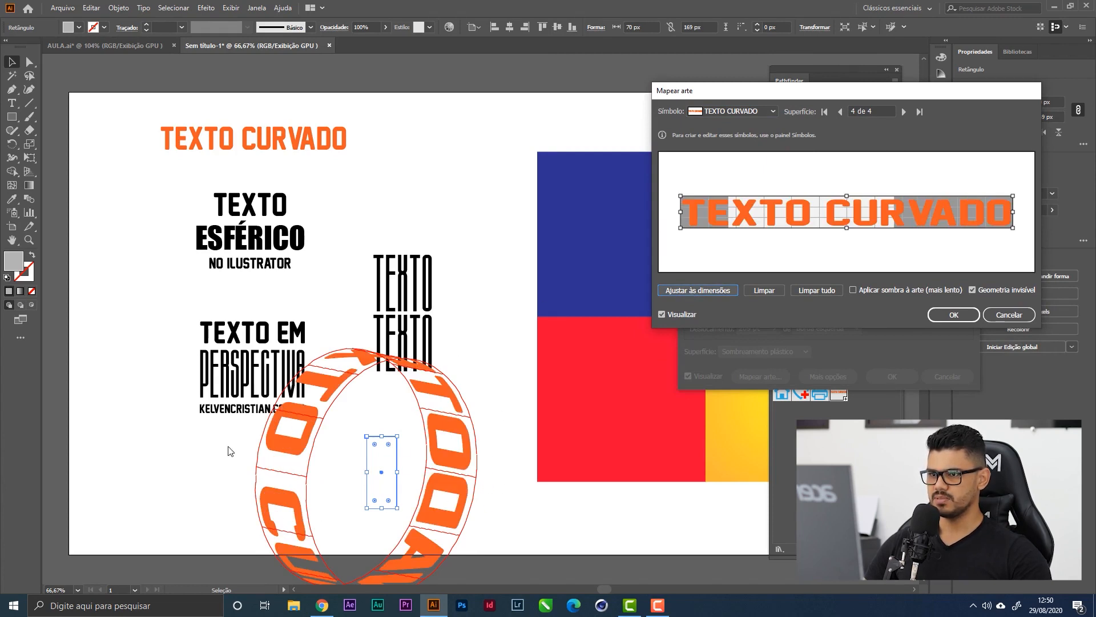
drag(683, 214, 710, 214)
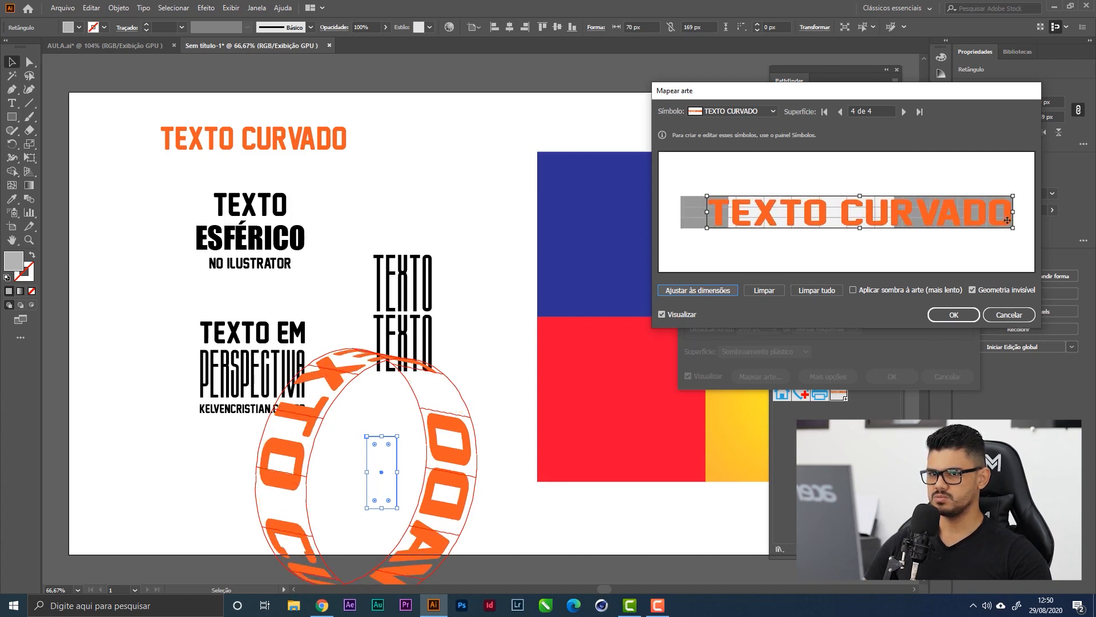
mouse_move(1015, 214)
mouse_down()
mouse_move(989, 219)
mouse_move(999, 217)
mouse_up()
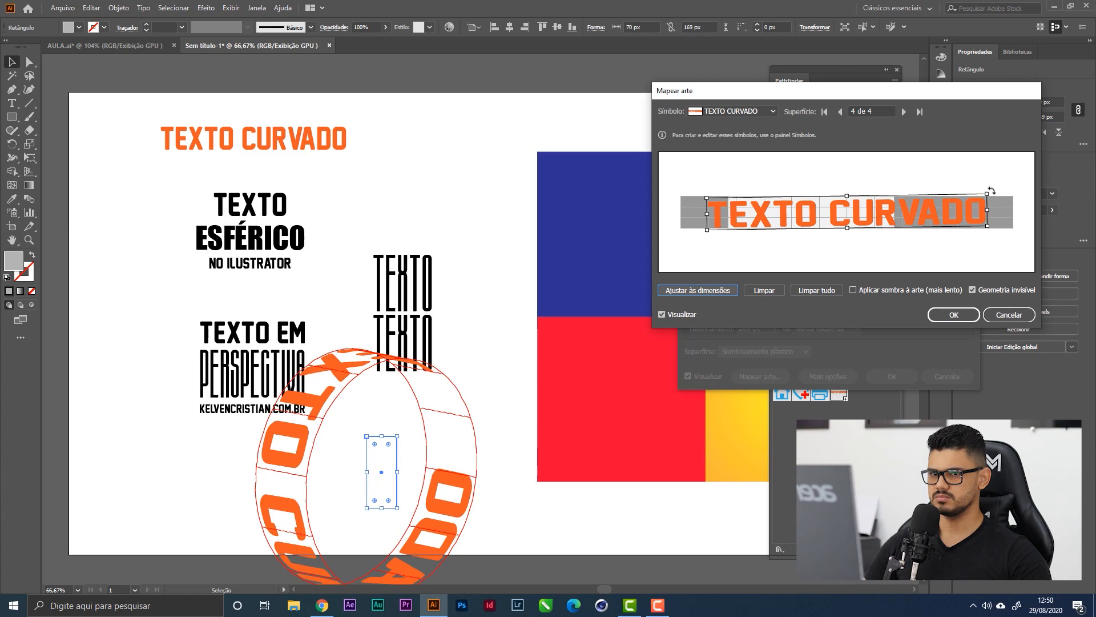
drag(992, 192, 995, 193)
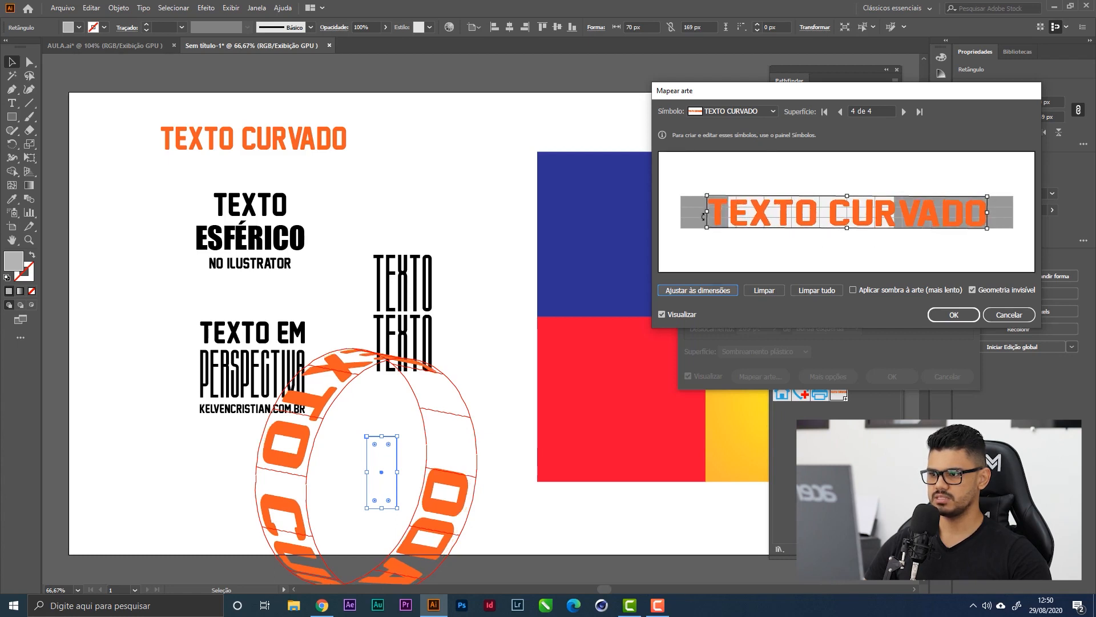
drag(711, 212, 681, 213)
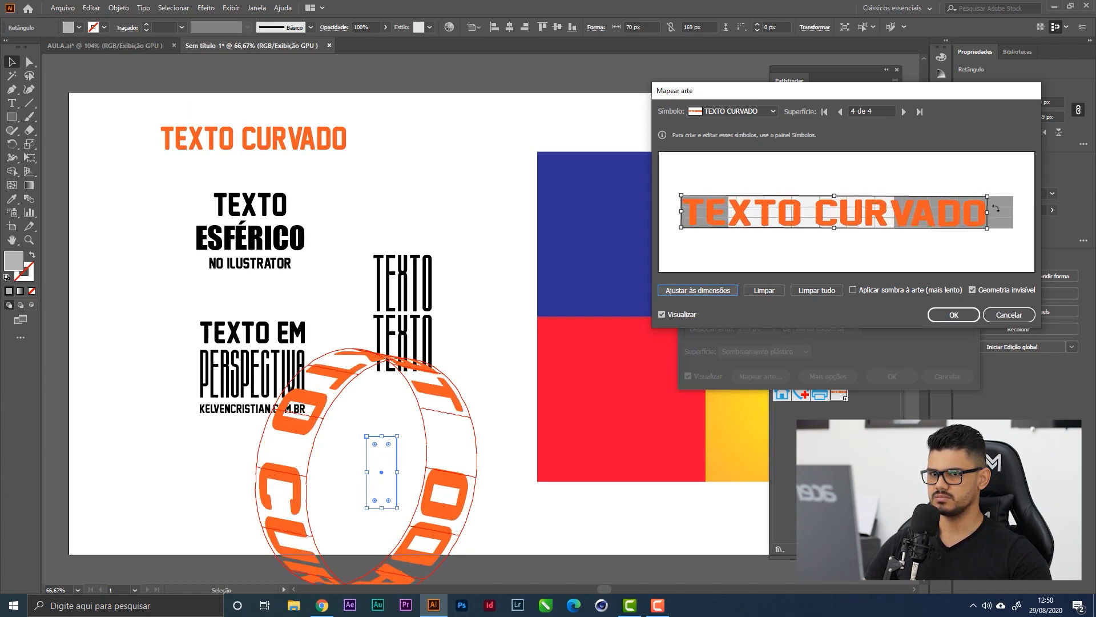
drag(990, 213, 1009, 213)
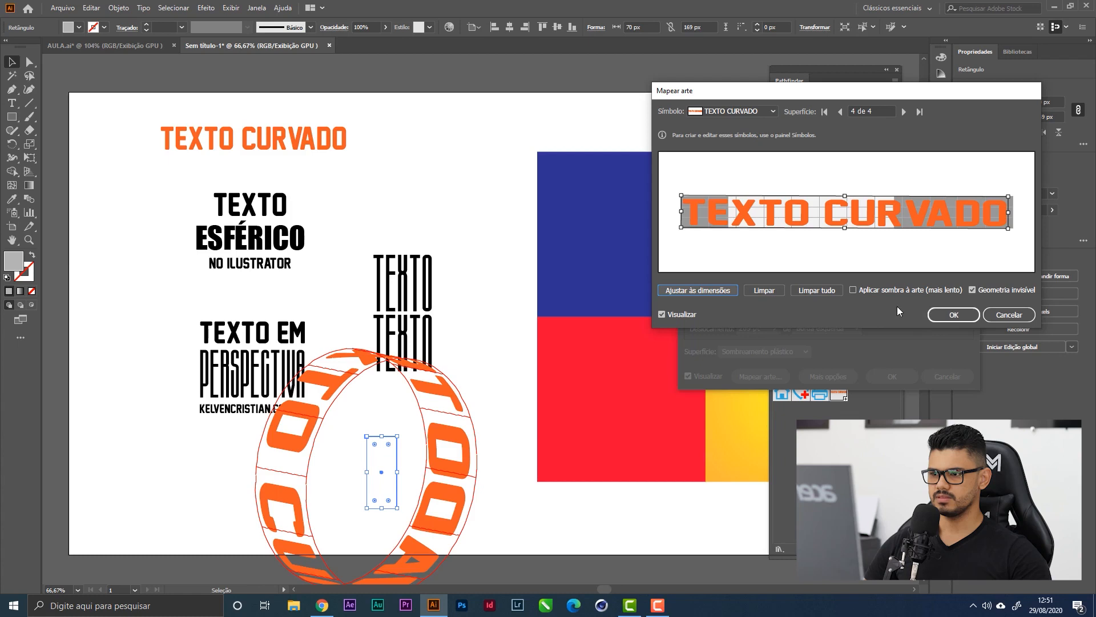
click(1007, 292)
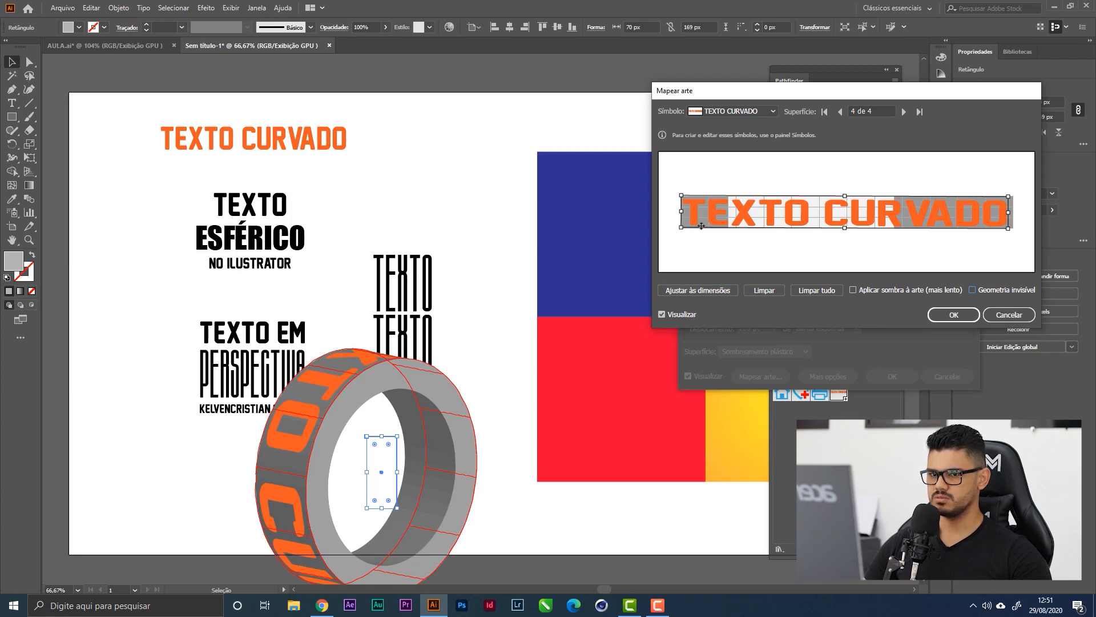
Turn on invisible geometry for the mapped TEXTO CURVADO art and apply the mapping.
click(1005, 289)
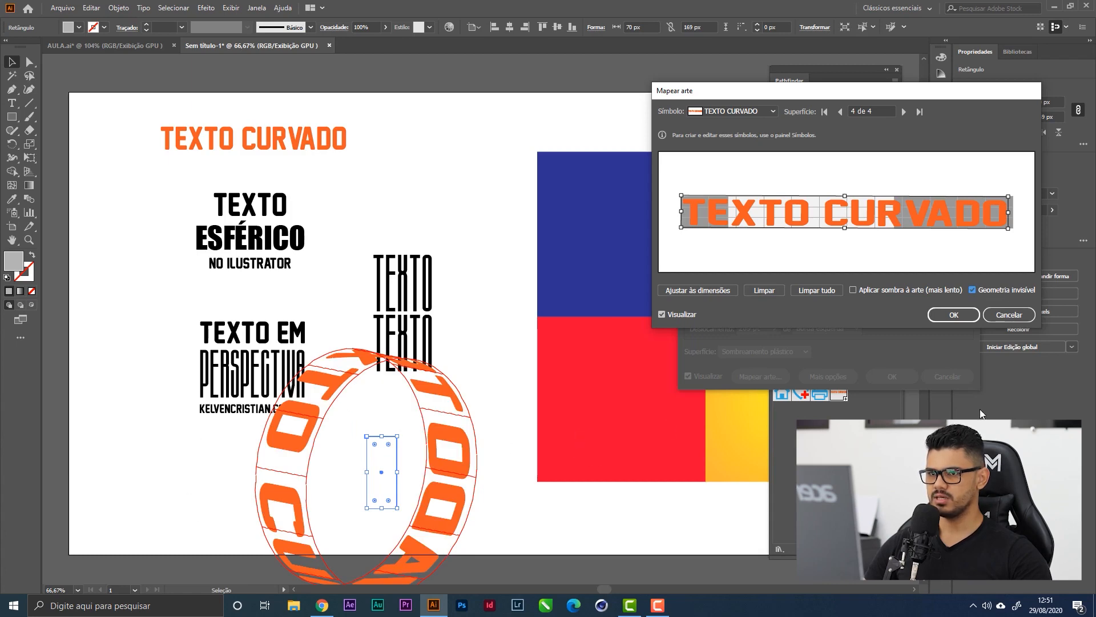
click(952, 315)
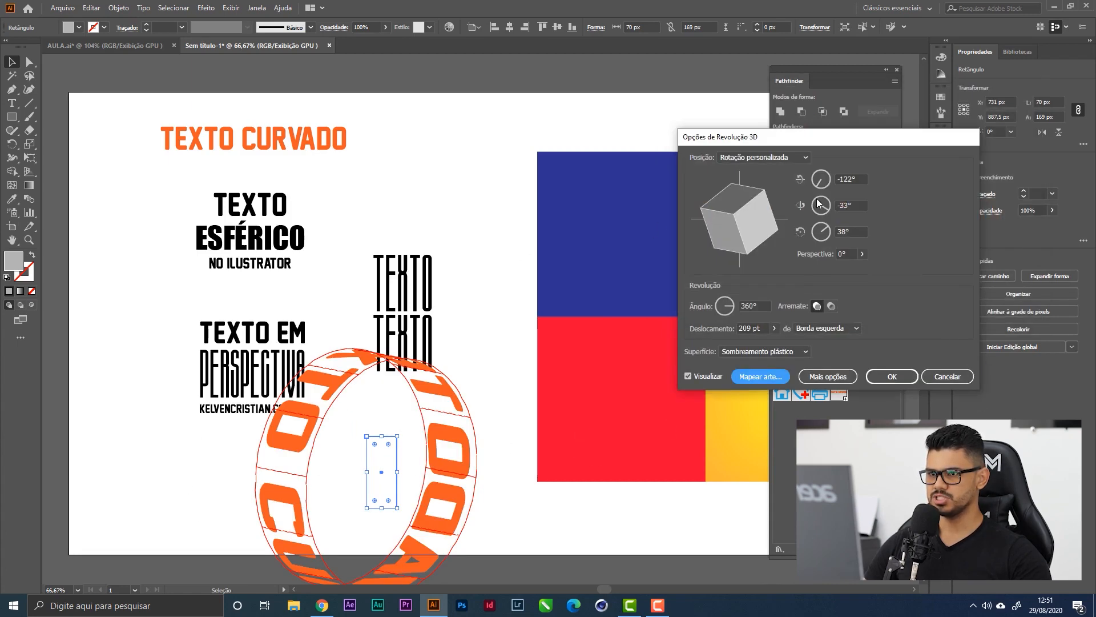
Try preset positions such as Frente, Parte superior and Isométrica à direita for the revolved ring, and apply Isométrica acima.
click(766, 159)
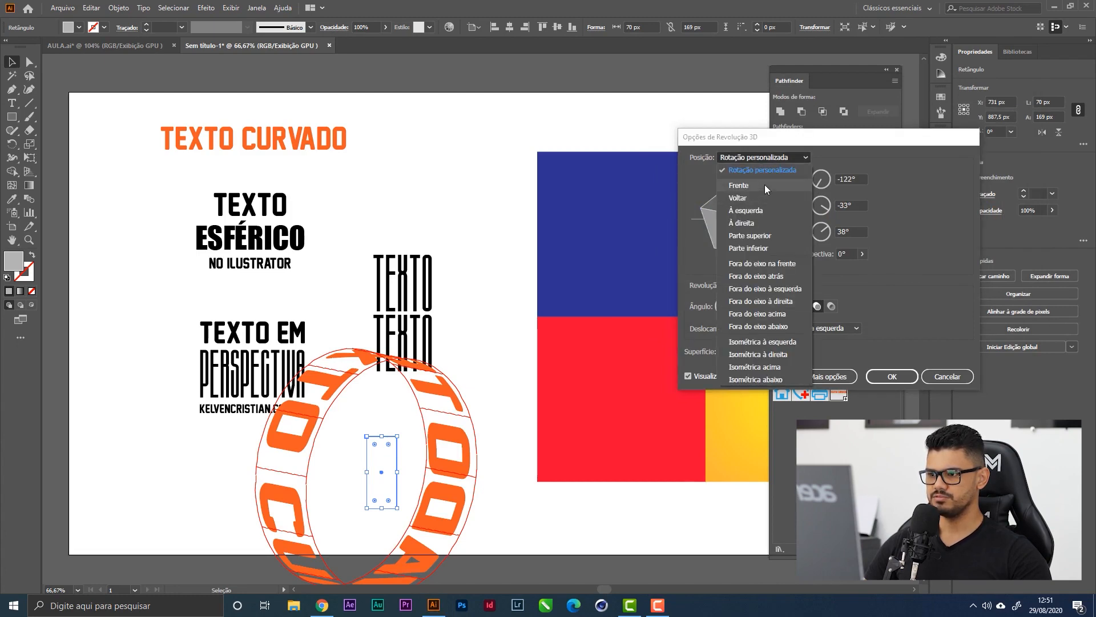
click(762, 188)
click(761, 153)
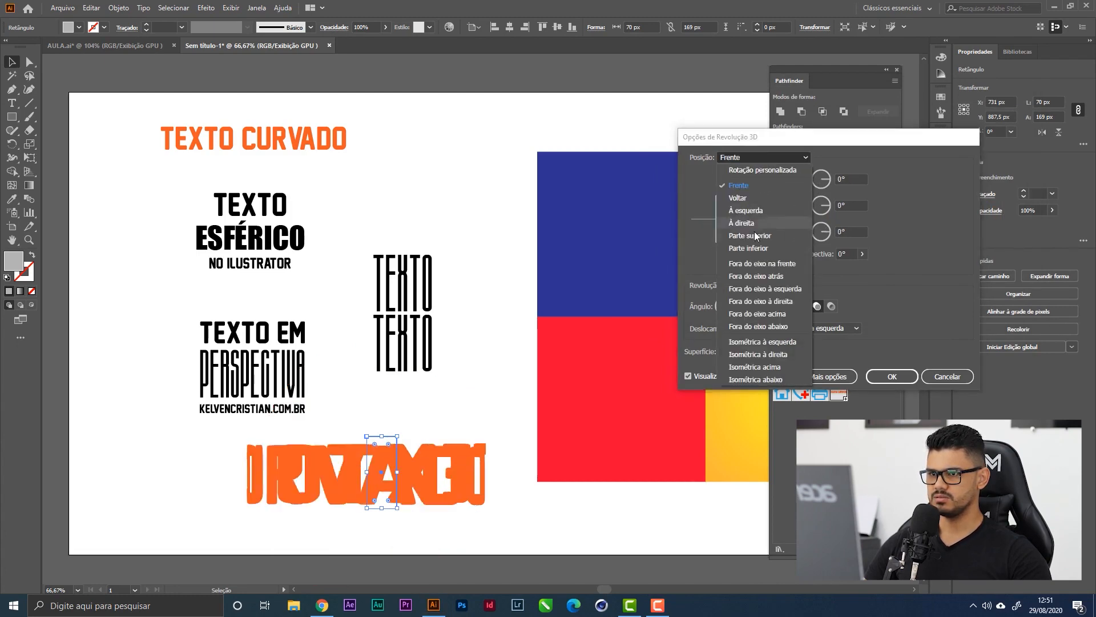
click(756, 224)
click(780, 159)
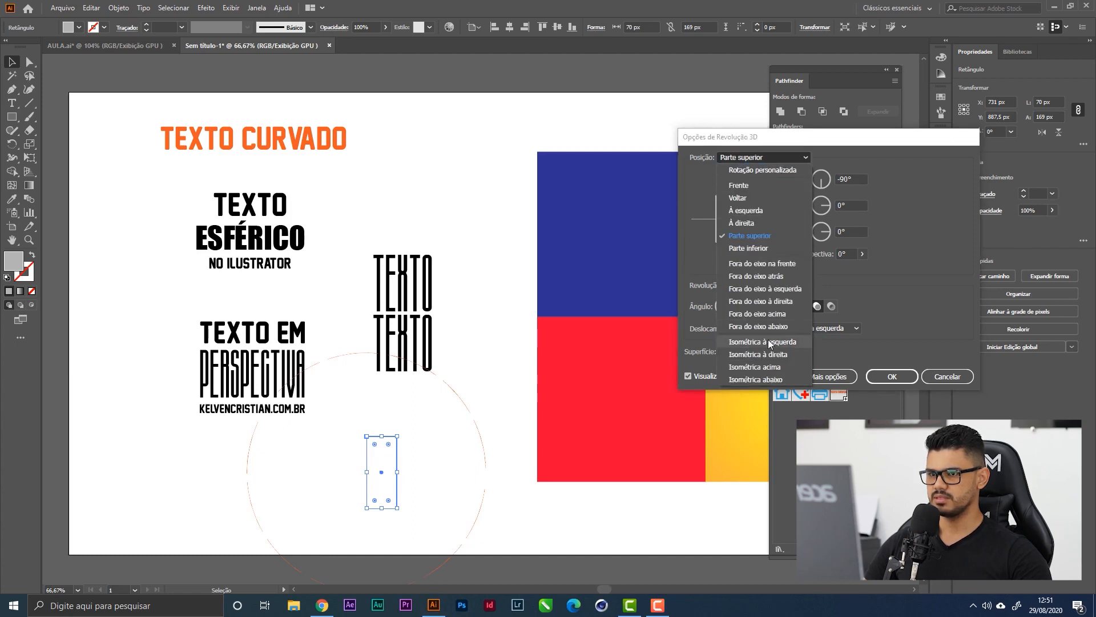
click(769, 338)
click(780, 155)
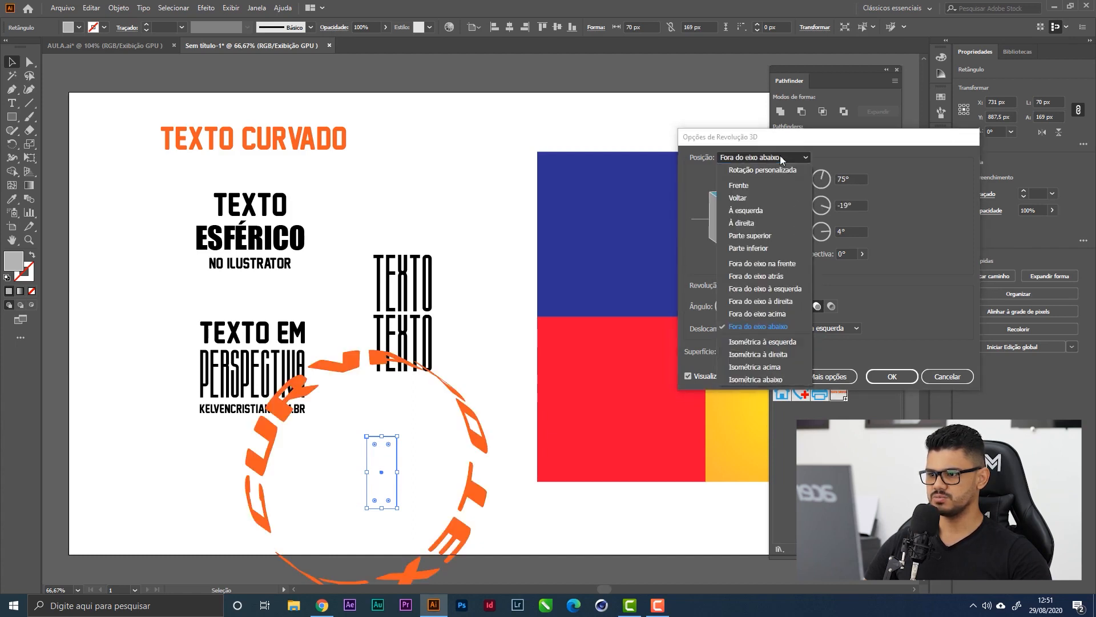
click(760, 342)
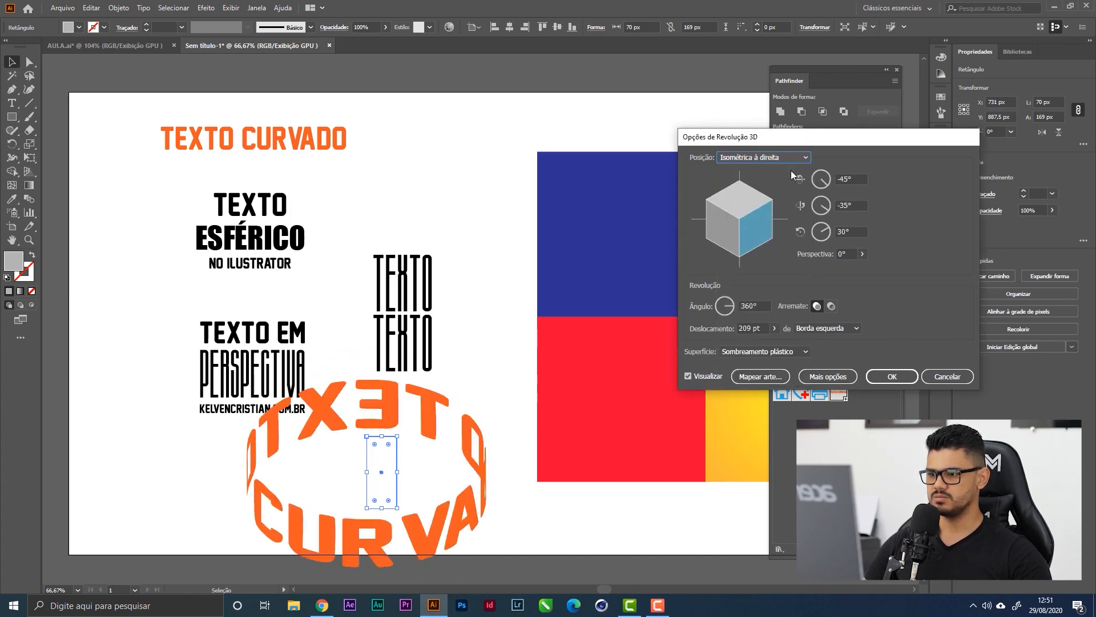
click(791, 158)
click(783, 355)
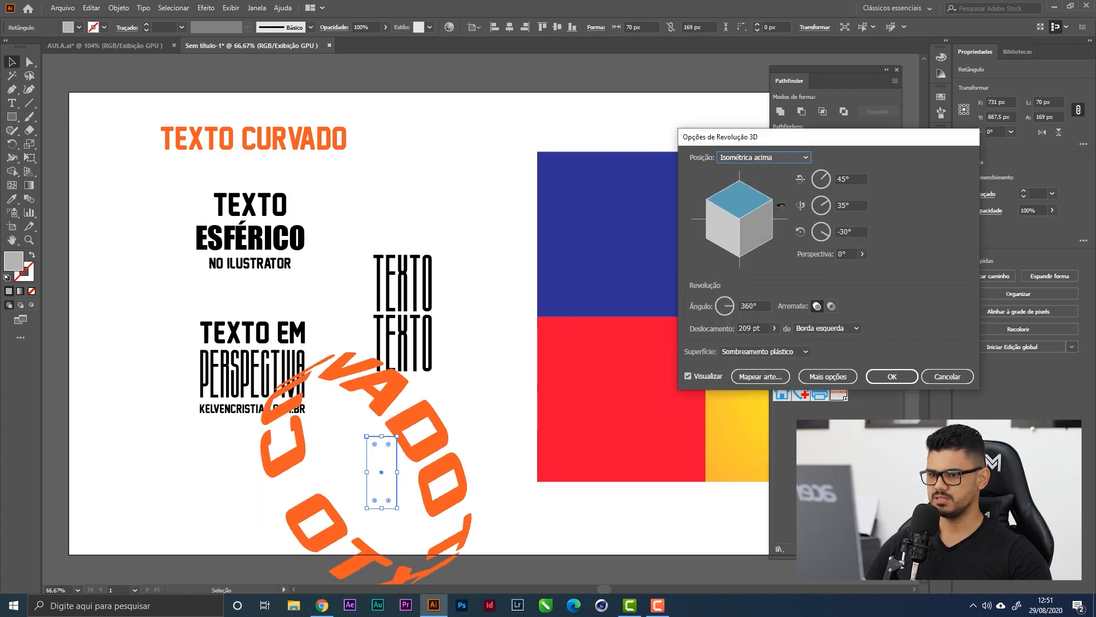
click(893, 377)
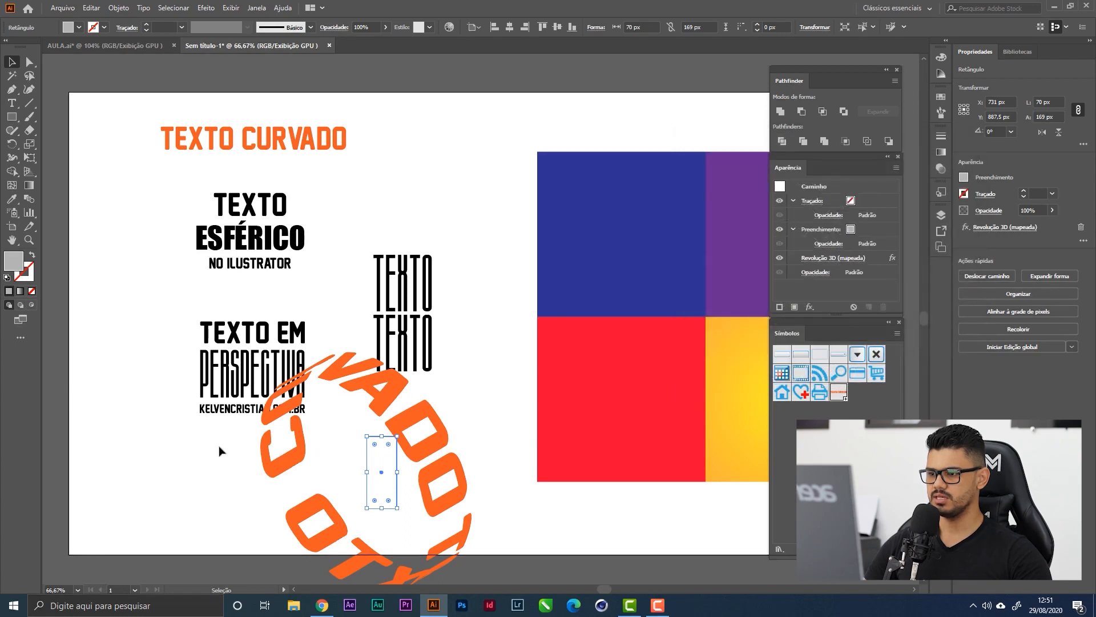
Move the curved ring lettering over the four coloured squares.
click(460, 415)
drag(482, 448, 372, 330)
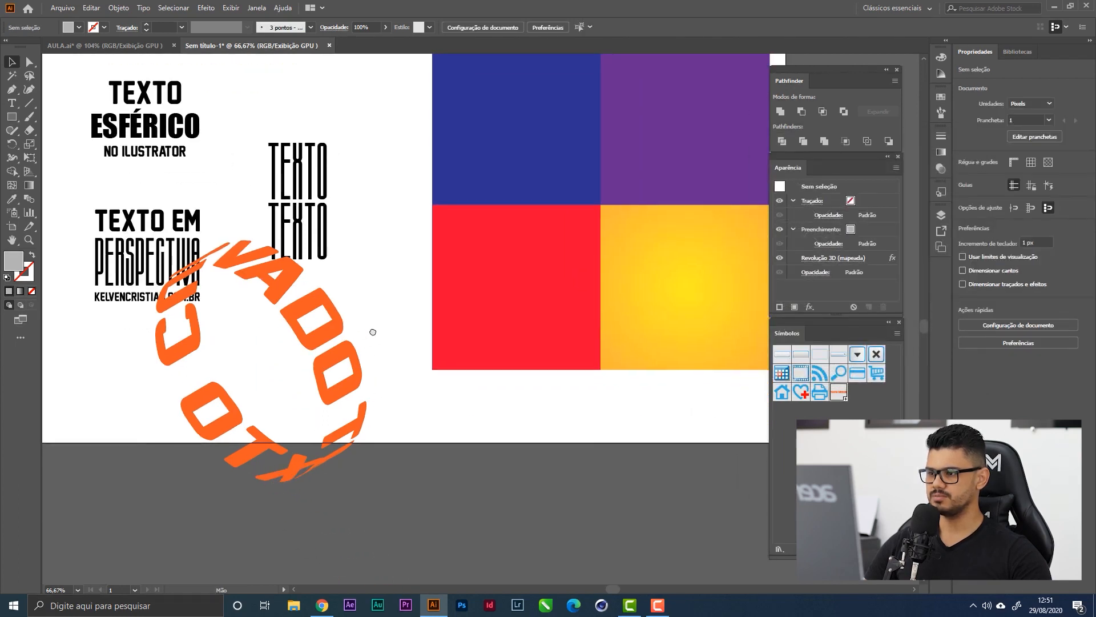
drag(509, 297, 486, 362)
key(ctrl+z)
Select the blue, purple, red and yellow squares together and move them off the artboard, flush with its top-right corner.
click(400, 207)
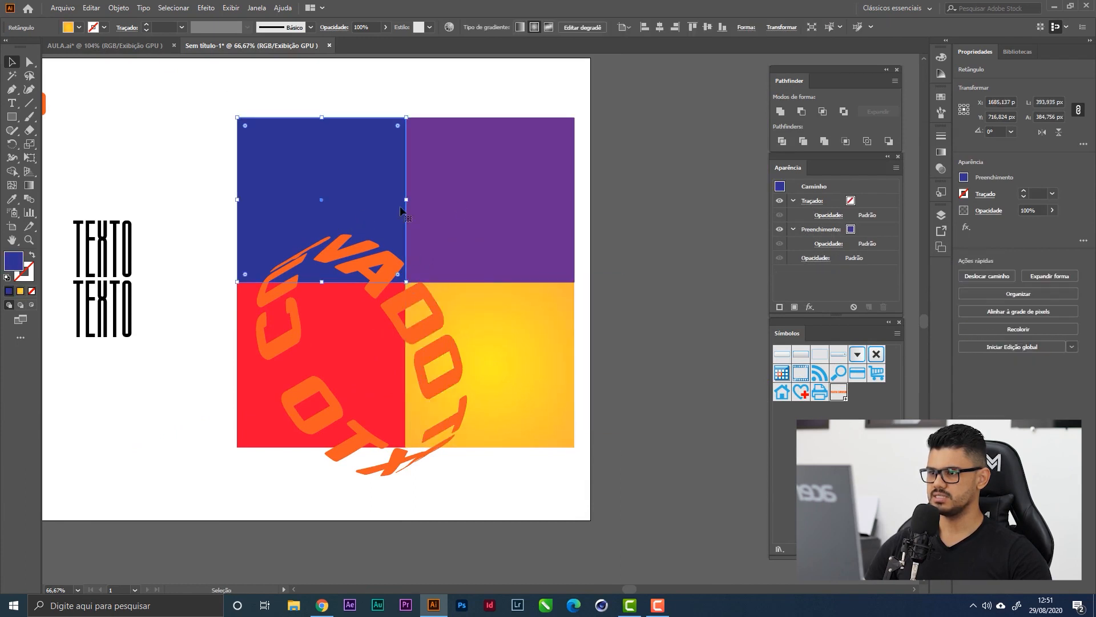
click(469, 246)
shift+click(514, 290)
shift+click(363, 206)
shift+click(268, 402)
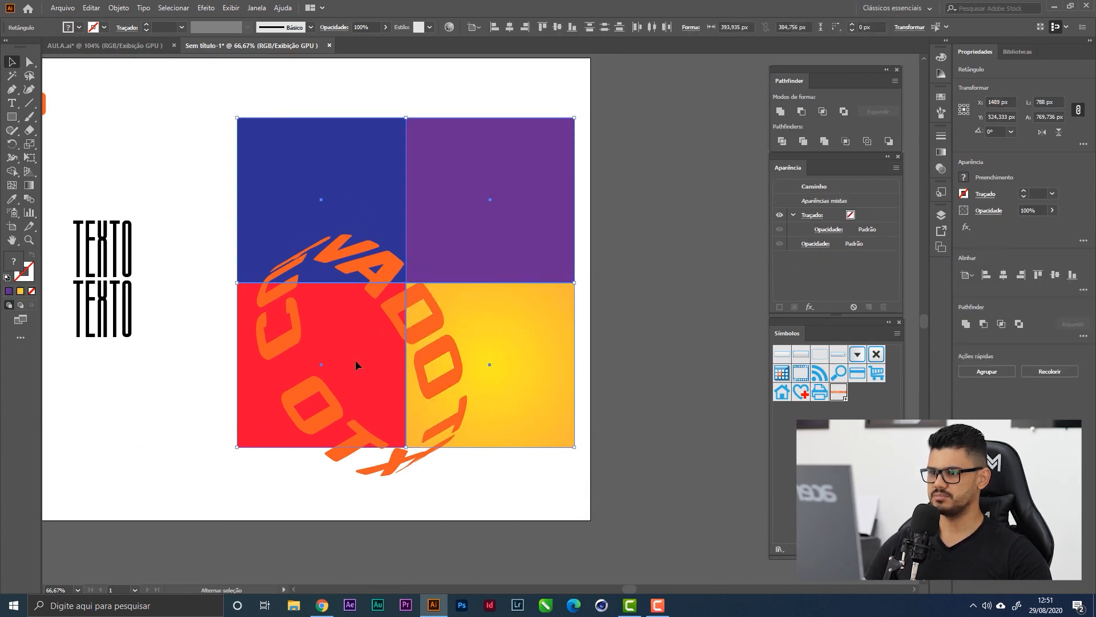
drag(407, 274, 297, 322)
drag(446, 289, 691, 233)
Enlarge the four squares together to match the artboard's height, about 552 × 539 px each, and deselect them.
drag(734, 352, 630, 234)
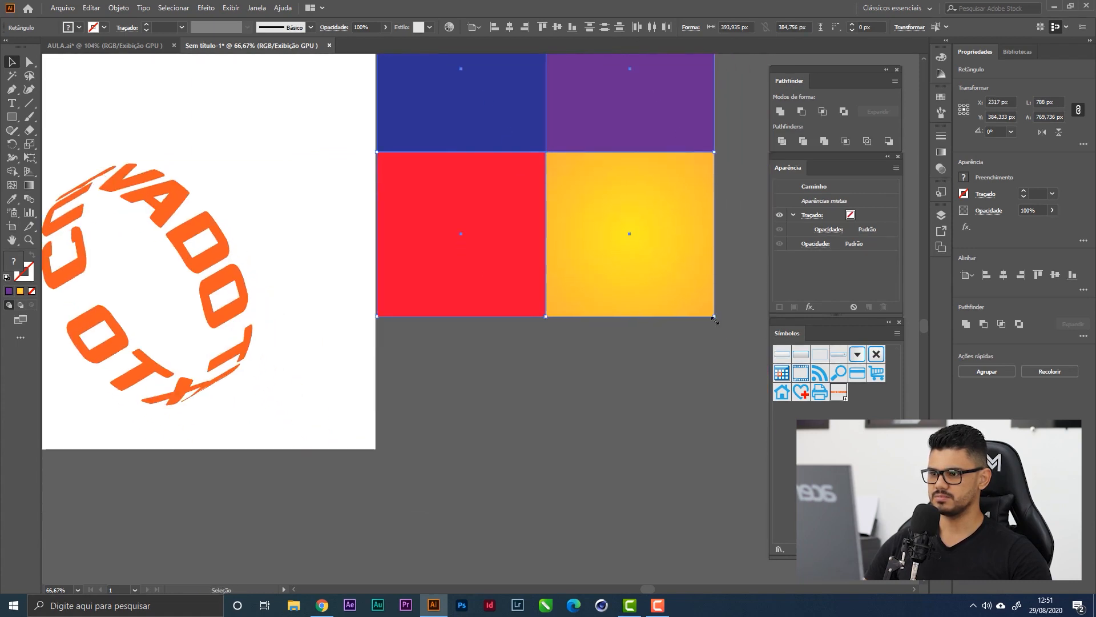
drag(714, 318, 768, 448)
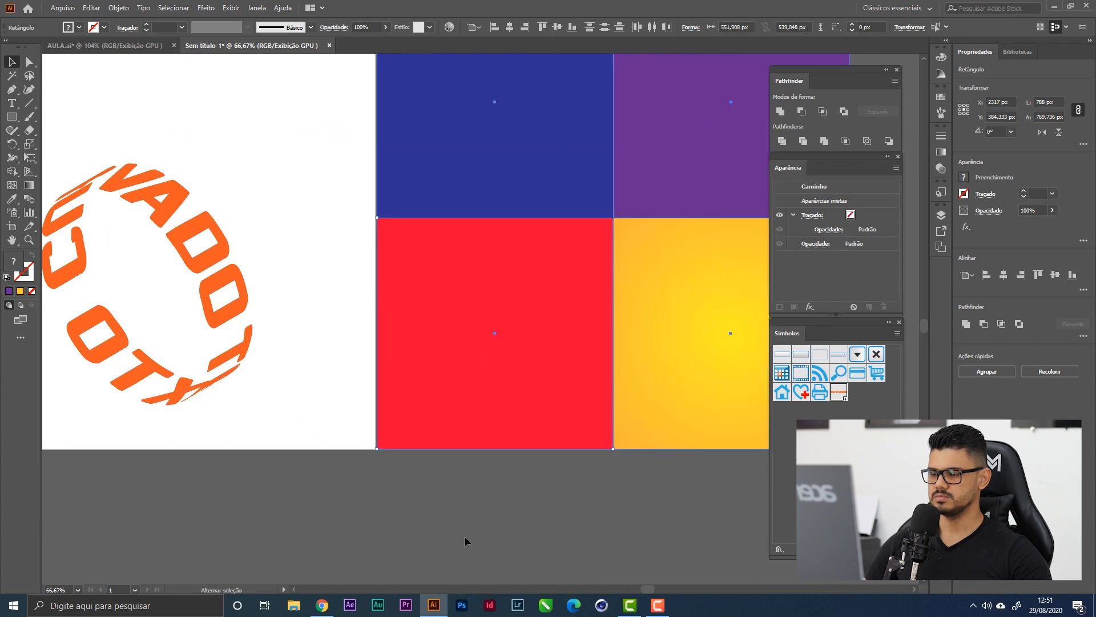
click(464, 536)
Move the curved ring lettering from the artboard onto the yellow square.
drag(396, 332, 308, 433)
key(z)
drag(429, 379, 353, 382)
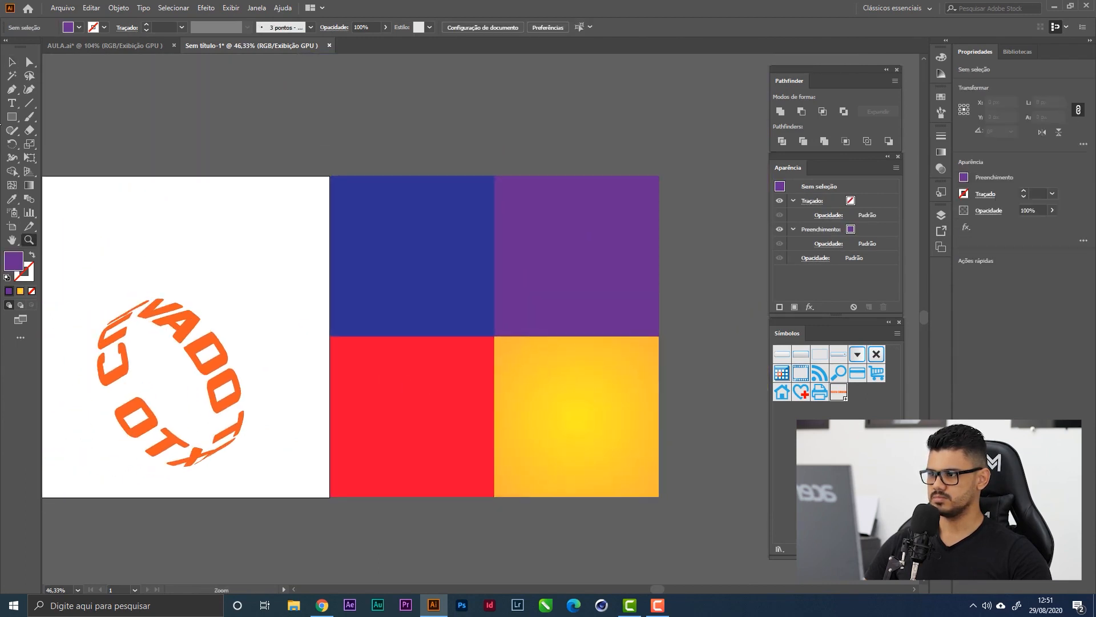
key(v)
drag(191, 375, 605, 402)
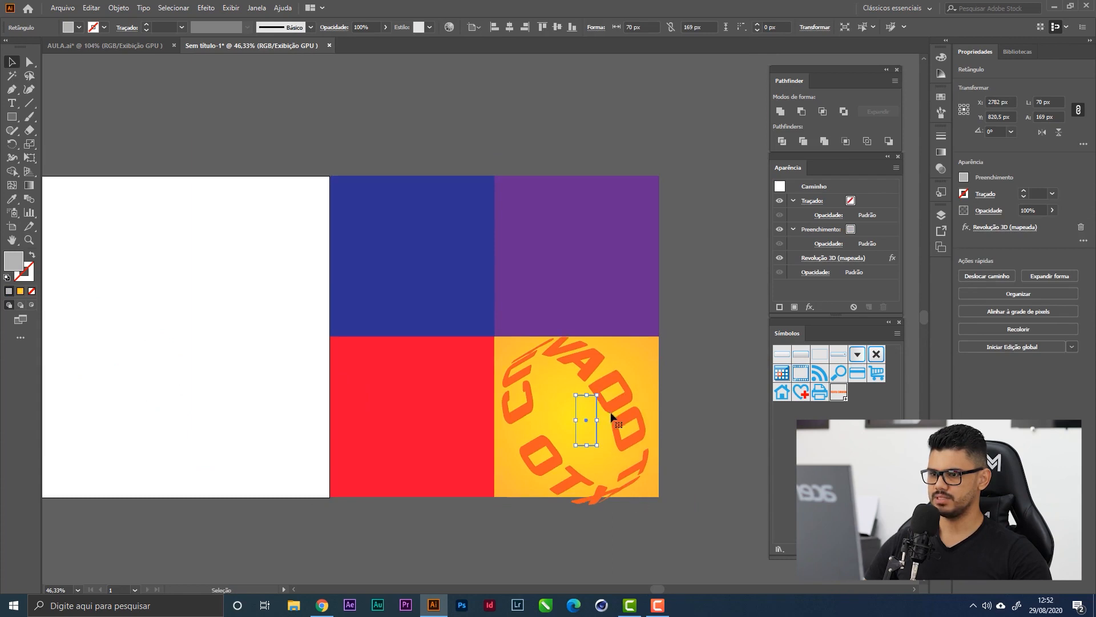
Enlarge the four squares together to about 635 × 621 px each and centre the curved lettering on the yellow one.
click(637, 446)
shift+click(468, 297)
shift+click(560, 268)
shift+click(395, 446)
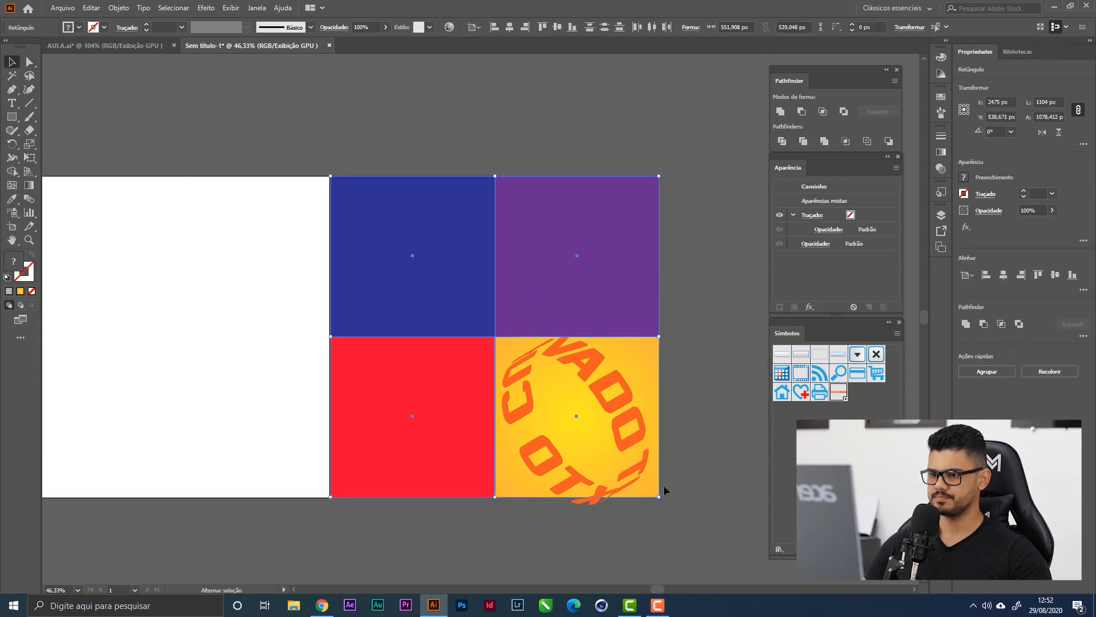
drag(661, 499, 709, 543)
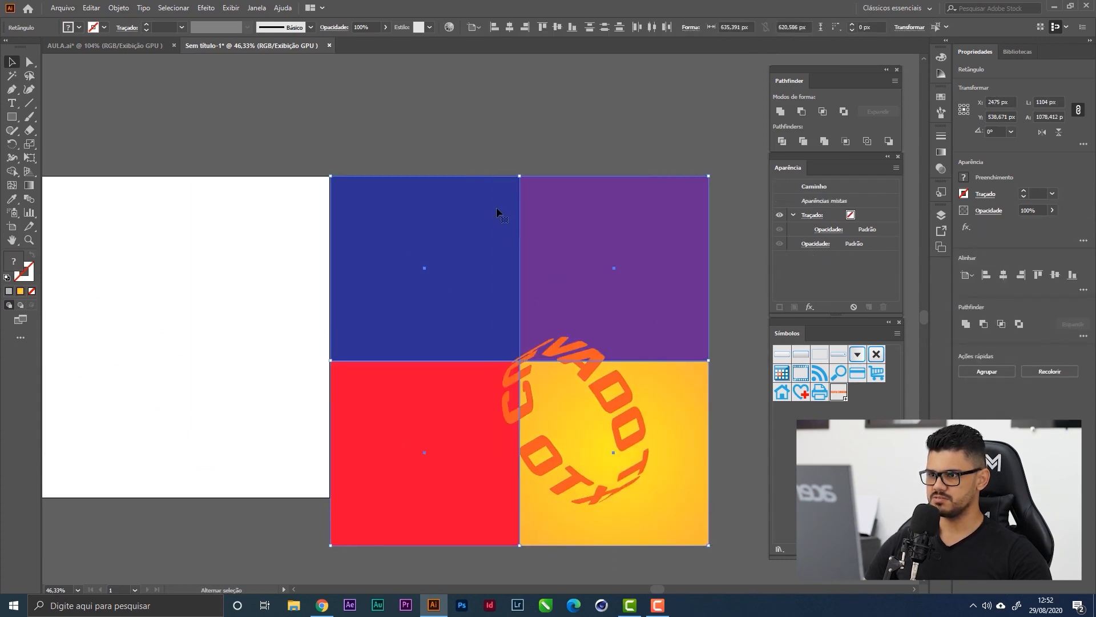
key(ctrl+shift+a)
drag(592, 229, 531, 173)
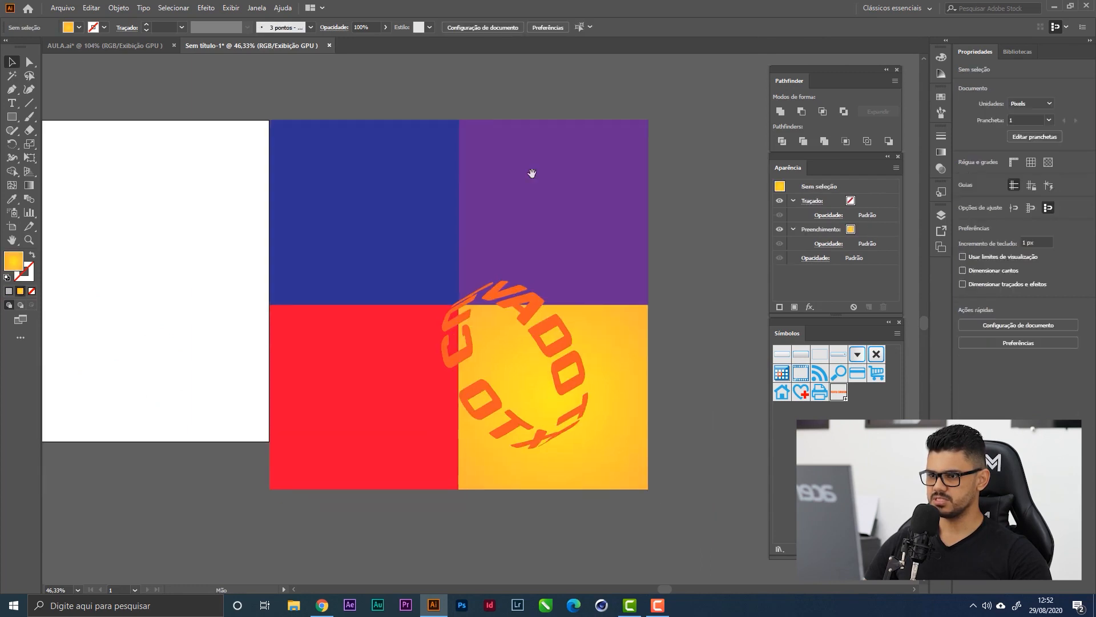
click(574, 387)
Try scaling the live revolved ring directly, and try expanding its appearance and resizing the resulting group.
drag(565, 424, 552, 396)
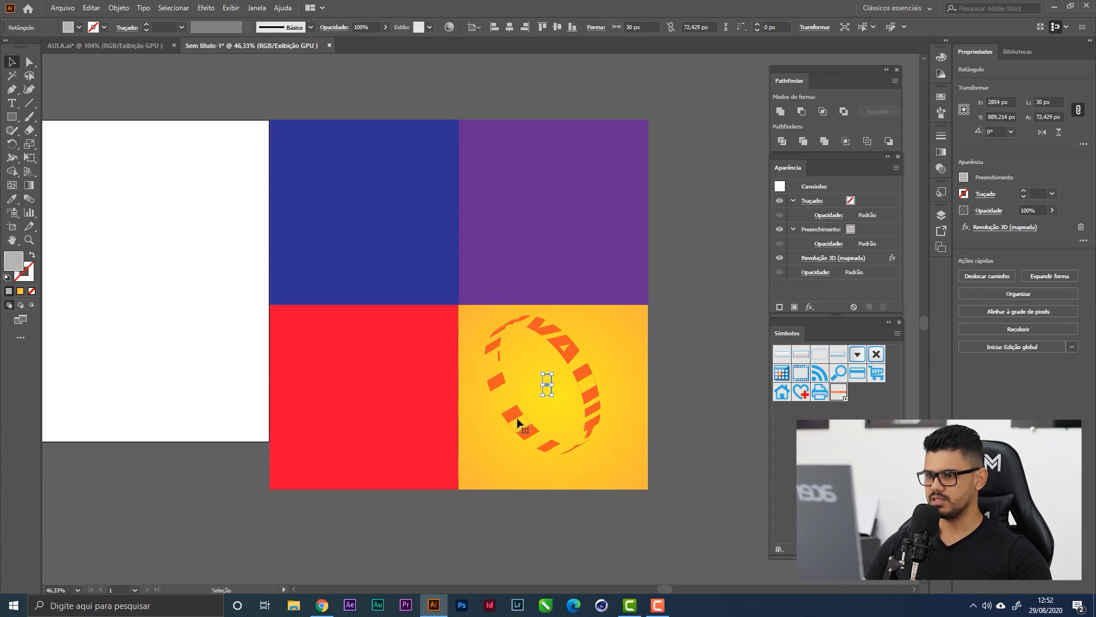
key(ctrl+z)
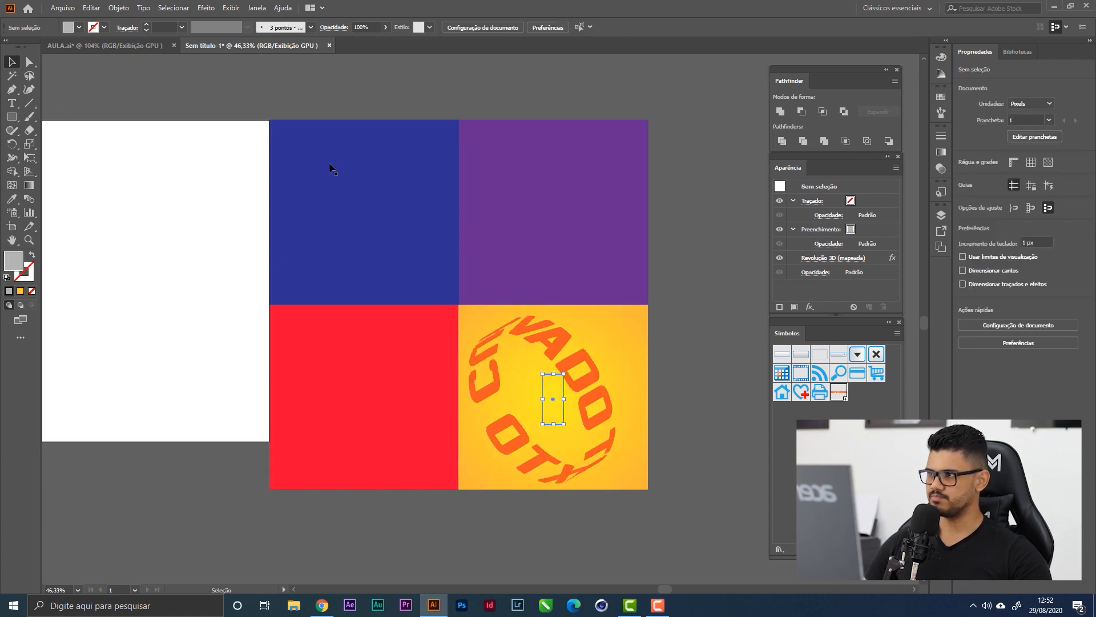
click(125, 9)
click(155, 155)
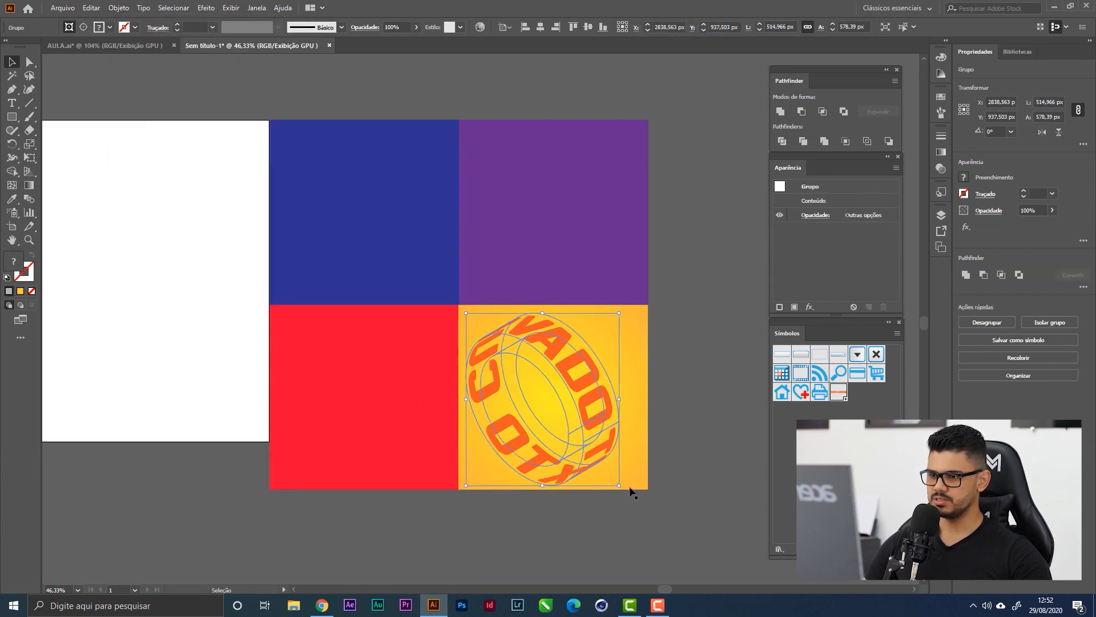
drag(620, 487, 712, 530)
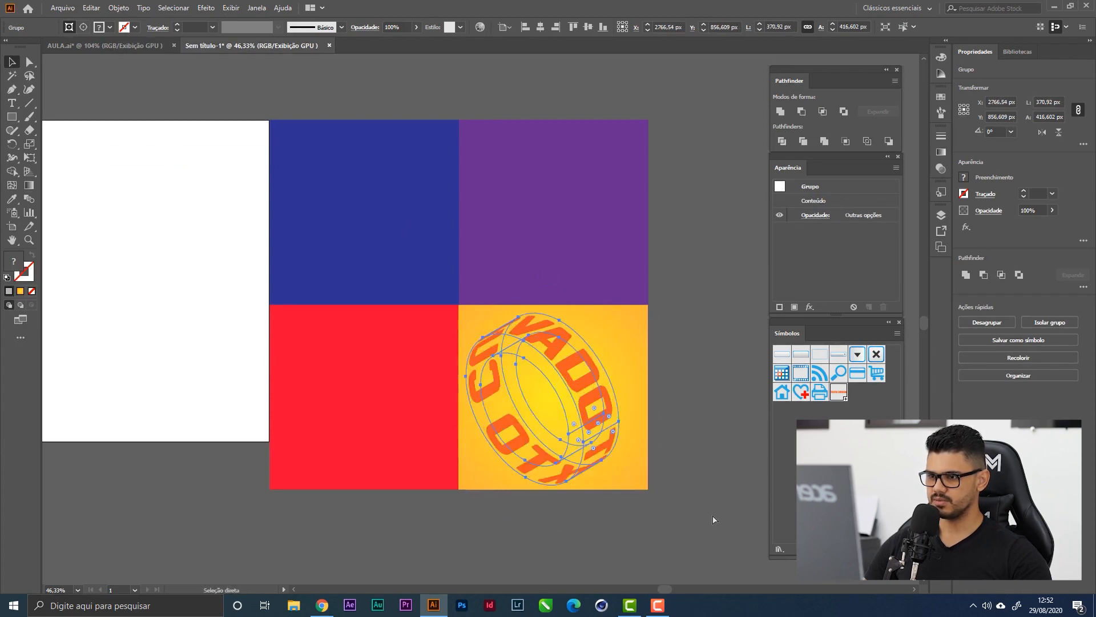
click(712, 515)
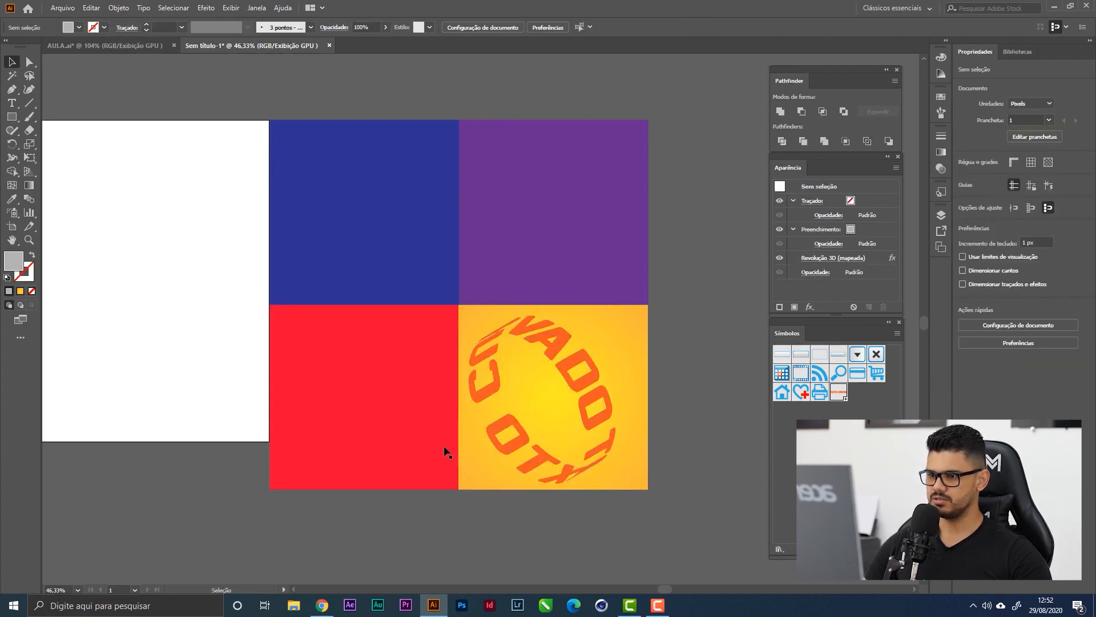
click(526, 432)
drag(566, 440, 623, 434)
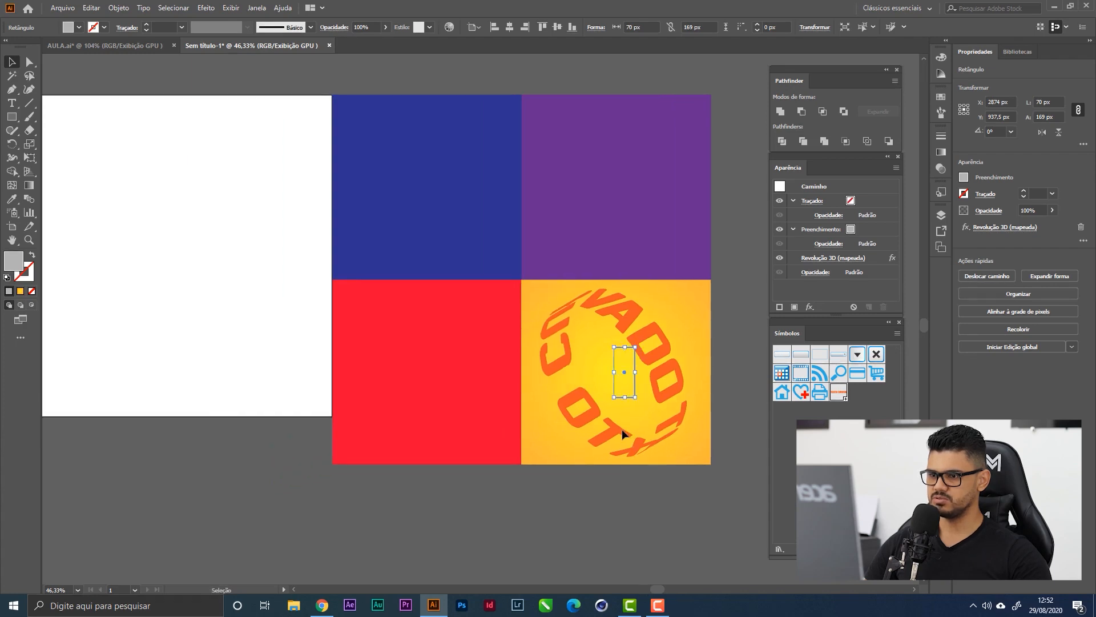
click(588, 484)
Draw a grey circle about 424 px in diameter on the empty part of the artboard beside the text samples.
drag(337, 381, 382, 392)
drag(282, 381, 578, 407)
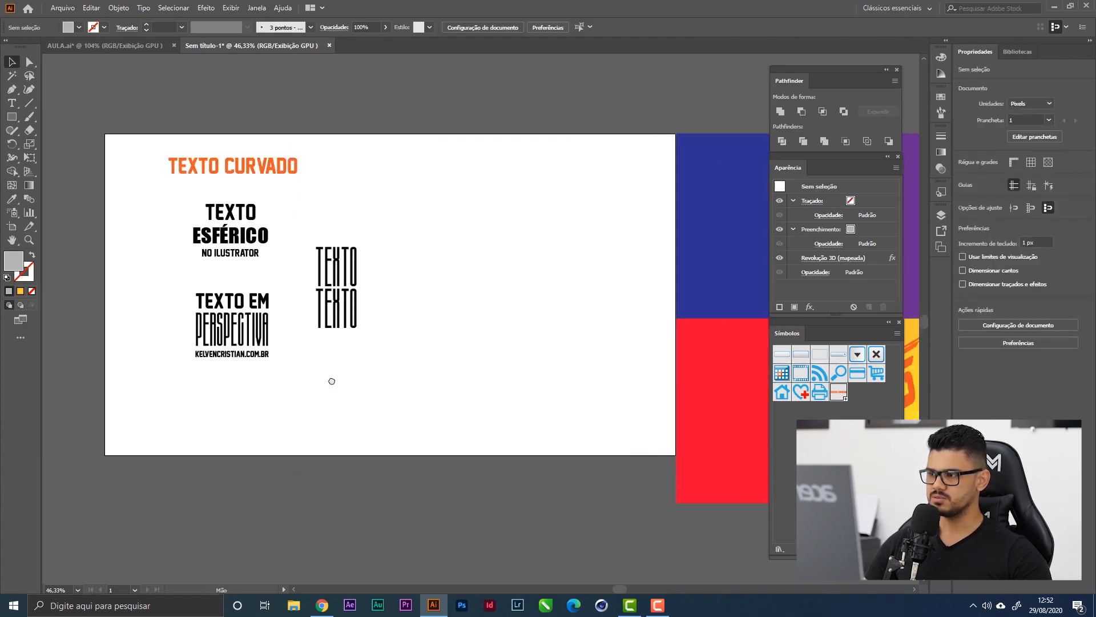
drag(332, 381, 208, 374)
drag(367, 384, 437, 388)
click(12, 117)
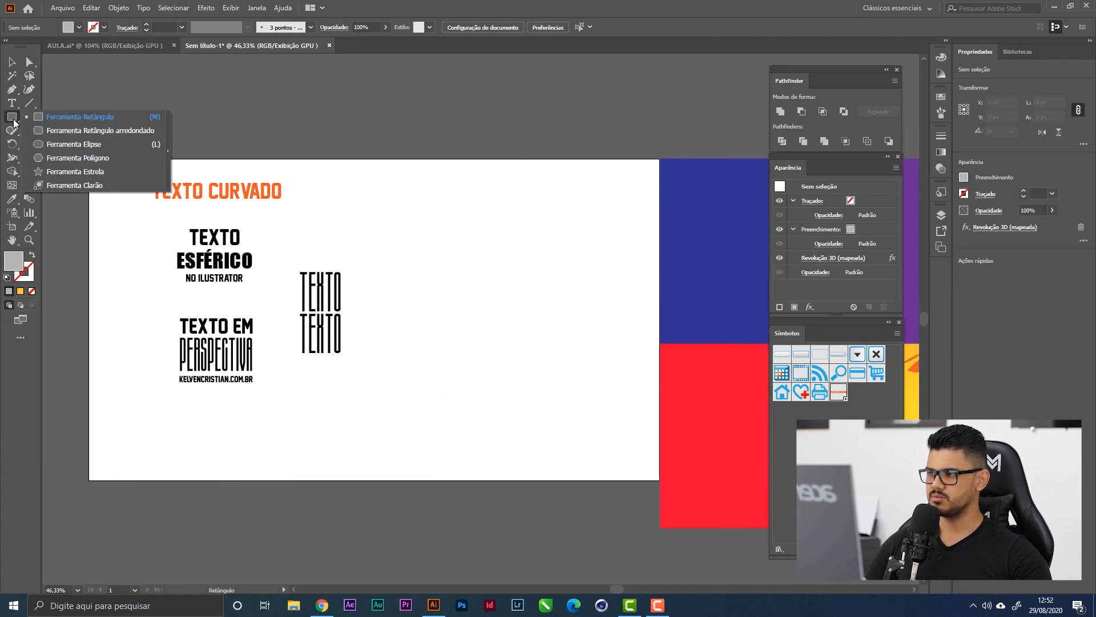
click(67, 144)
drag(438, 245, 564, 370)
key(v)
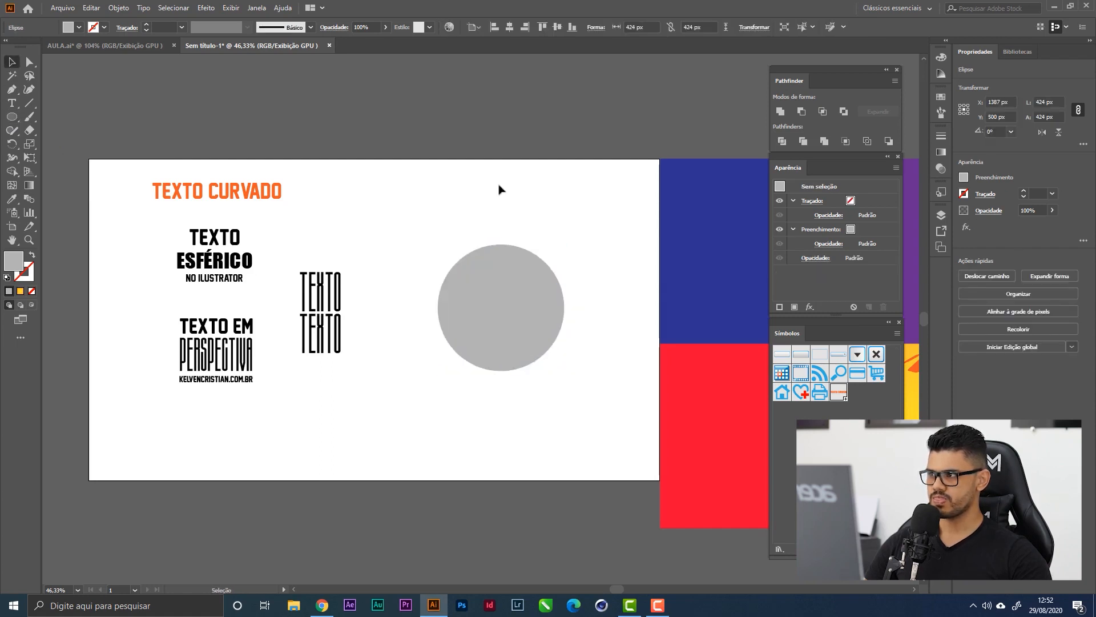
Cut the circle at its uppermost and lowest anchor points with the Scissors tool to split it into two halves, and deselect.
click(461, 304)
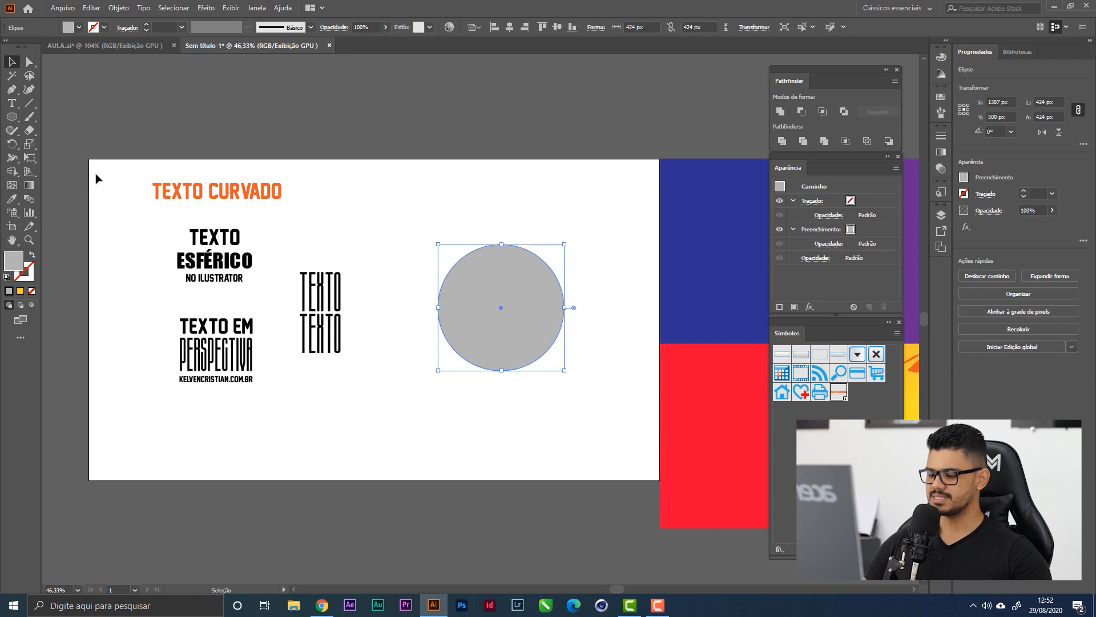
key(c)
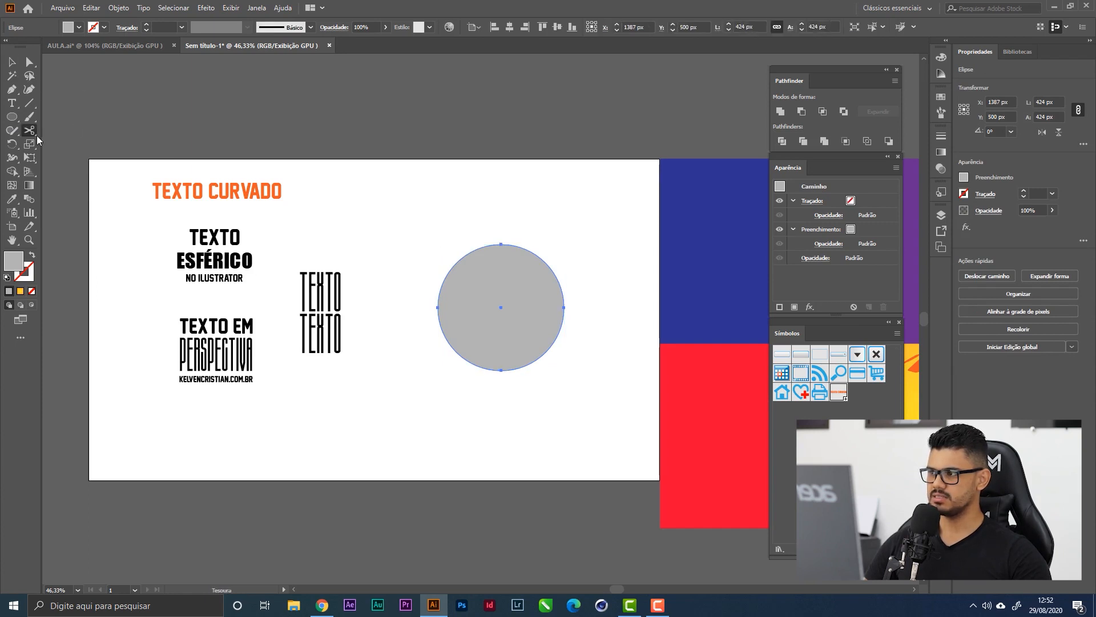
drag(33, 131, 135, 142)
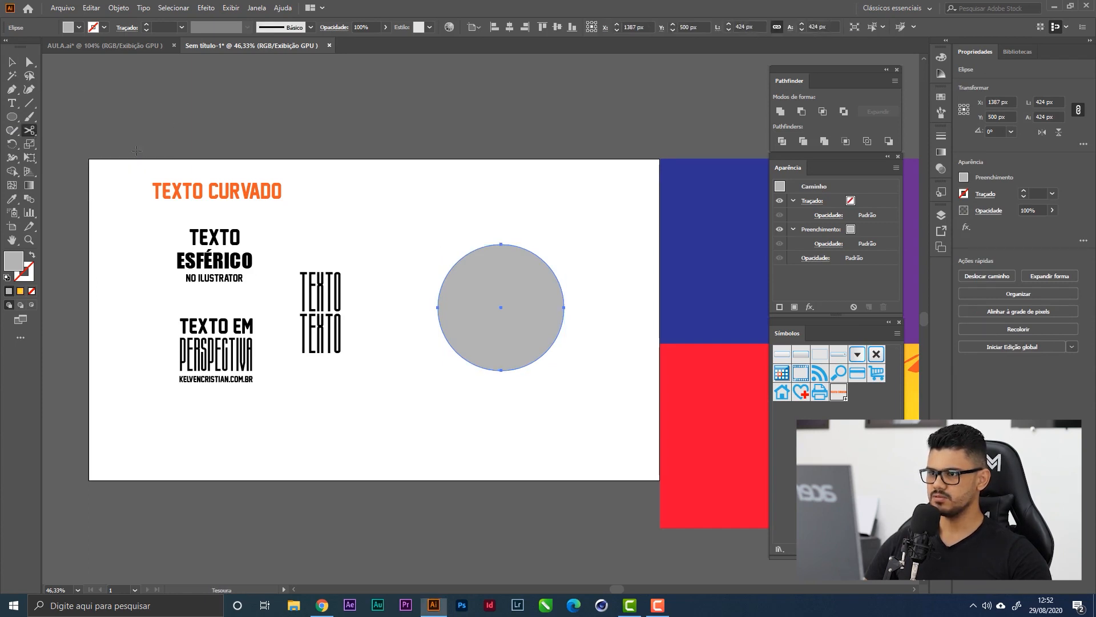
click(501, 244)
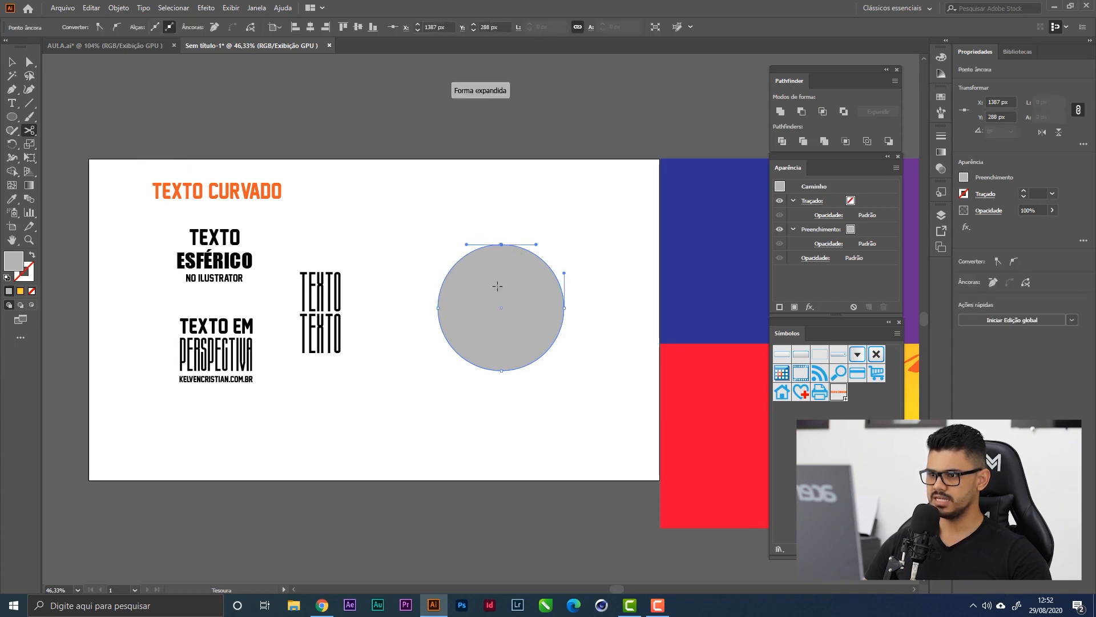
click(502, 370)
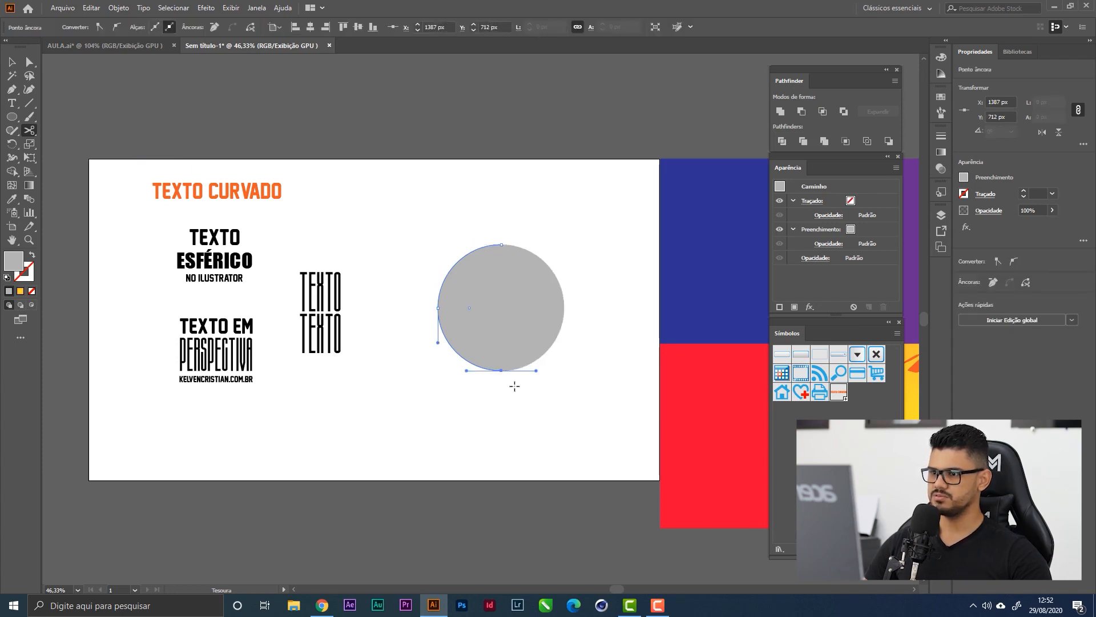
click(11, 62)
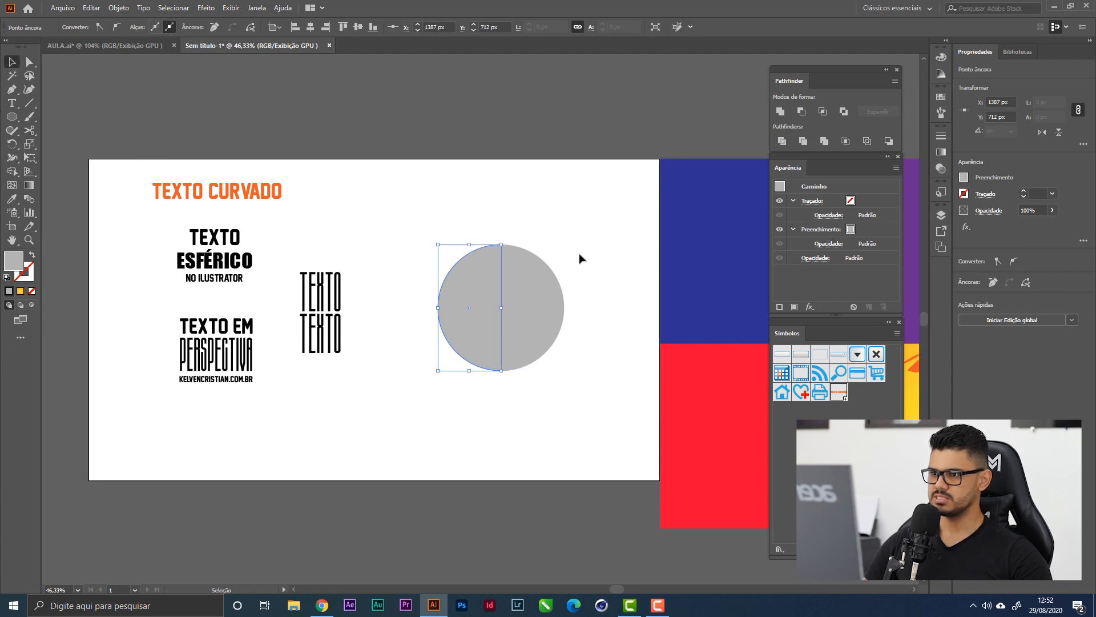
click(416, 282)
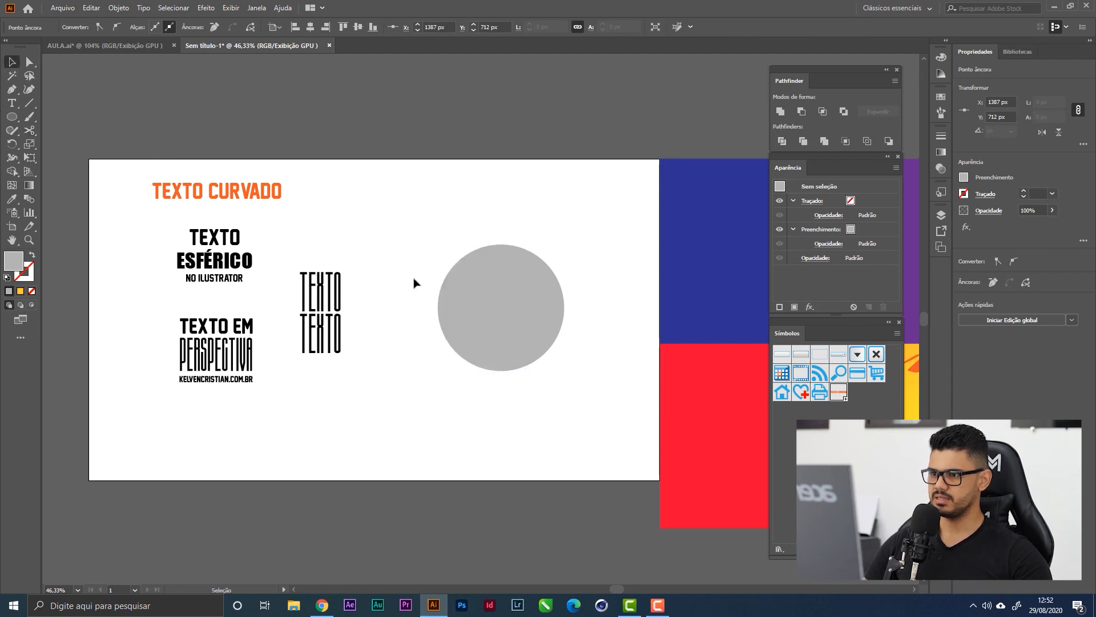
Delete the left half of the cut circle and select the remaining half-circle.
click(464, 303)
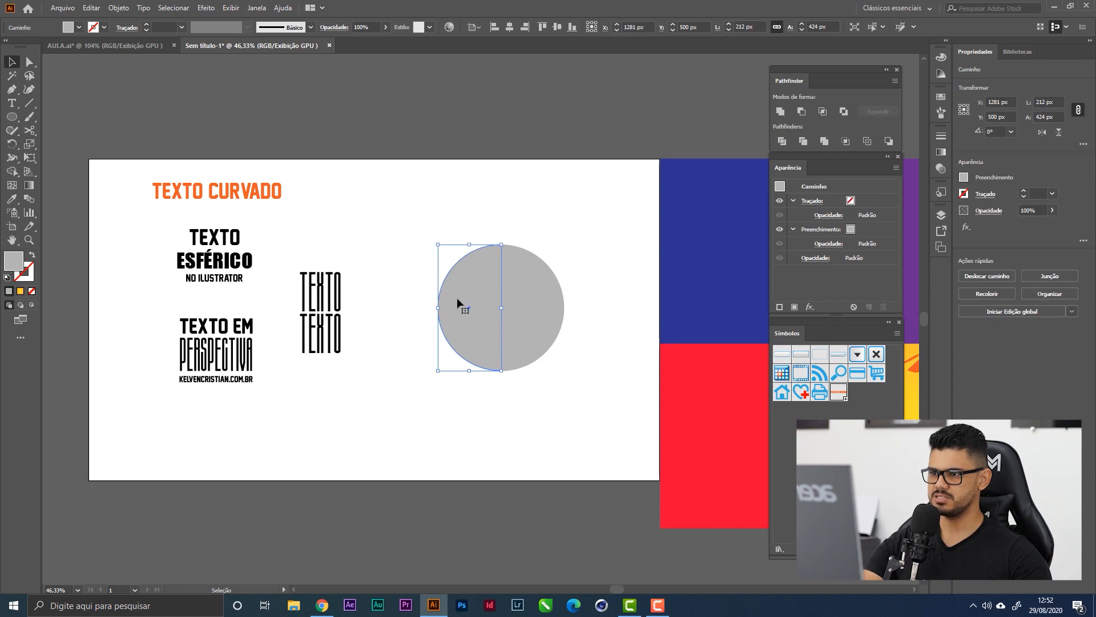
key(Delete)
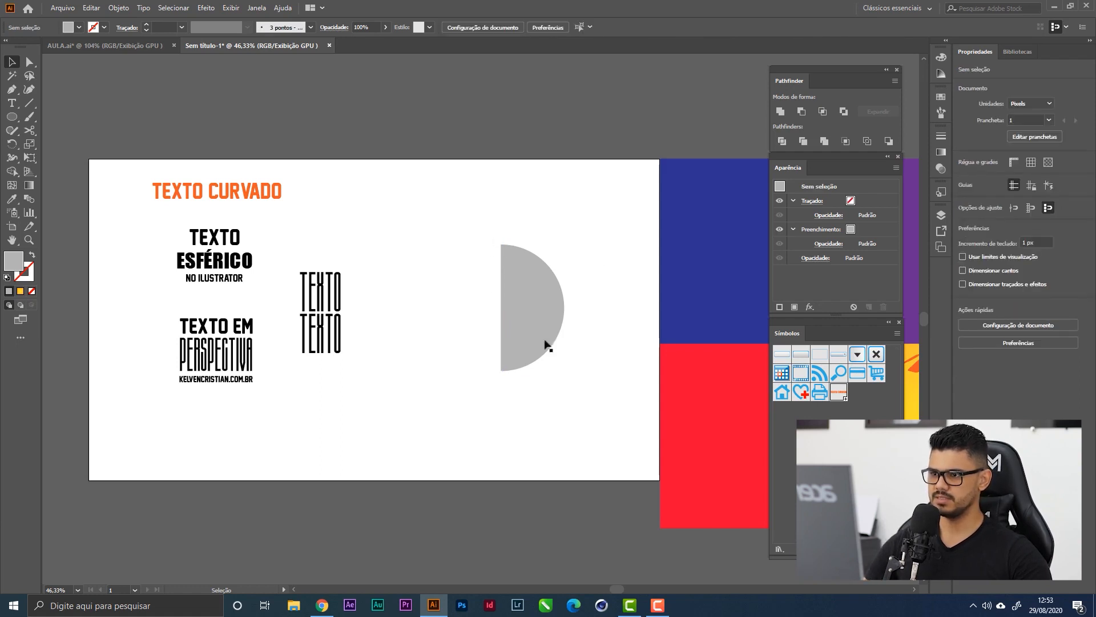
drag(474, 246, 588, 372)
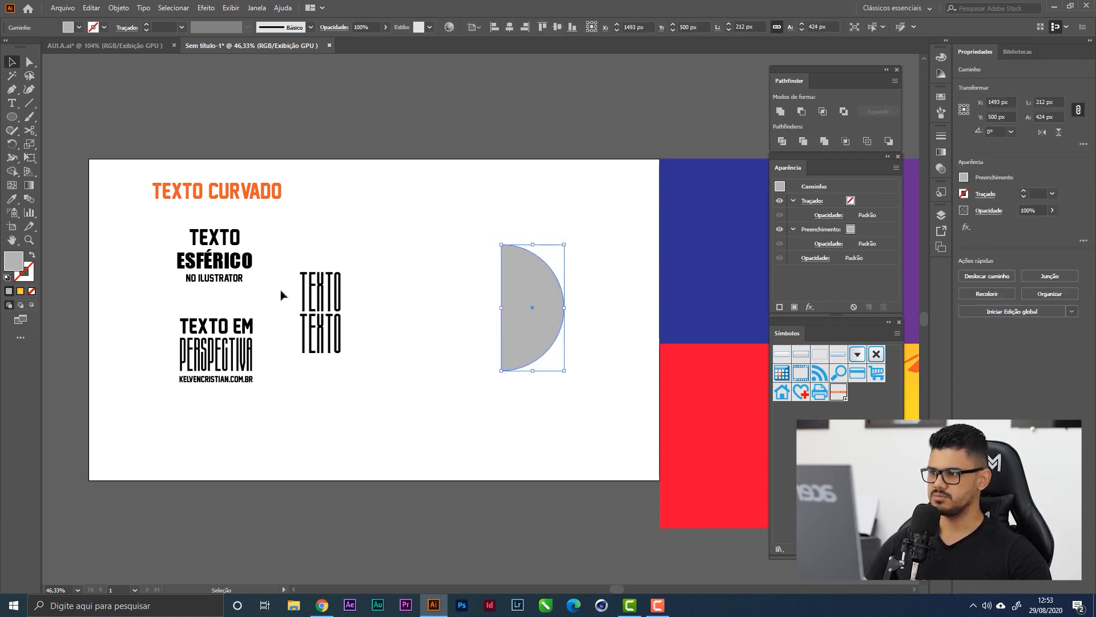
Save the spherical text sample group as a dynamic symbol named TEXTO ESFÉRICO, with movie clip export type.
click(237, 268)
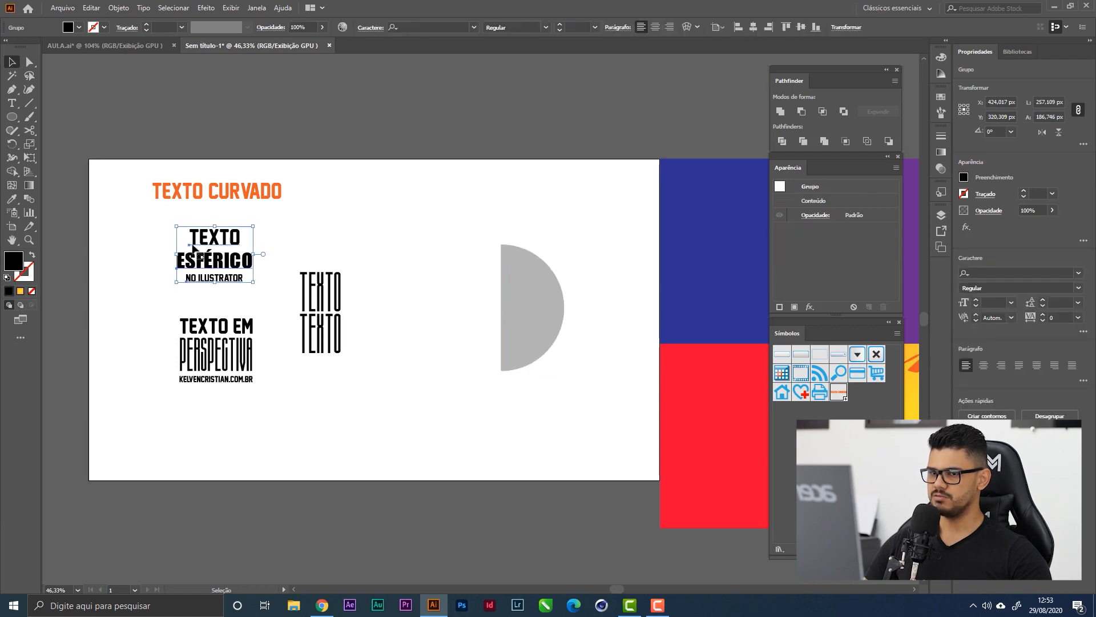
drag(243, 280, 781, 488)
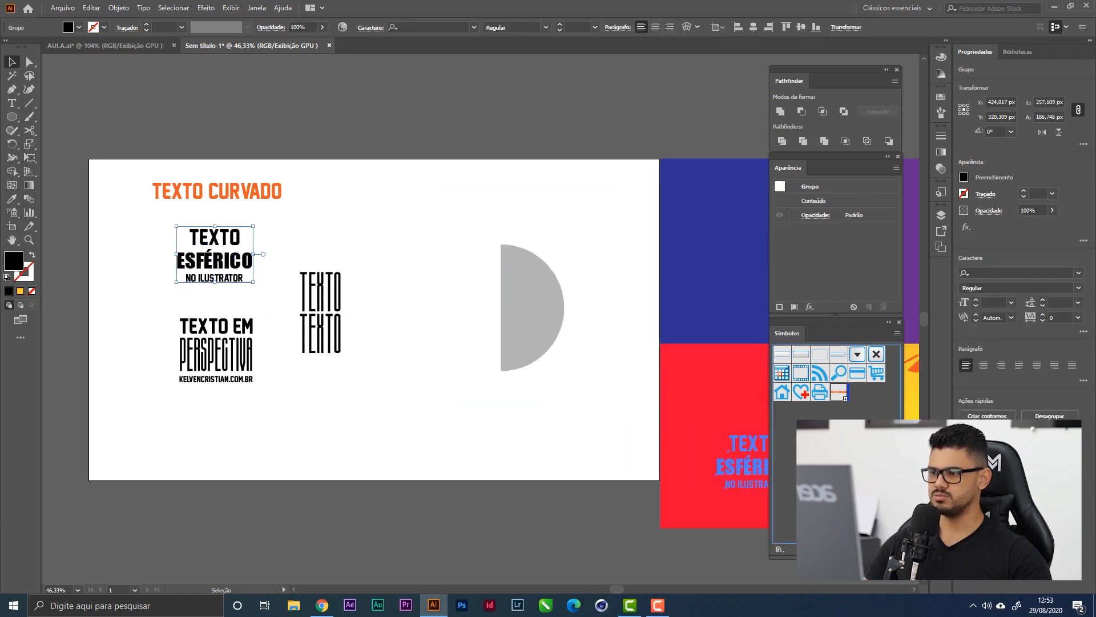
drag(844, 397, 840, 395)
text(te)
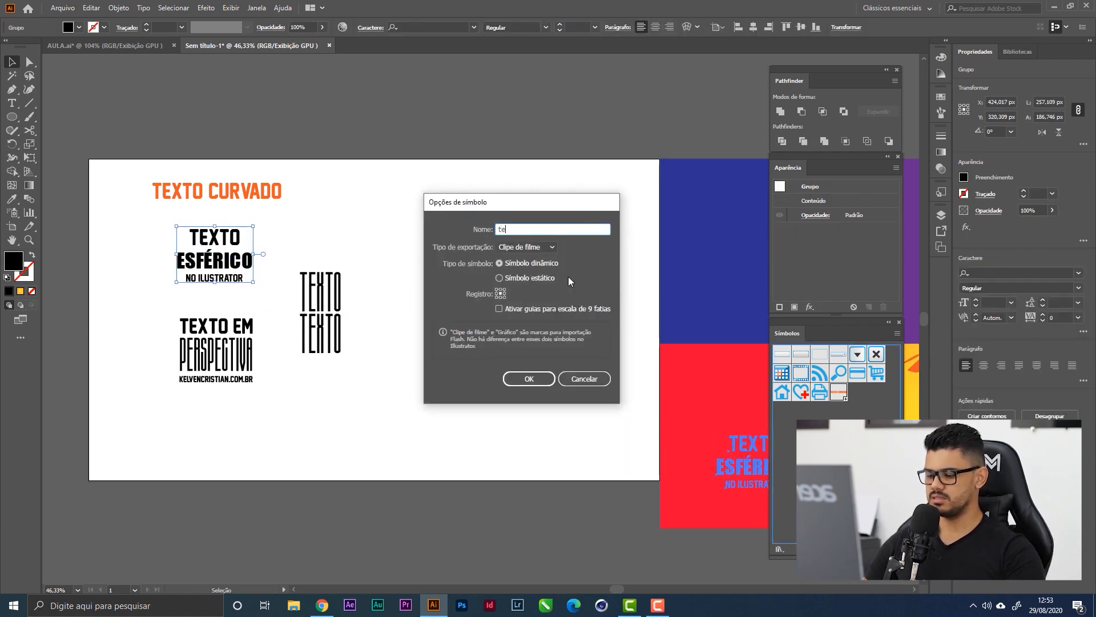
text(xTEXTO EF)
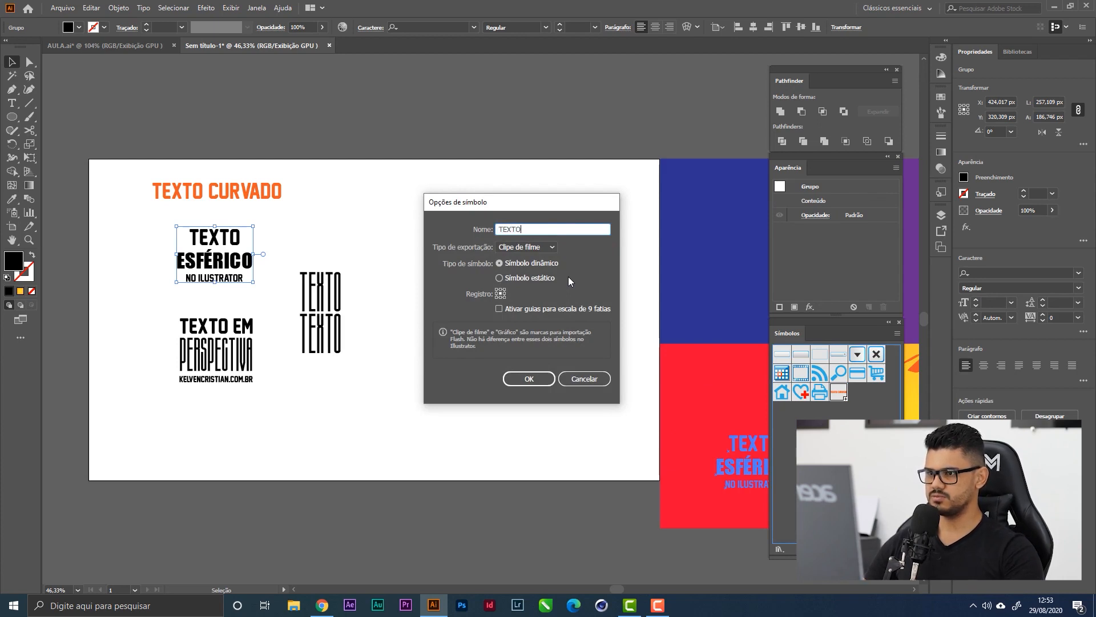
key(BackSpace)
text(SFÉRICO)
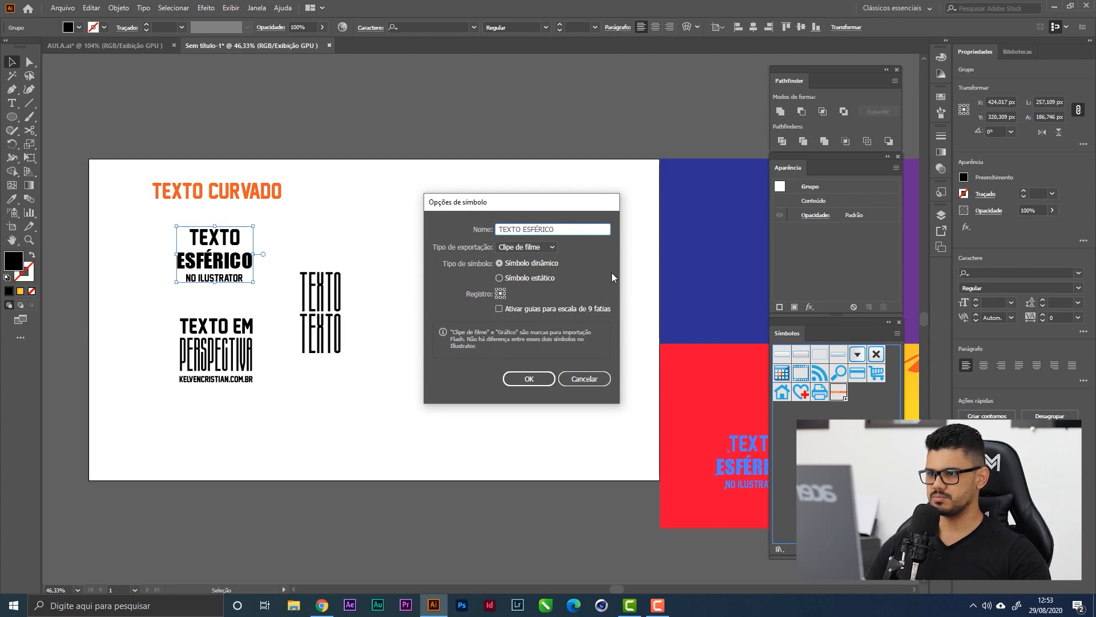
click(528, 378)
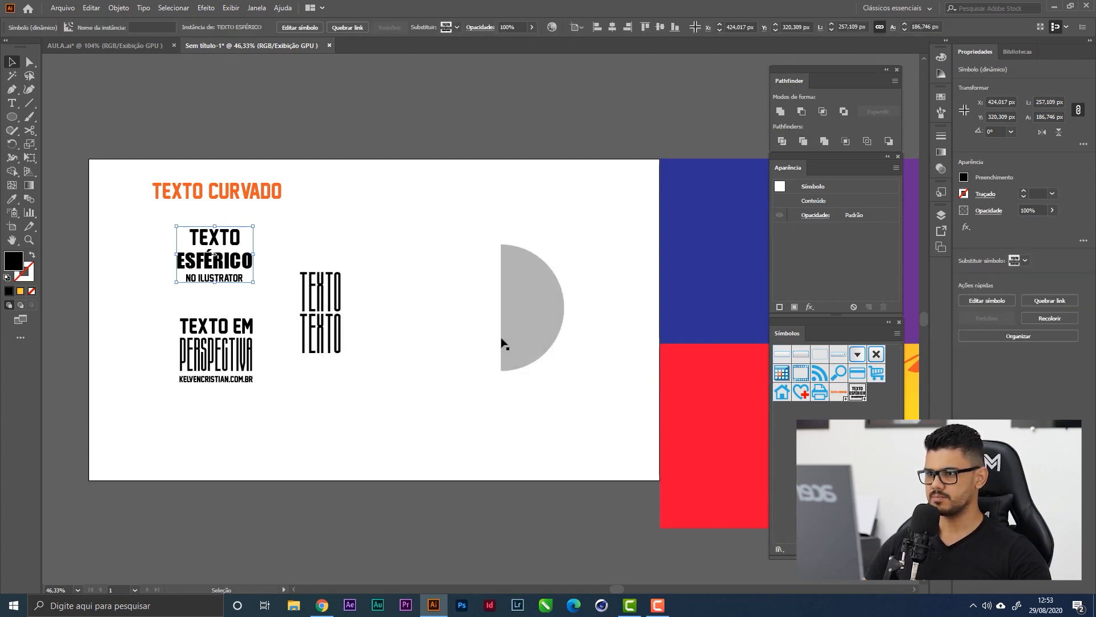
Set up a 3D Revolve effect on the half-circle, 360° from the left edge, with the preview on.
click(458, 250)
click(515, 272)
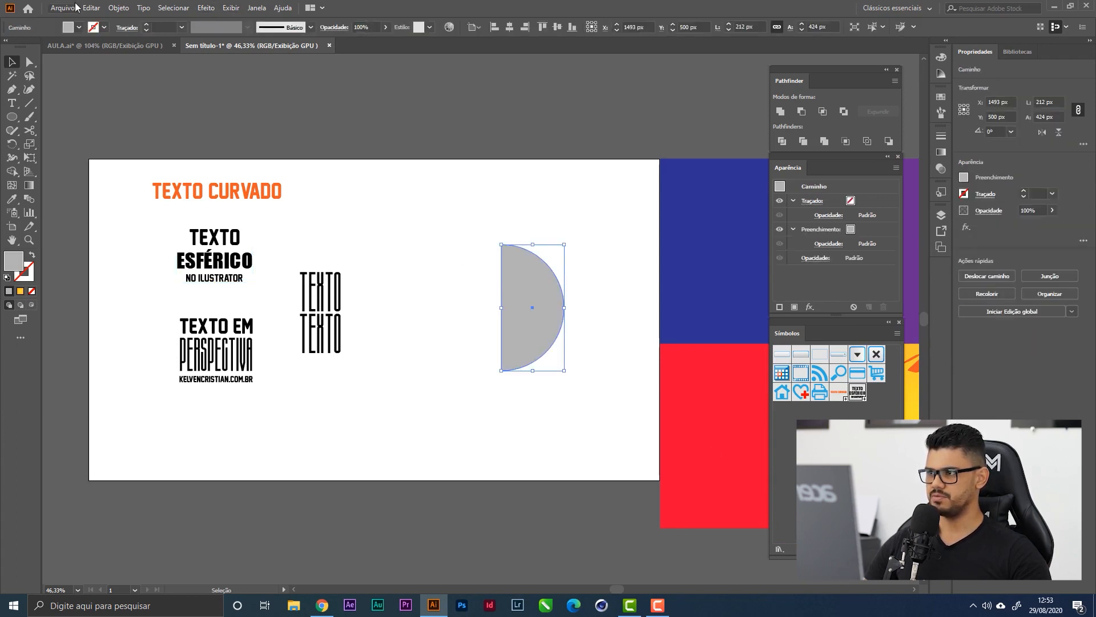
click(206, 8)
mouse_move(227, 75)
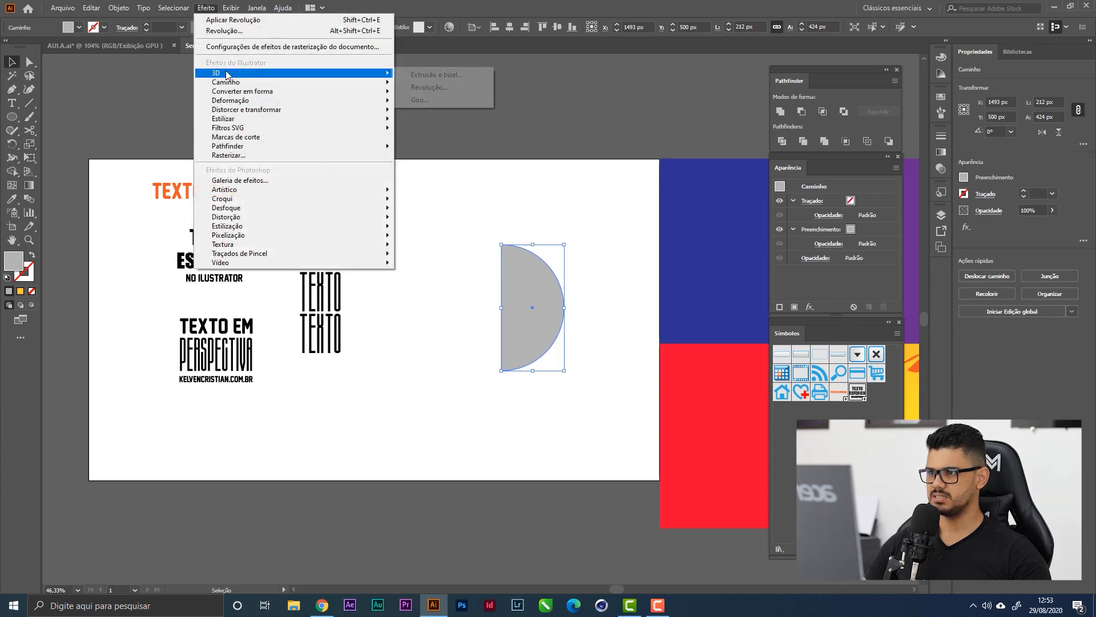
click(460, 87)
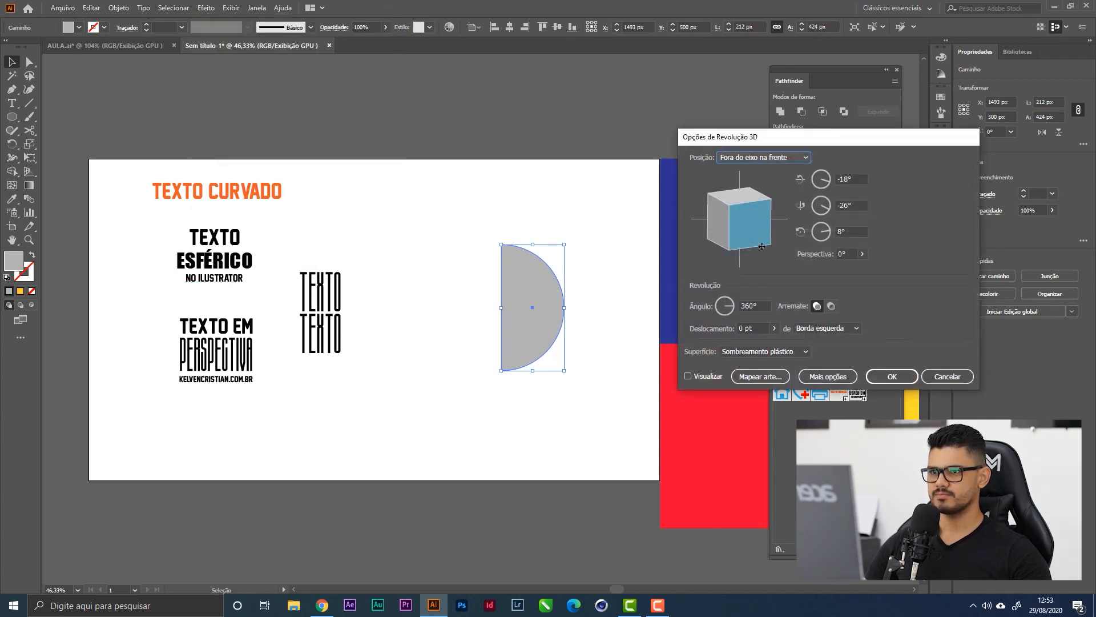
drag(792, 141, 812, 126)
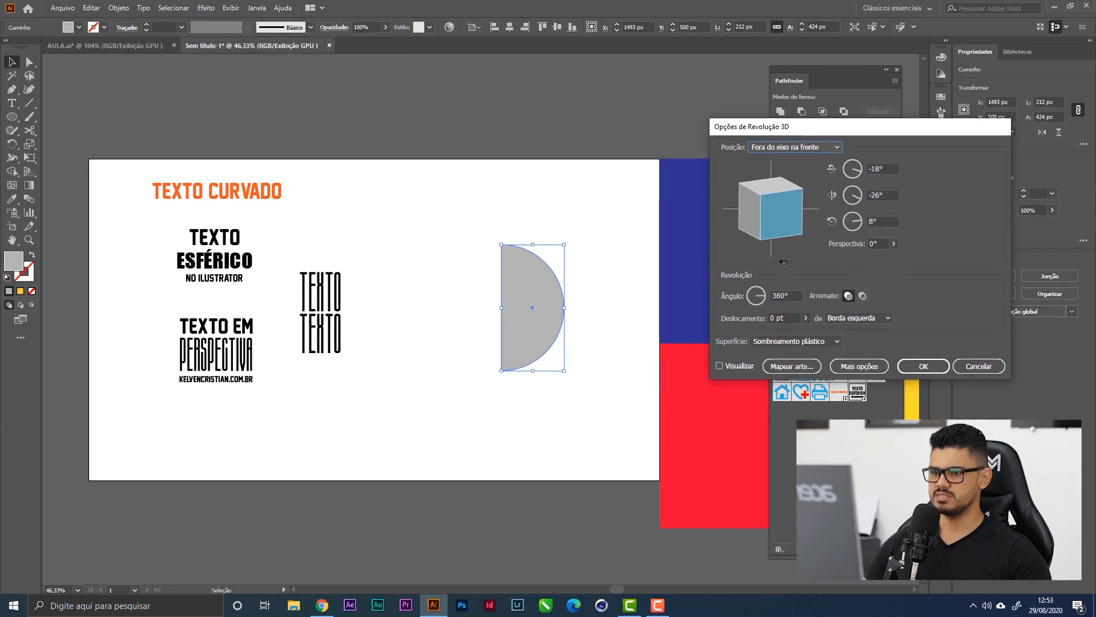
click(741, 365)
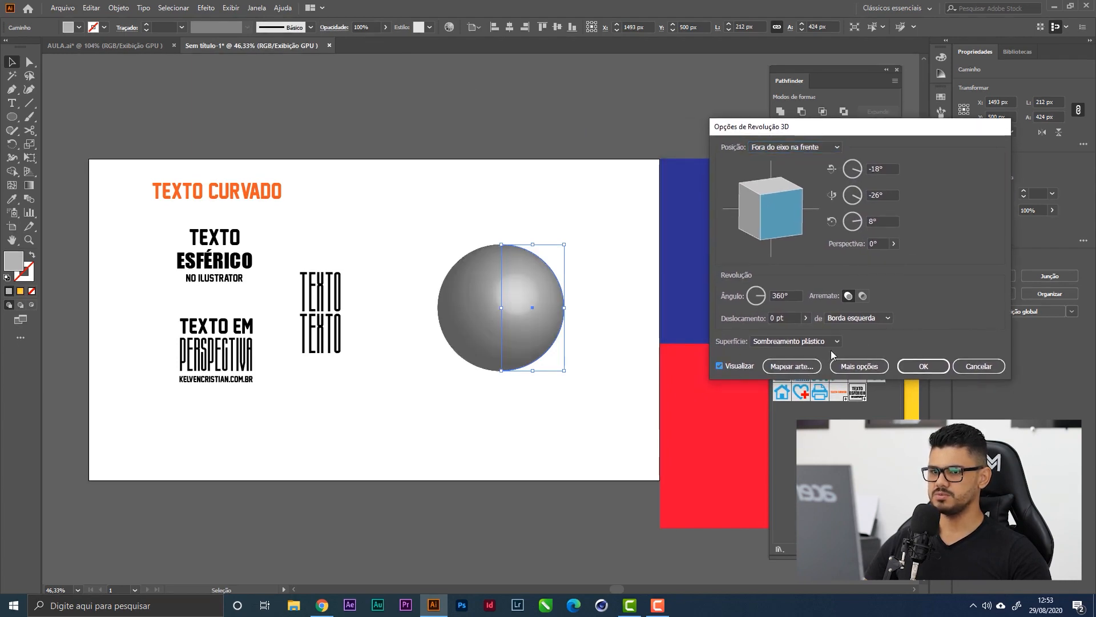
Try the wireframe, no-shading and diffuse surface options on the revolved sphere, and return to plastic shading.
click(798, 341)
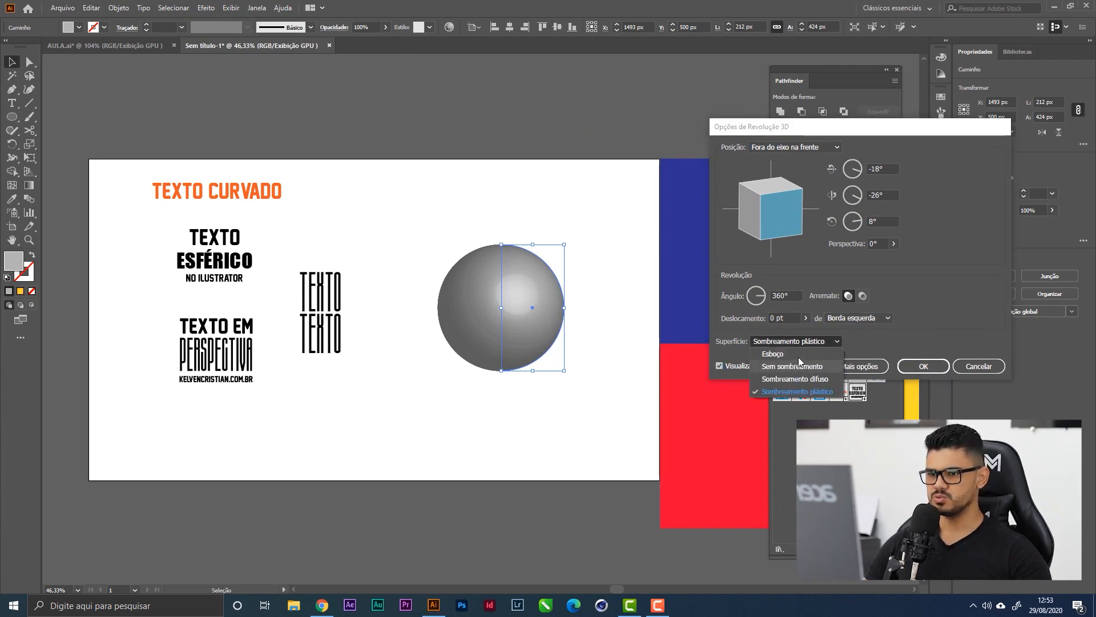
click(794, 357)
click(759, 341)
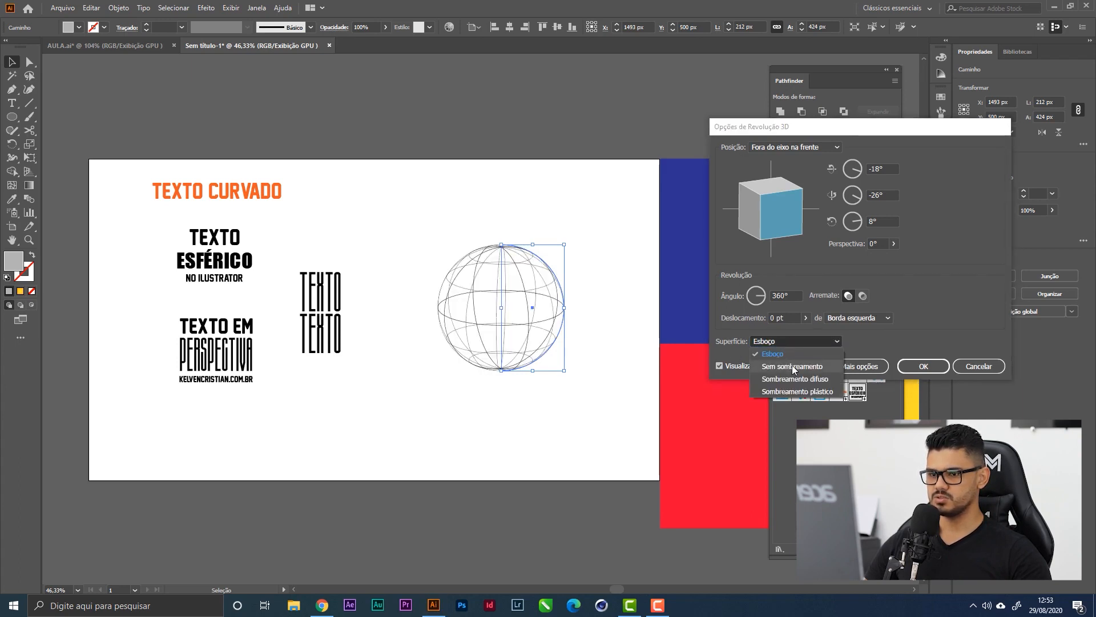
click(792, 365)
click(839, 342)
click(759, 372)
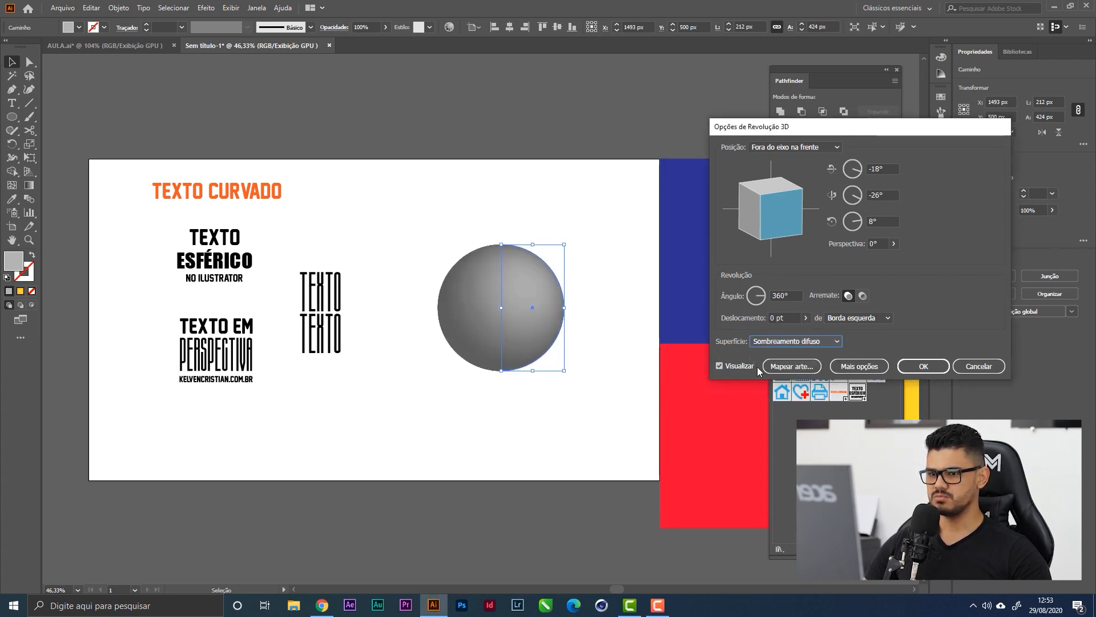
click(818, 342)
click(800, 392)
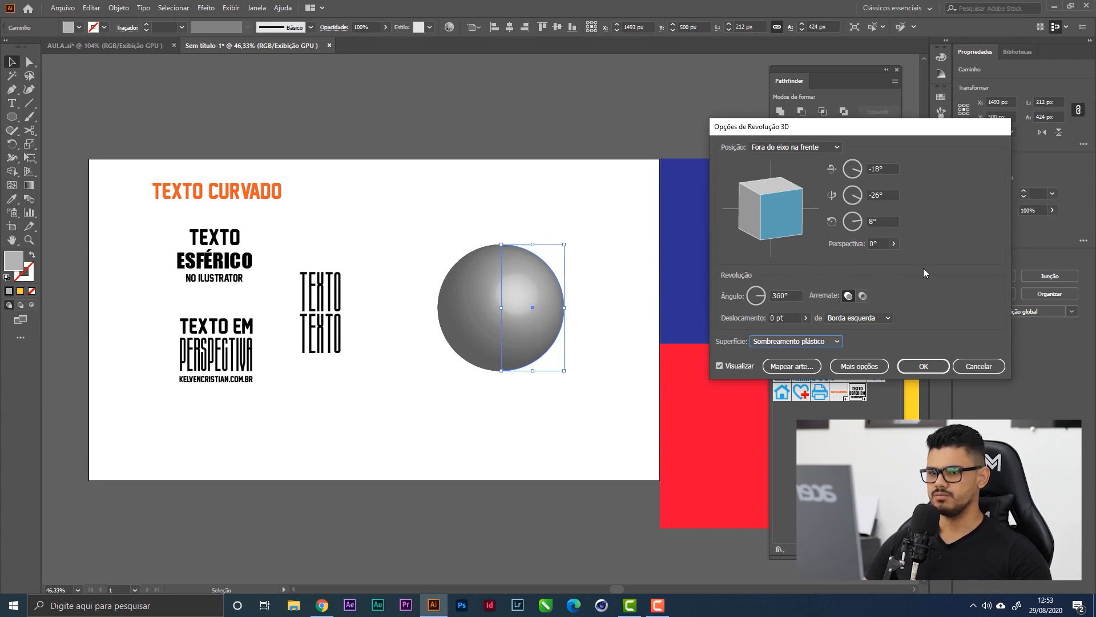
Map the TEXTO ESFÉRICO symbol onto the sphere's surface and make the geometry invisible.
click(794, 371)
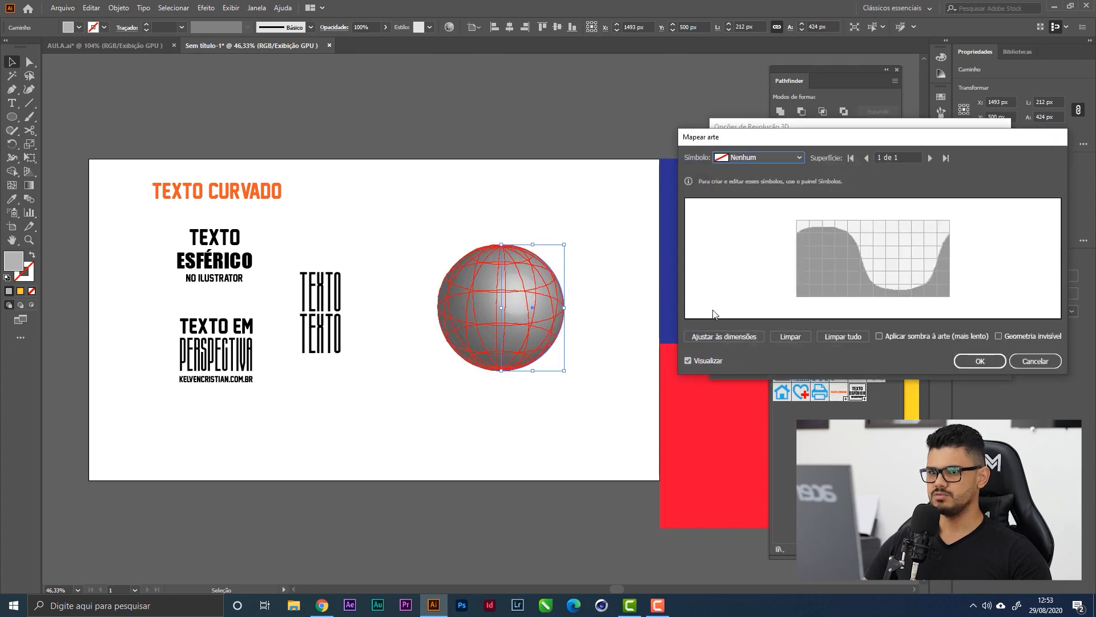
click(928, 157)
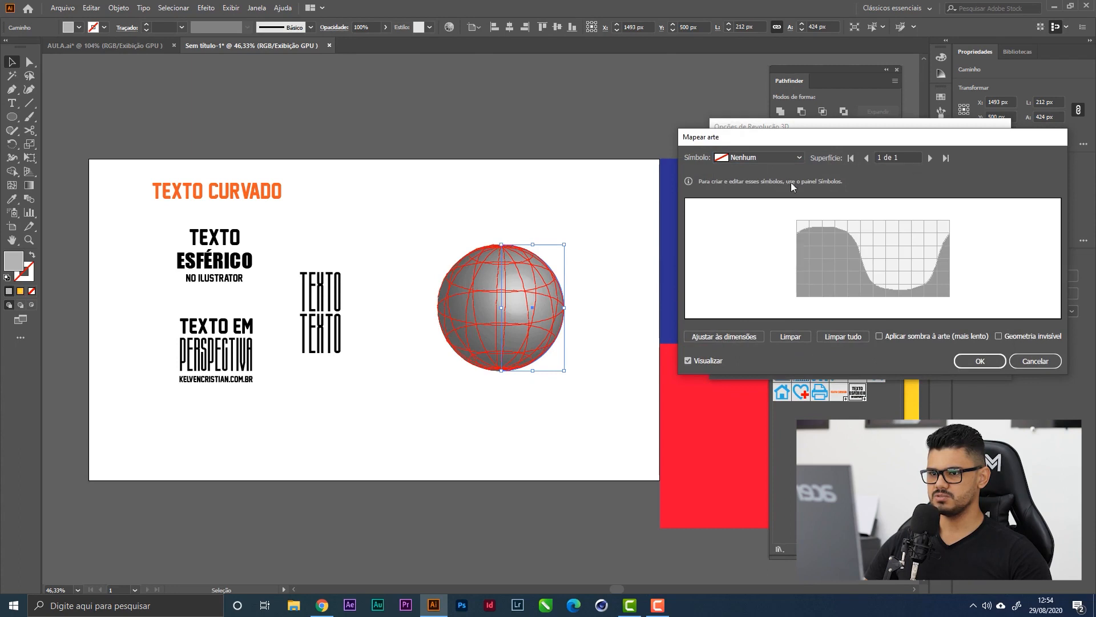
click(747, 157)
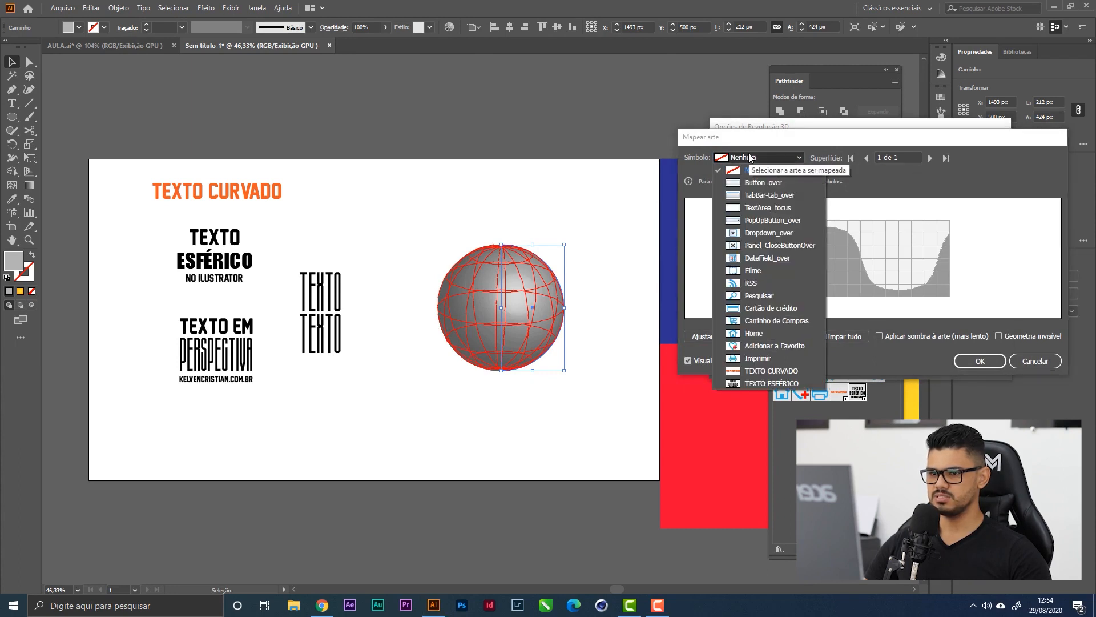
click(774, 382)
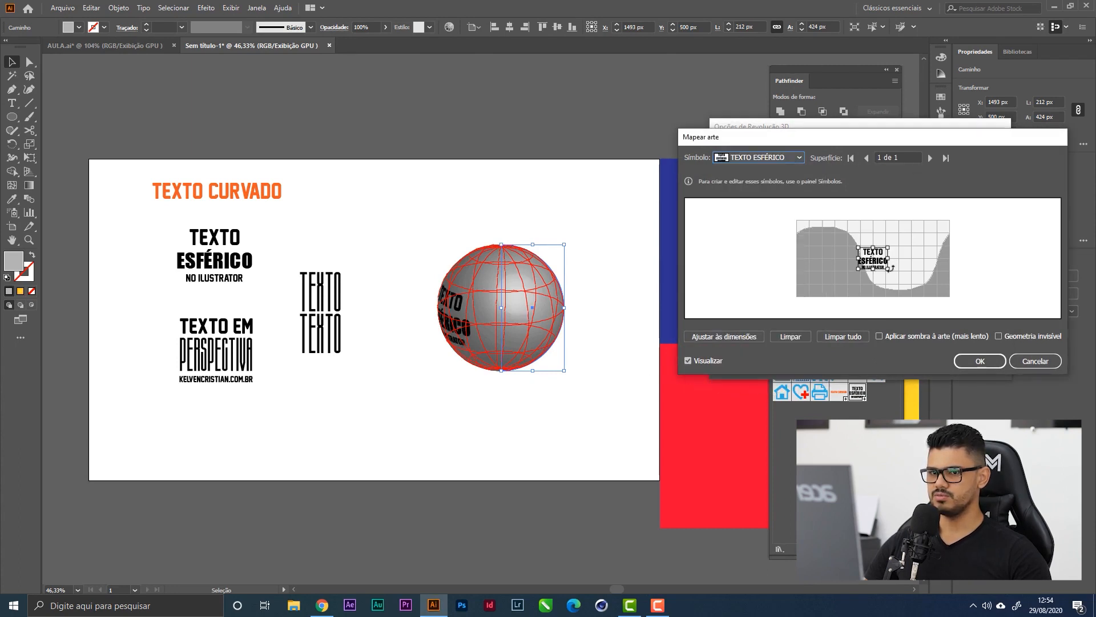
click(1030, 335)
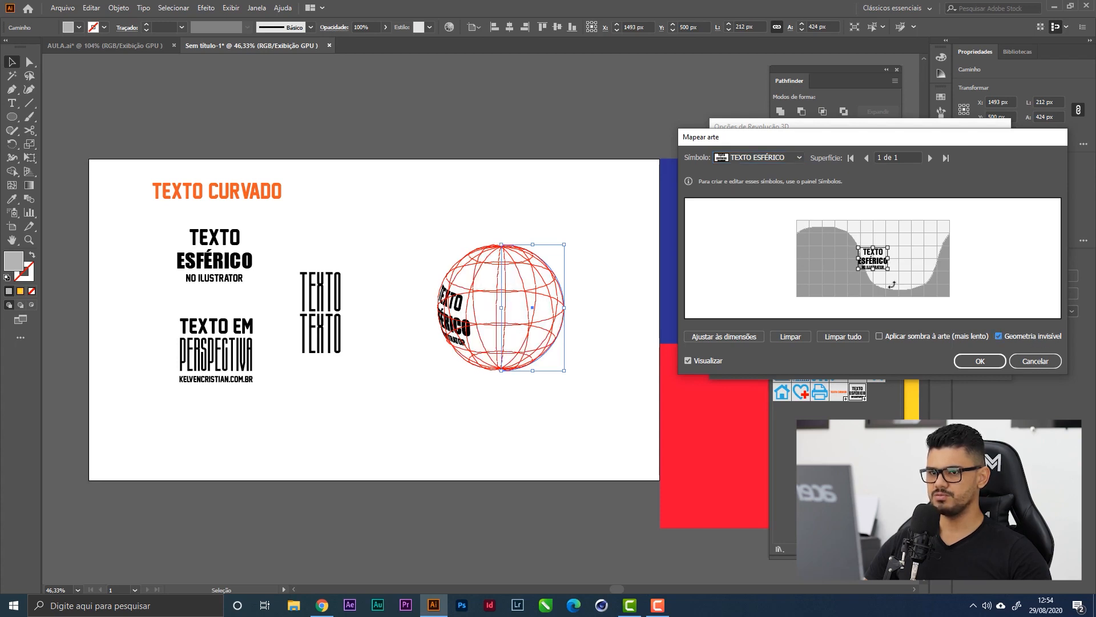
Enlarge the mapped lettering and centre it within the visible area of the sphere, and apply the 3D Revolve effect.
drag(889, 268, 918, 293)
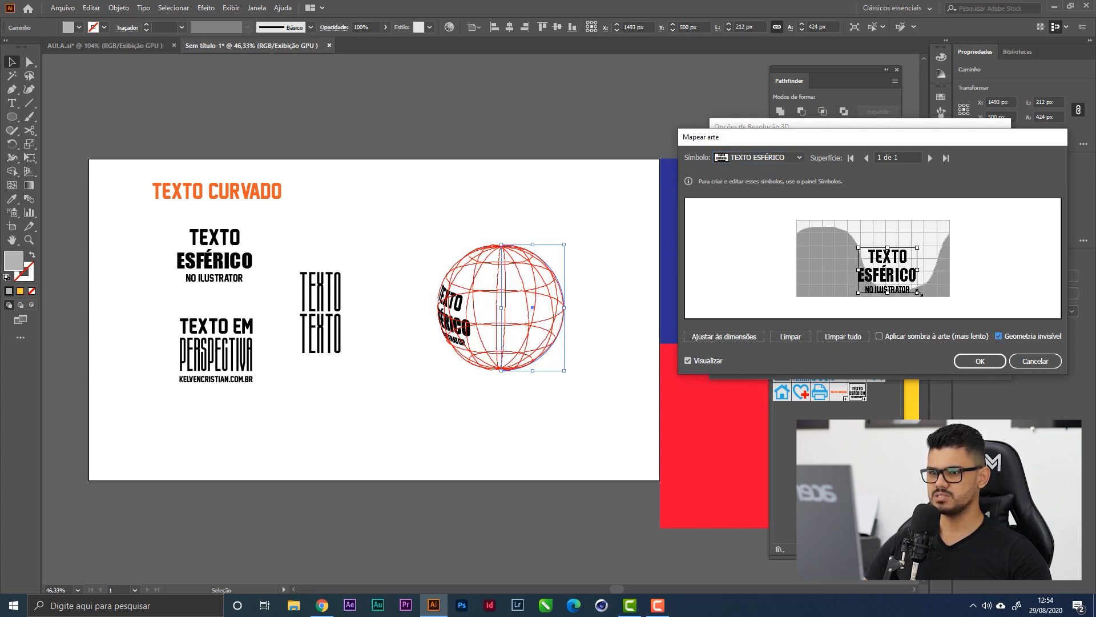
drag(920, 249, 936, 228)
drag(907, 262, 912, 258)
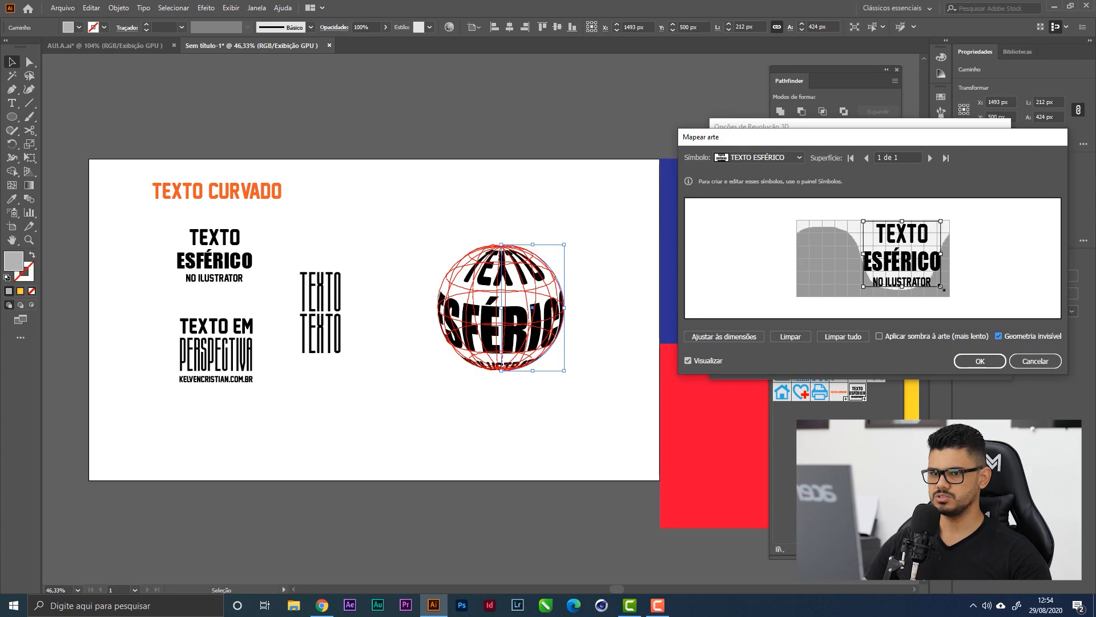
drag(941, 288, 934, 279)
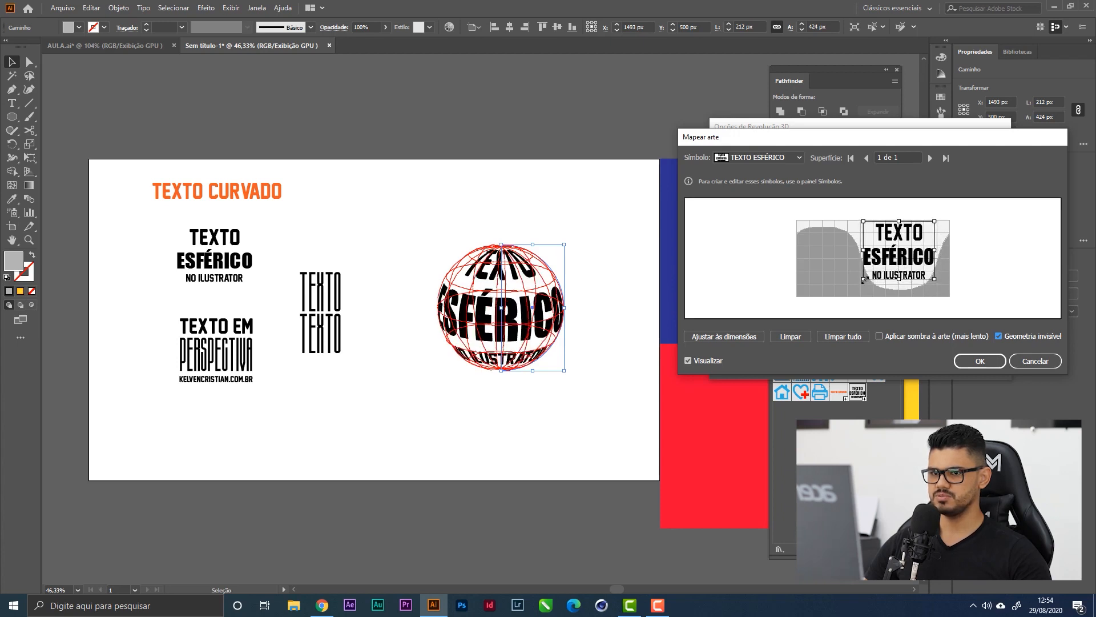
drag(864, 280, 867, 276)
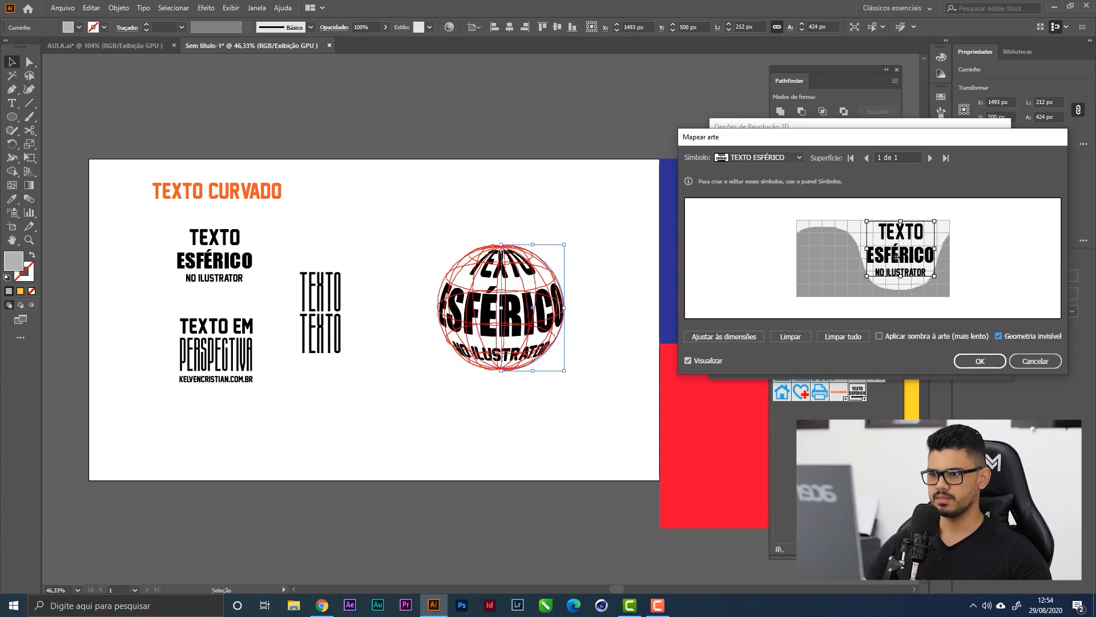
drag(899, 256, 871, 276)
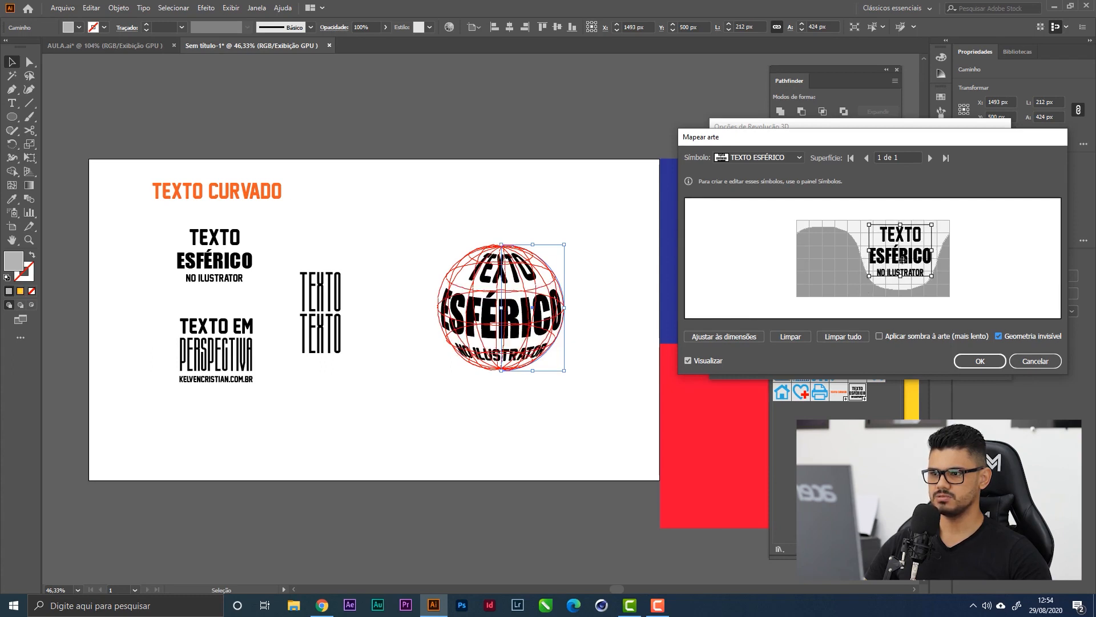
drag(902, 260, 902, 259)
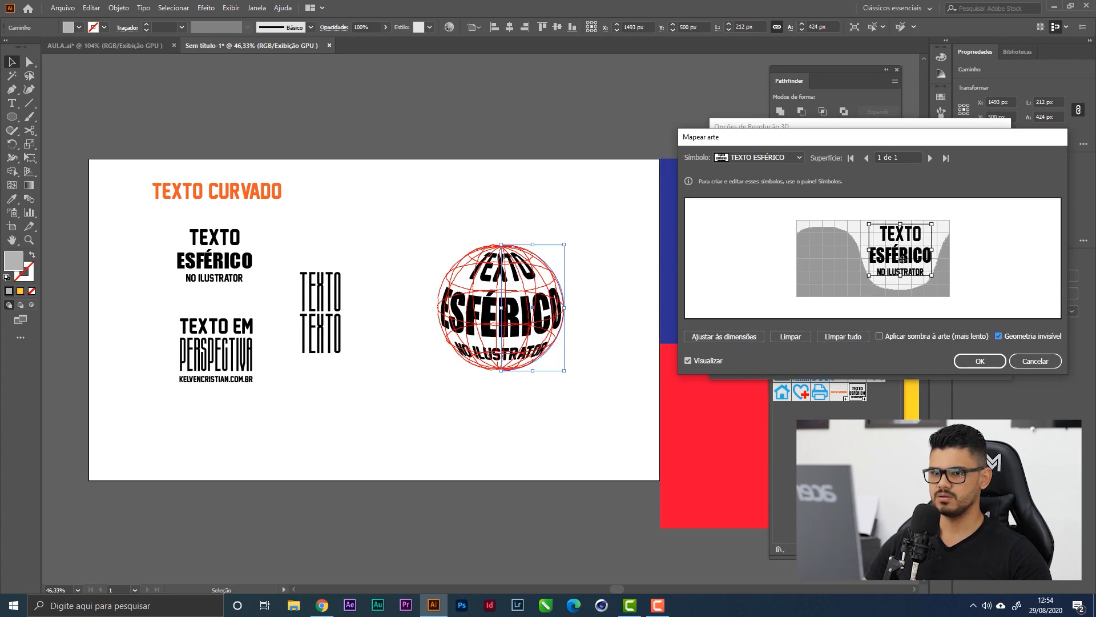
click(980, 360)
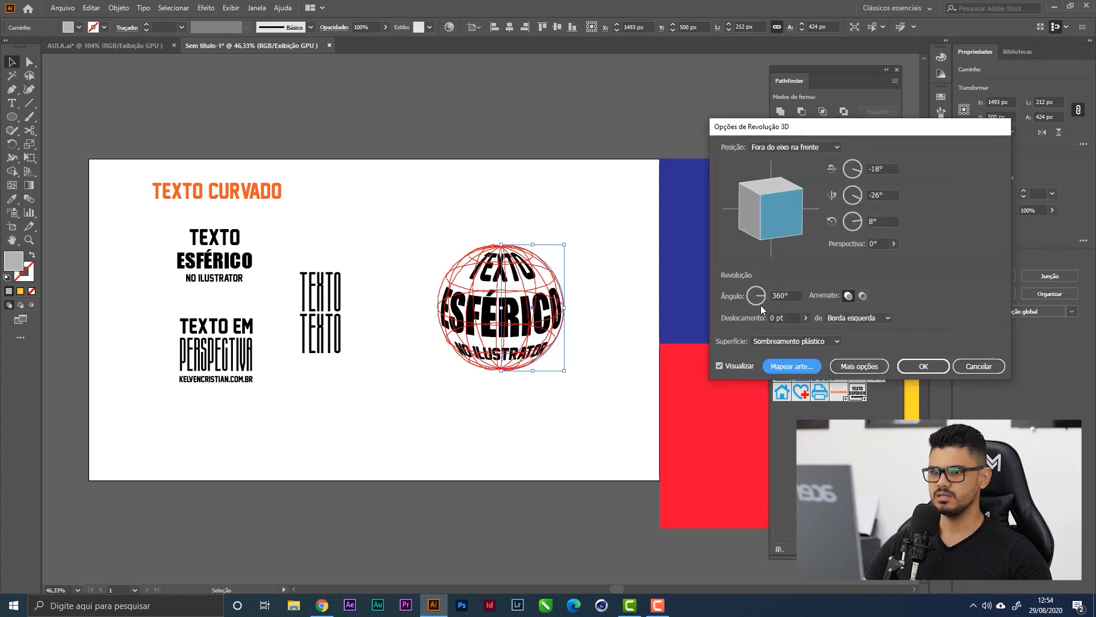
click(929, 368)
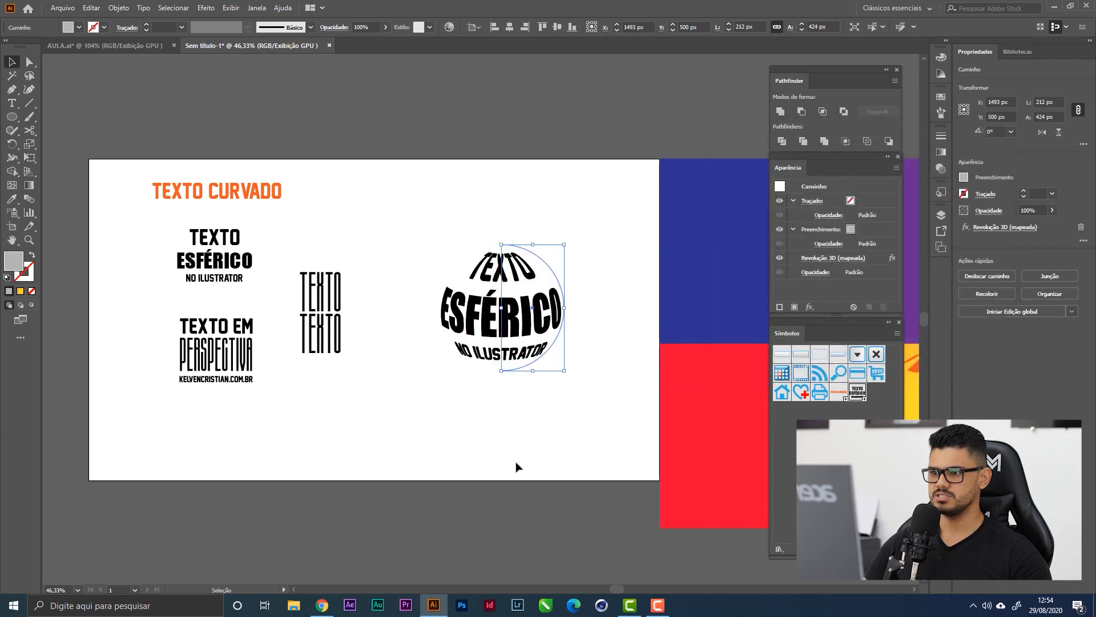
Move the spherical lettering to the middle of the red square and deselect it.
click(484, 374)
drag(626, 428, 409, 319)
drag(569, 313, 417, 355)
click(360, 453)
drag(360, 453, 497, 451)
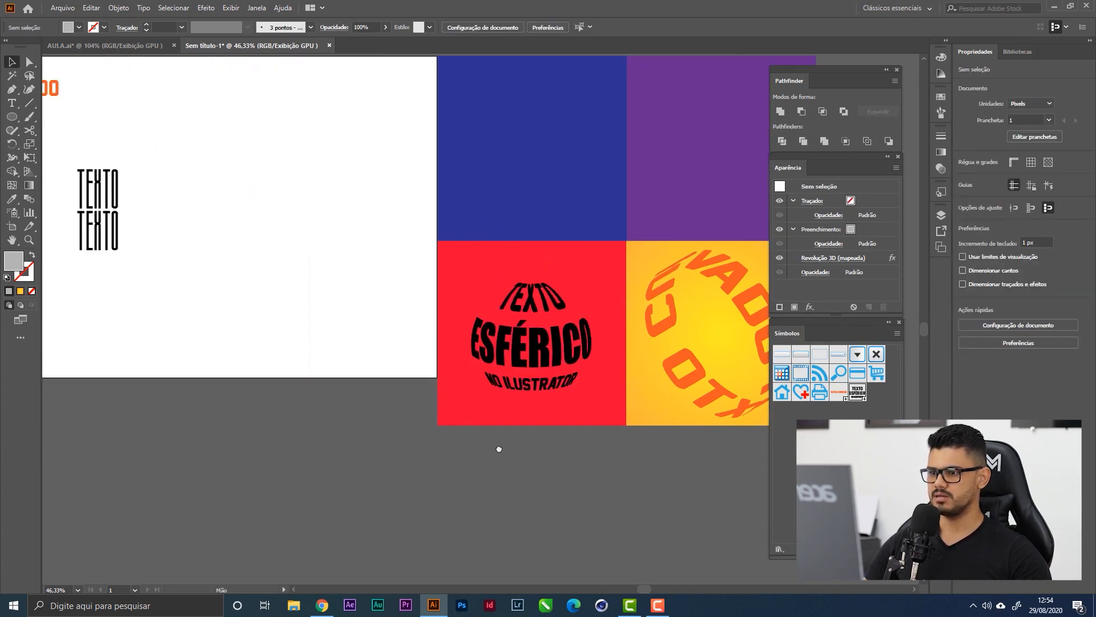
click(545, 352)
drag(303, 354, 480, 411)
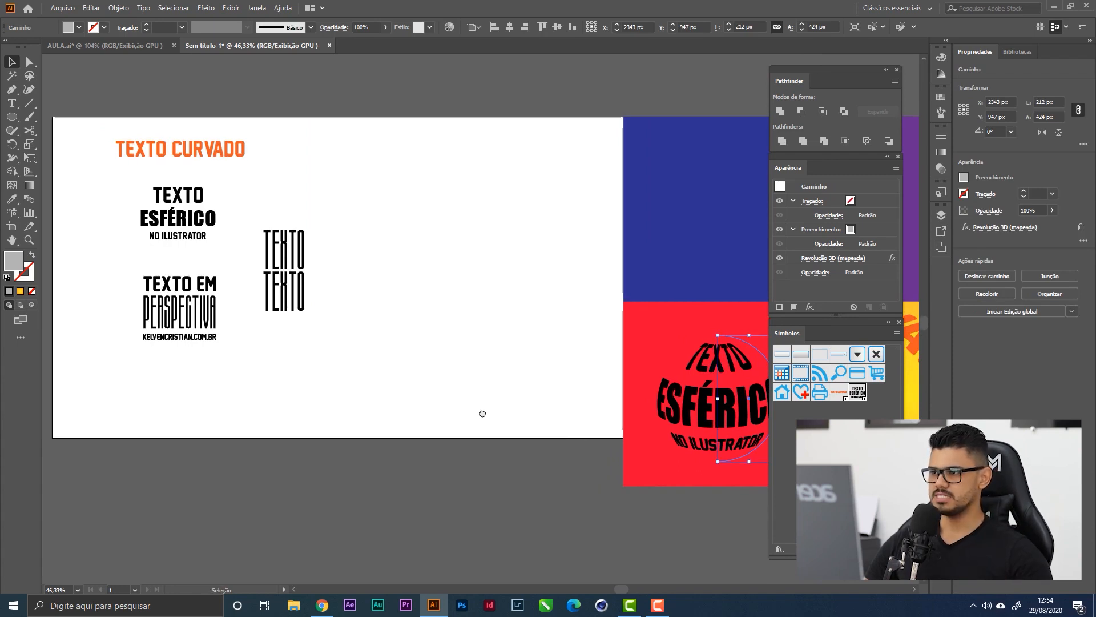
click(459, 405)
drag(347, 335, 294, 370)
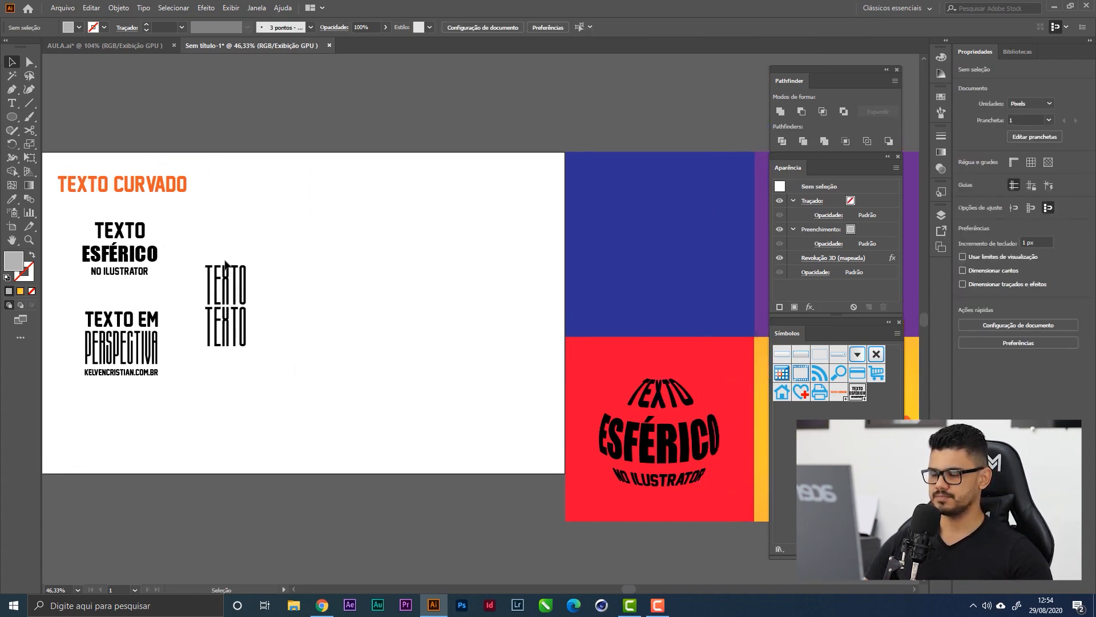
drag(210, 250, 275, 398)
click(319, 243)
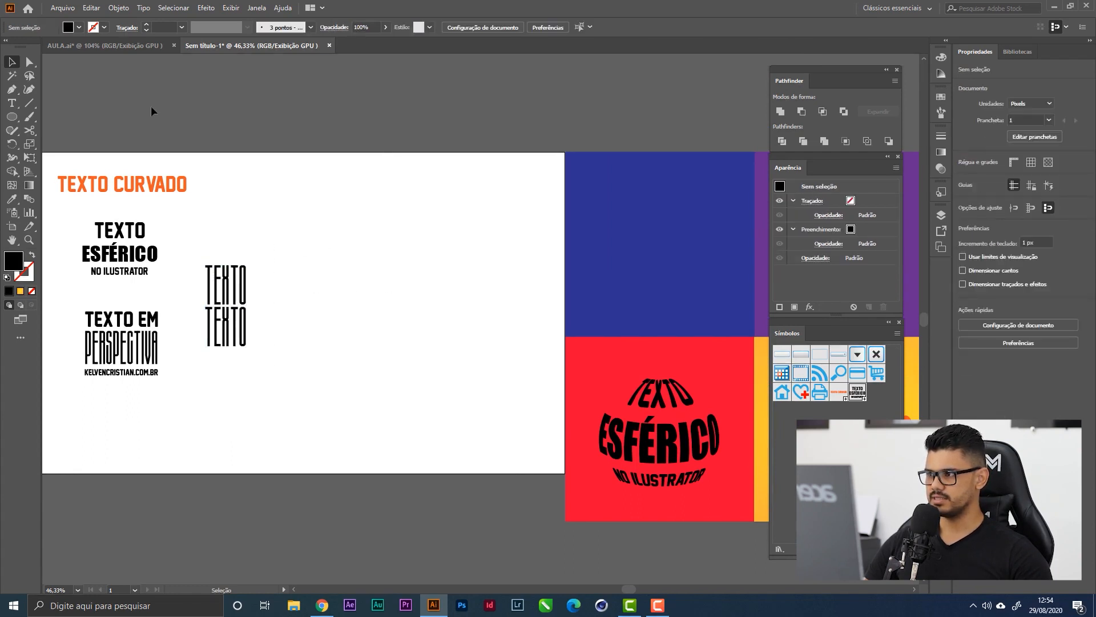
Draw a tall rectangle about 125 × 323 px in the empty part of the white artboard and fill it with grey.
drag(176, 177, 200, 177)
drag(13, 117, 81, 117)
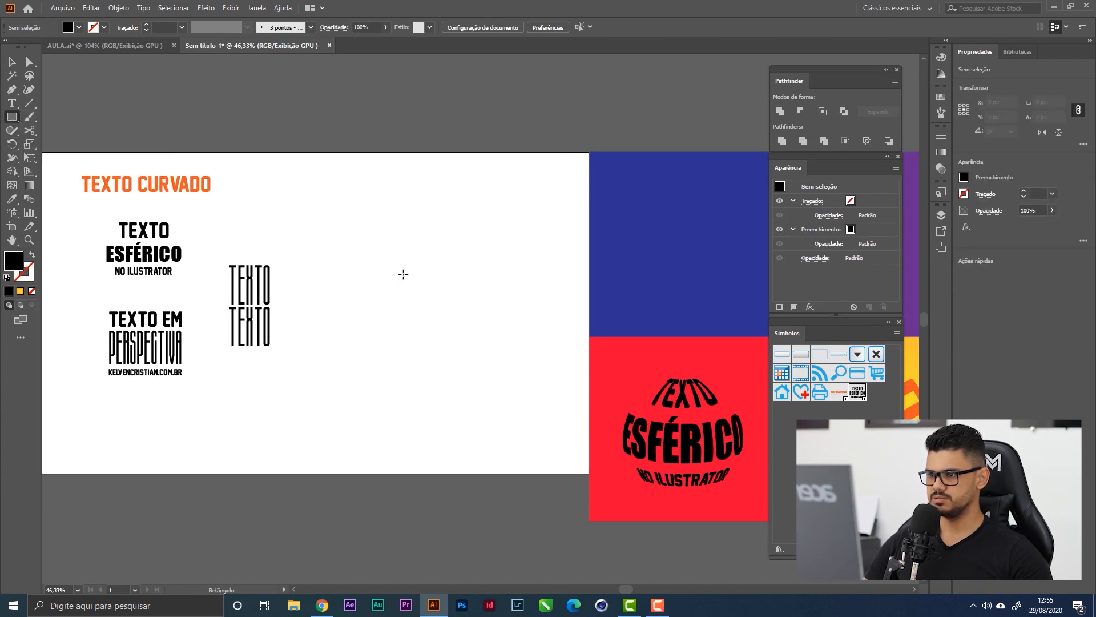
drag(400, 266, 438, 362)
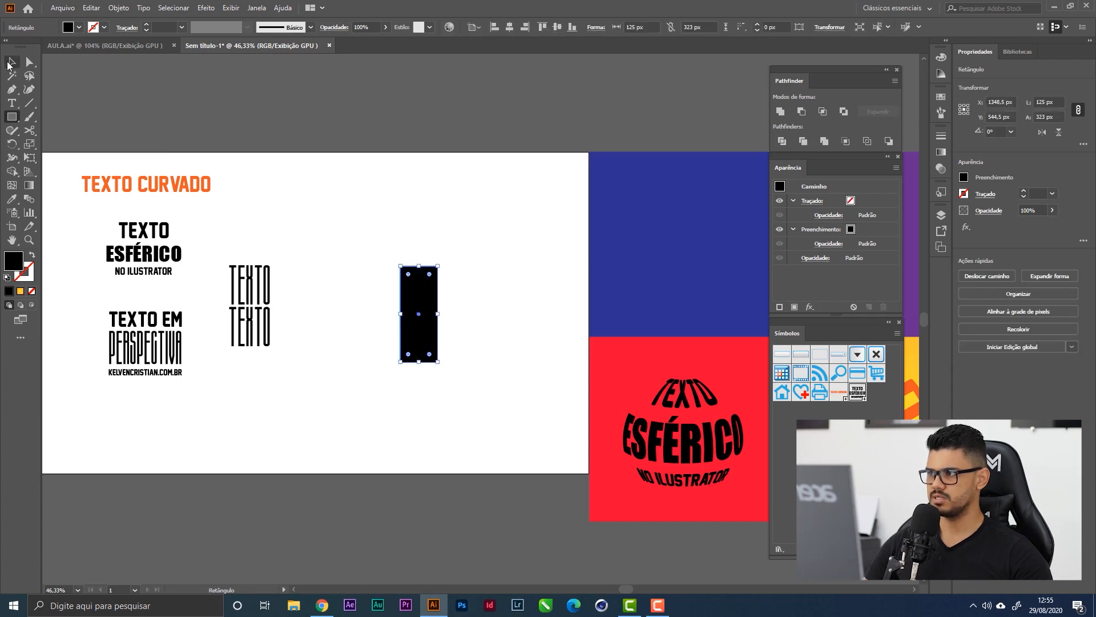
click(79, 26)
click(69, 83)
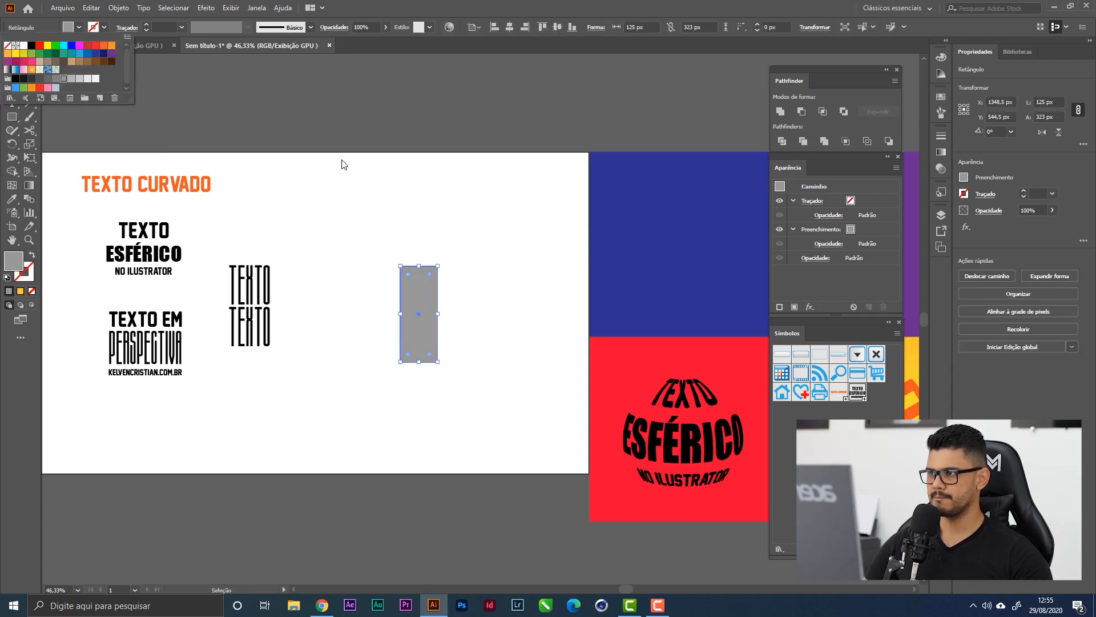
click(204, 8)
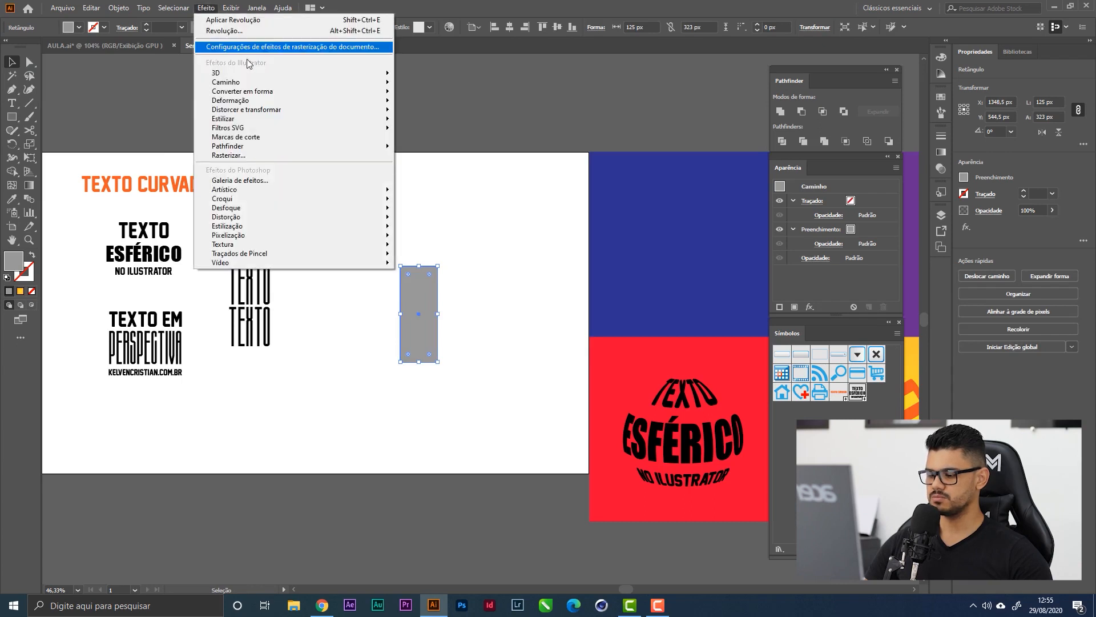
mouse_move(269, 93)
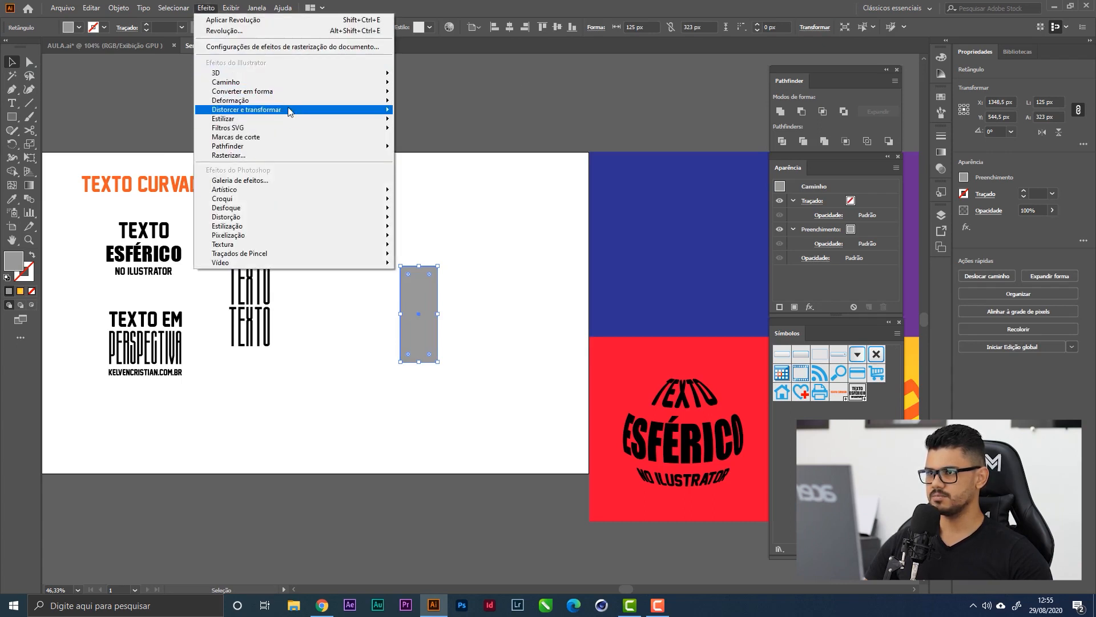
mouse_move(297, 73)
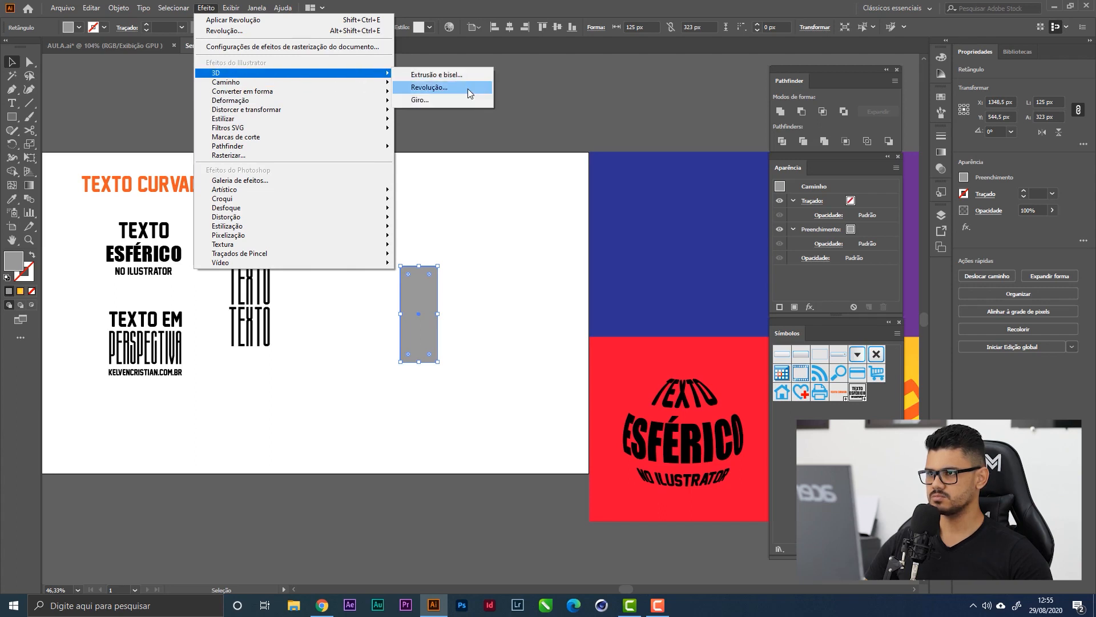
click(467, 88)
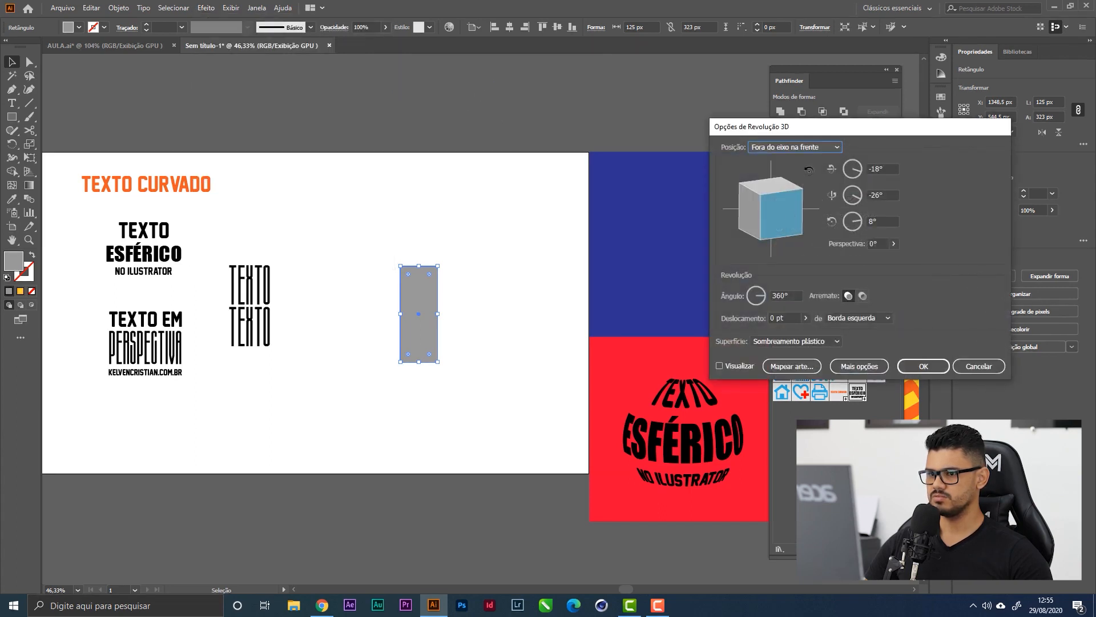
click(744, 370)
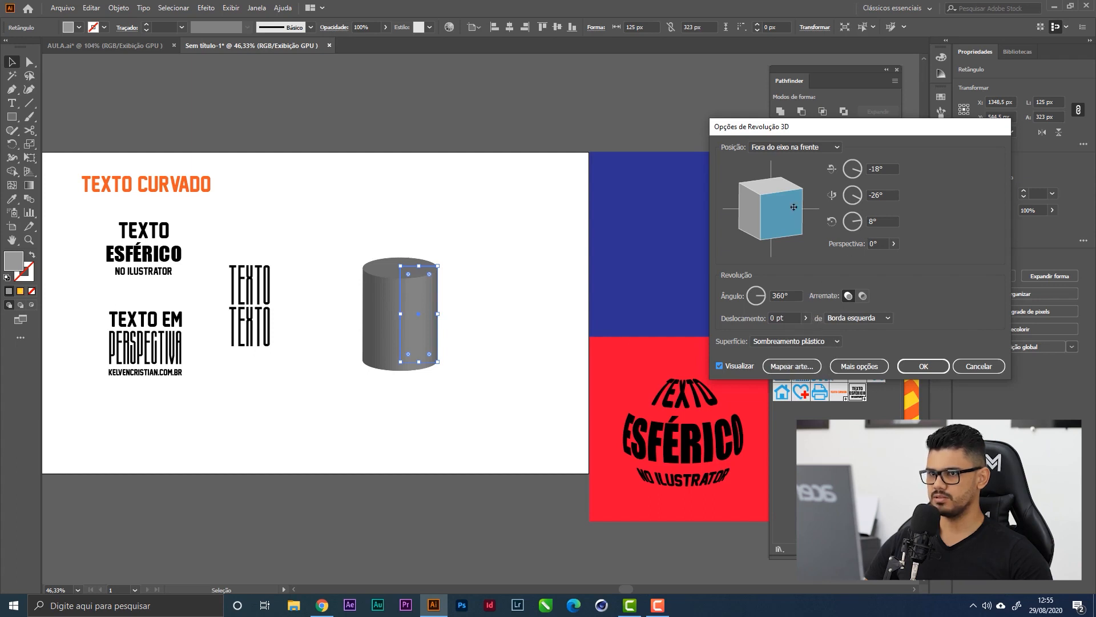
click(798, 367)
click(804, 149)
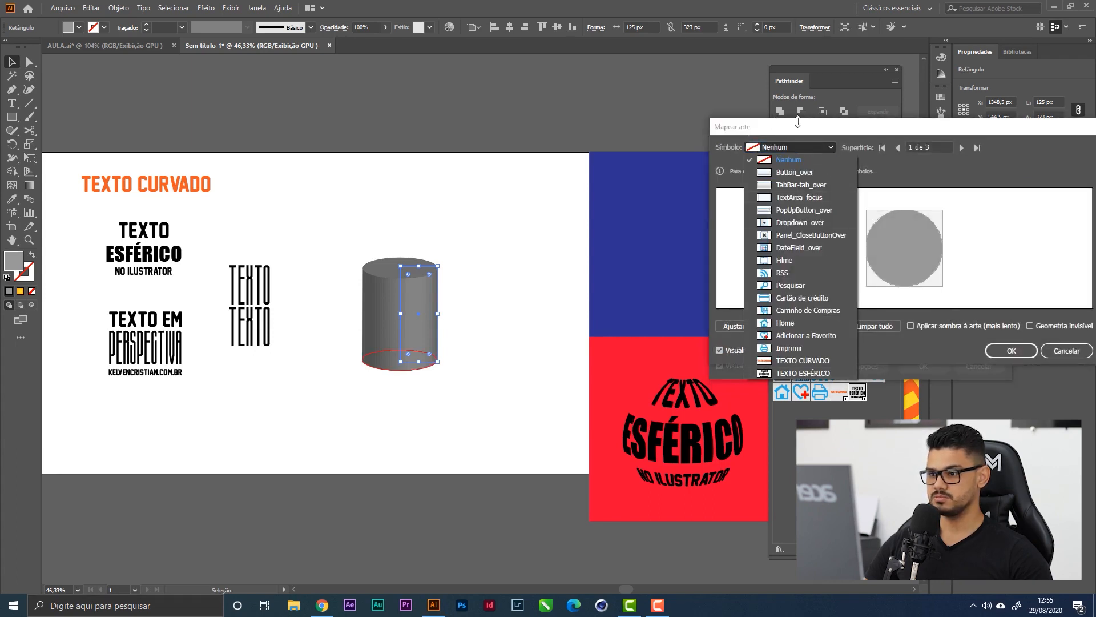
click(741, 164)
click(1067, 351)
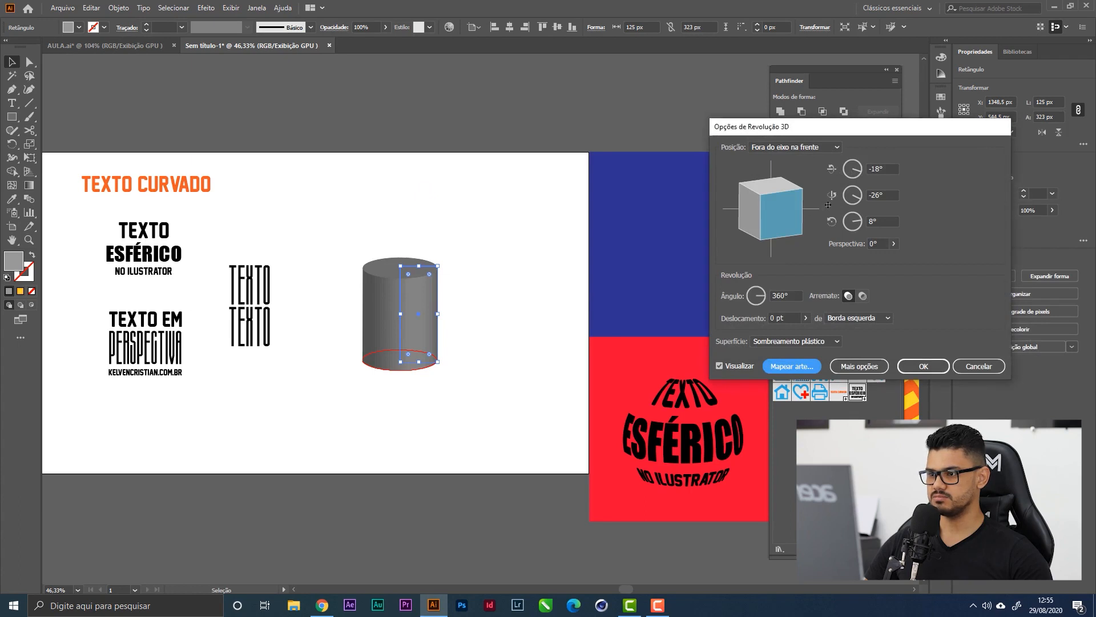
click(978, 366)
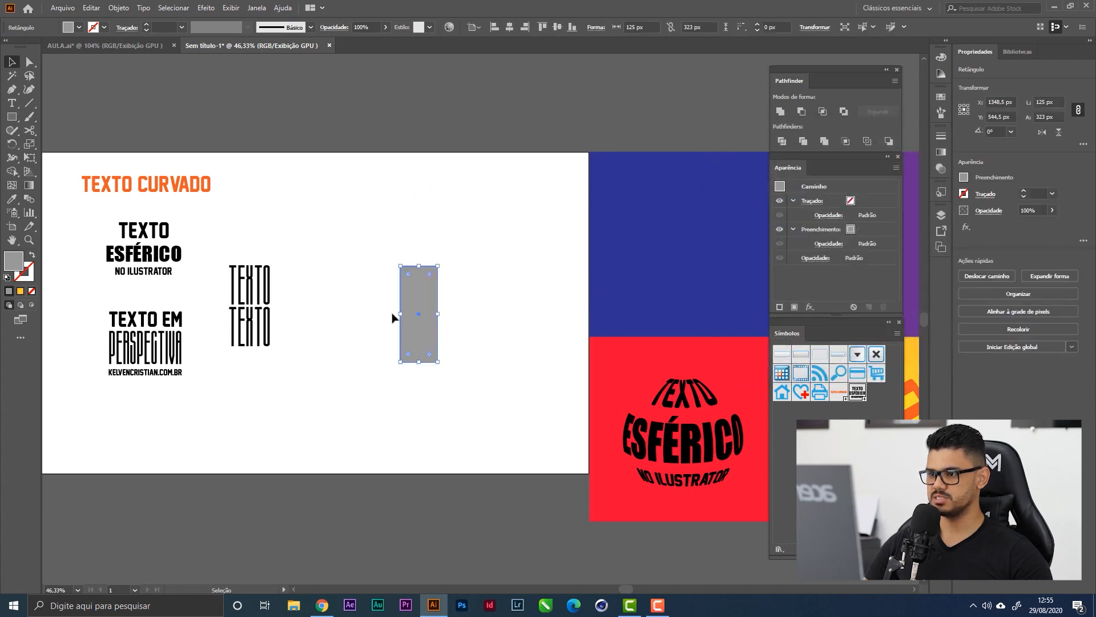
Narrow the grey rectangle to about 106 px wide and turn the stacked TEXTO TEXTO lettering into a dynamic symbol.
drag(401, 314, 407, 318)
click(481, 340)
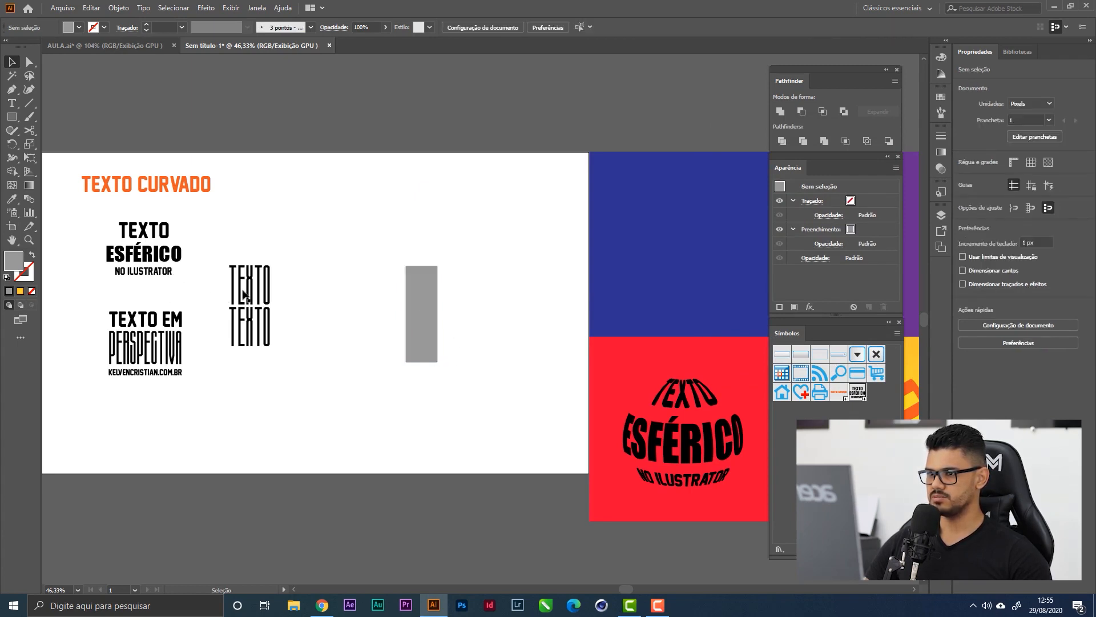
drag(244, 295, 858, 393)
click(522, 379)
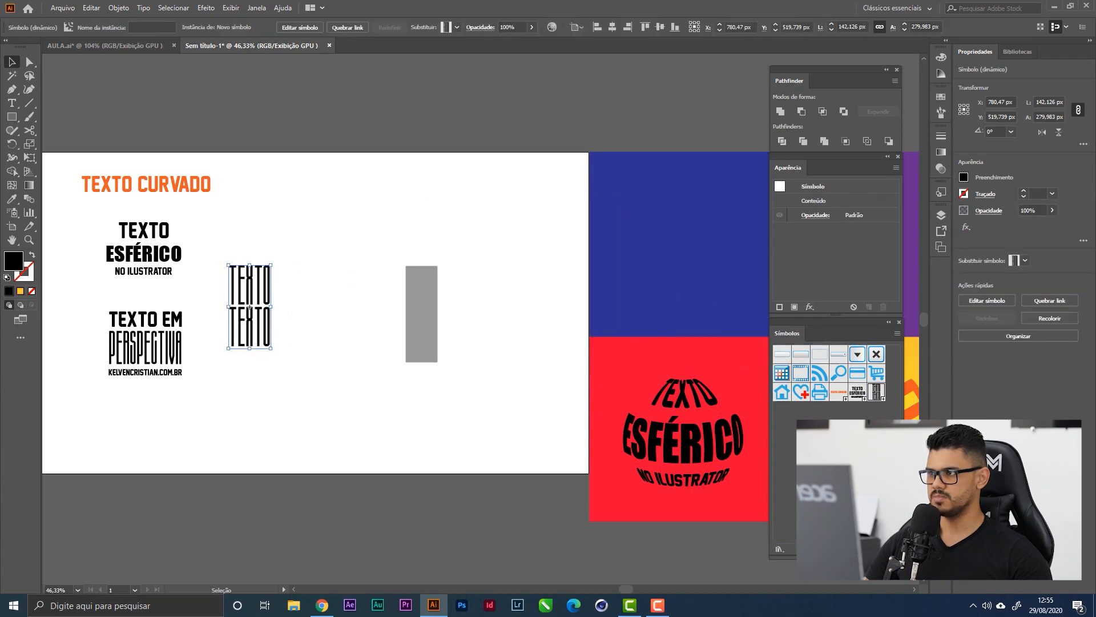
Start a 3D Revolve effect on the grey rectangle with the preview enabled.
click(418, 300)
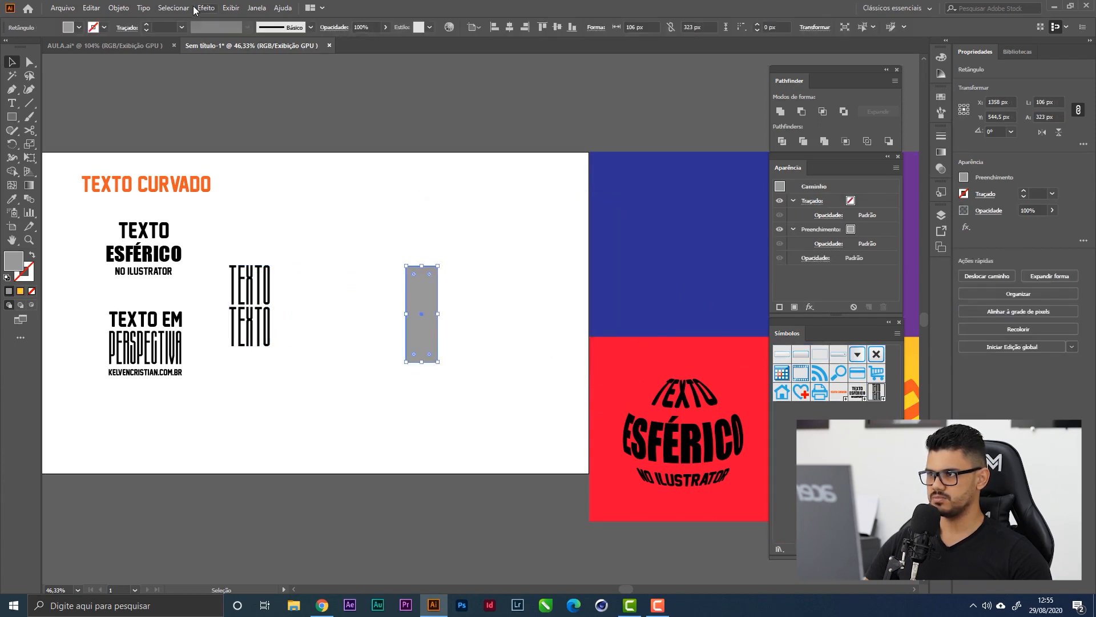
click(205, 9)
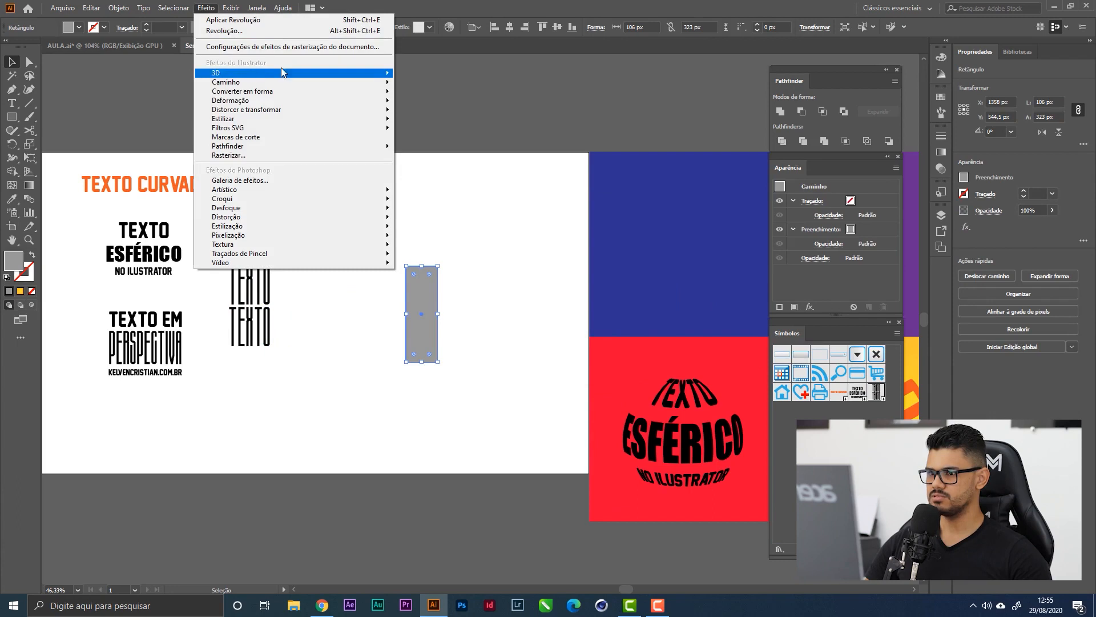
mouse_move(283, 72)
click(448, 84)
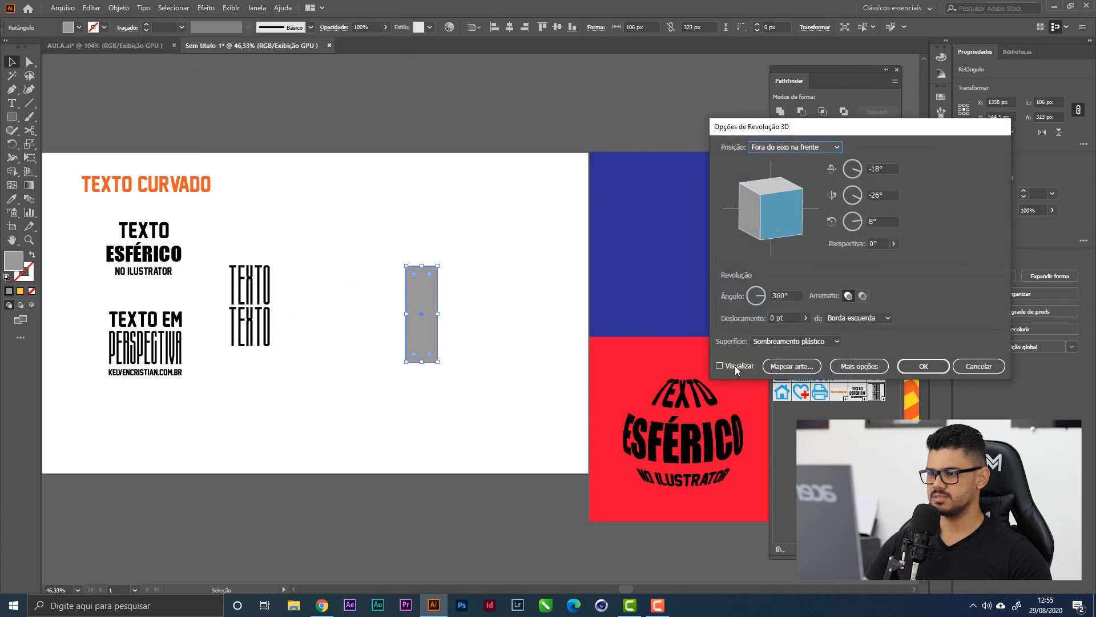
click(736, 367)
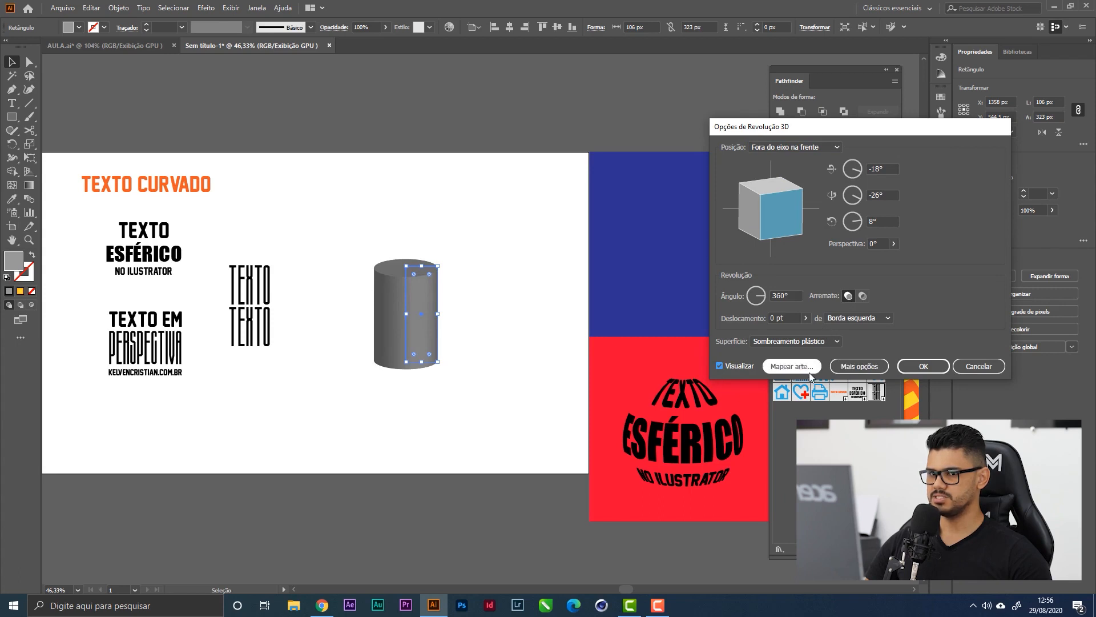
Map the Novo símbolo symbol onto the cylinder's side, surface 3 of 3, and make the geometry invisible.
click(792, 366)
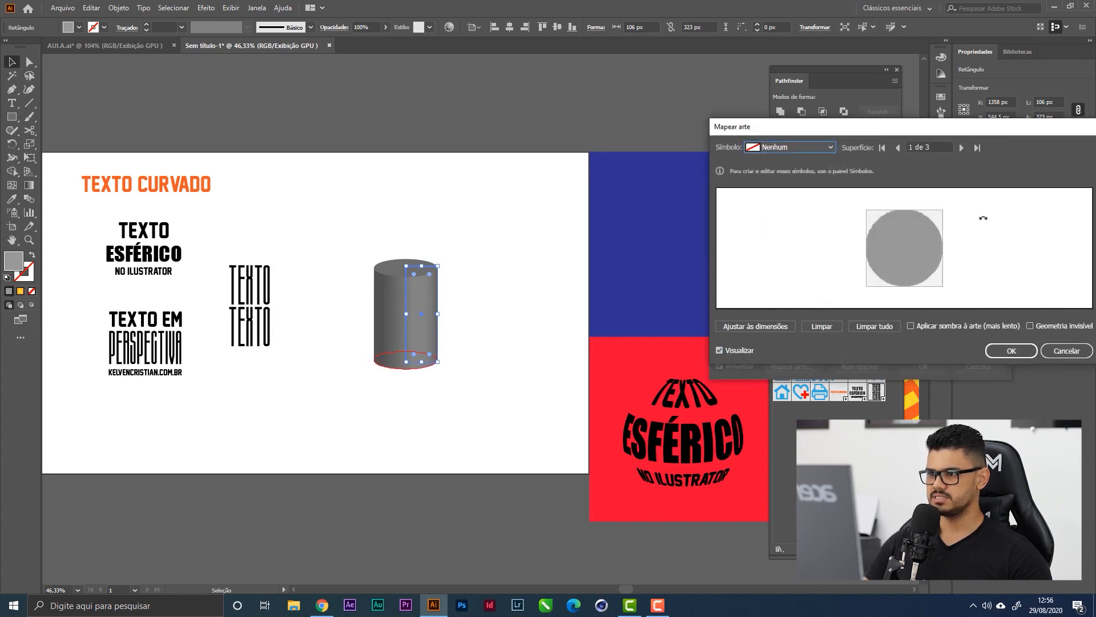
click(962, 148)
click(962, 147)
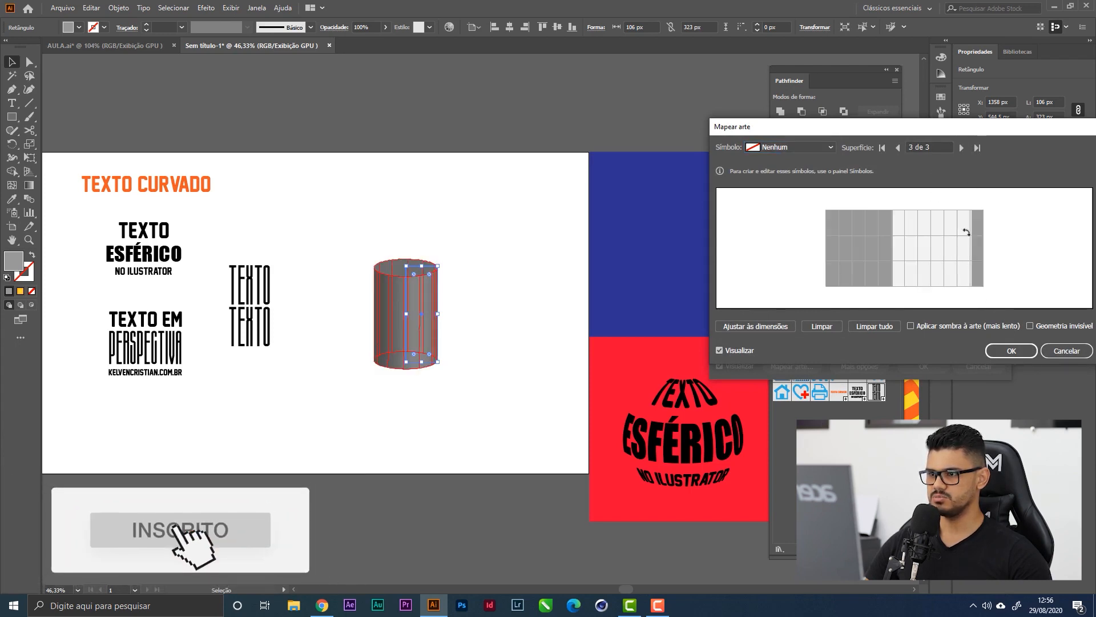
click(1030, 325)
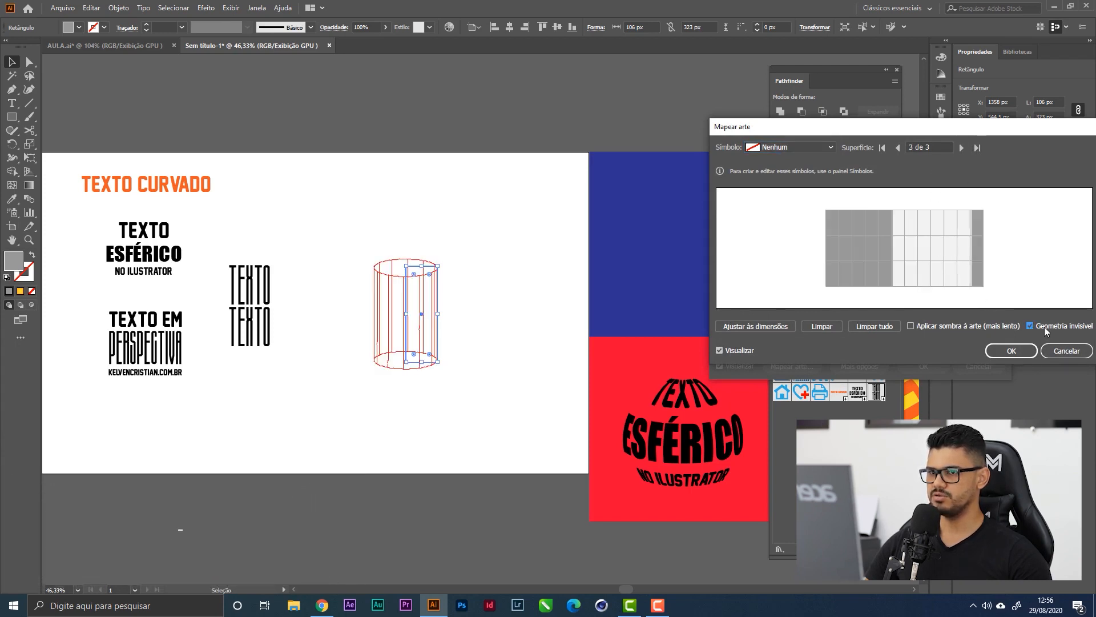
click(817, 147)
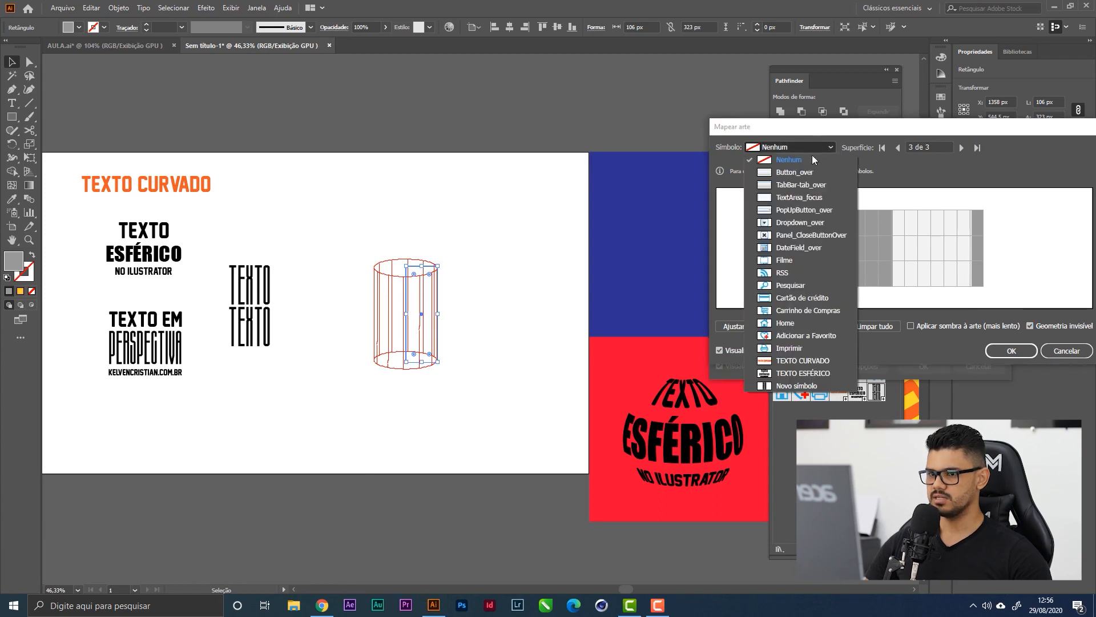
click(790, 386)
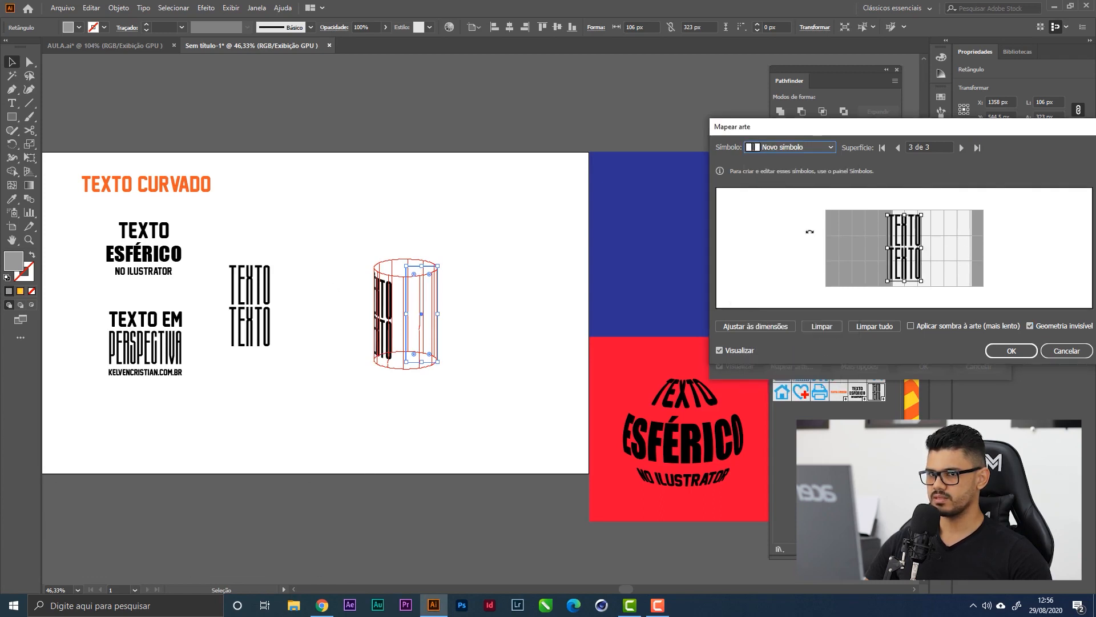
Move the mapped TEXTO lettering into the visible area, rotate it 90° counterclockwise and stretch it to the surface's full height.
drag(909, 247, 932, 247)
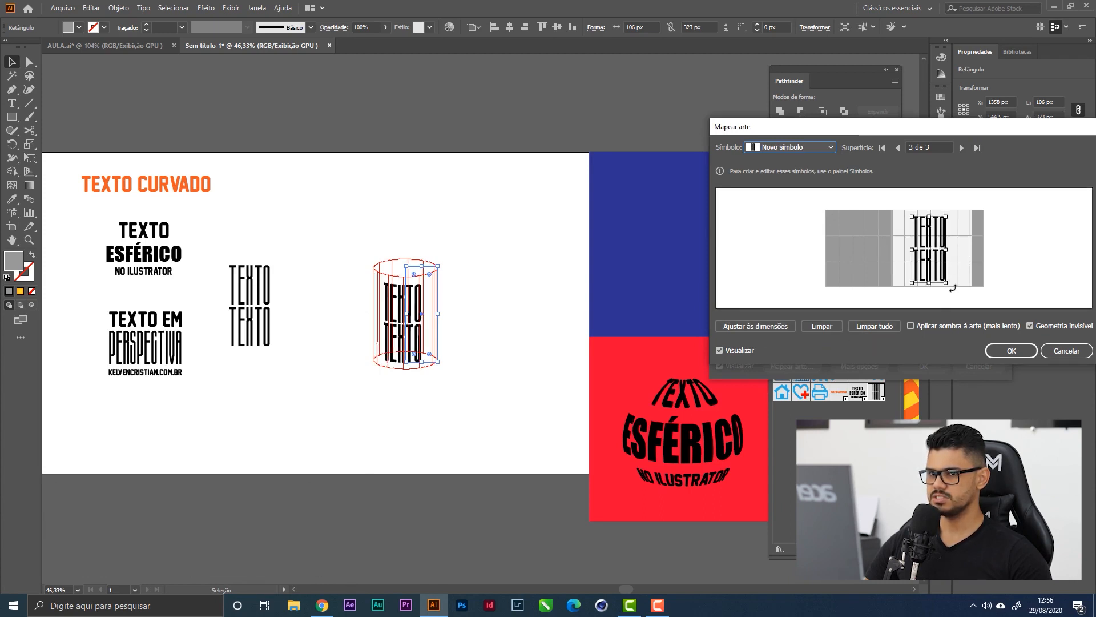
drag(952, 289, 924, 199)
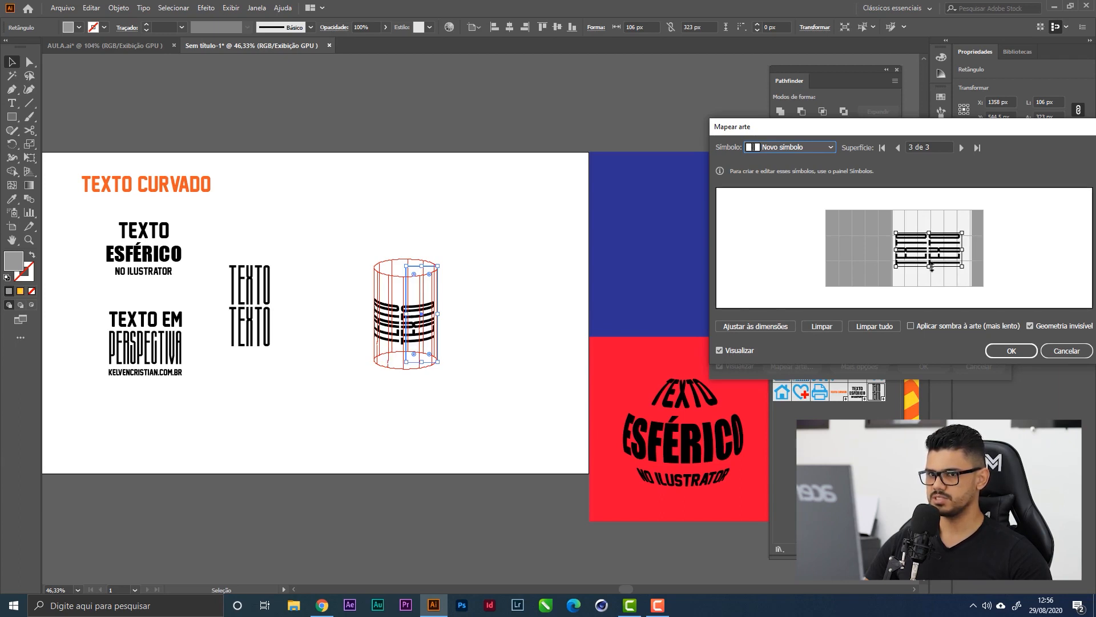
mouse_move(932, 267)
mouse_down()
mouse_move(931, 296)
mouse_move(930, 287)
mouse_up()
drag(929, 232, 930, 210)
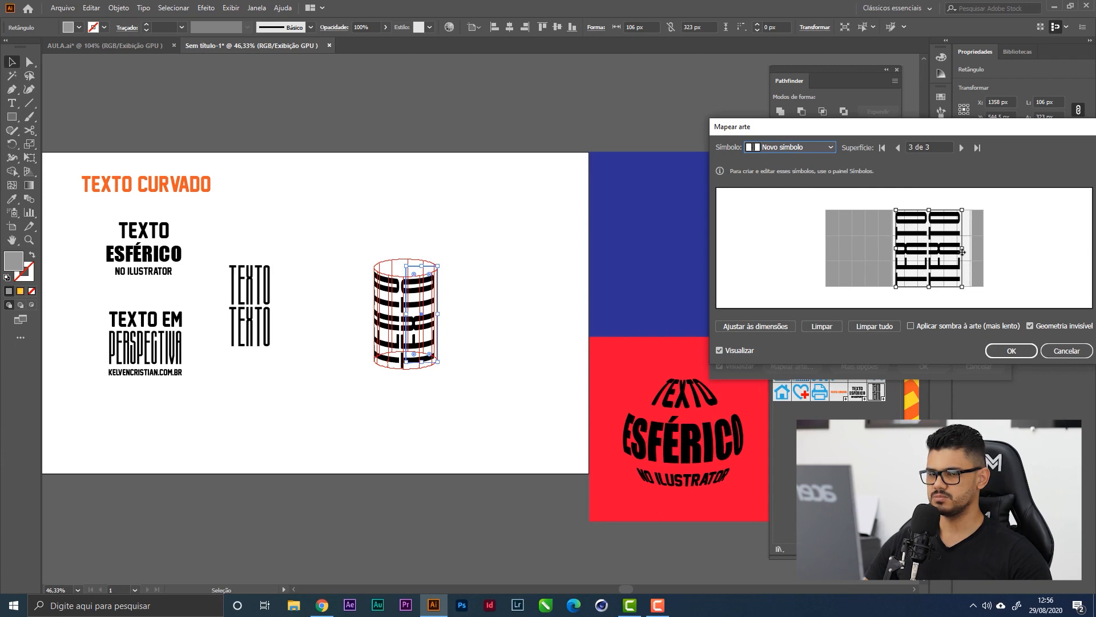
drag(963, 252, 965, 265)
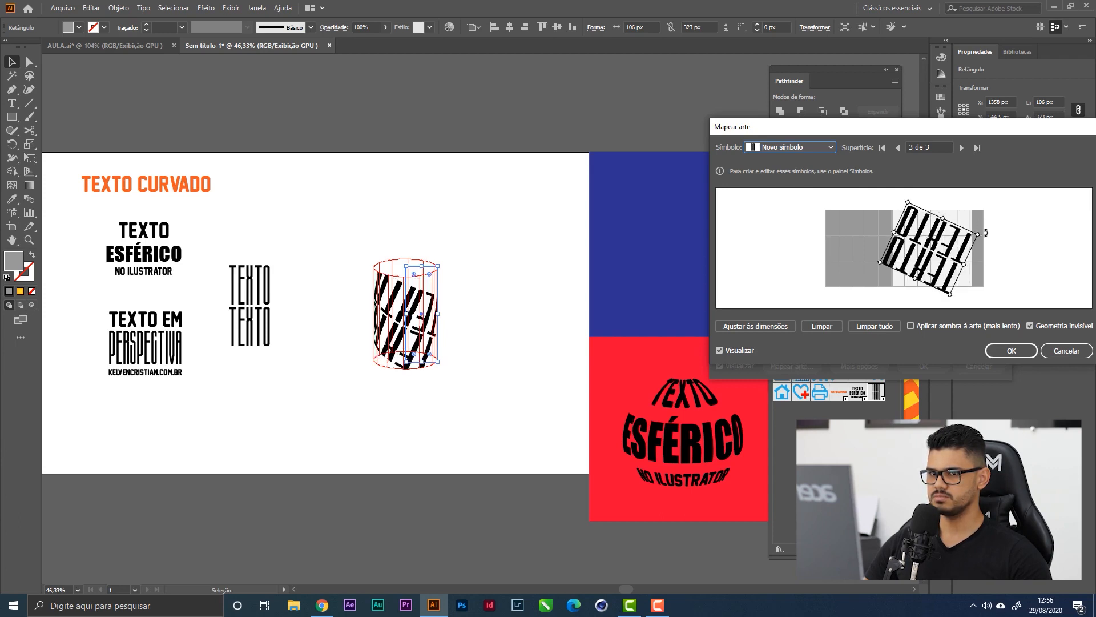
drag(981, 235, 968, 296)
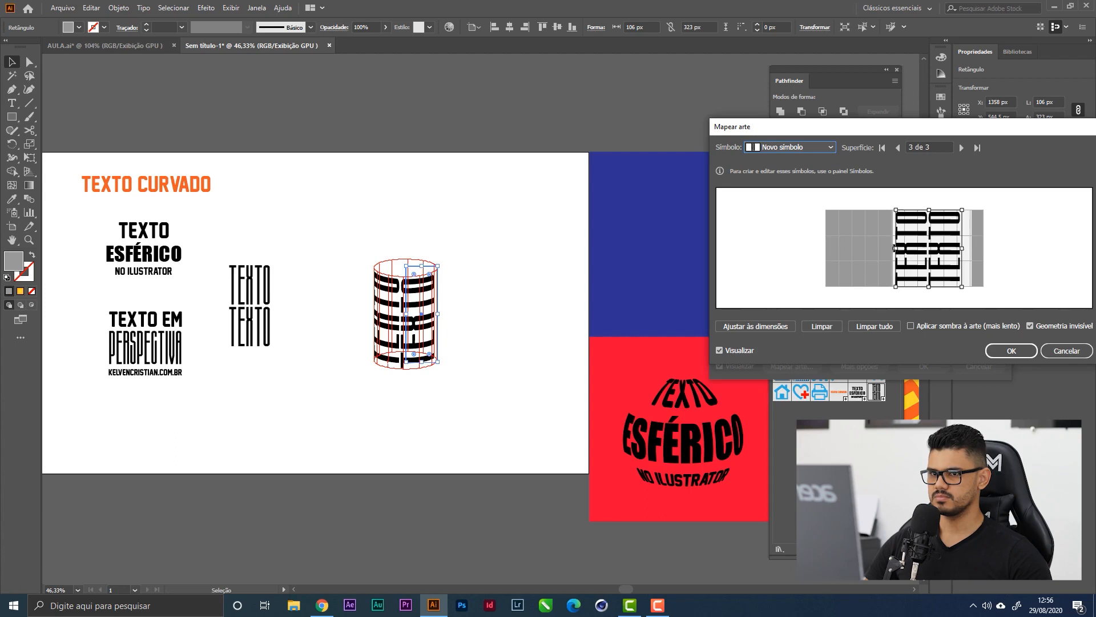
Widen the mapped lettering on both sides so it extends past the visible area, and accept the art mapping.
drag(896, 249, 827, 249)
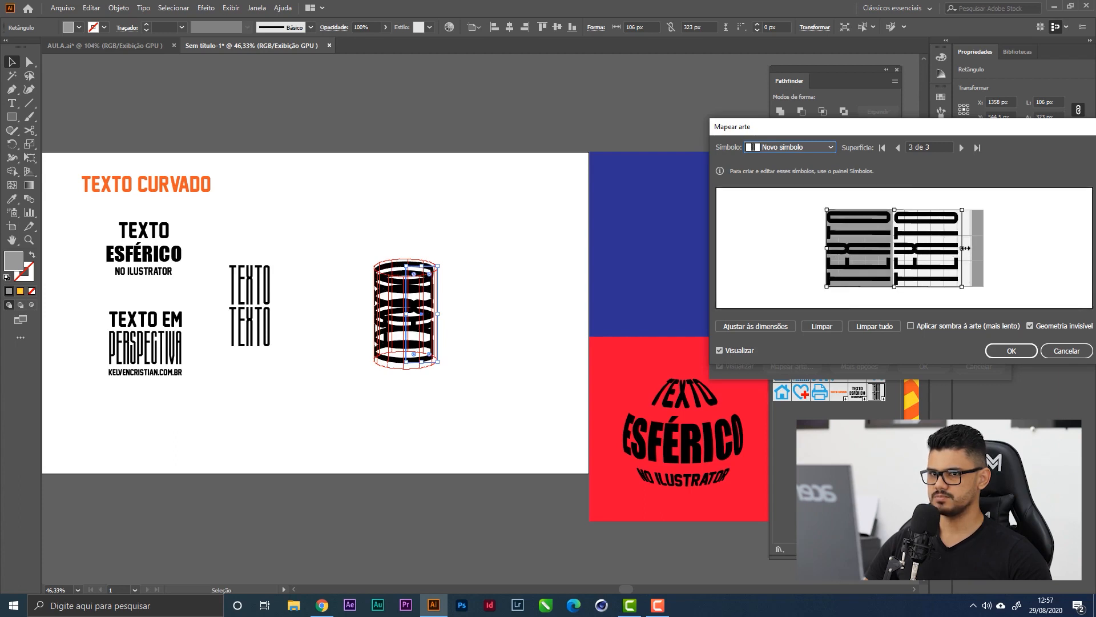
drag(964, 248, 988, 248)
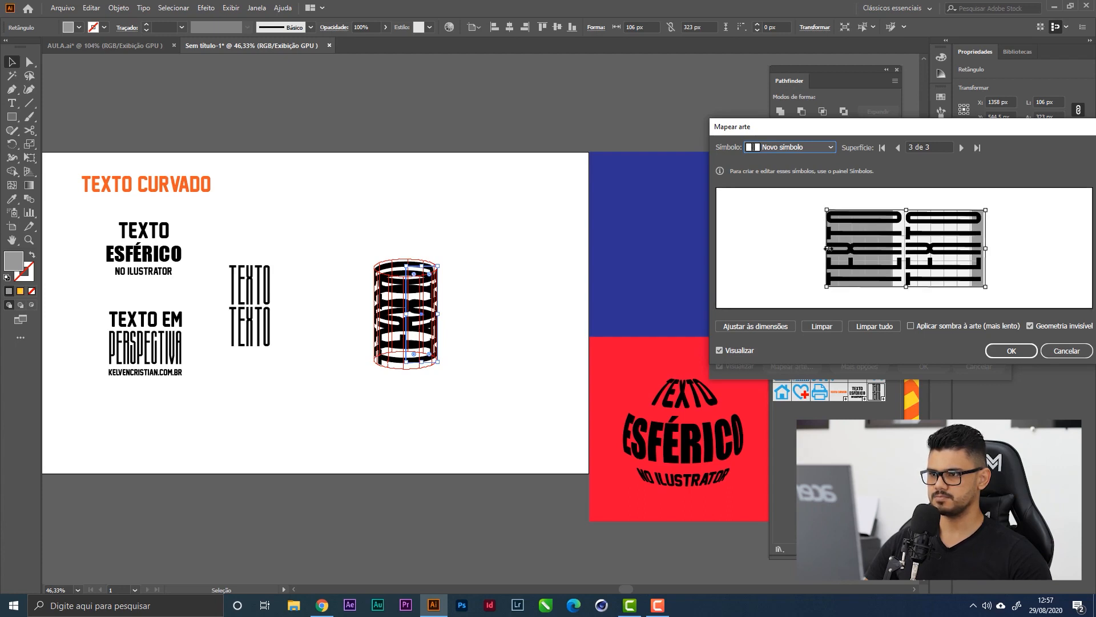
drag(828, 248, 865, 250)
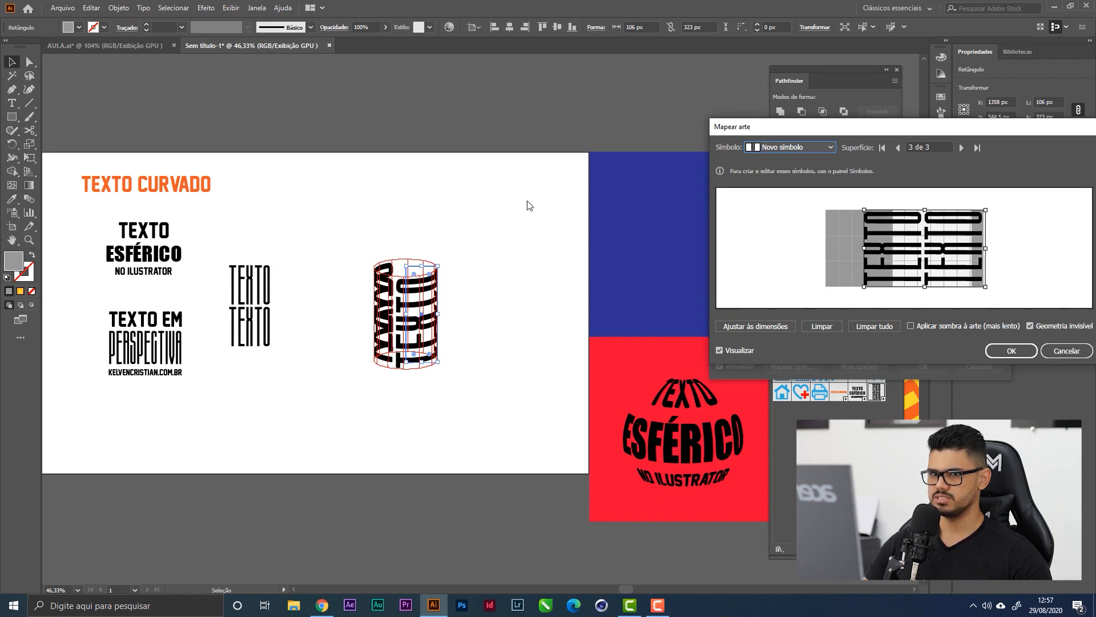
drag(988, 251, 1002, 250)
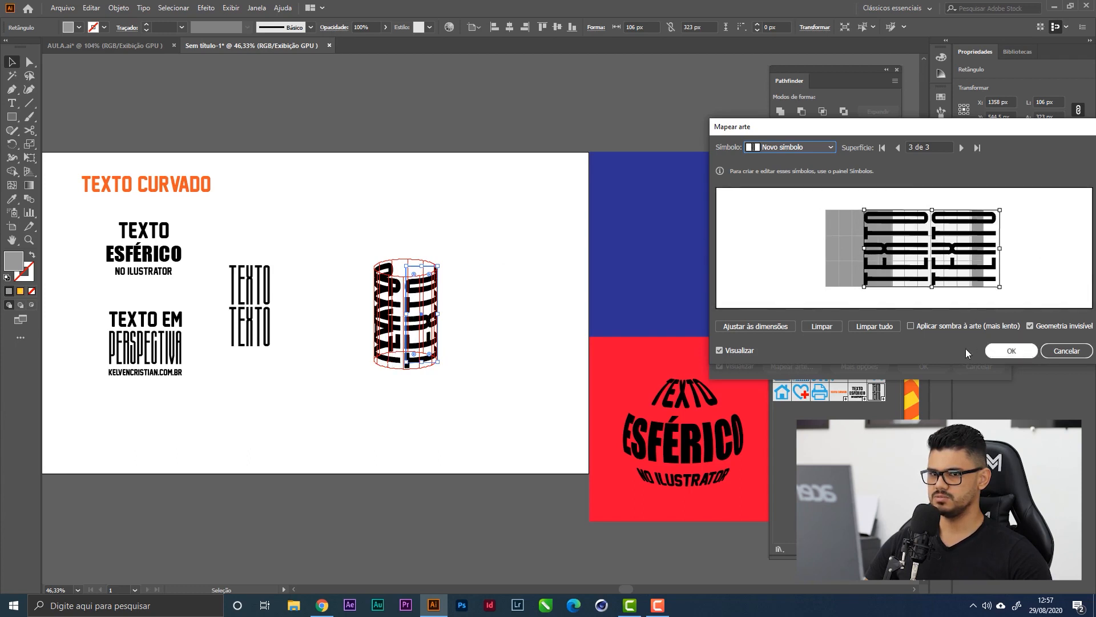
click(1011, 350)
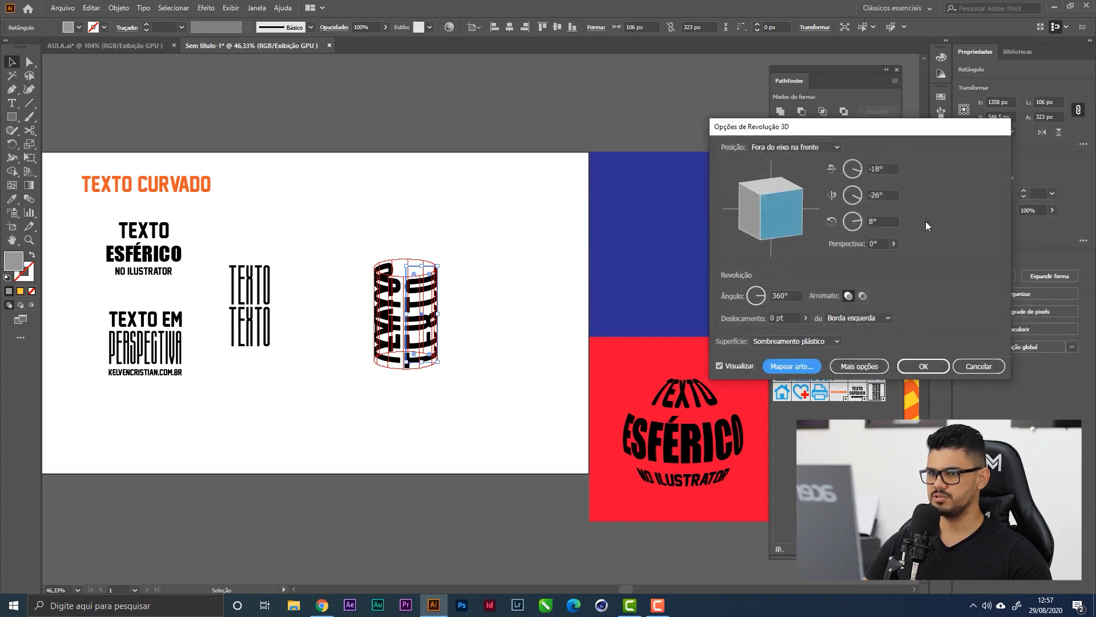
Try the isometric position presets Isométrica abaixo, acima, à direita and à esquerda on the revolved lettering.
click(790, 146)
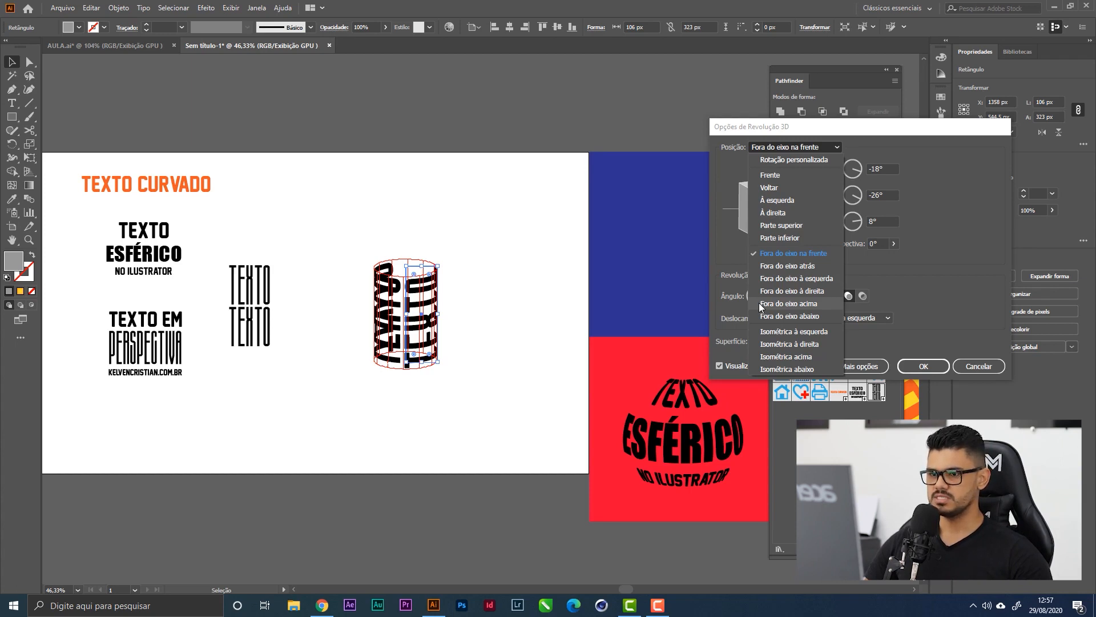
click(798, 370)
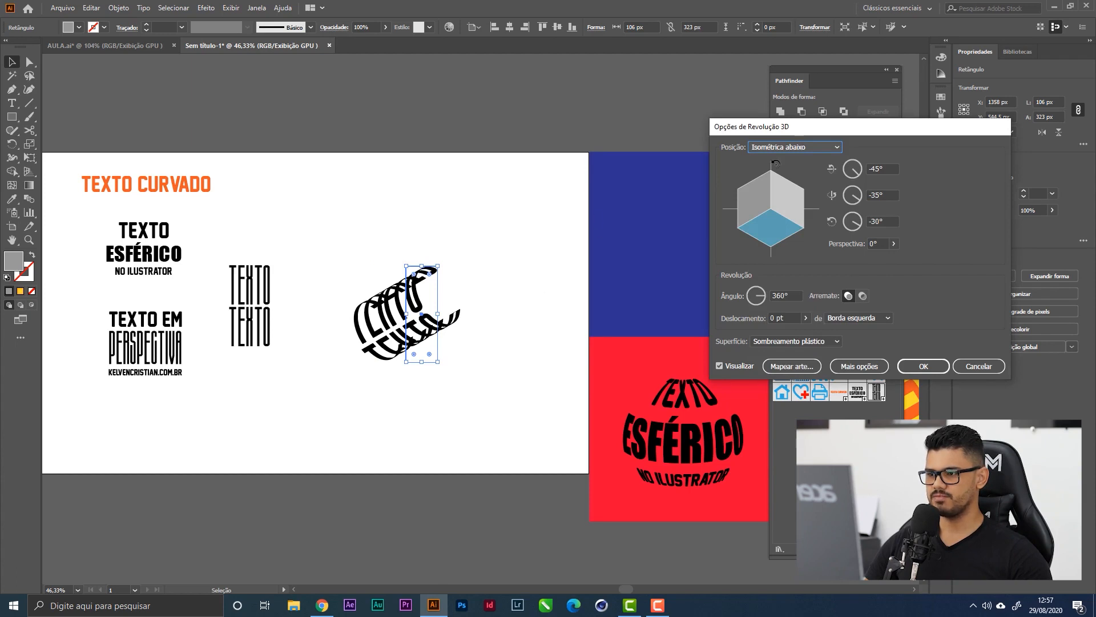
click(795, 147)
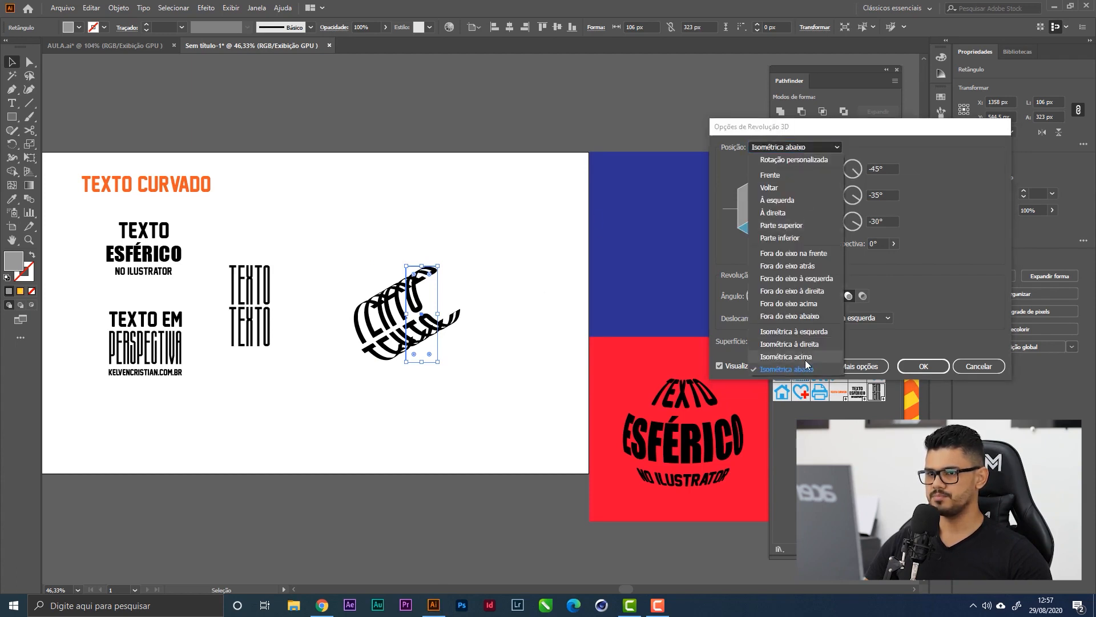
click(806, 360)
click(804, 148)
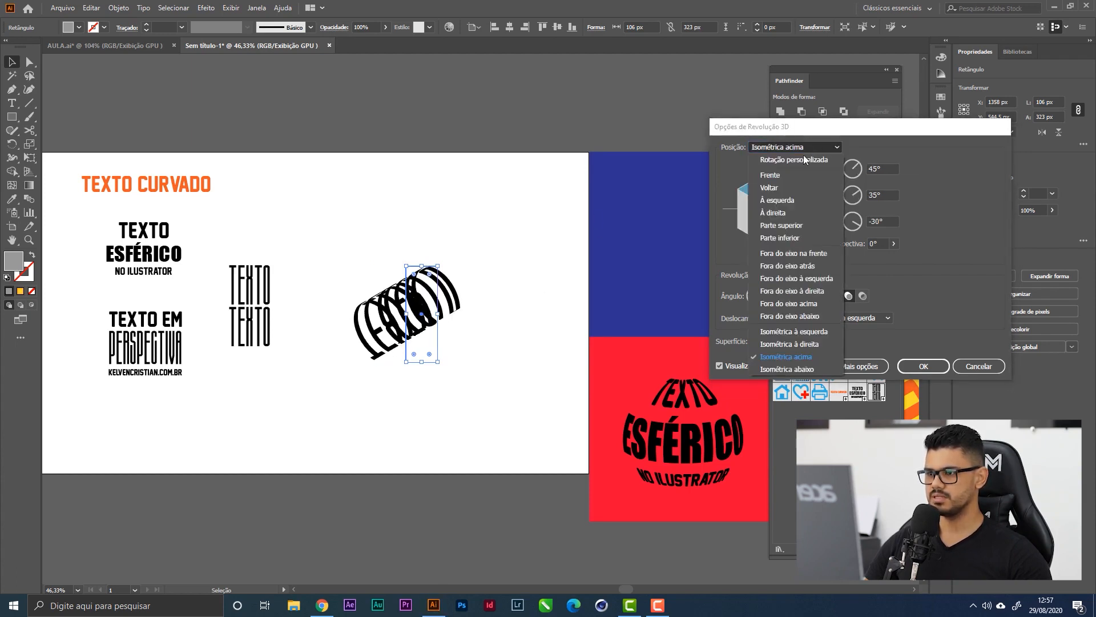
click(807, 350)
click(811, 148)
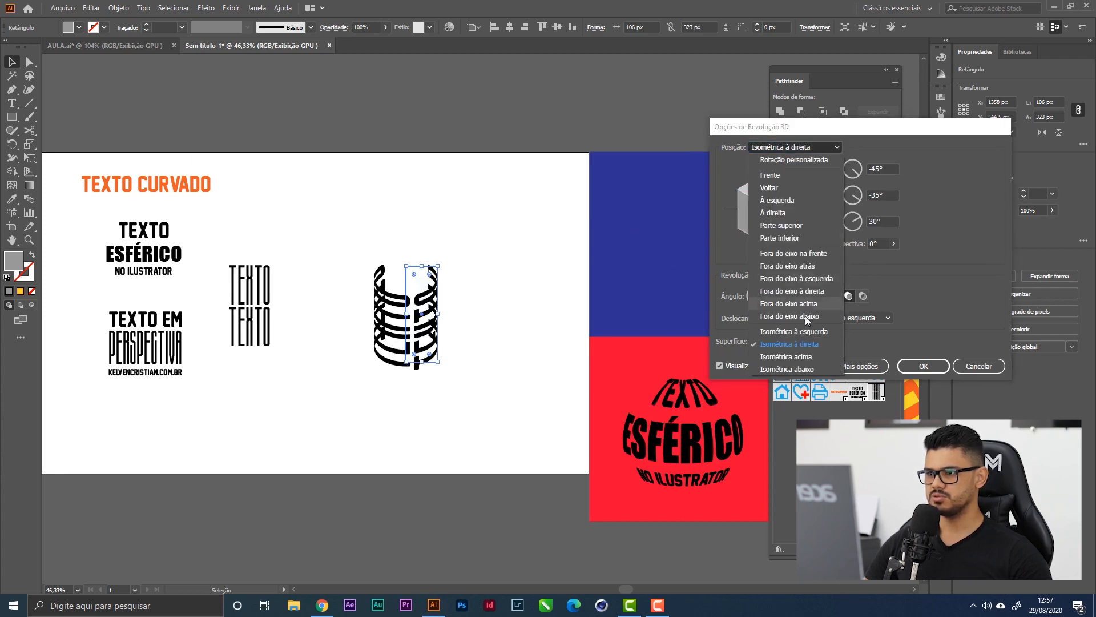
click(811, 331)
Try the off-axis presets Fora do eixo abaixo, à direita and atrás, and return the position to Fora do eixo na frente.
click(821, 149)
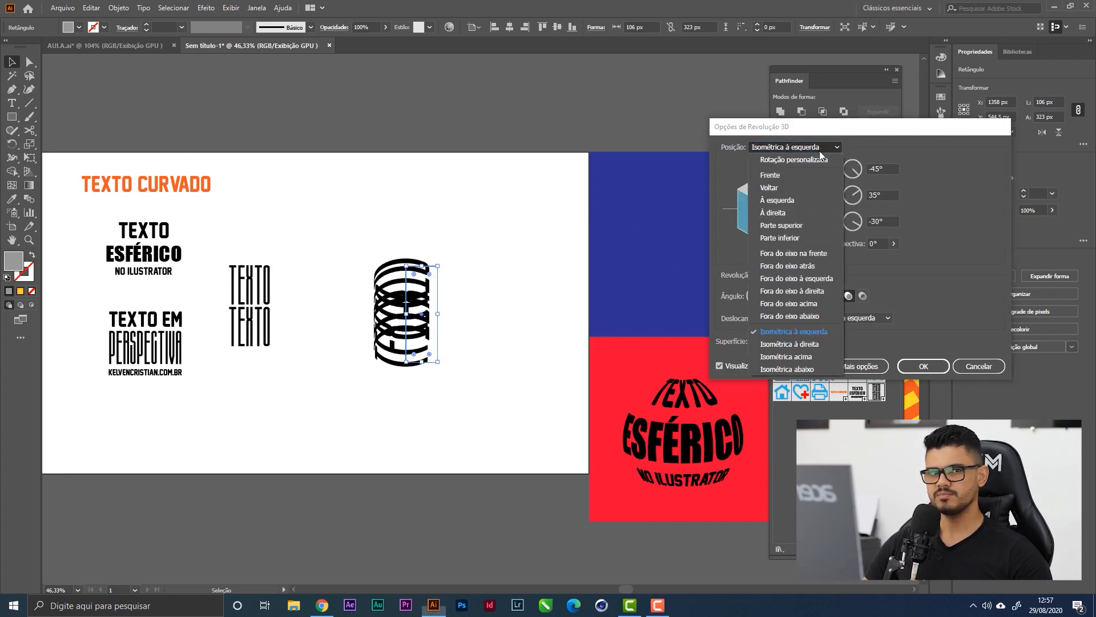
click(805, 316)
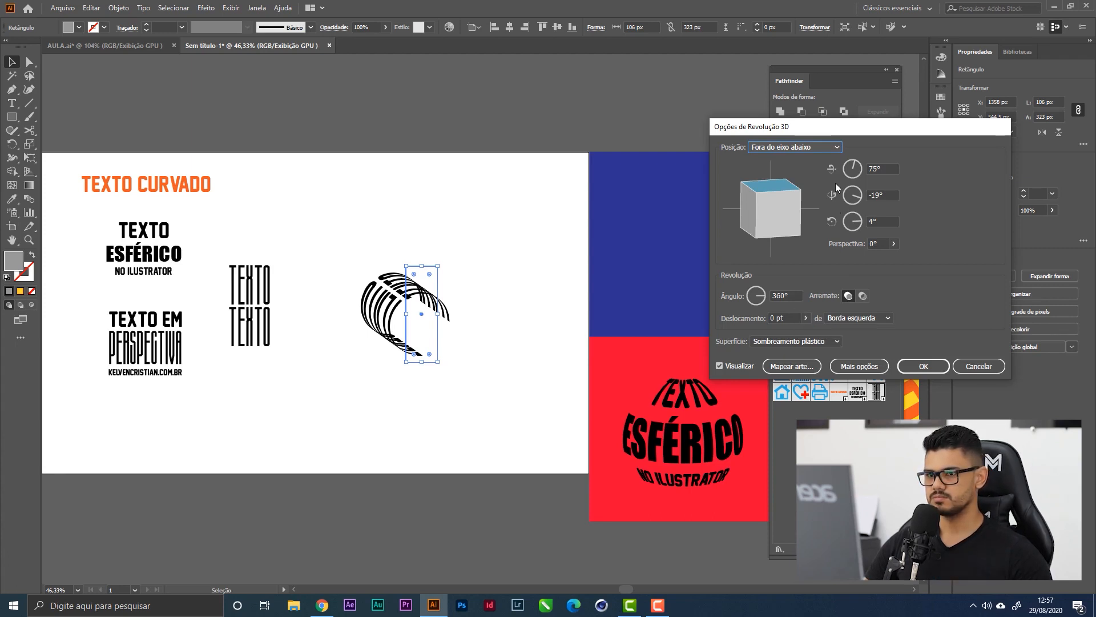
click(822, 148)
click(788, 292)
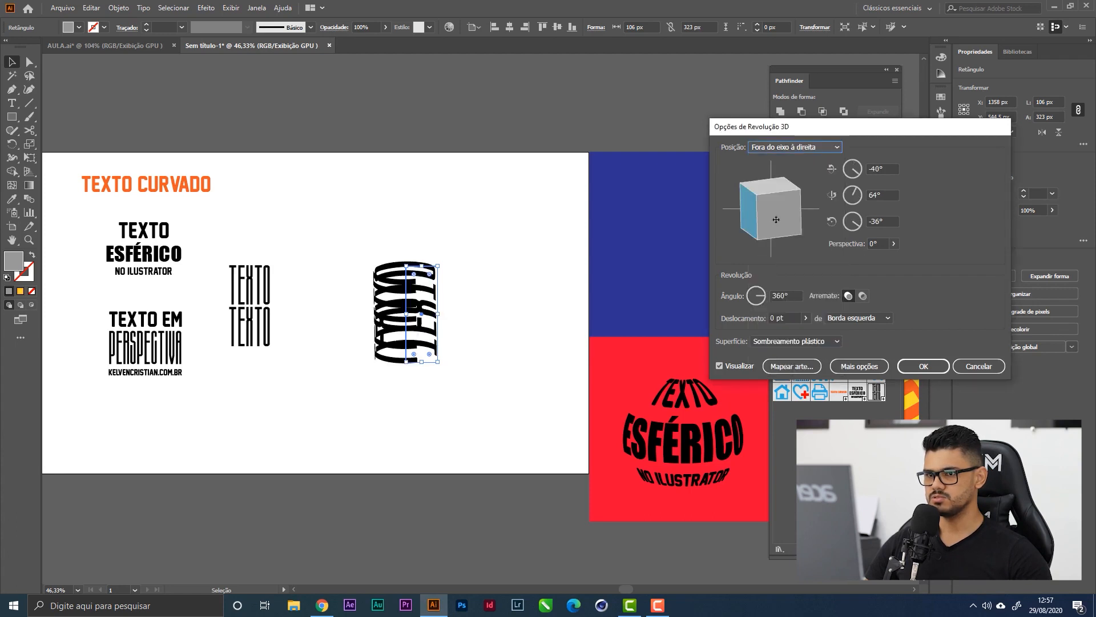
click(806, 149)
click(787, 273)
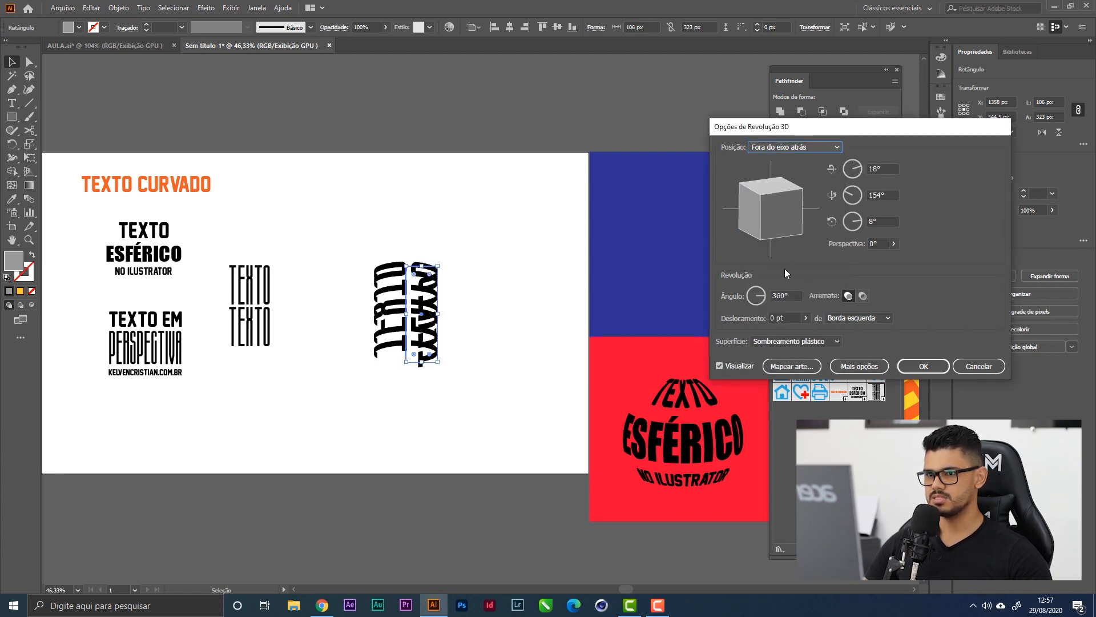
click(800, 147)
click(798, 264)
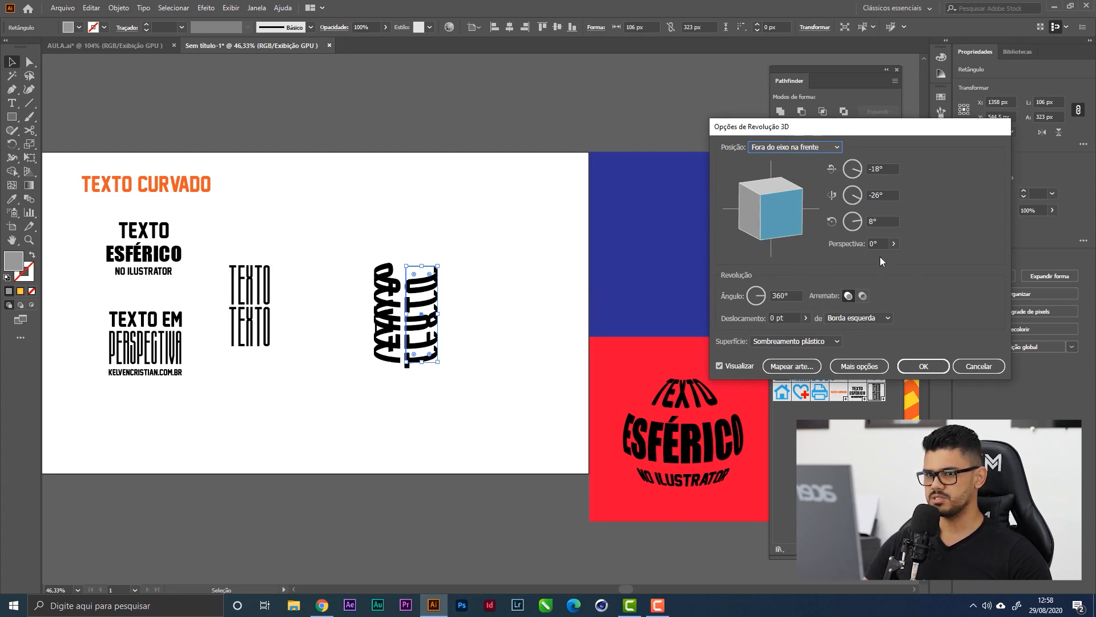
Keep the perspective at 0° and apply the 3D Revolve effect to the rectangle.
click(894, 244)
mouse_move(849, 258)
mouse_down()
mouse_move(898, 260)
mouse_move(850, 258)
mouse_up()
click(943, 242)
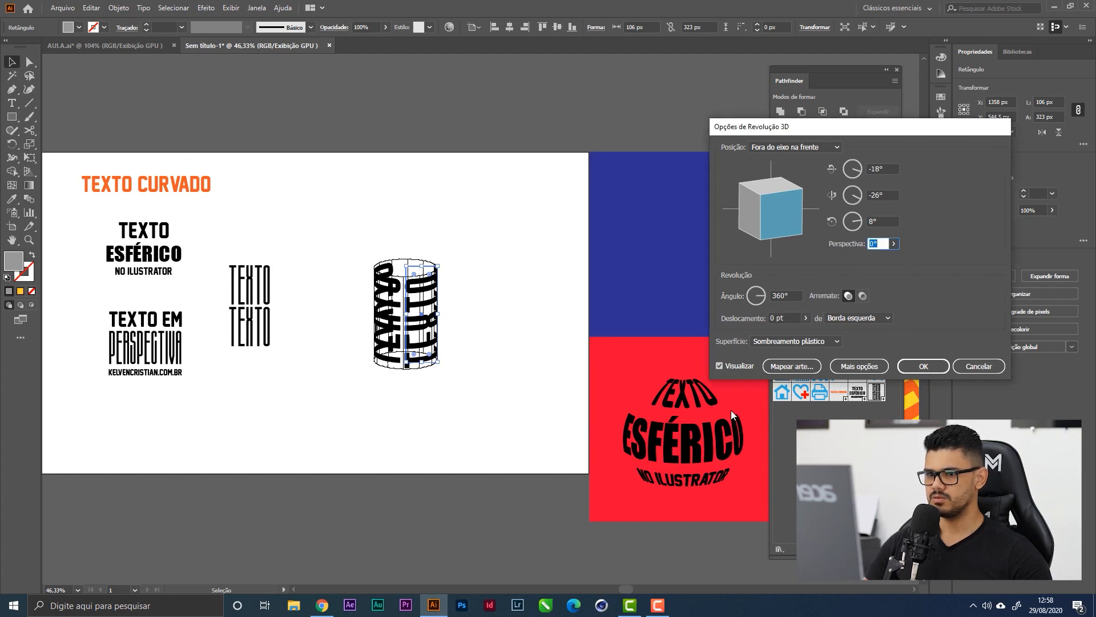
click(931, 368)
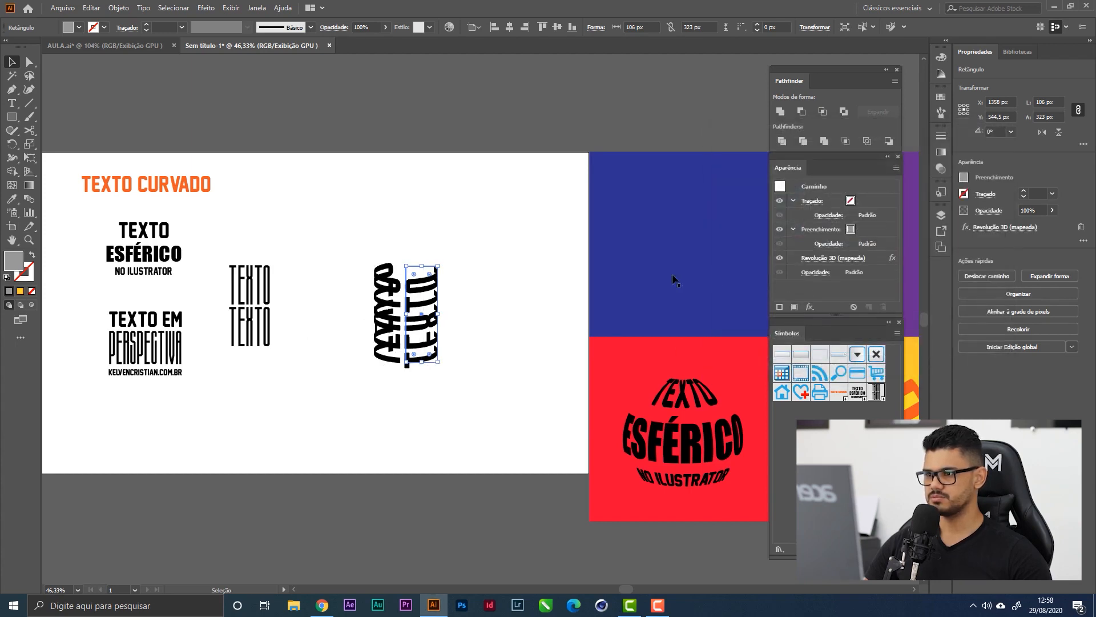
click(485, 288)
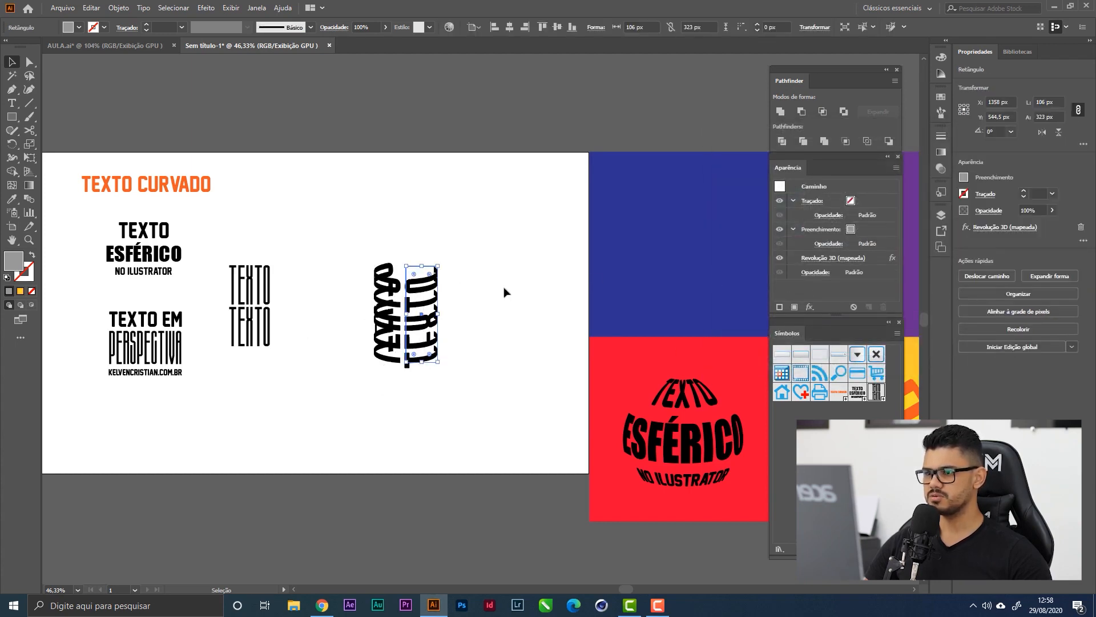
click(423, 308)
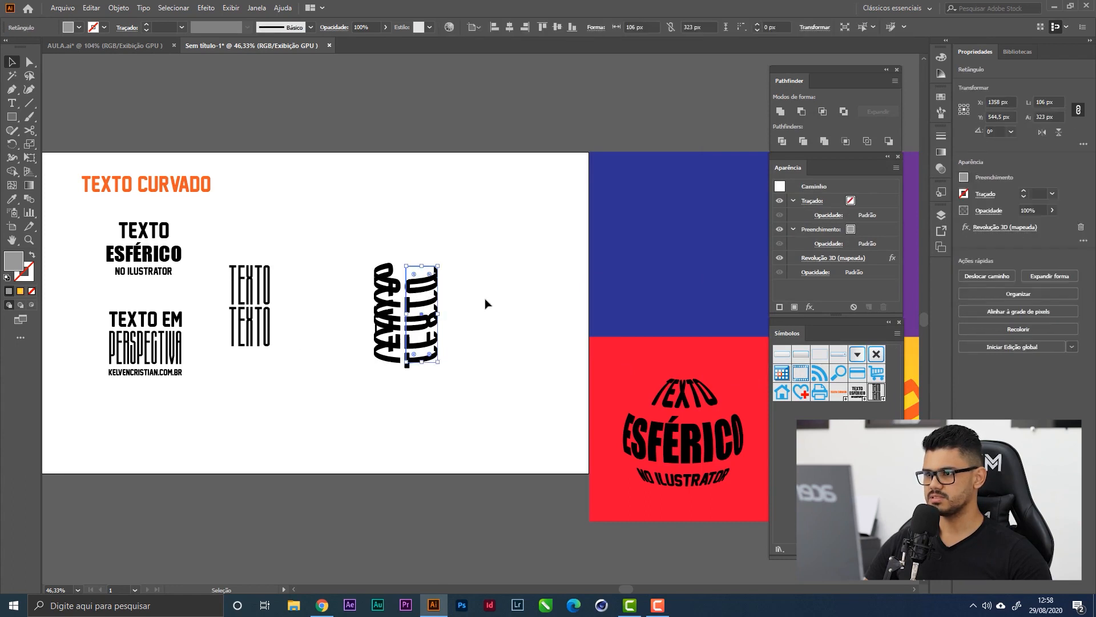
double_click(422, 305)
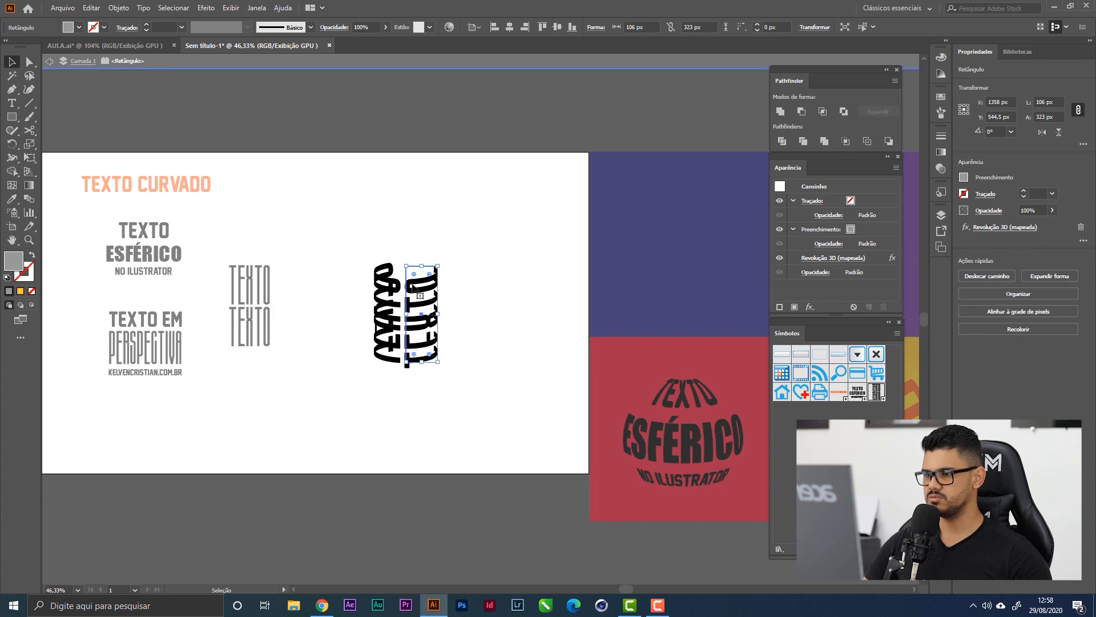
double_click(518, 272)
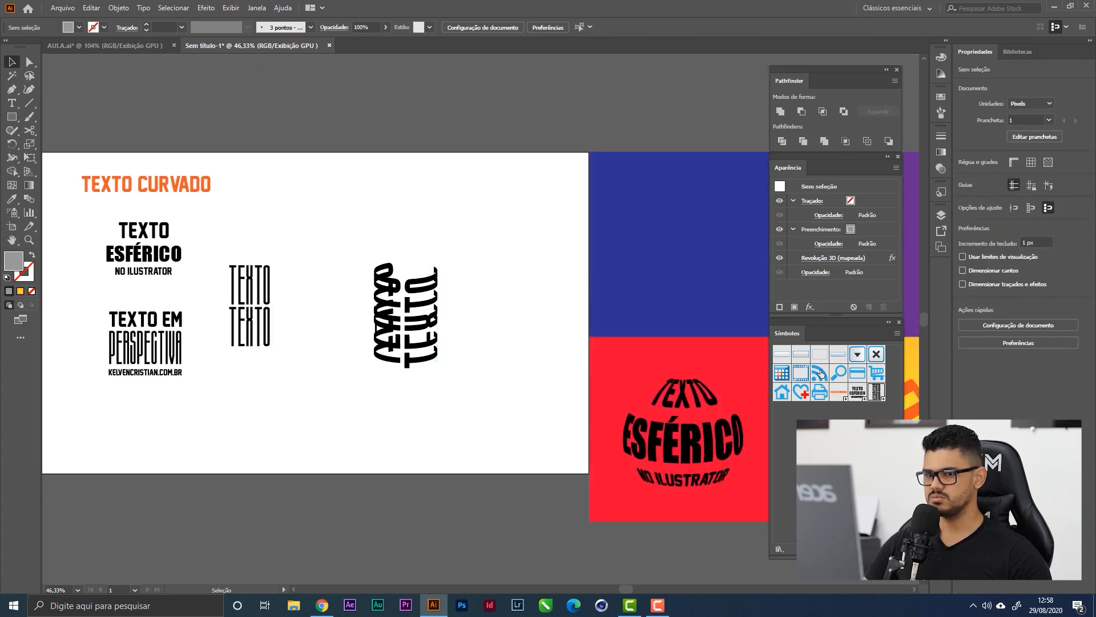
Edit the Novo símbolo symbol, fill both TEXTO lines with a very light grey, and leave symbol editing.
double_click(878, 393)
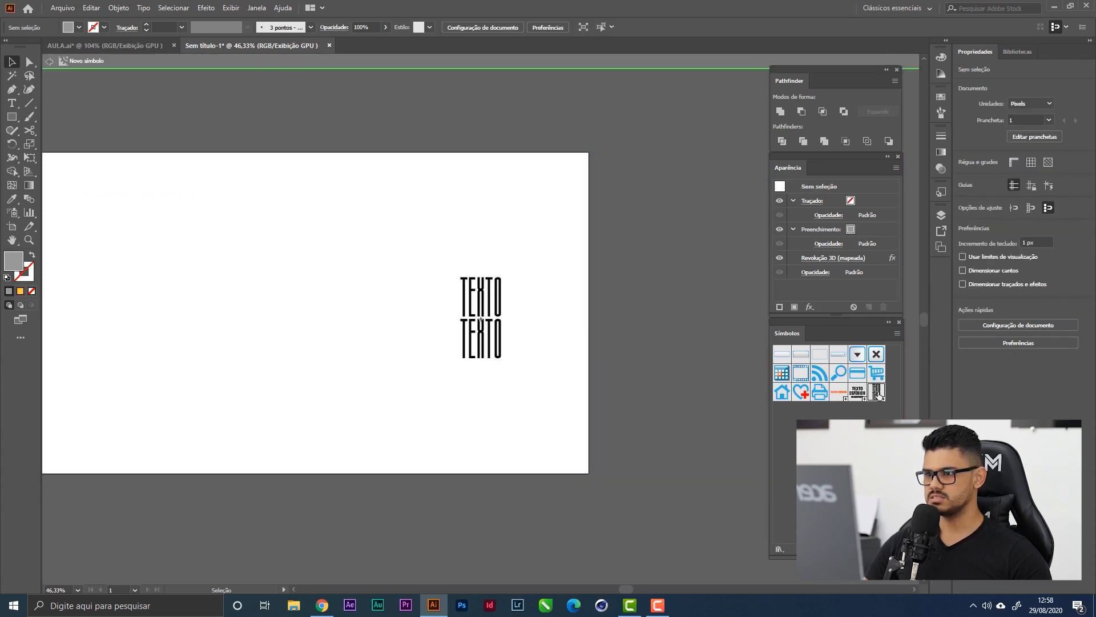
click(501, 311)
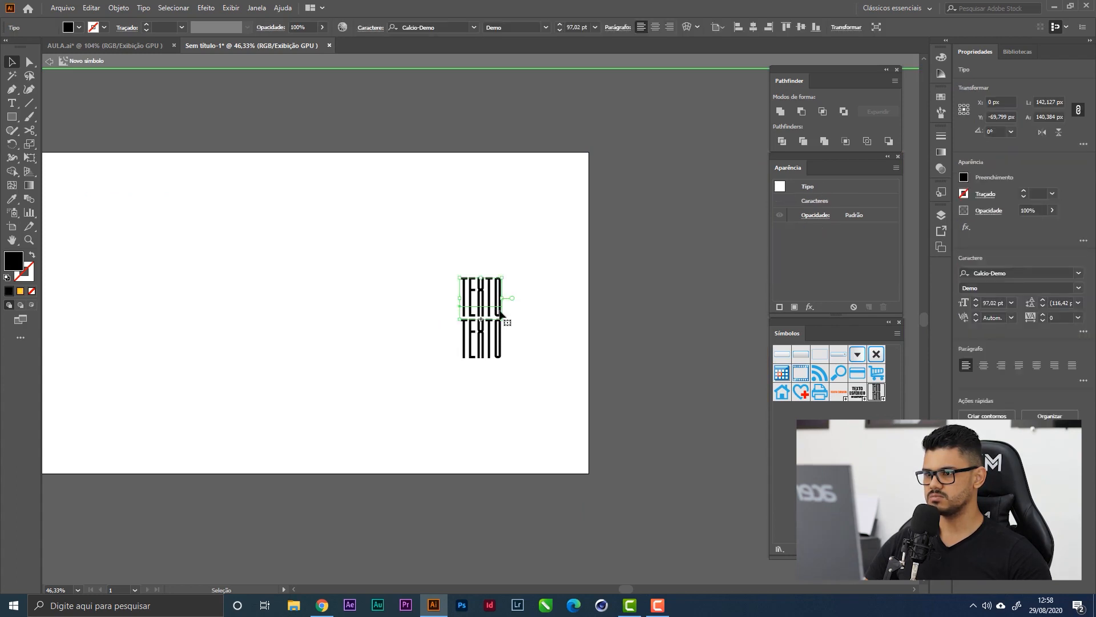
click(69, 27)
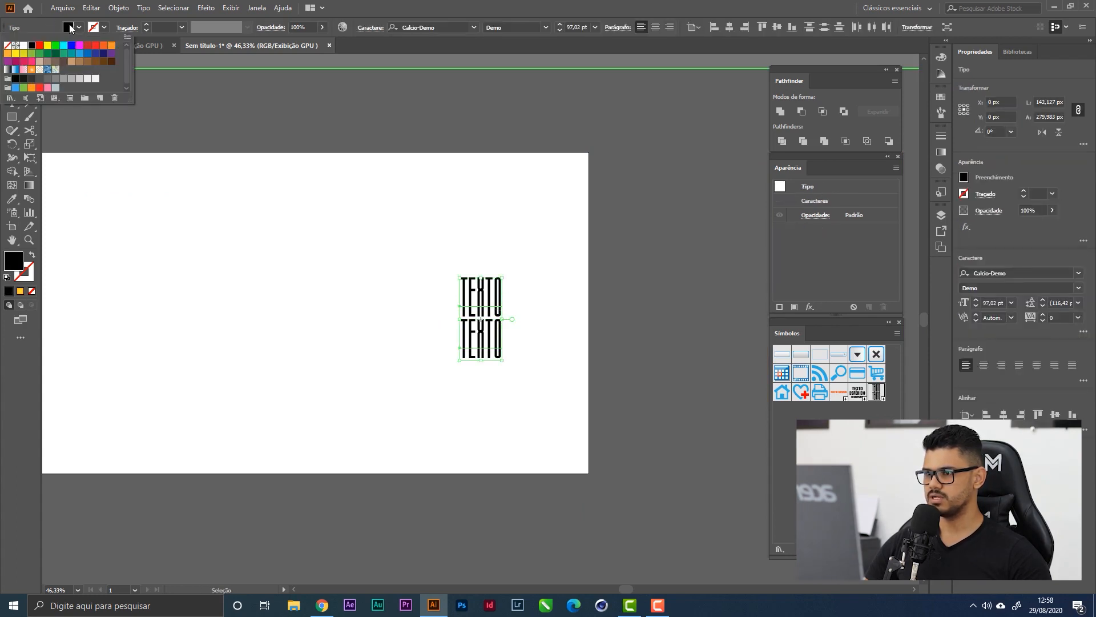
click(95, 79)
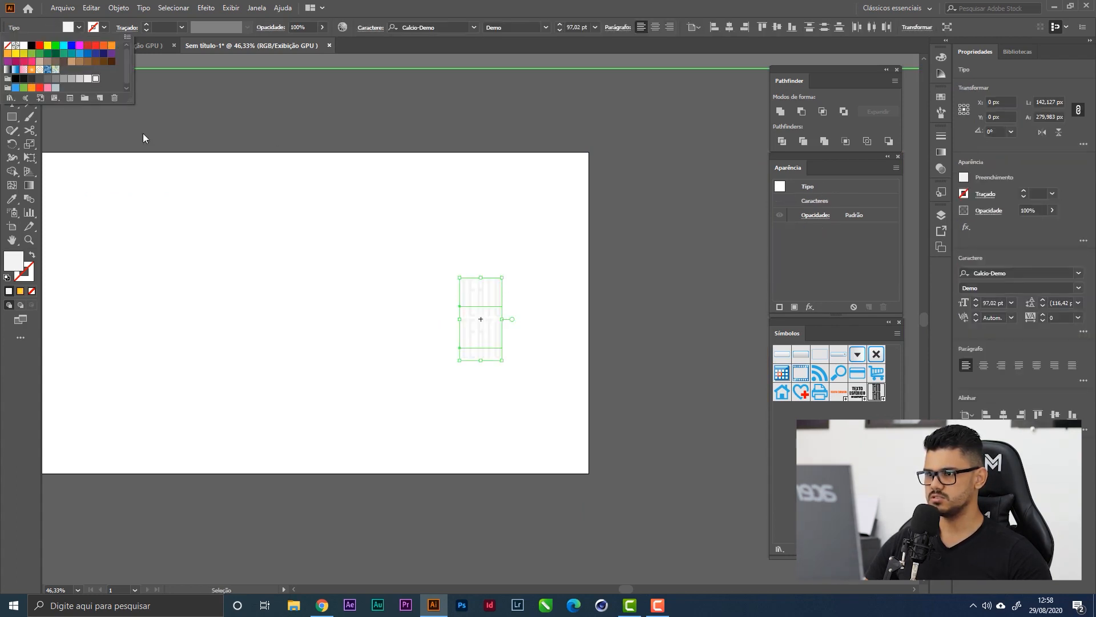
click(389, 214)
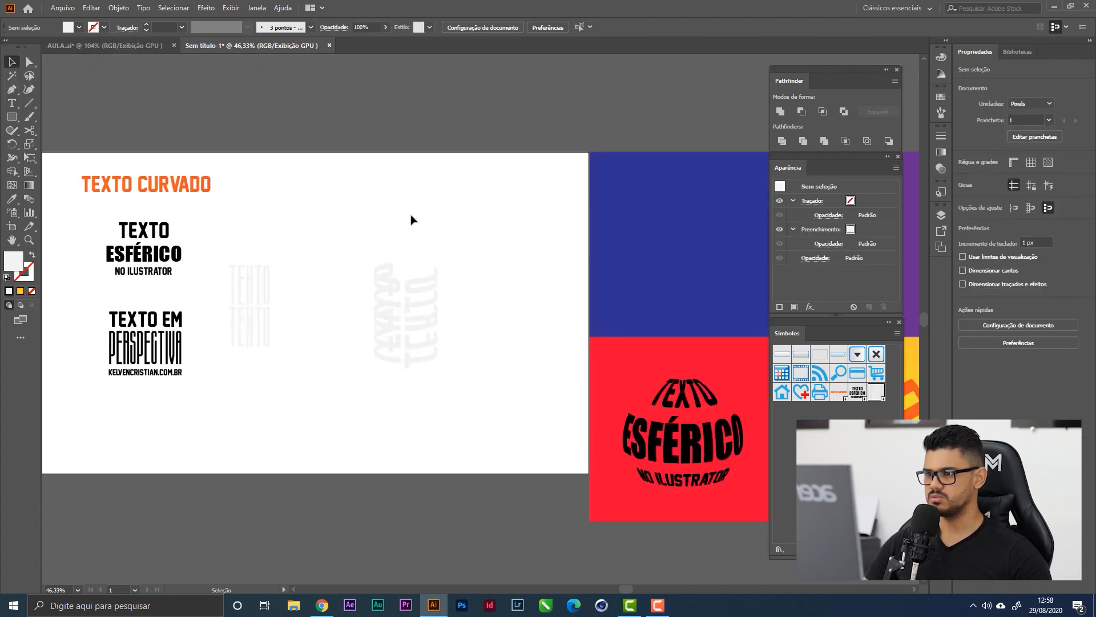
Move the light revolved TEXTO lettering from the white artboard to the middle of the blue square.
click(410, 319)
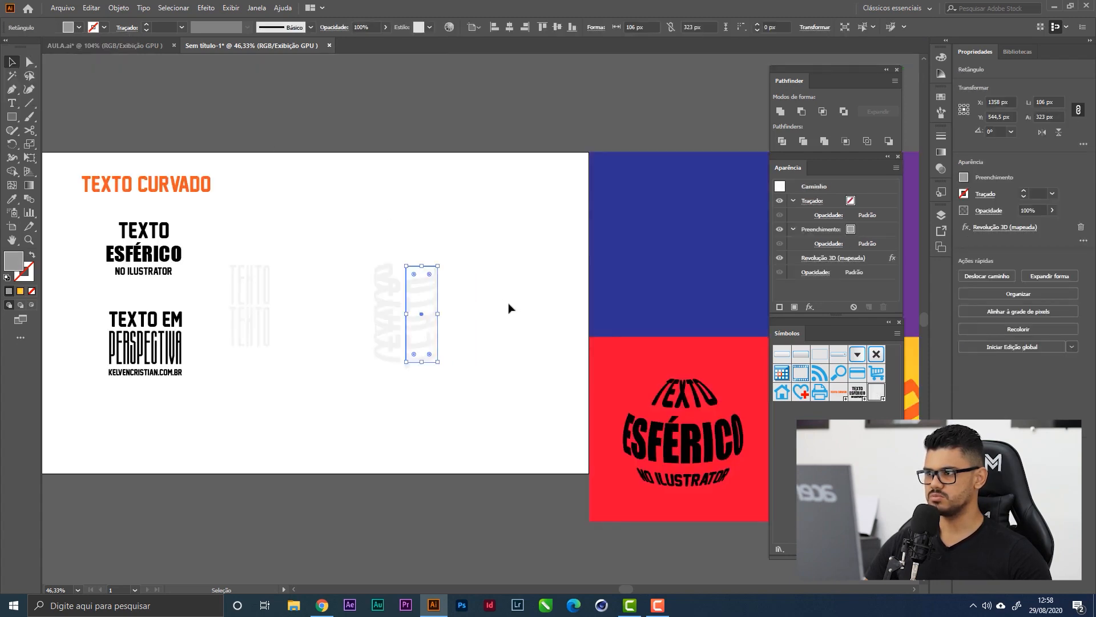
drag(510, 308, 359, 229)
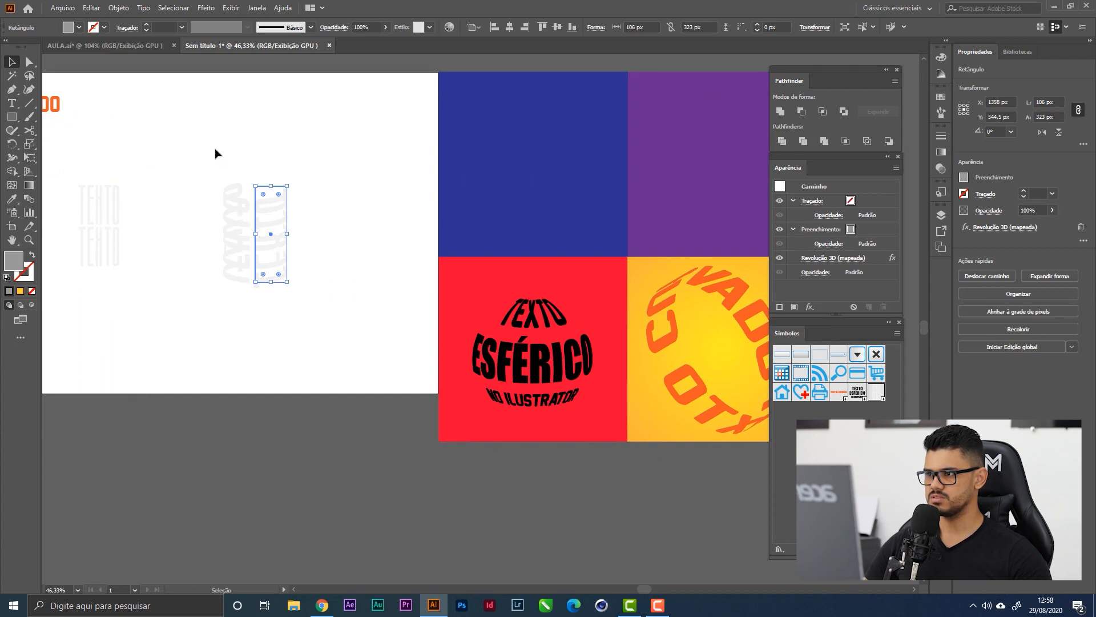
scroll(292, 256, up, 1)
click(235, 170)
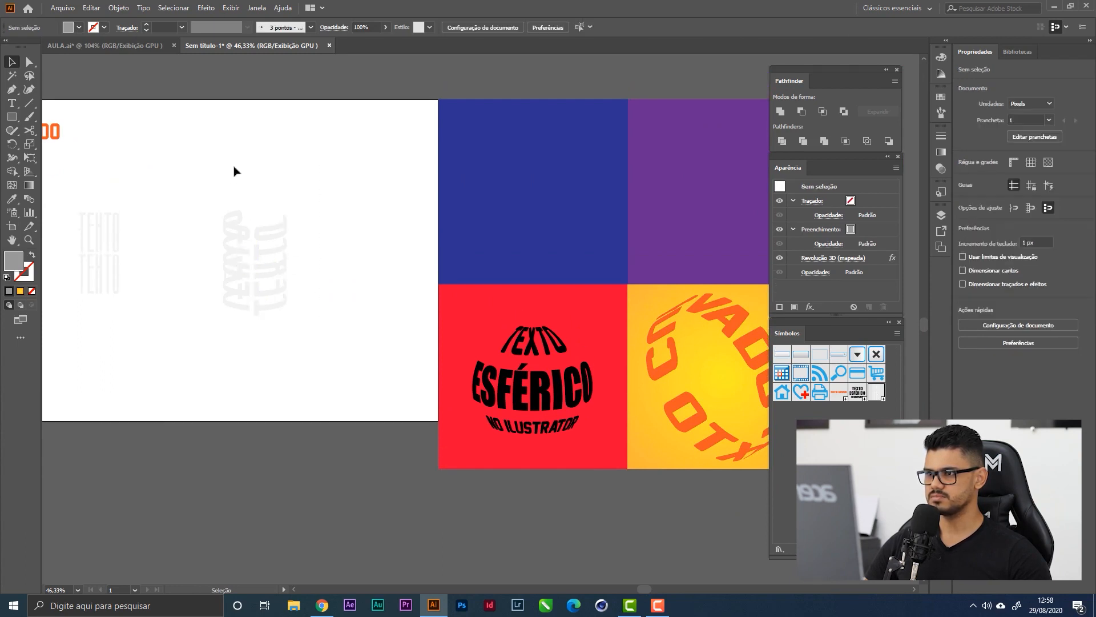
drag(262, 247, 541, 183)
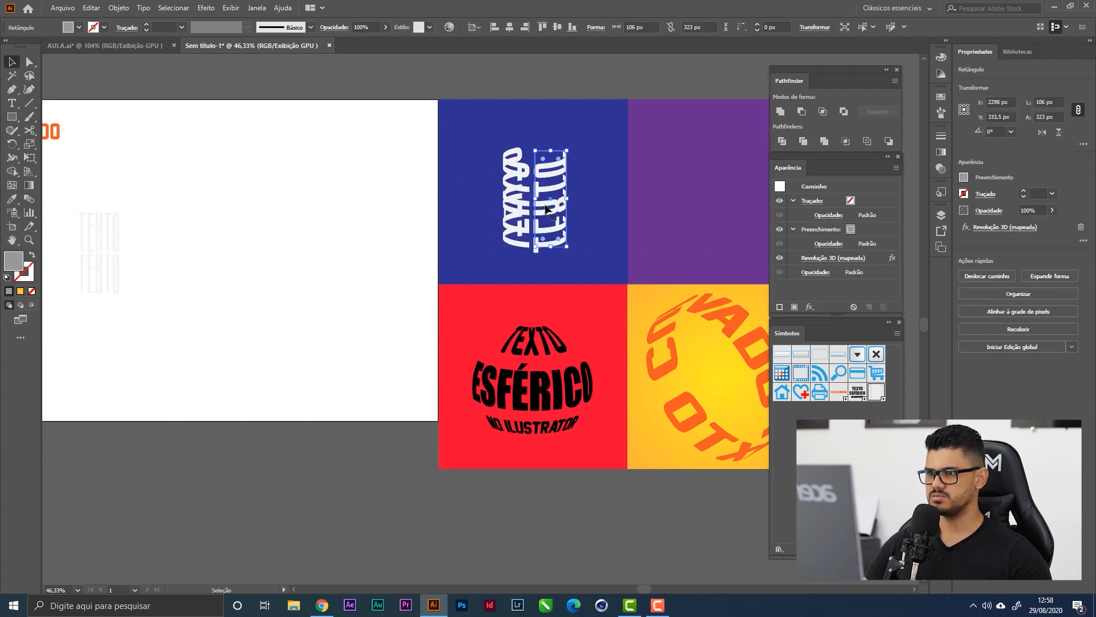
click(299, 215)
Delete the flat TEXTO lines, TEXTO CURVADO and TEXTO ESFÉRICO from the white artboard, leaving the TEXTO EM PERSPECTIVA group.
drag(274, 281, 423, 286)
drag(159, 117, 301, 380)
key(Delete)
key(Delete)
drag(106, 152, 218, 259)
key(Delete)
drag(125, 250, 189, 340)
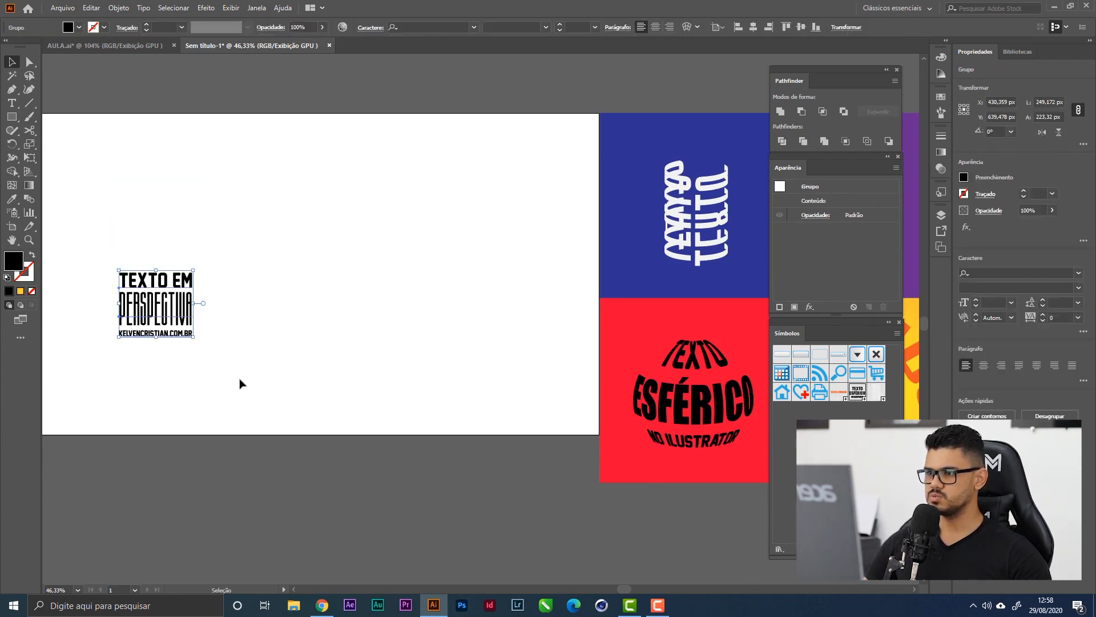
Draw a 461 px square on the white artboard beside TEXTO EM PERSPECTIVA and fill it with light grey.
drag(421, 304, 314, 286)
key(space)
drag(506, 352, 307, 342)
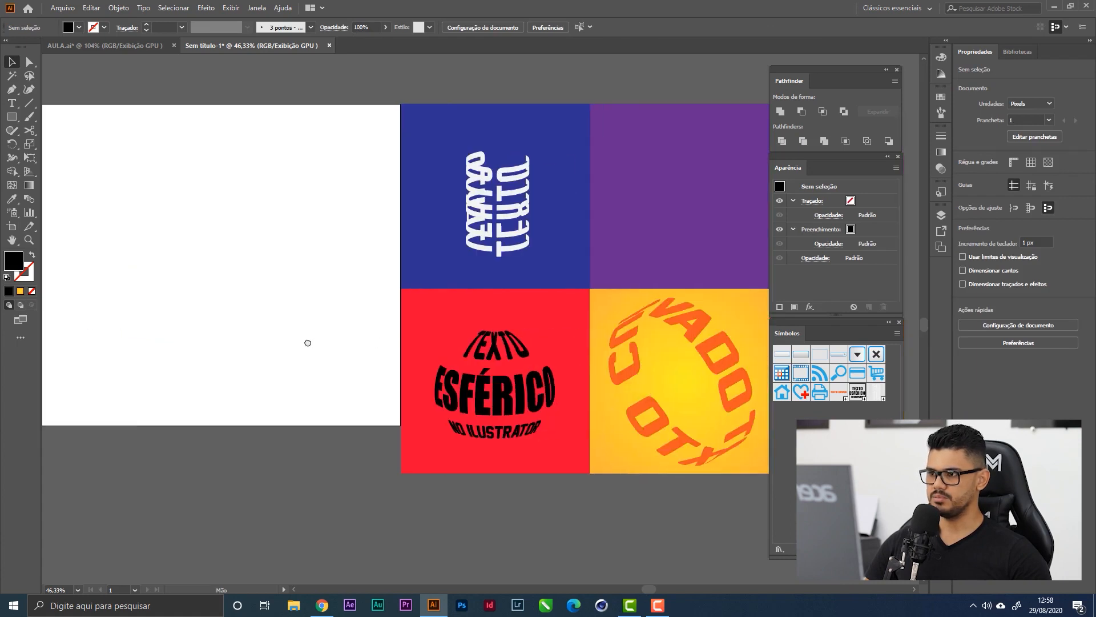
key(space)
drag(63, 209, 303, 274)
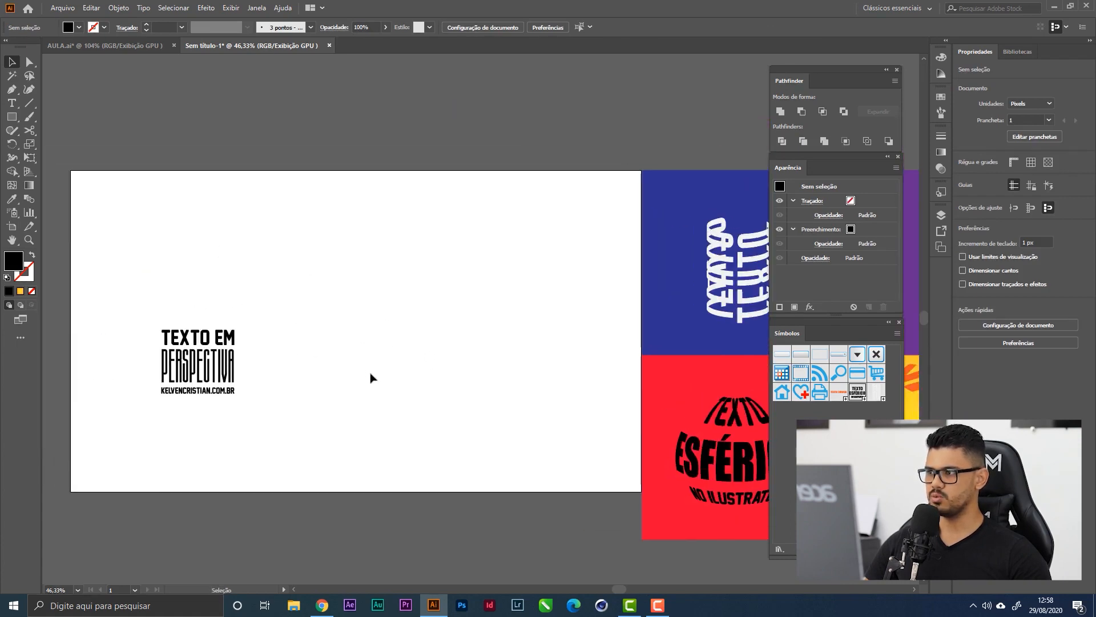
drag(371, 377, 262, 275)
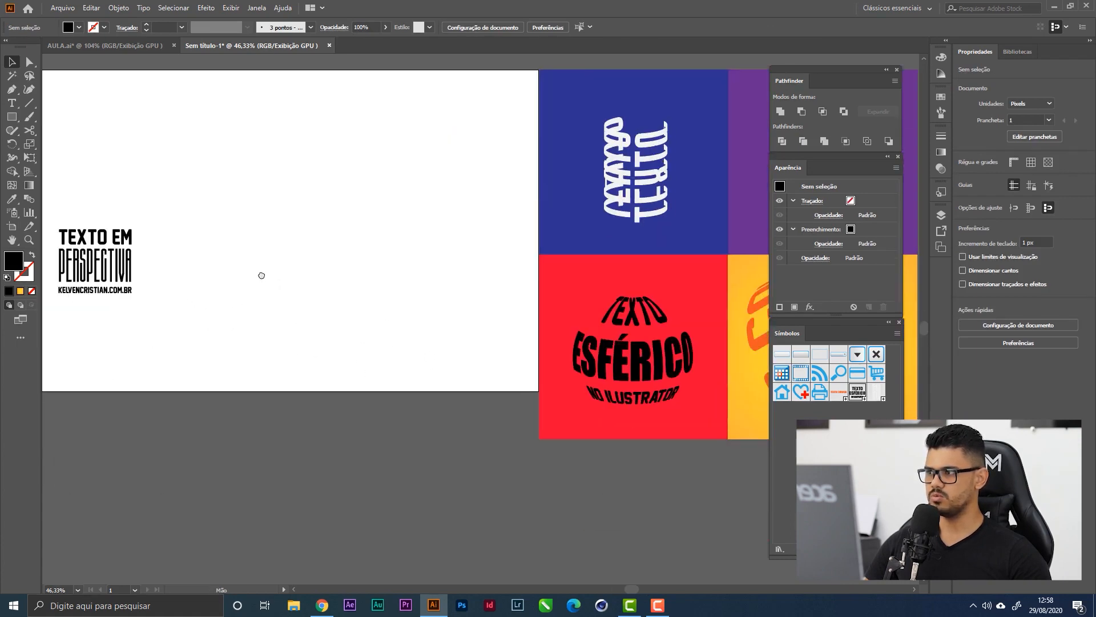
click(12, 117)
drag(287, 157, 425, 293)
click(79, 27)
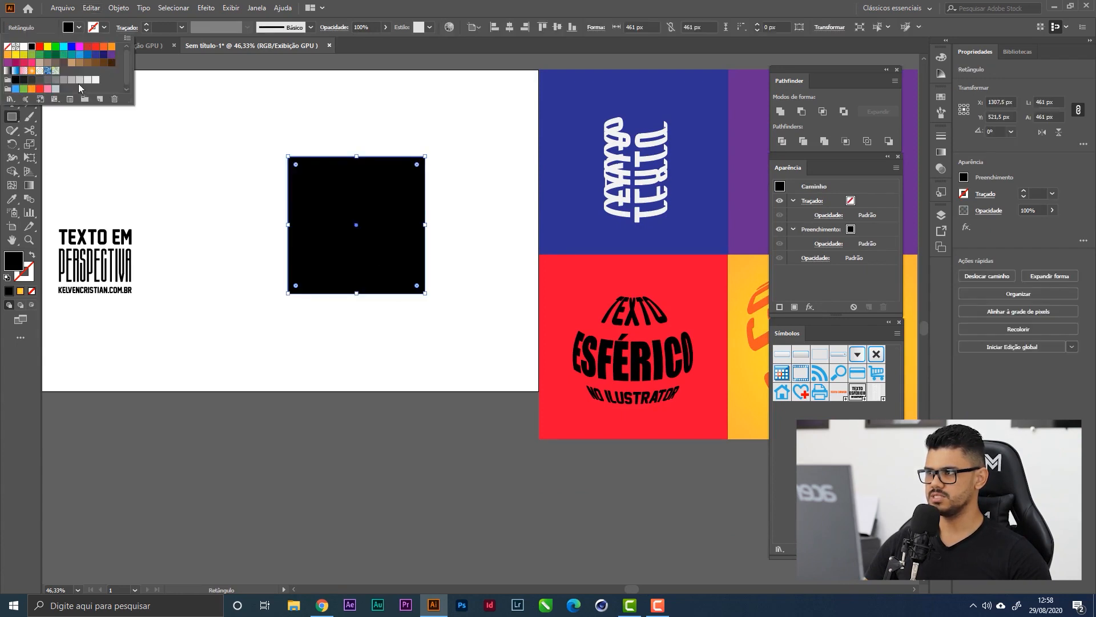
click(79, 80)
click(405, 5)
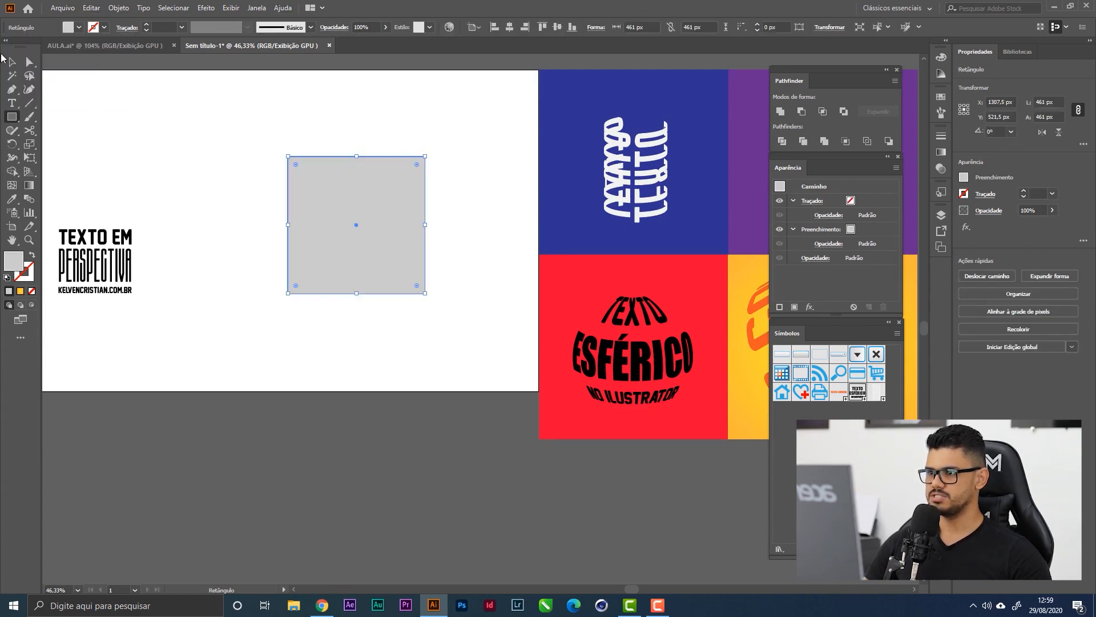
Start the 3D Extrude & Bevel effect on the light grey square with its preview turned on.
click(12, 61)
drag(234, 124, 299, 220)
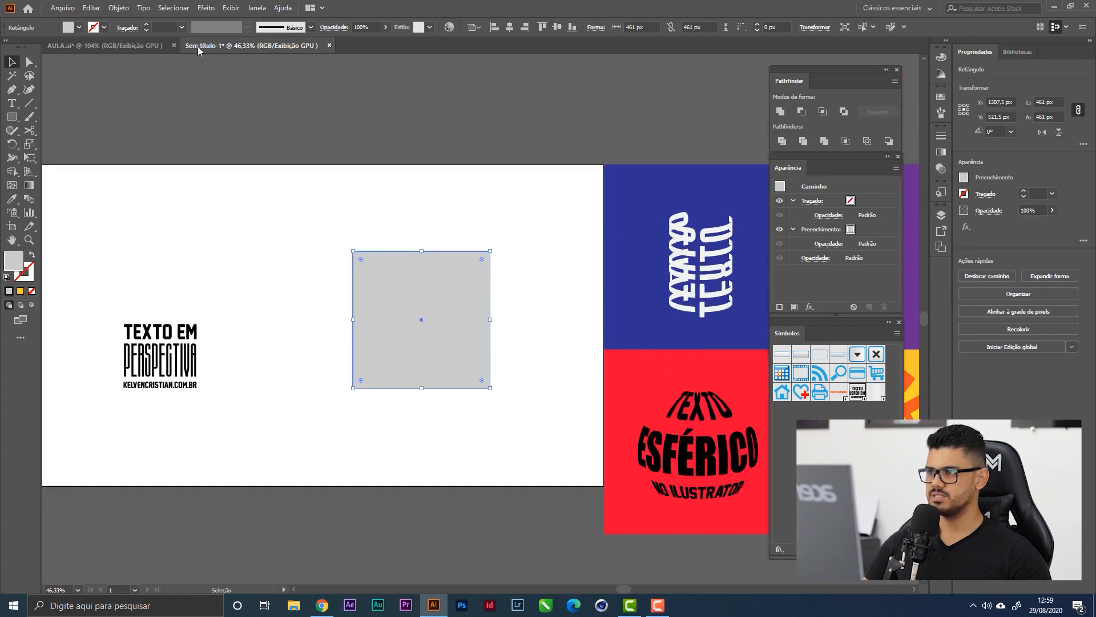
click(206, 8)
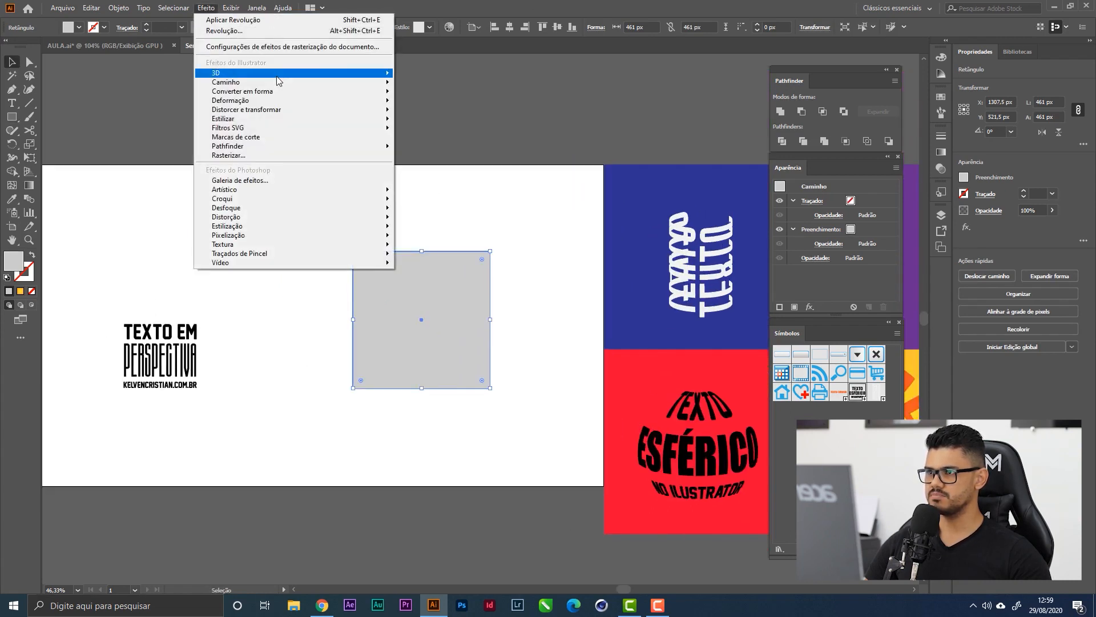
mouse_move(278, 80)
click(468, 73)
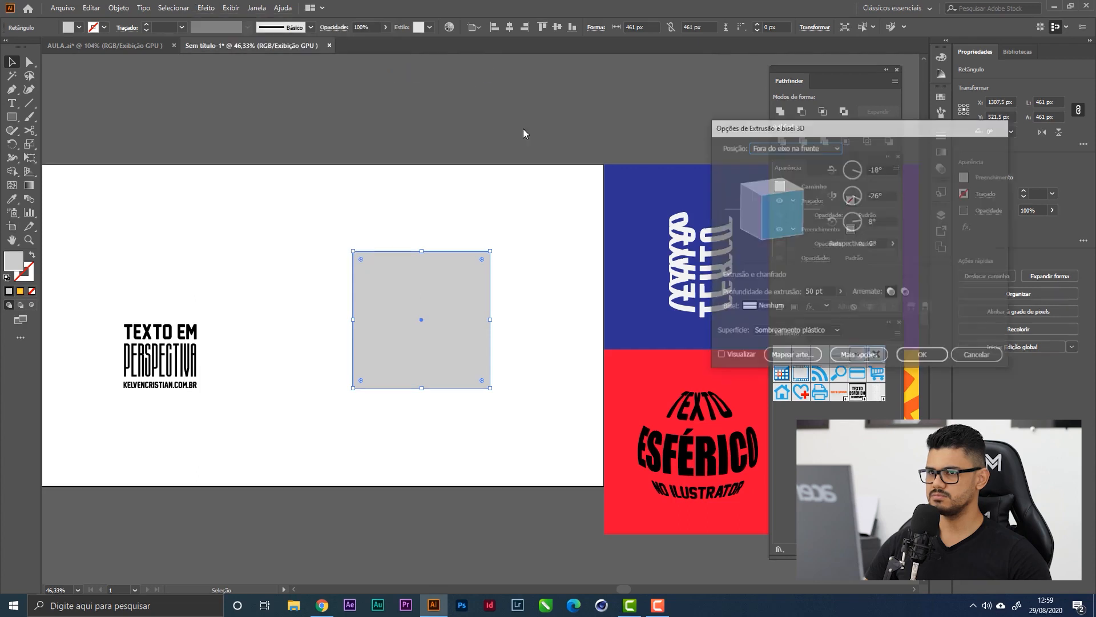
drag(781, 129, 800, 113)
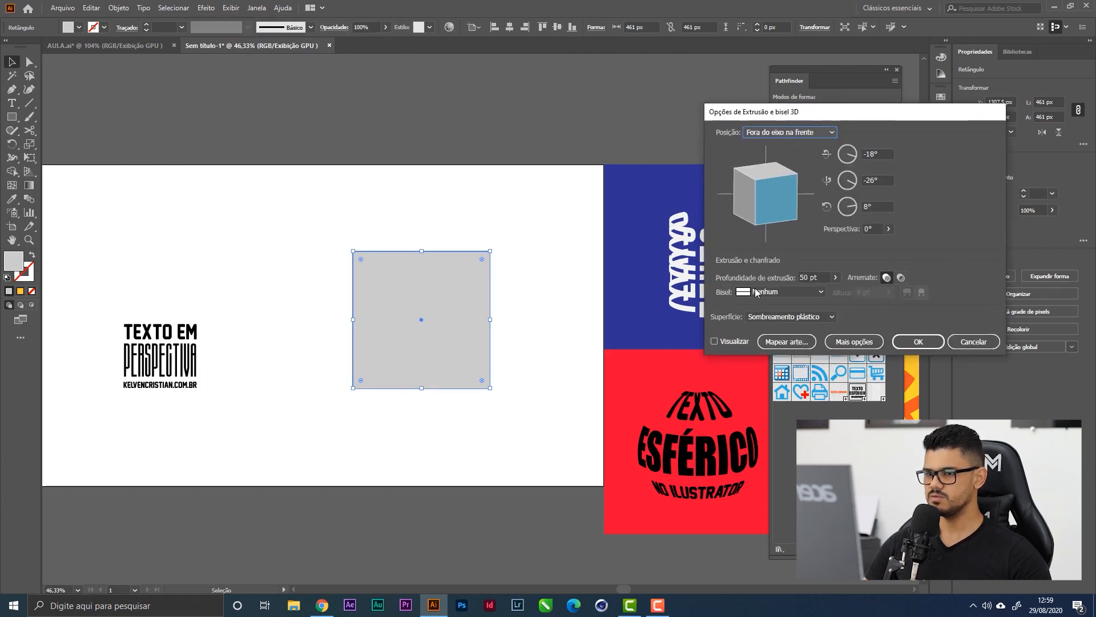
click(734, 341)
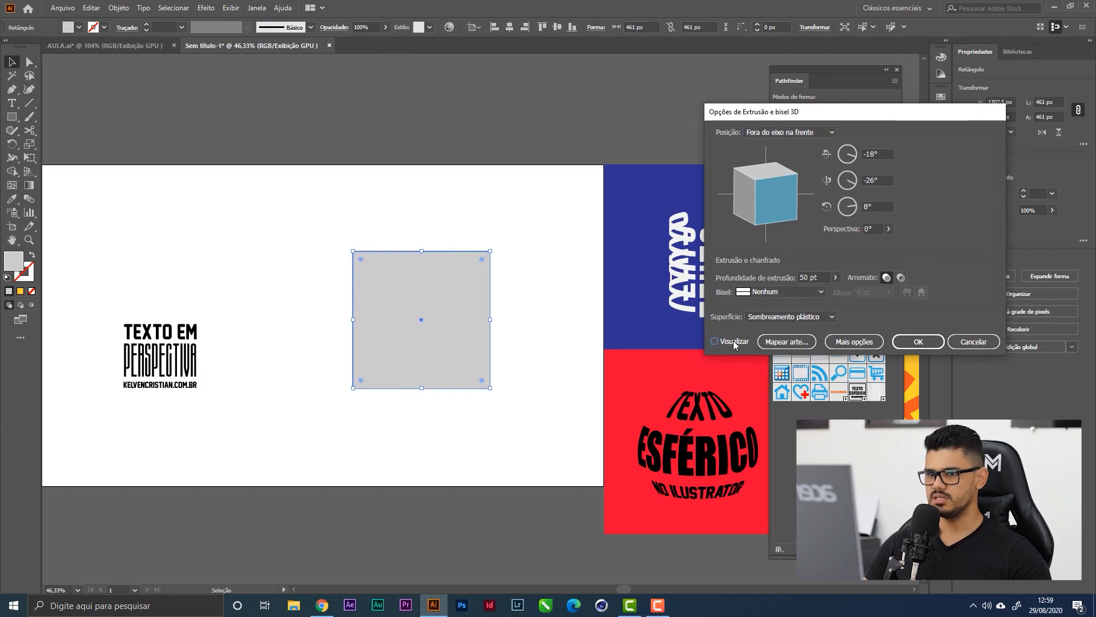
Set the extrusion depth to 475 pt, rotate the cube to 24°, -41° and -3°, and apply the effect.
click(835, 277)
drag(799, 293, 803, 297)
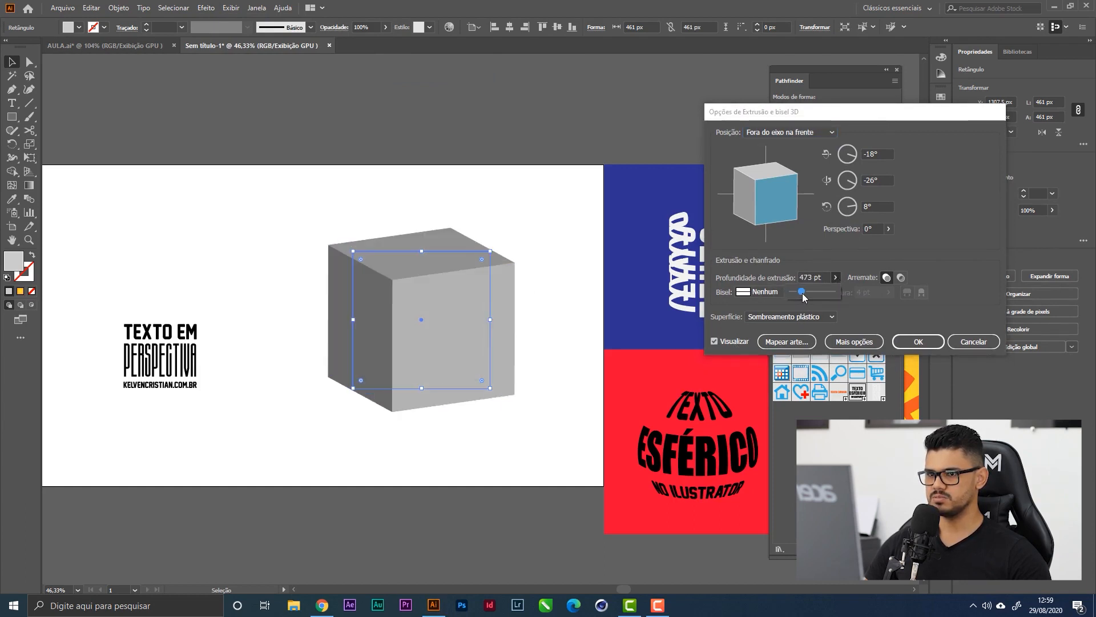
click(811, 277)
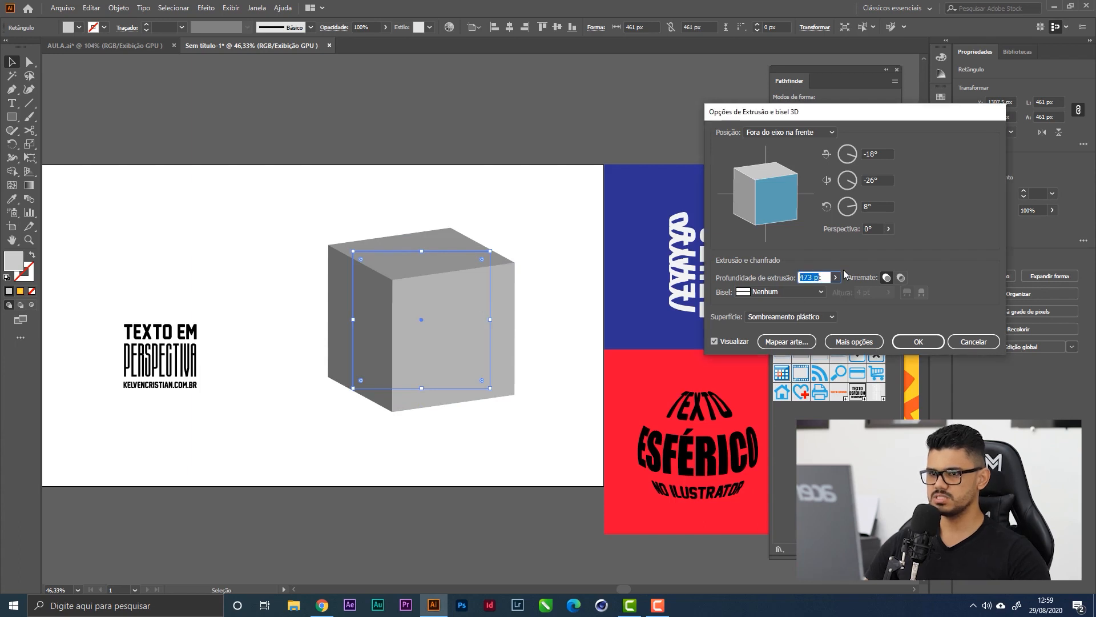
text(475)
key(Tab)
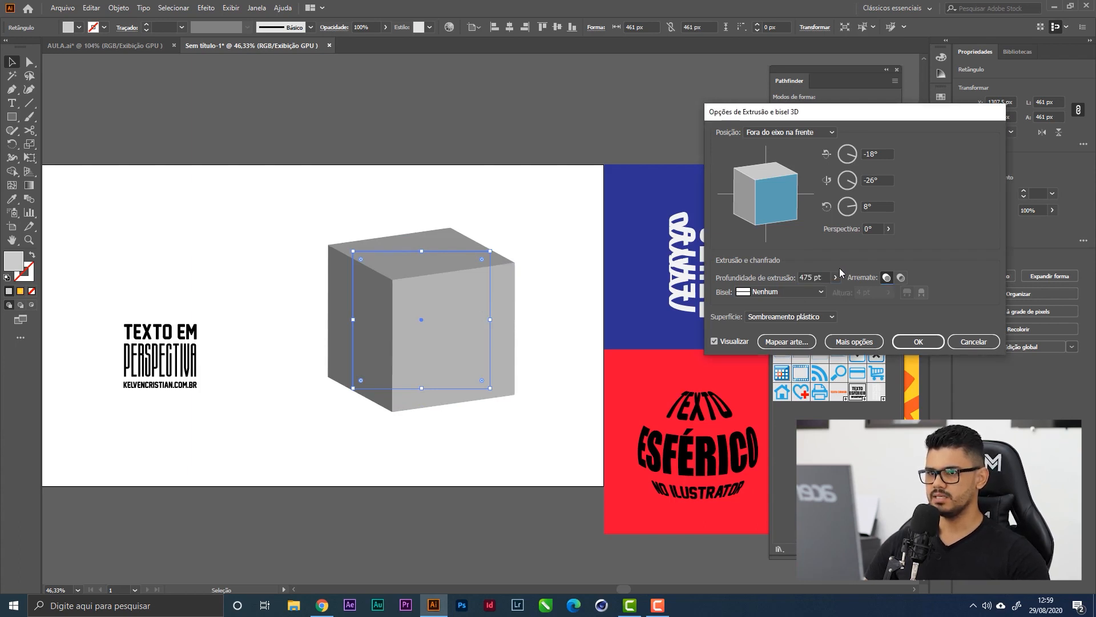
drag(779, 194, 781, 188)
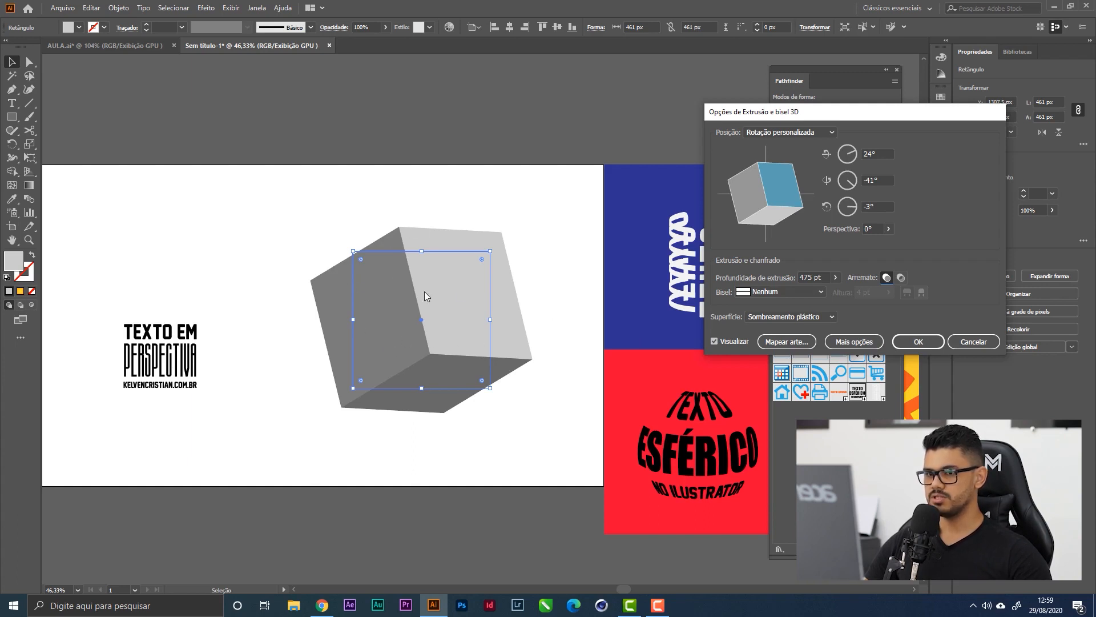
click(932, 342)
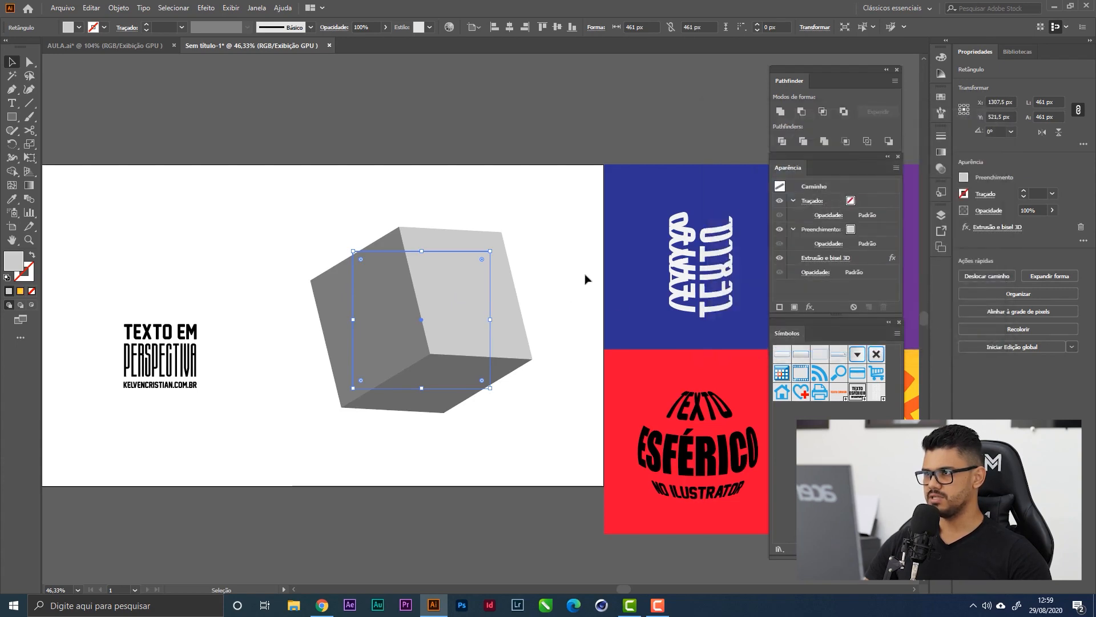
click(257, 7)
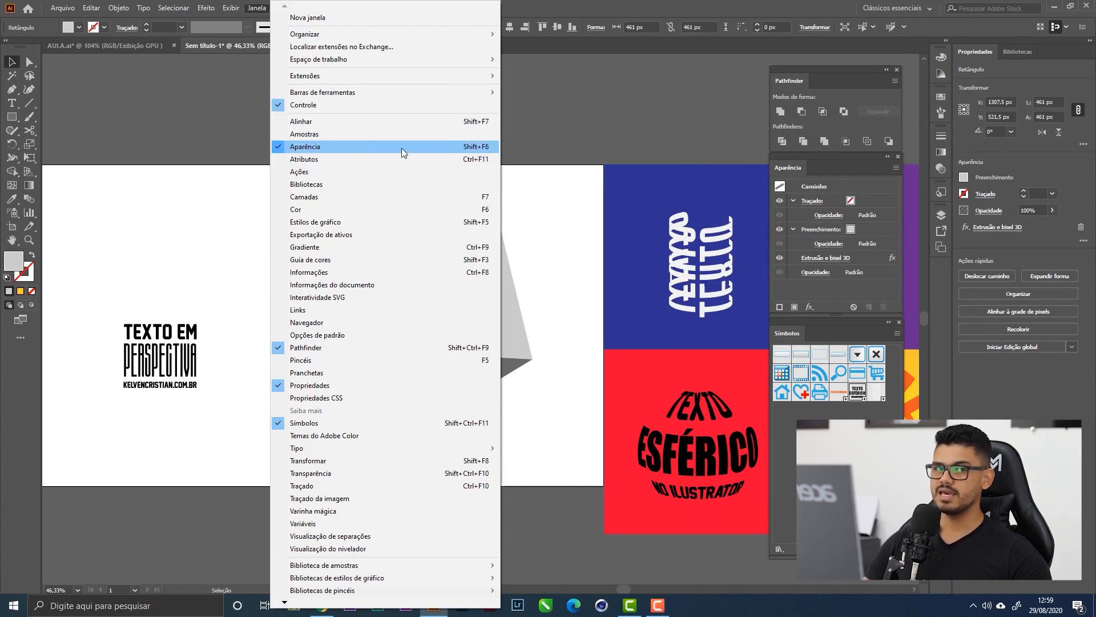
click(610, 5)
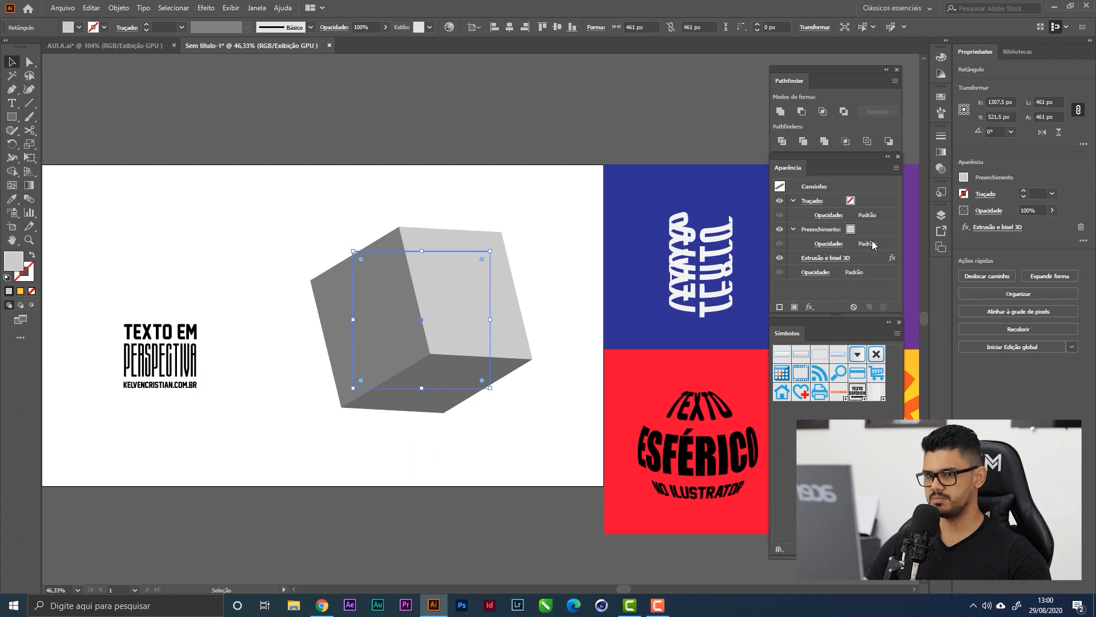
click(833, 258)
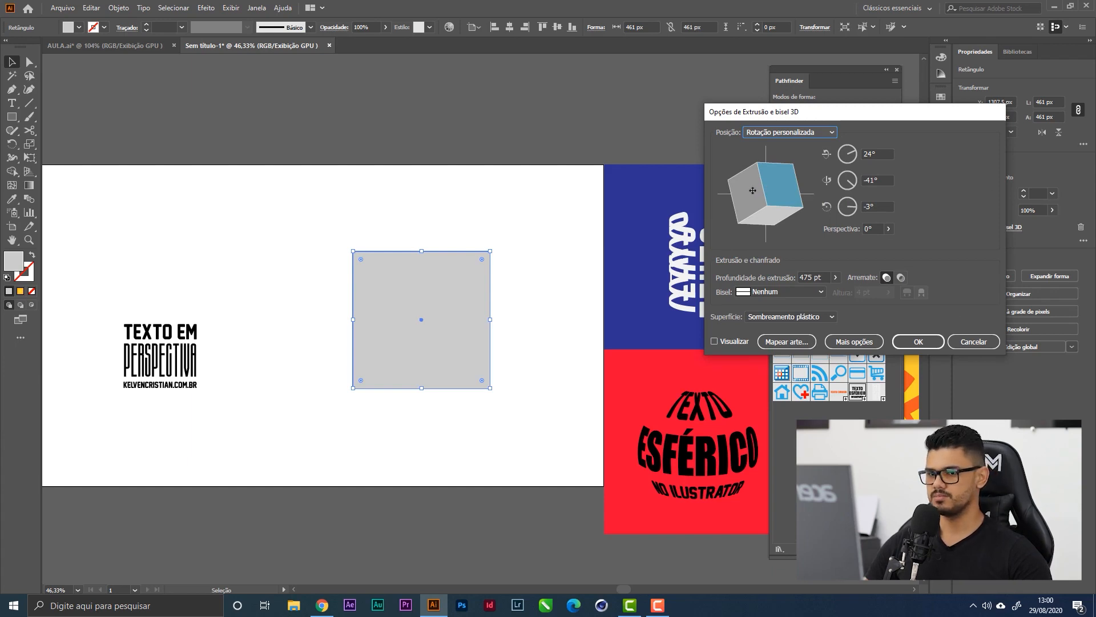
click(973, 342)
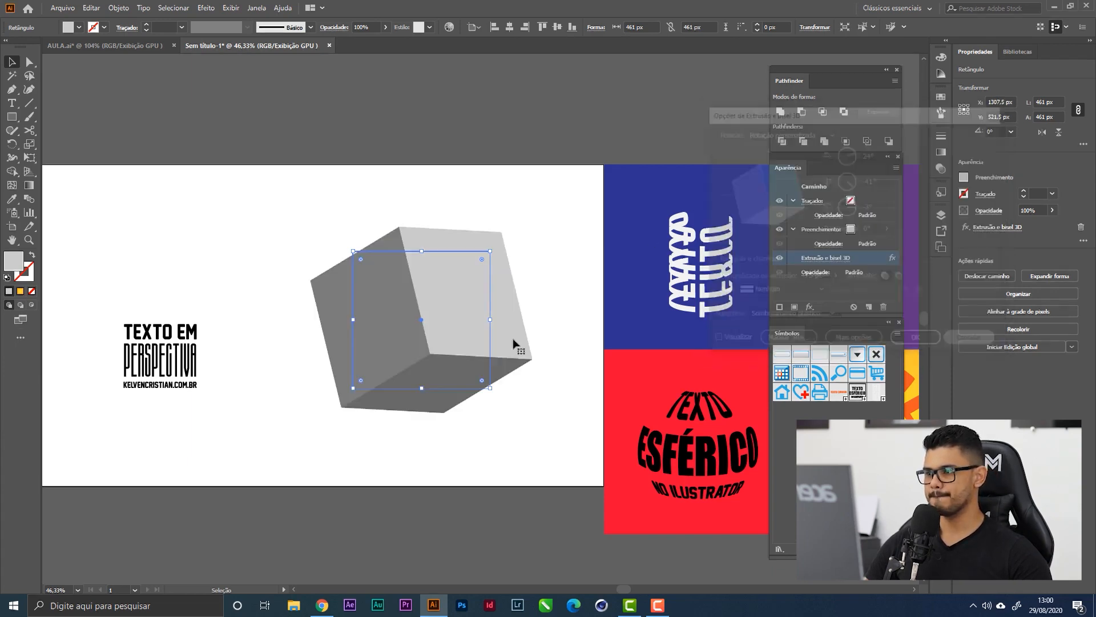
Enlarge the TEXTO EM PERSPECTIVA group to about 527 by 473 px.
click(210, 313)
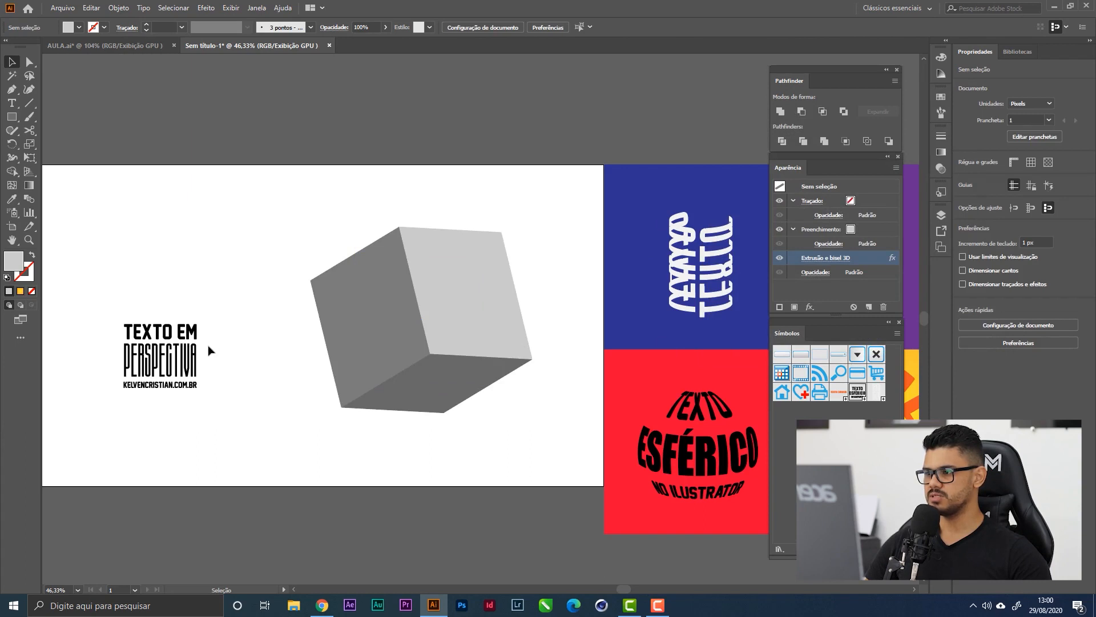
click(196, 359)
drag(199, 321, 283, 239)
Save the enlarged lettering group as a dynamic movie clip symbol named TEXTO EM PERSPECTIVA.
drag(259, 283, 788, 411)
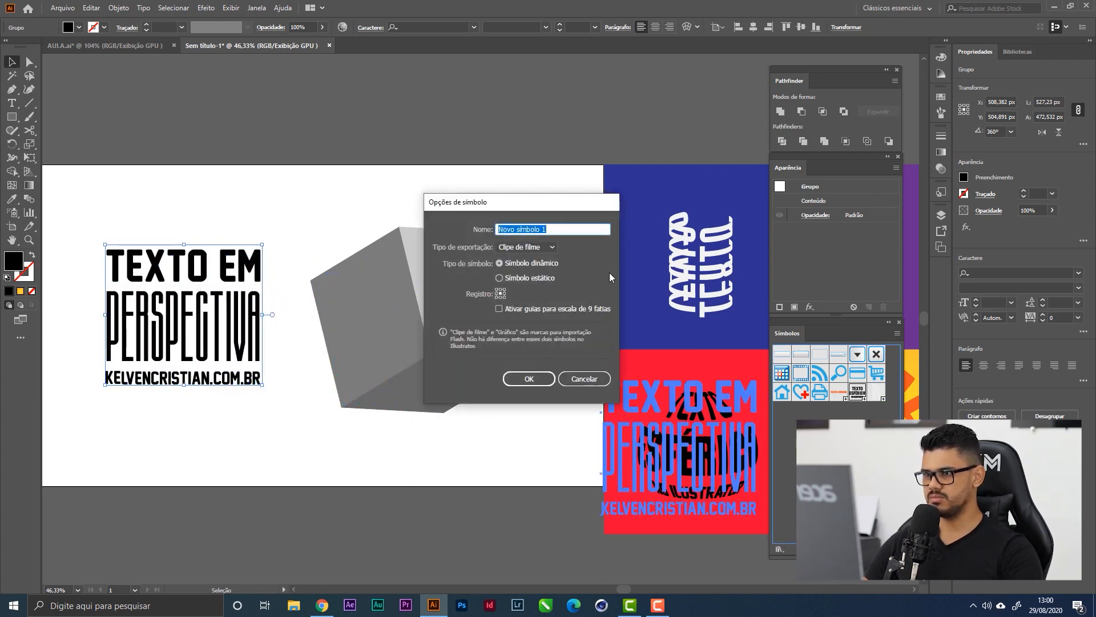
text(texto)
key(ctrl+a)
text(TE)
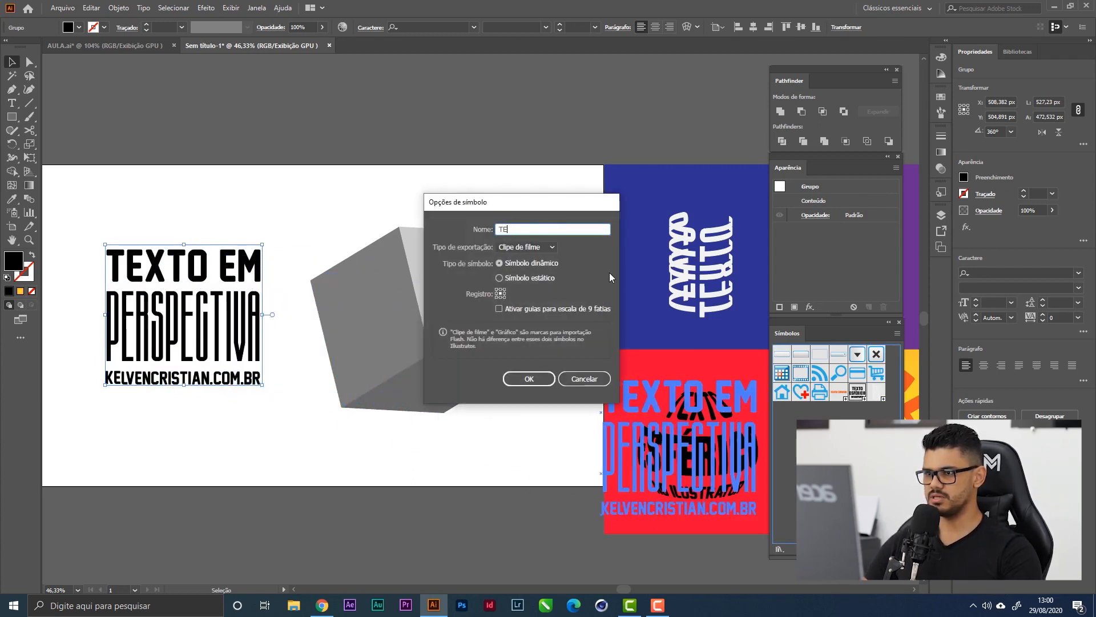
text(XTO EM PERSPECTIVA)
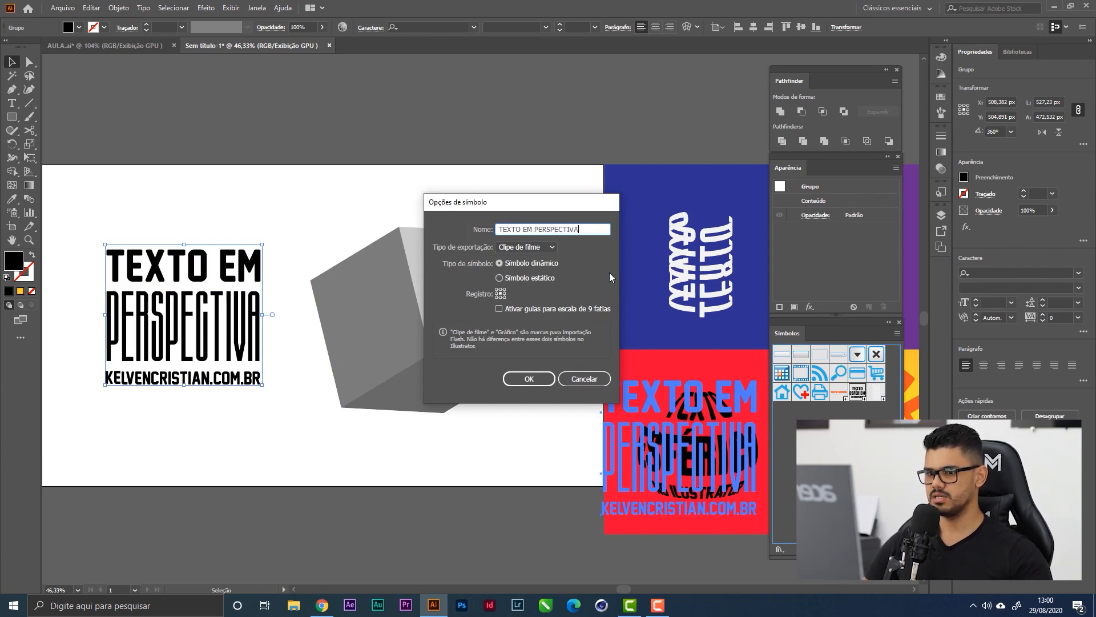
key(Return)
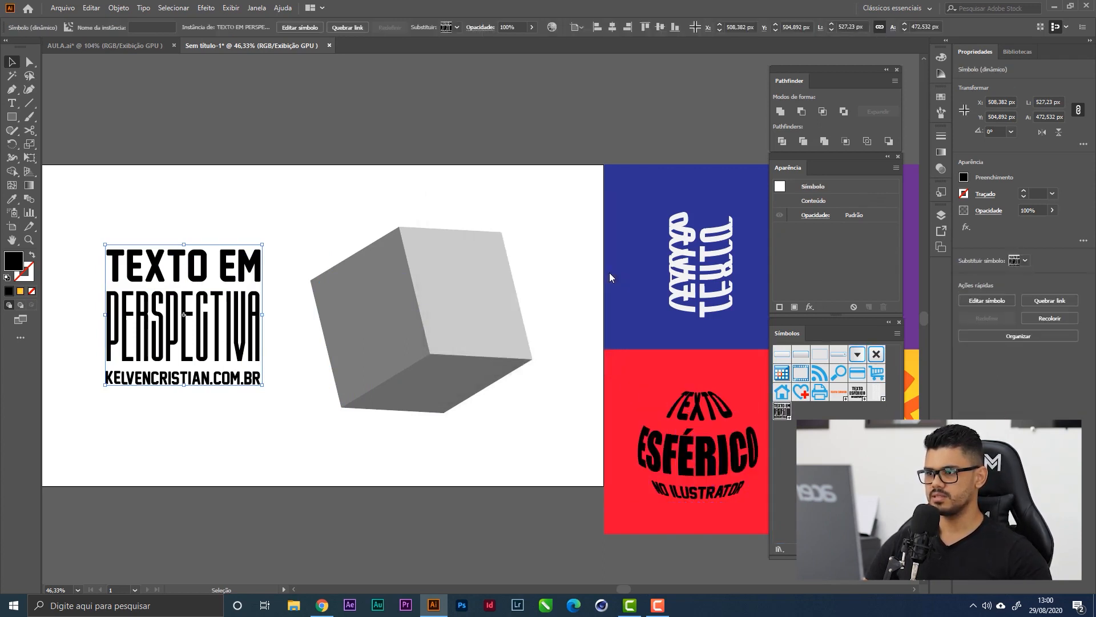
Delete the TEXTO EM PERSPECTIVA lettering from the white artboard.
click(212, 217)
click(260, 342)
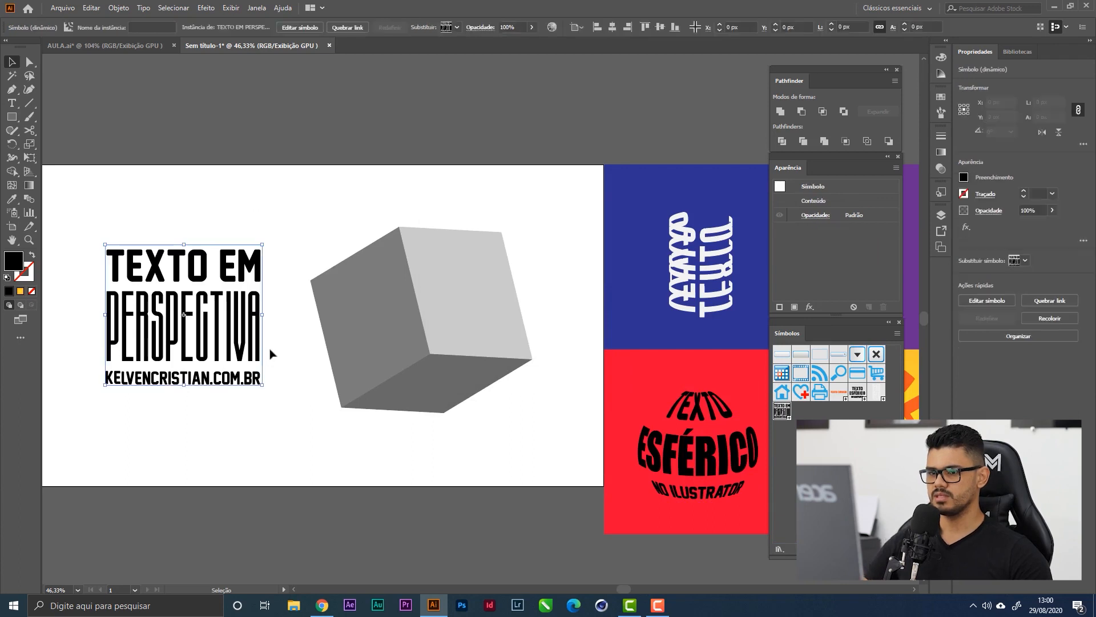
key(Delete)
Edit the cube's extrusion effect with preview on and map the TEXTO EM PERSPECTIVA symbol onto surface 1 of 6.
click(487, 286)
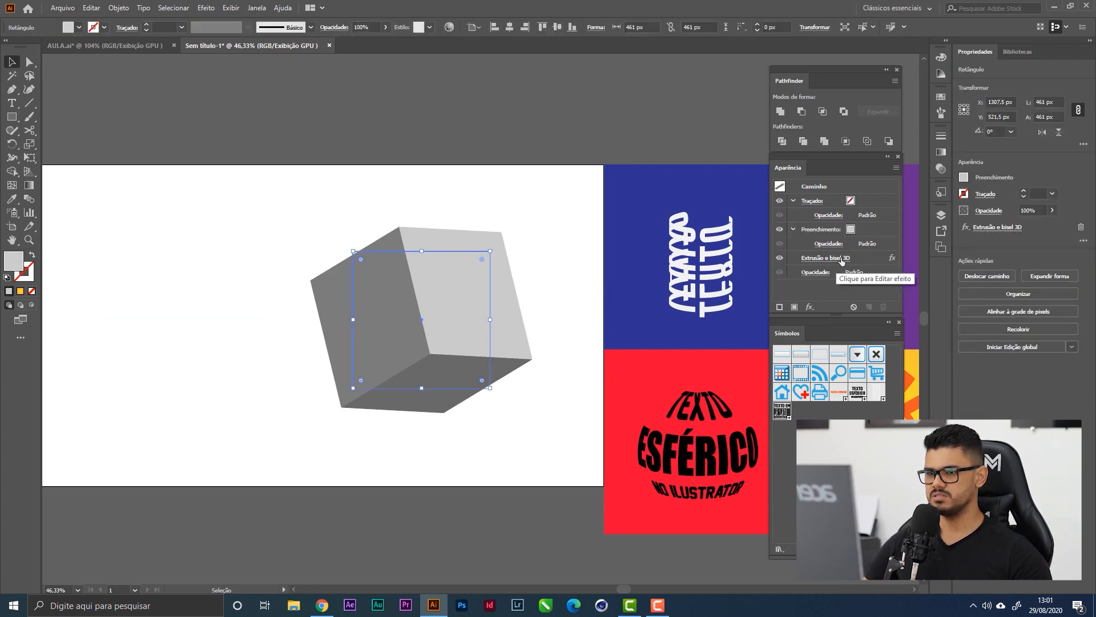
click(837, 263)
click(738, 343)
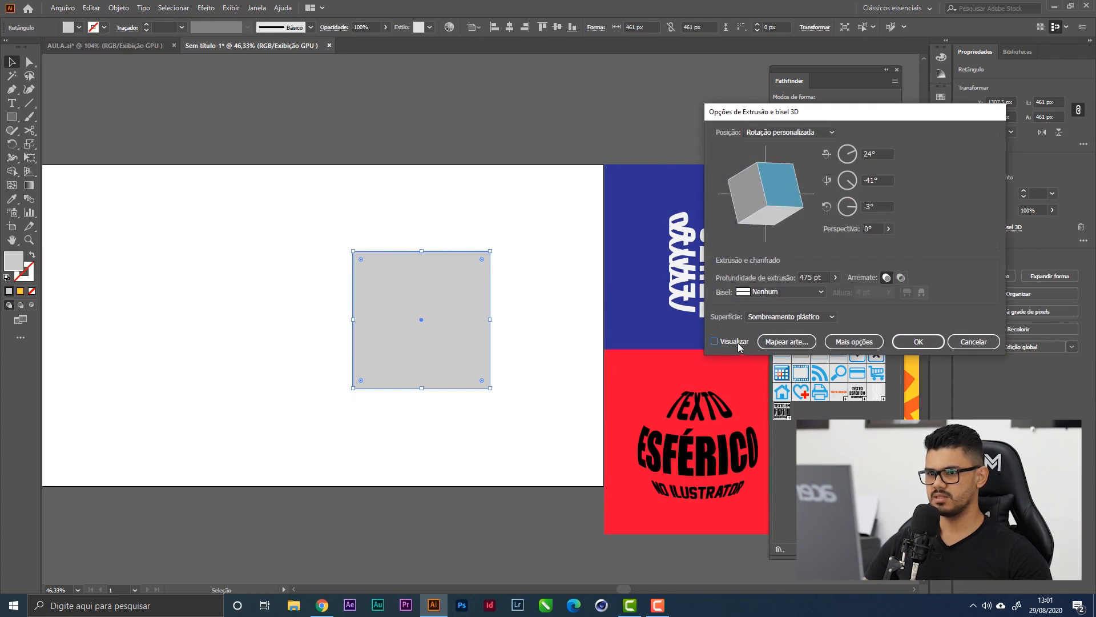
click(786, 342)
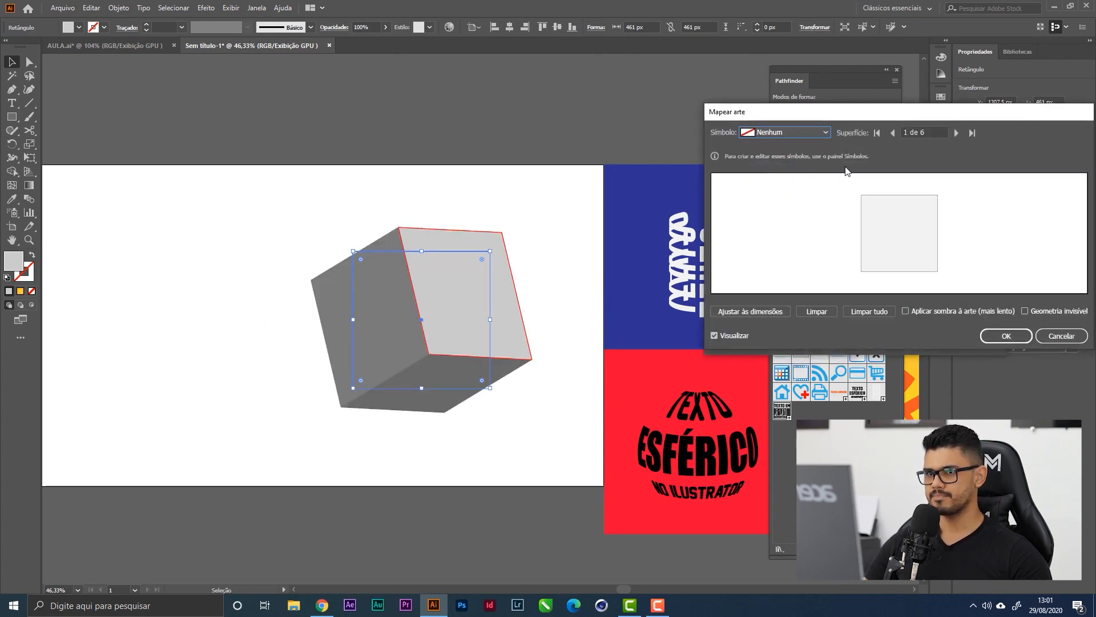
drag(823, 105, 759, 114)
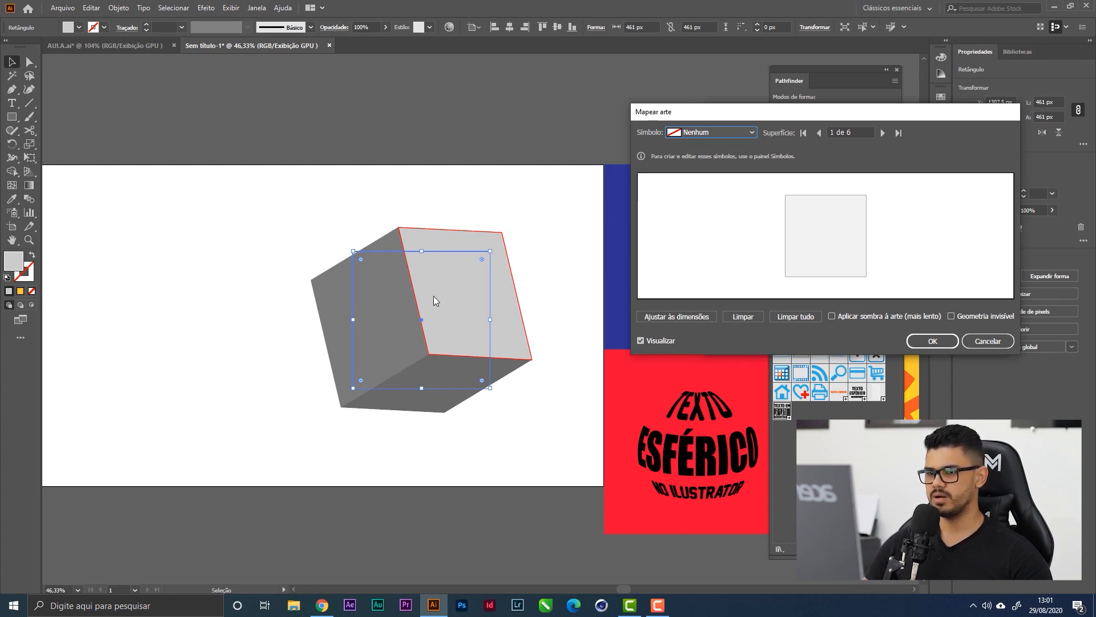
click(731, 133)
click(737, 383)
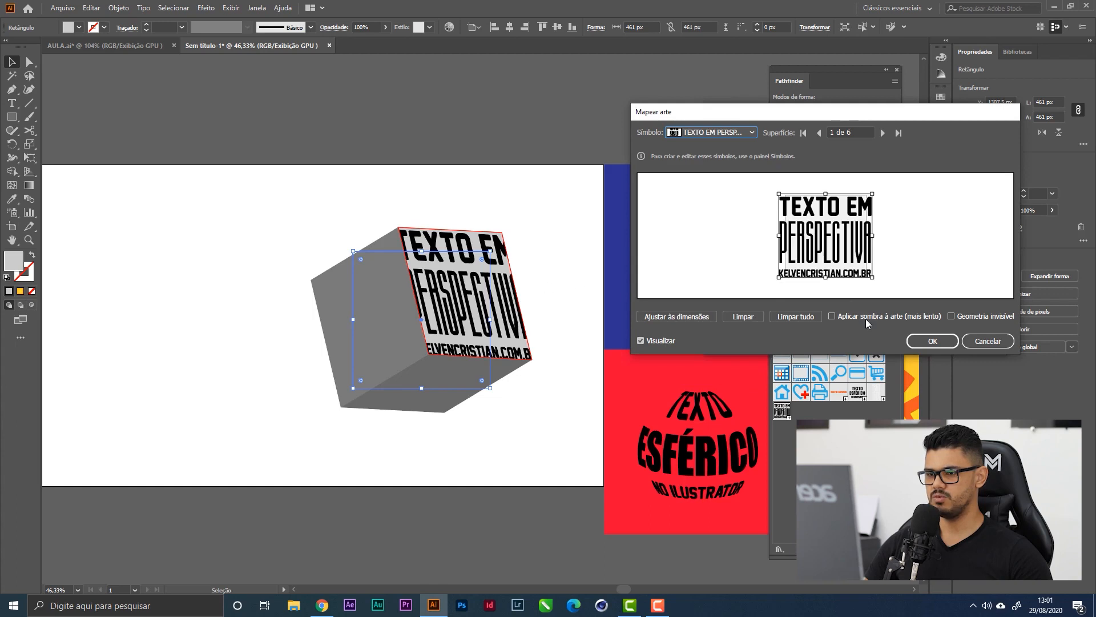
Scale the mapped lettering to fit just inside the edges of surface 1 and briefly preview it with invisible geometry.
click(686, 317)
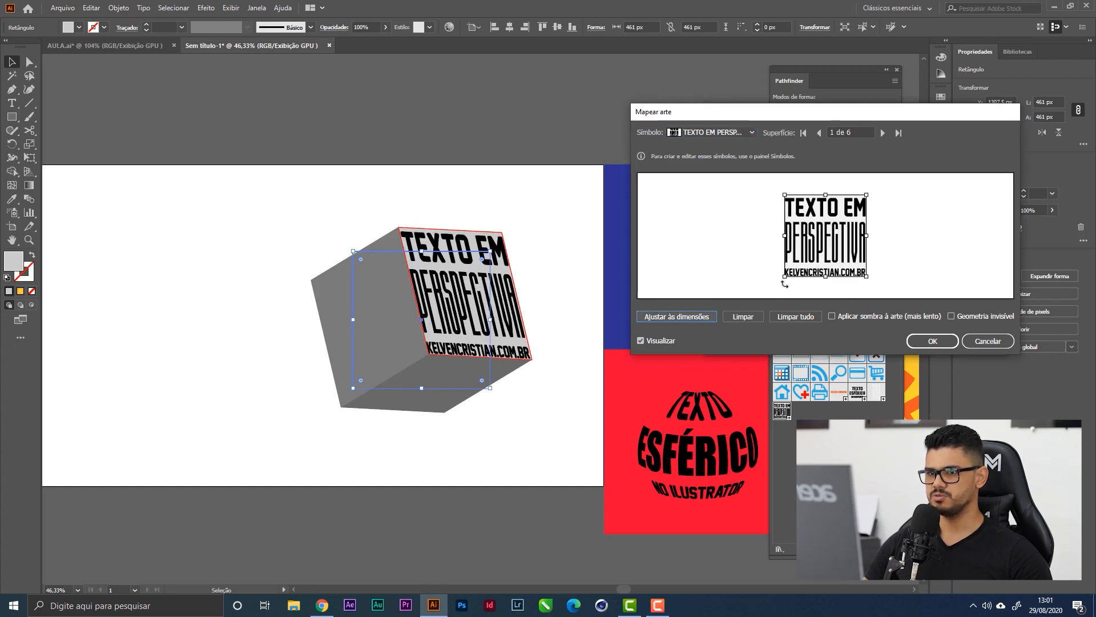
drag(783, 278, 790, 273)
drag(841, 244, 838, 246)
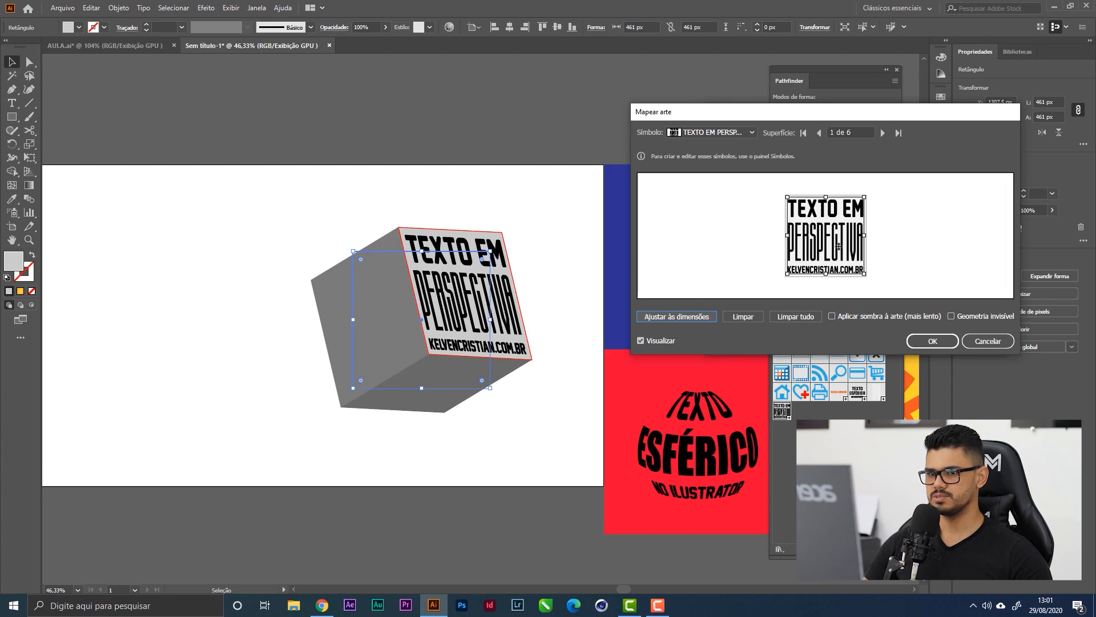
click(999, 317)
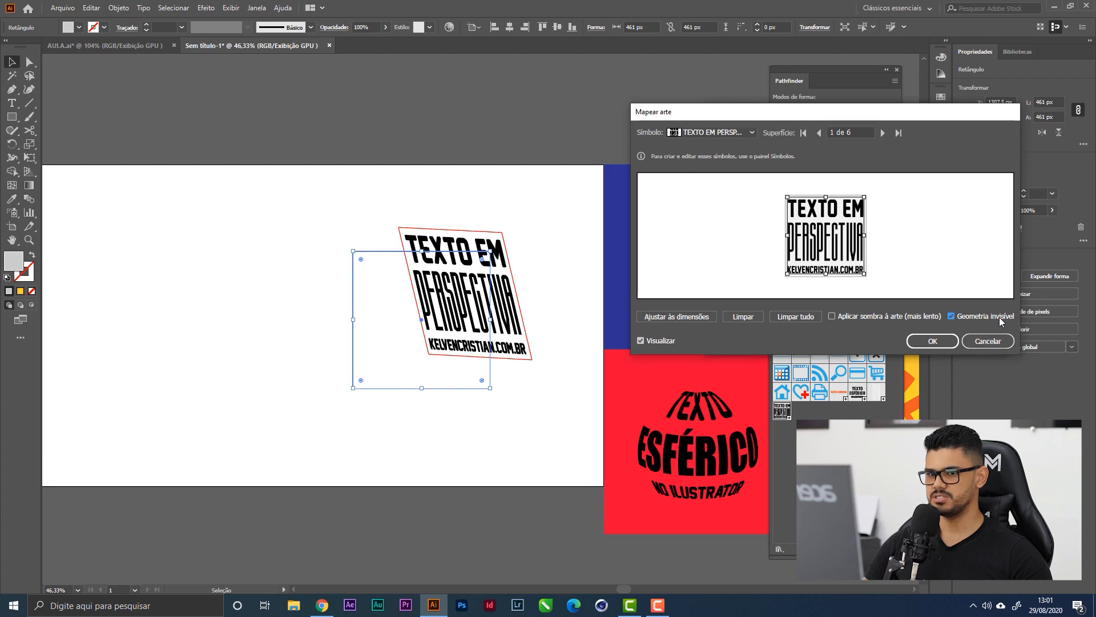
click(985, 317)
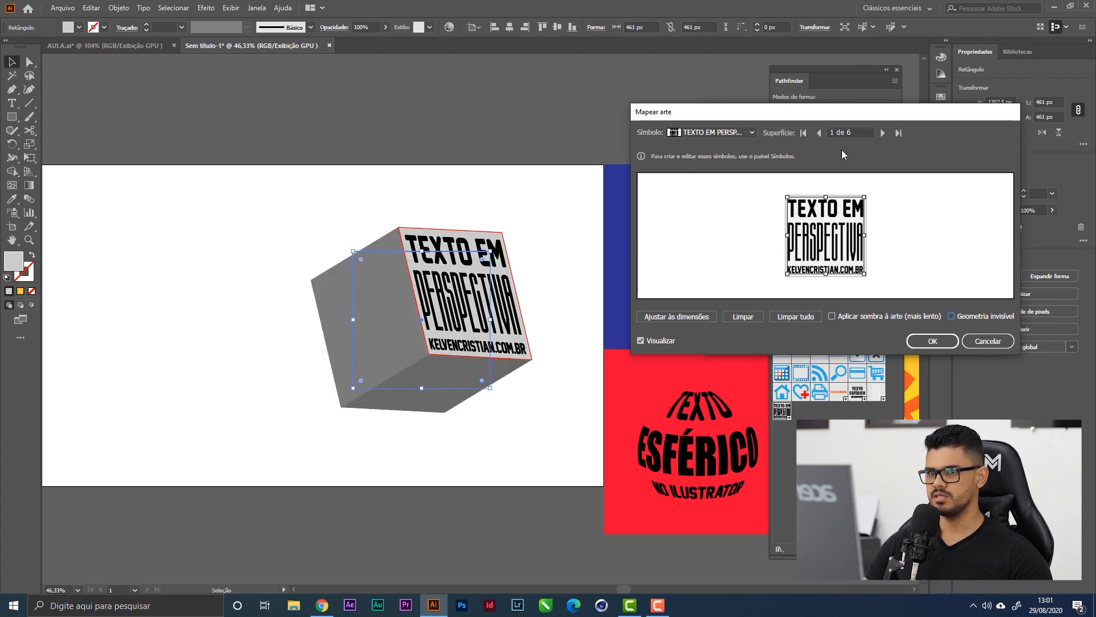
Map the TEXTO ESFÉRICO symbol onto the cube's underside, surface 4 of 6, and rotate it 180°.
click(883, 133)
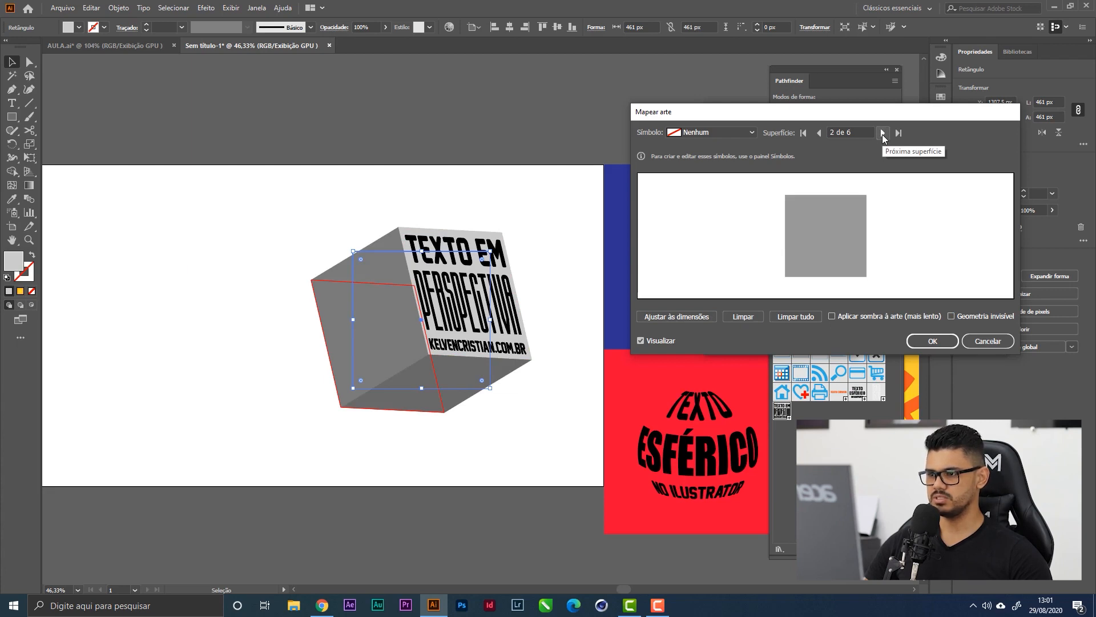
click(883, 133)
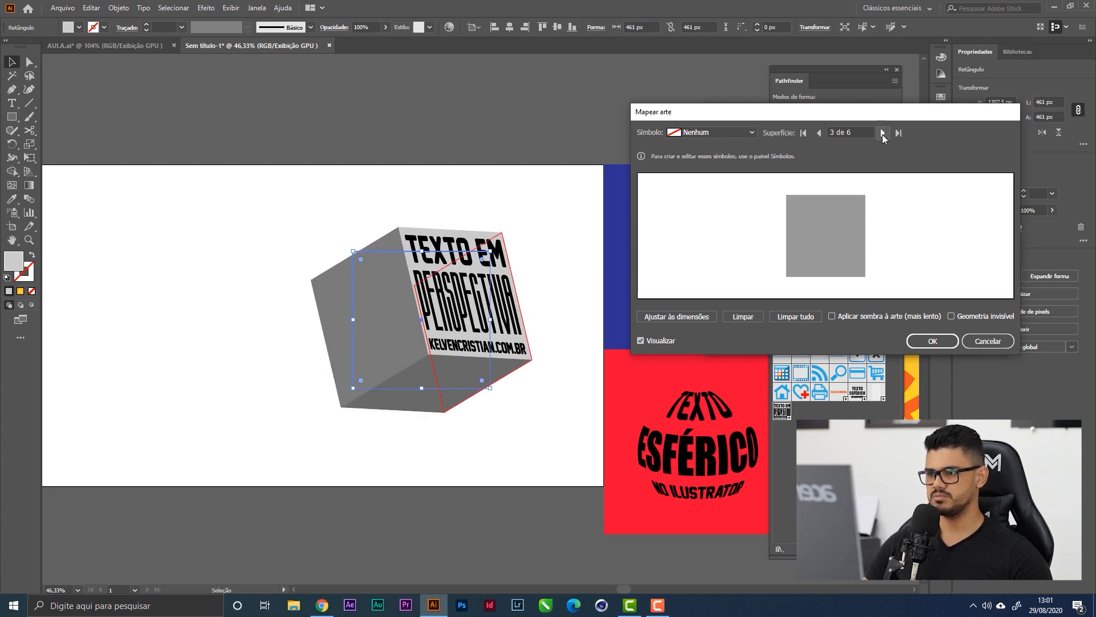
click(883, 133)
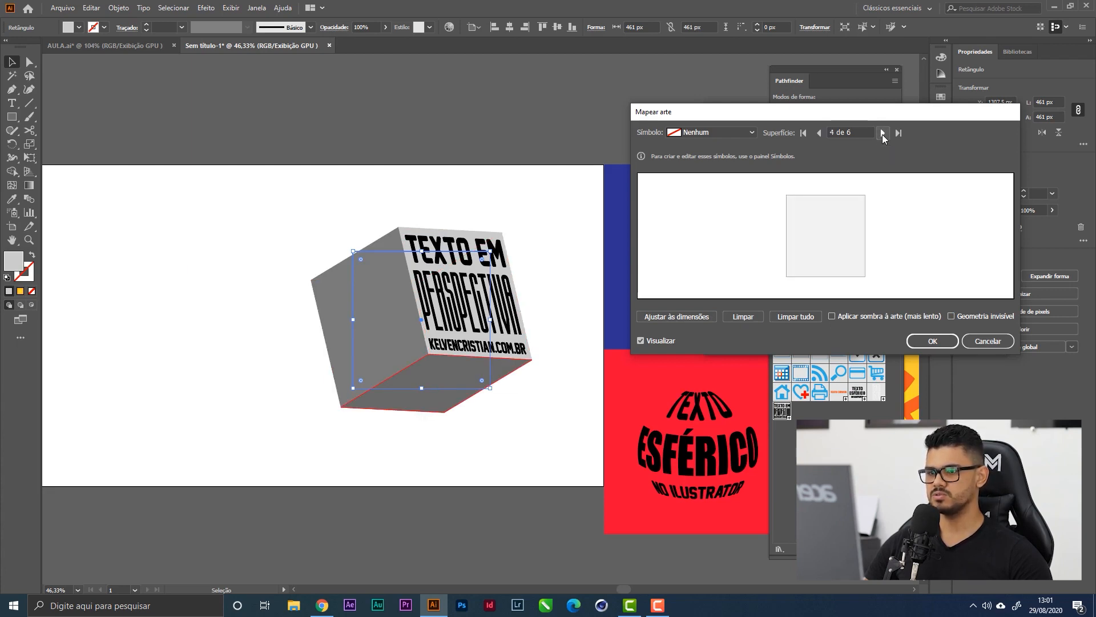
click(688, 132)
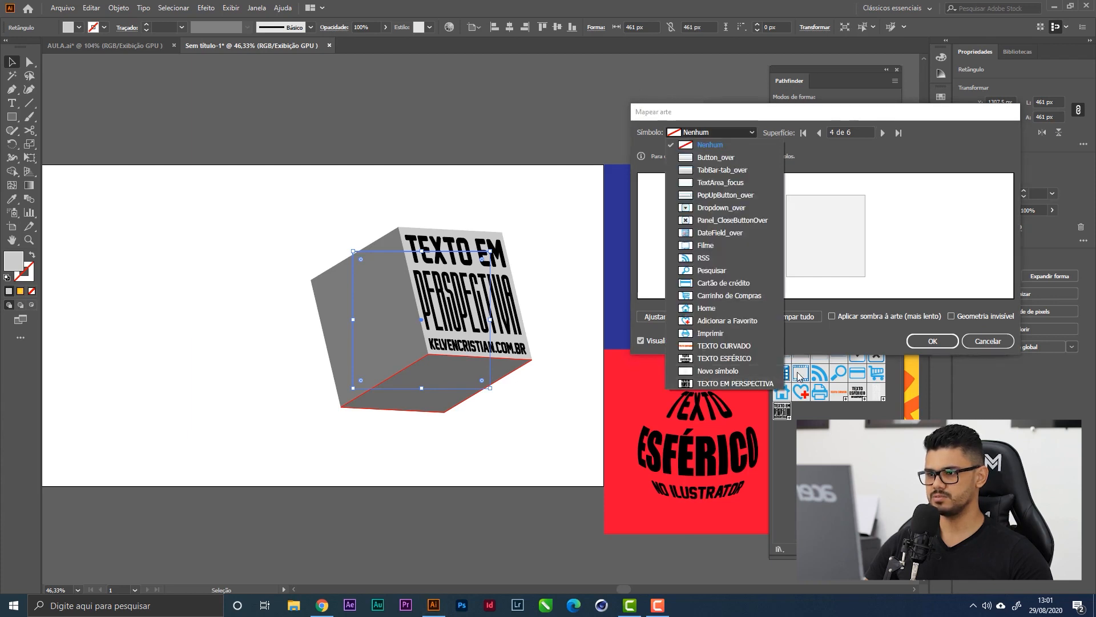
click(761, 359)
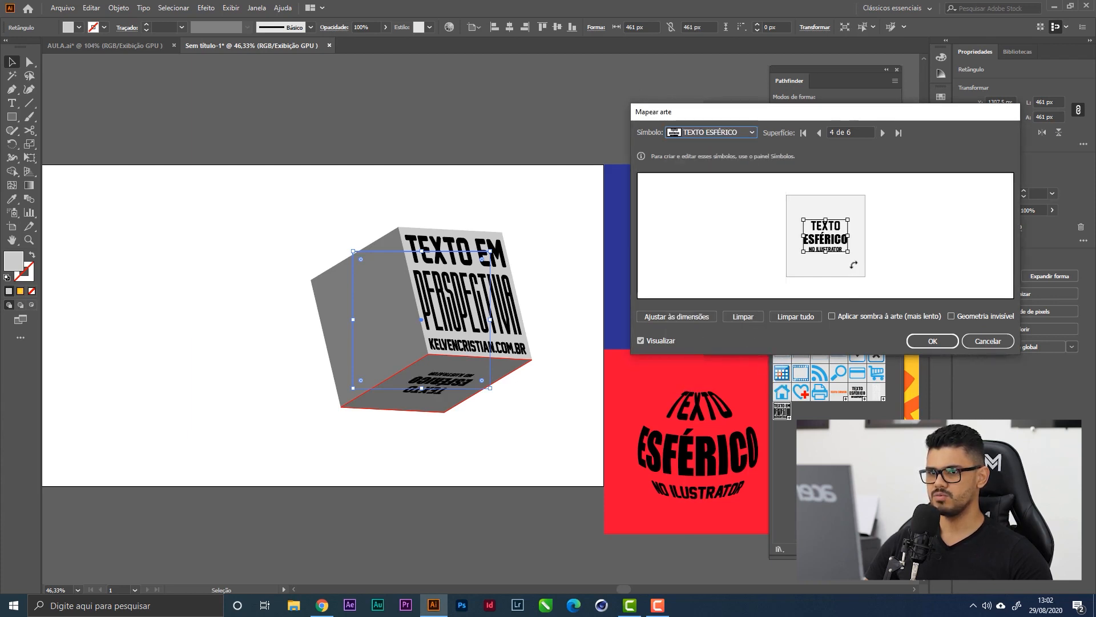
drag(851, 251, 773, 206)
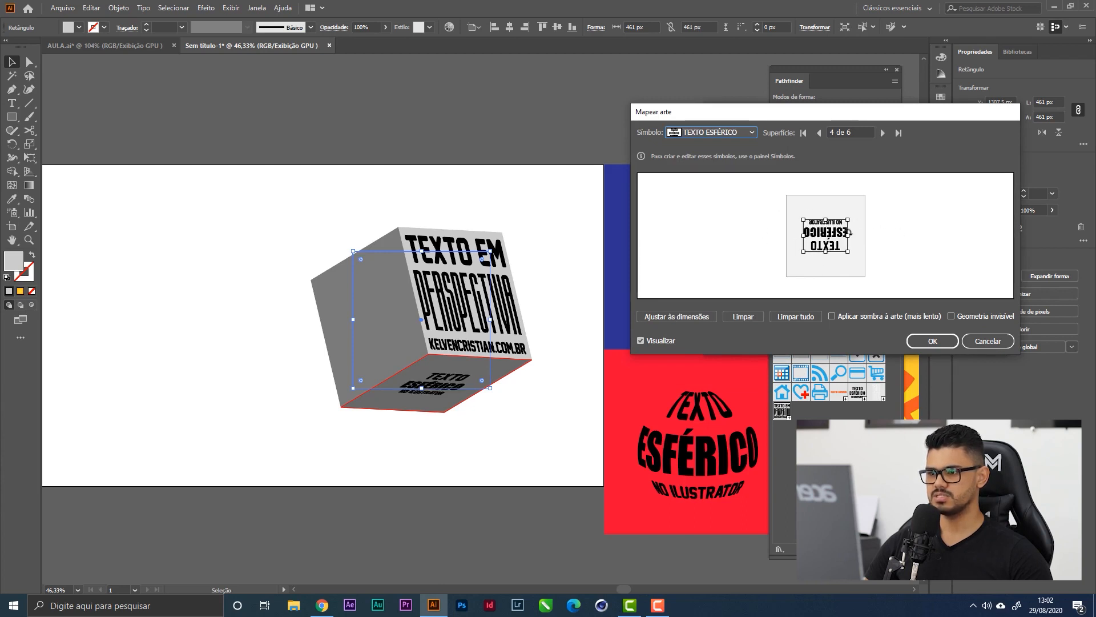
Fit the TEXTO ESFÉRICO symbol to surface 4 of 6, then shrink it slightly so it sits just inside the edges.
click(697, 316)
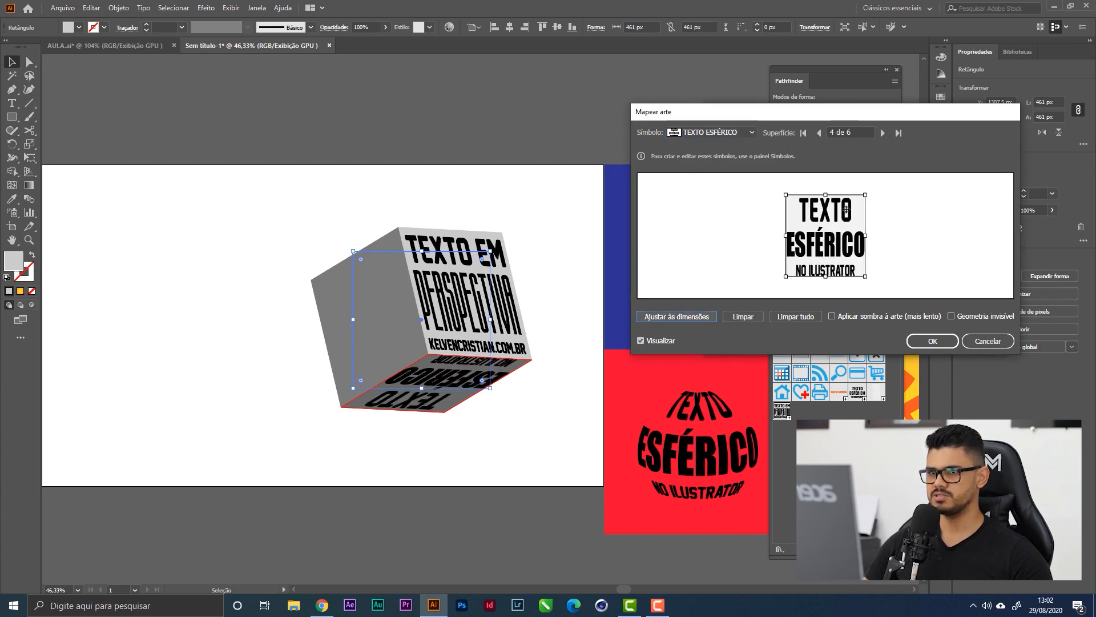
drag(865, 196, 849, 228)
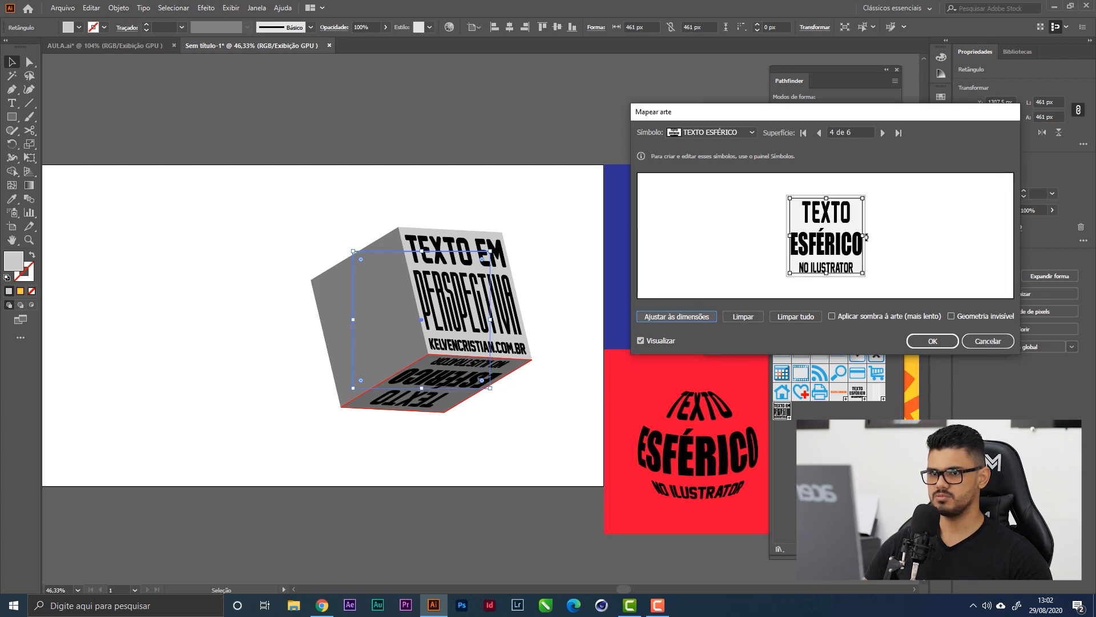
drag(864, 277, 842, 250)
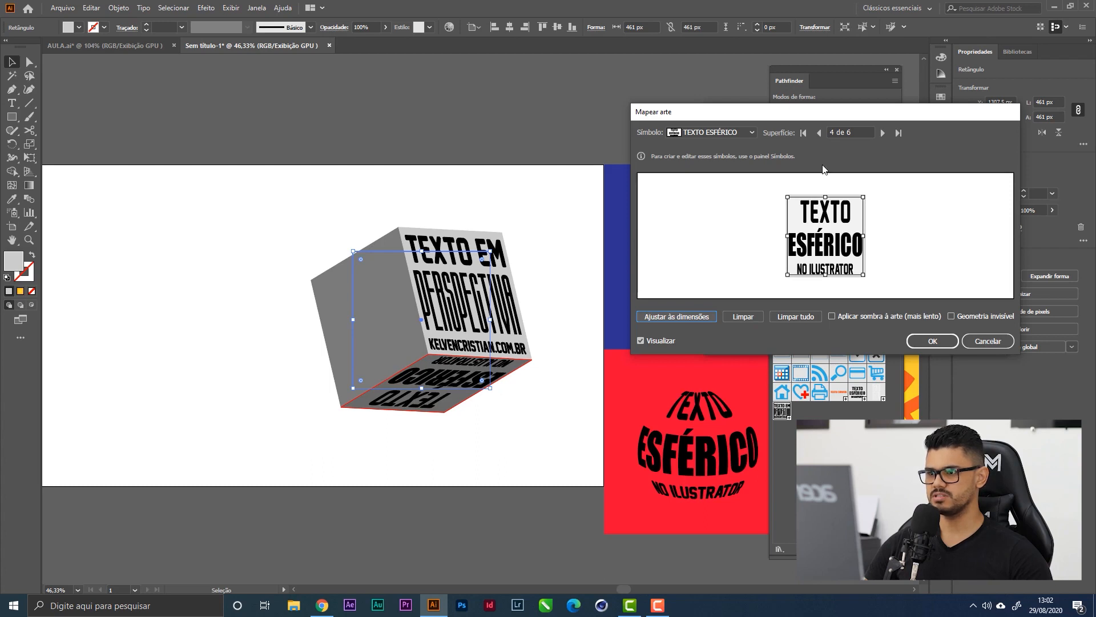
Map the TEXTO EM PERSPECTIVA symbol onto surface 5 of 6 and scale it to fit just inside the face's edges.
click(883, 132)
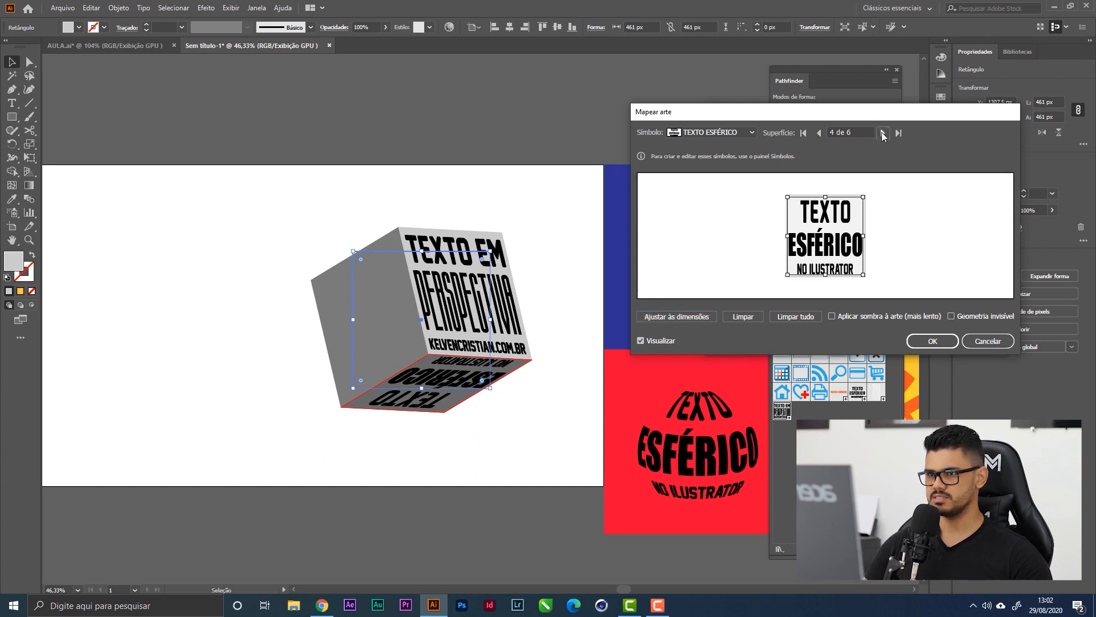
click(746, 131)
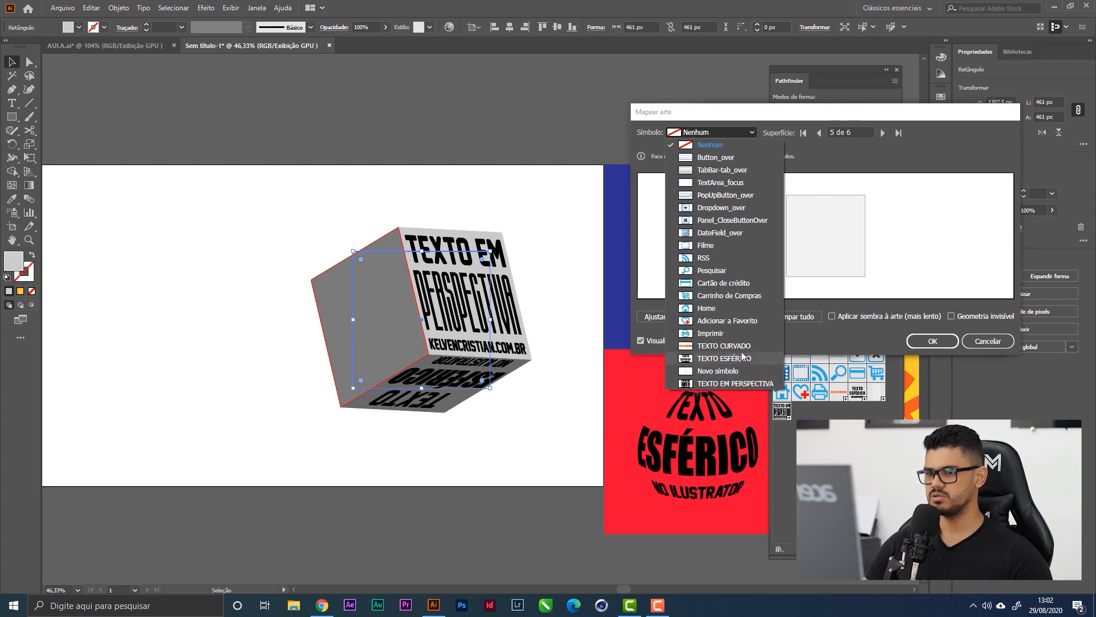
click(737, 383)
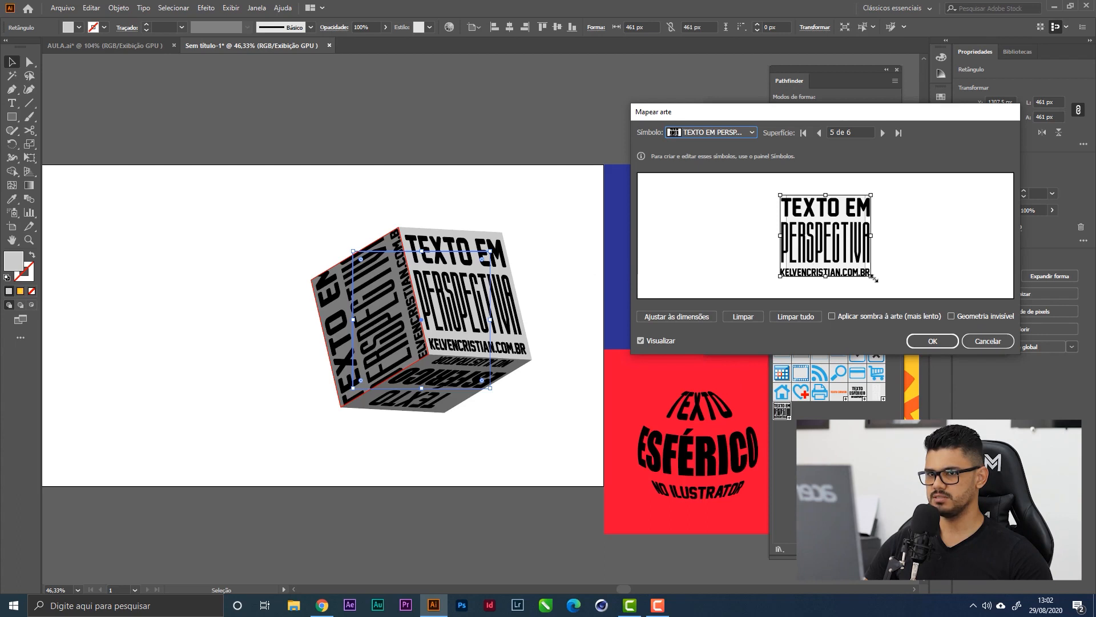
drag(871, 280, 855, 277)
drag(838, 237, 789, 236)
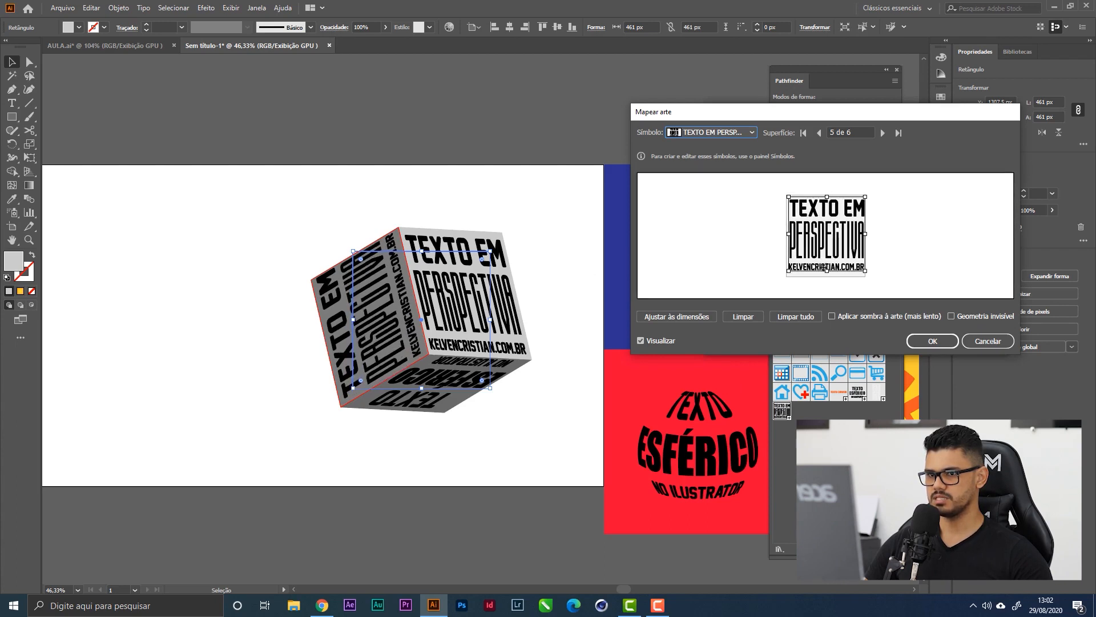
drag(828, 275, 827, 242)
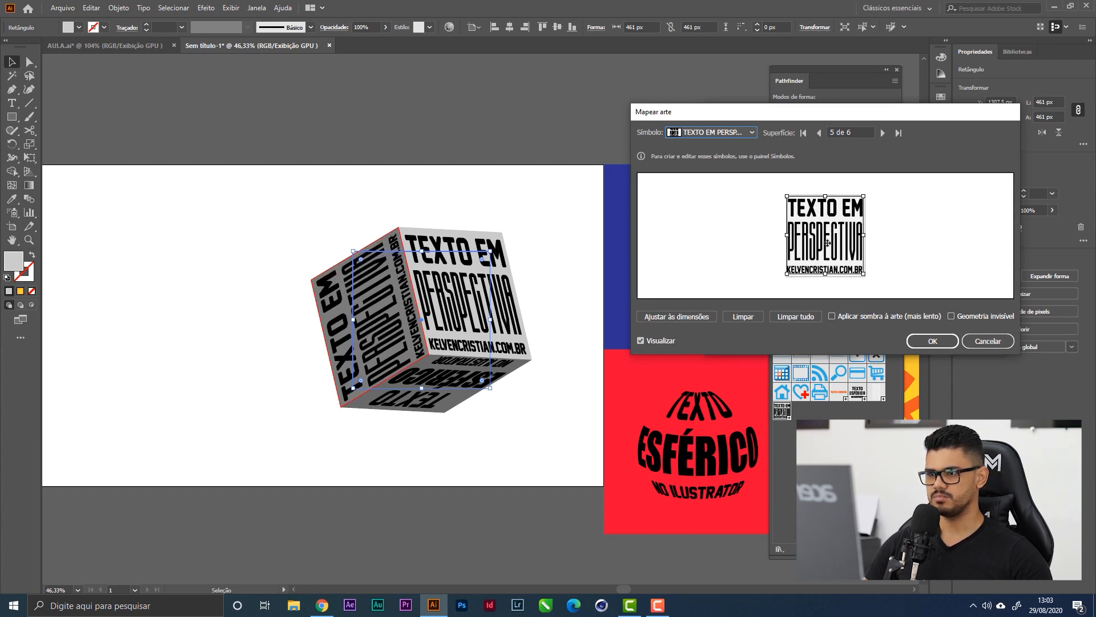
Make the cube's geometry invisible so only the mapped lettering shows, apply the mapping, and reselect the cube.
click(975, 317)
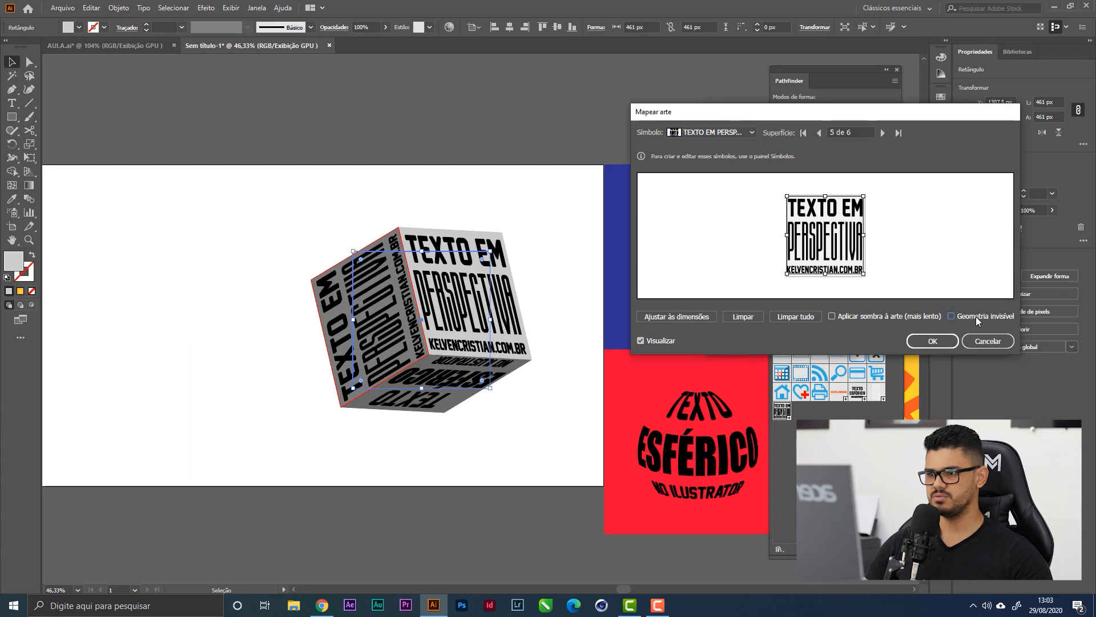
click(934, 341)
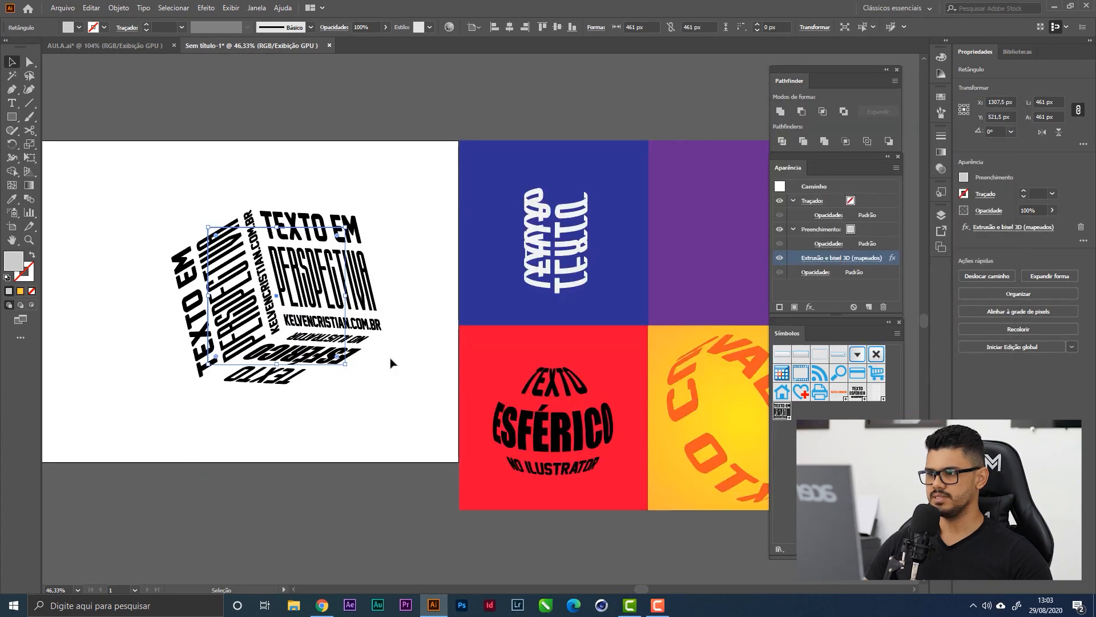
click(392, 363)
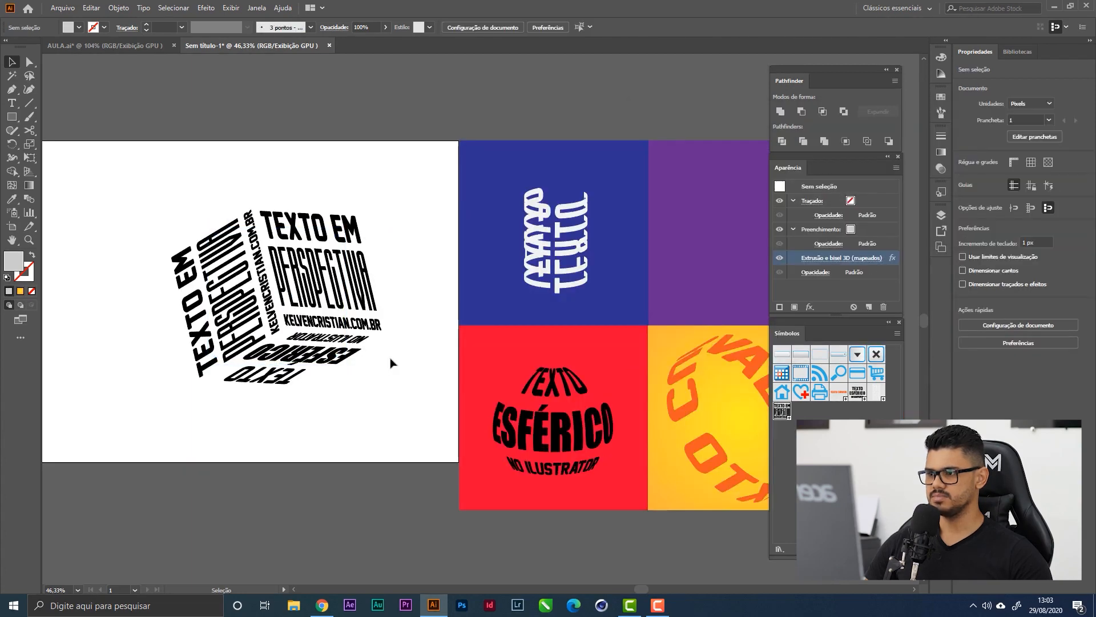
drag(428, 371, 403, 427)
drag(155, 218, 362, 440)
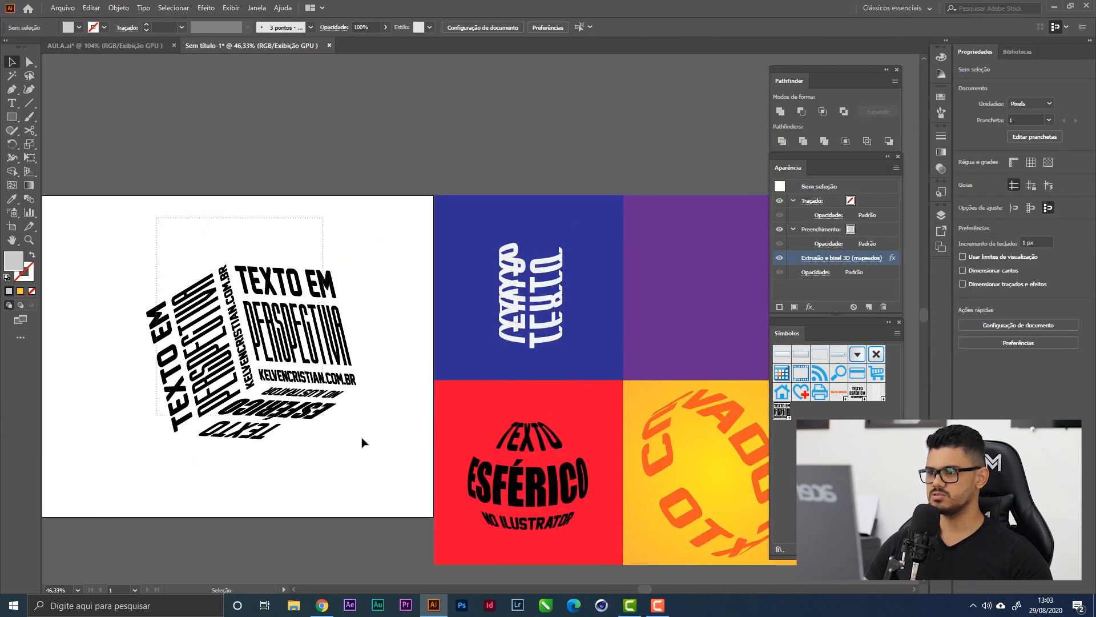
drag(391, 374, 311, 345)
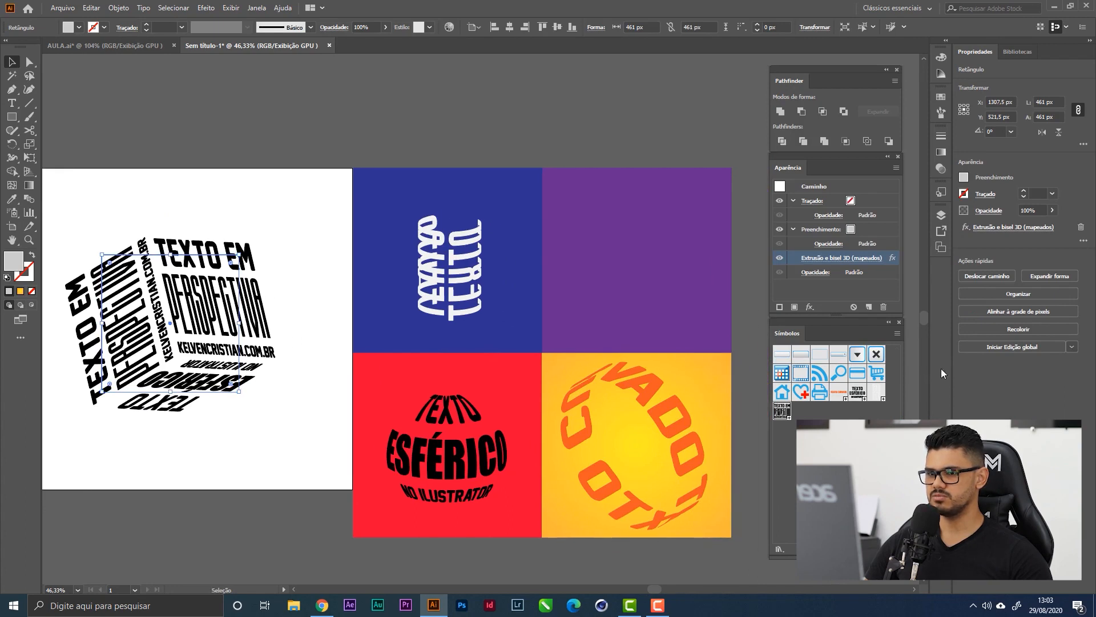
Edit the TEXTO EM PERSPECTIVA symbol by filling its lettering with golden yellow and scaling it down, then return to the artwork.
double_click(781, 411)
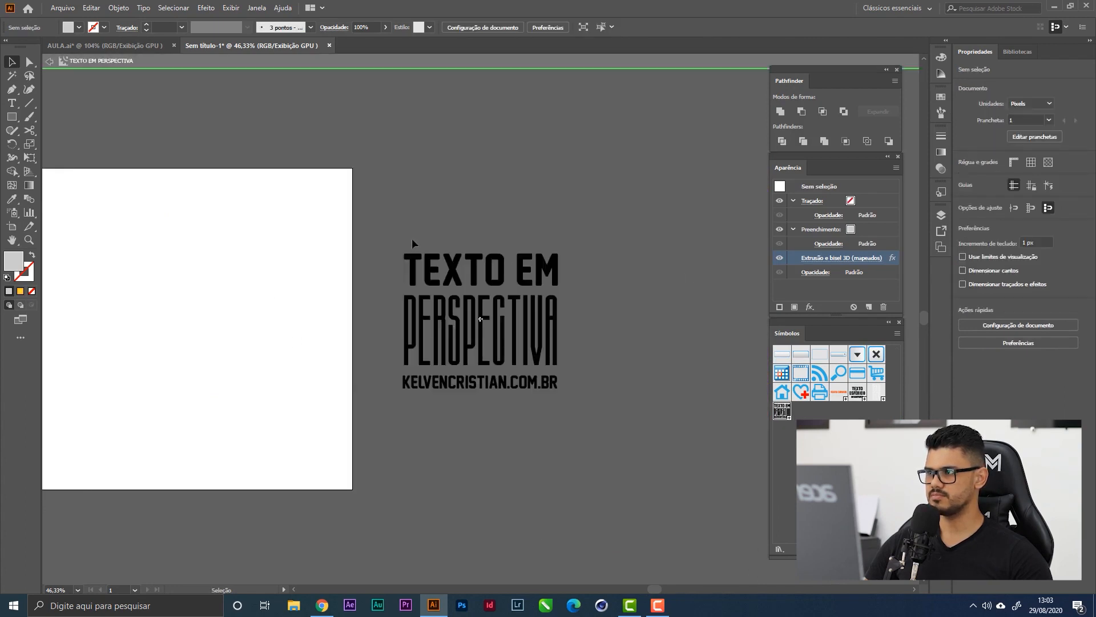
click(488, 360)
click(78, 27)
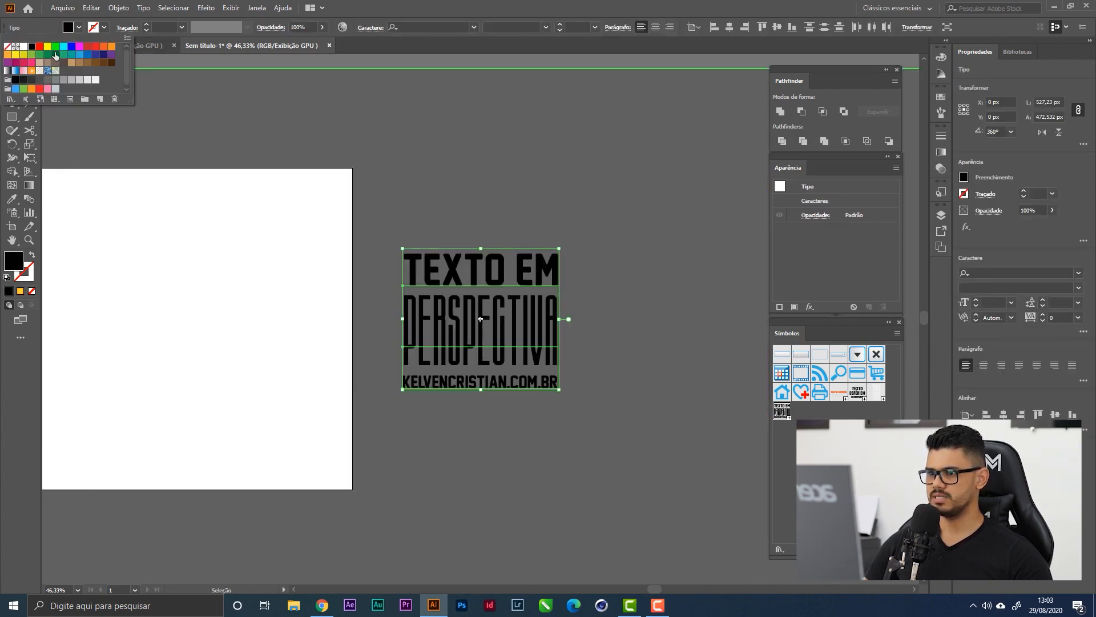
click(48, 46)
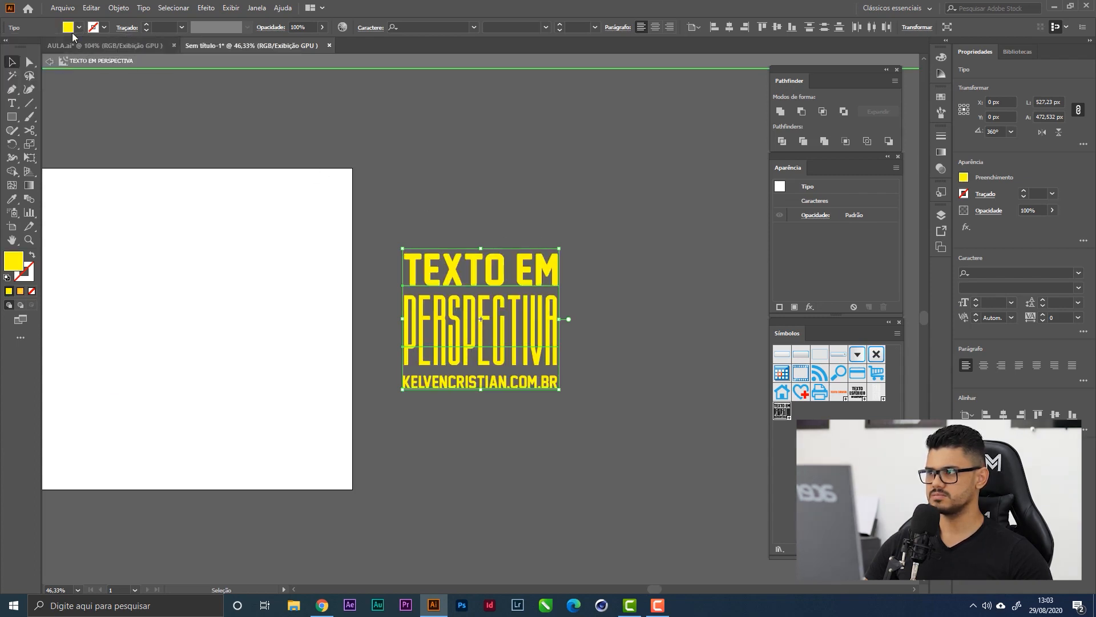
double_click(14, 264)
drag(451, 217, 451, 220)
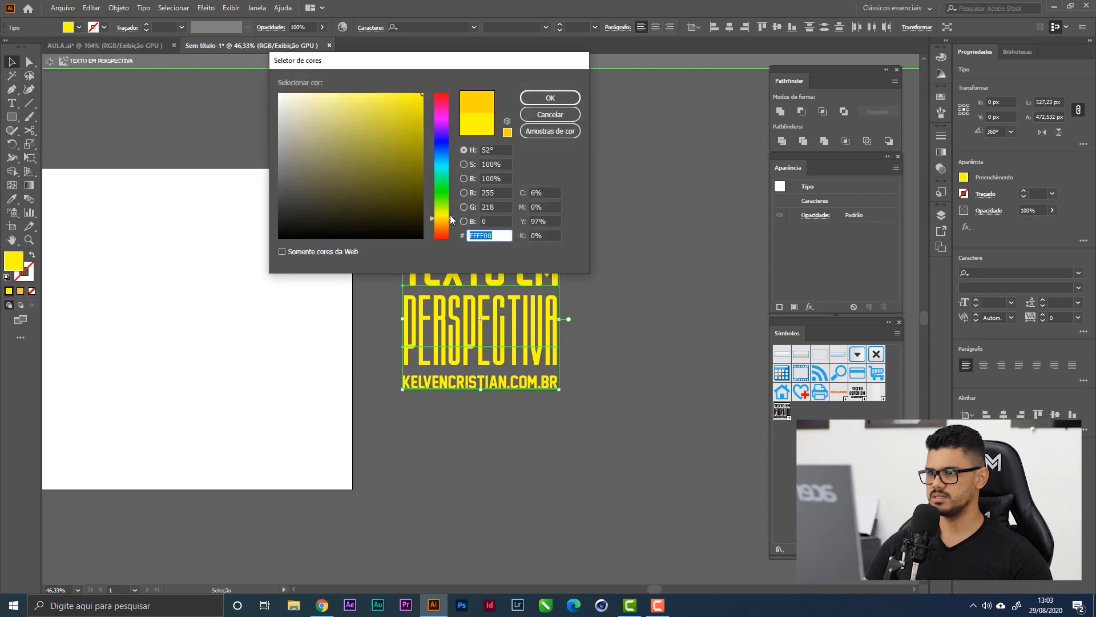
click(568, 98)
drag(561, 248, 546, 239)
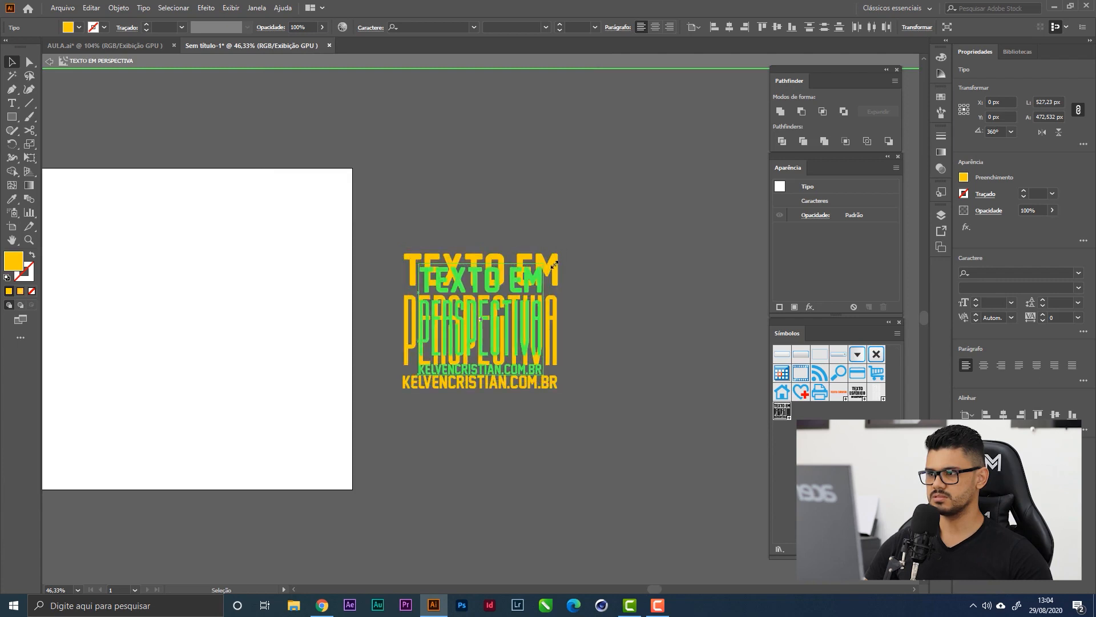
click(529, 214)
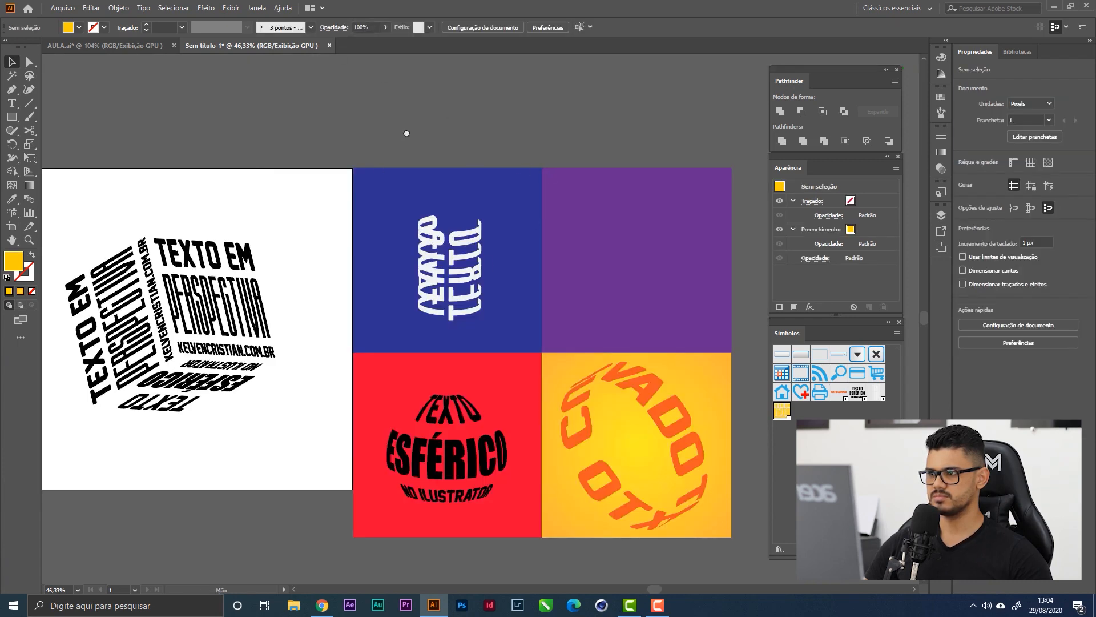
Reopen the cube's extrusion effect with preview on and refit the yellow lettering just inside the edges of surface 1 of 6.
drag(407, 133, 496, 78)
click(260, 252)
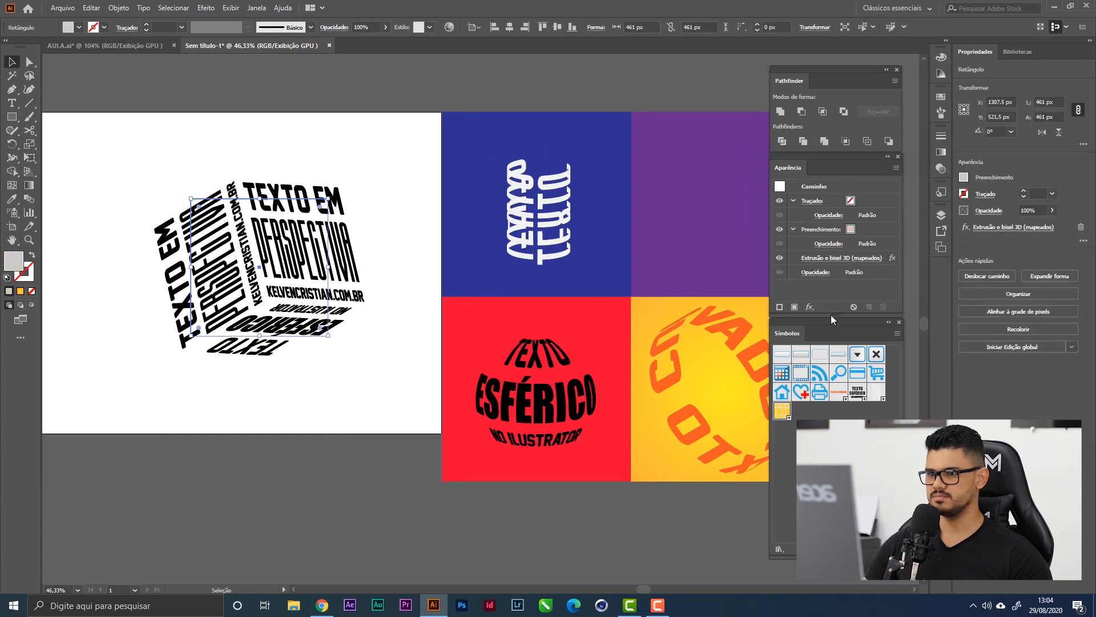
click(852, 259)
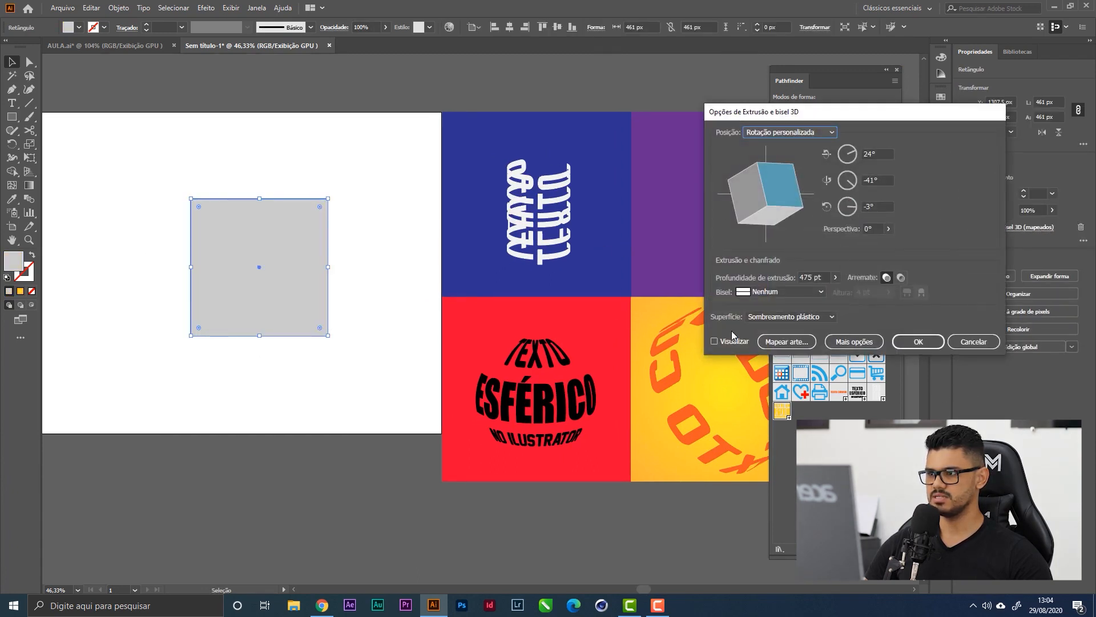
click(714, 341)
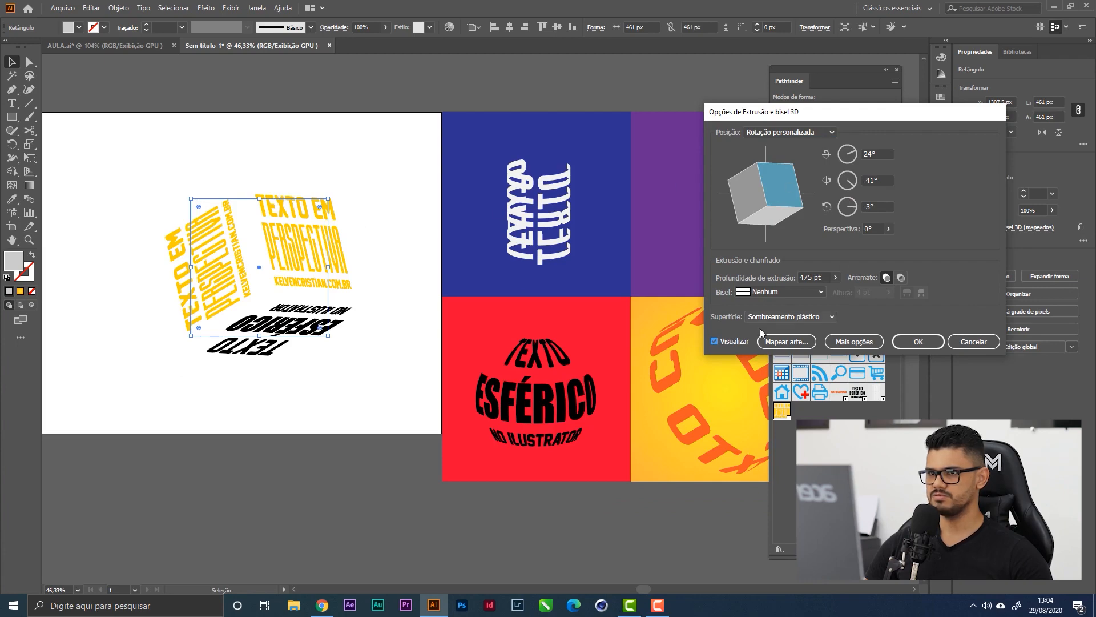
click(786, 342)
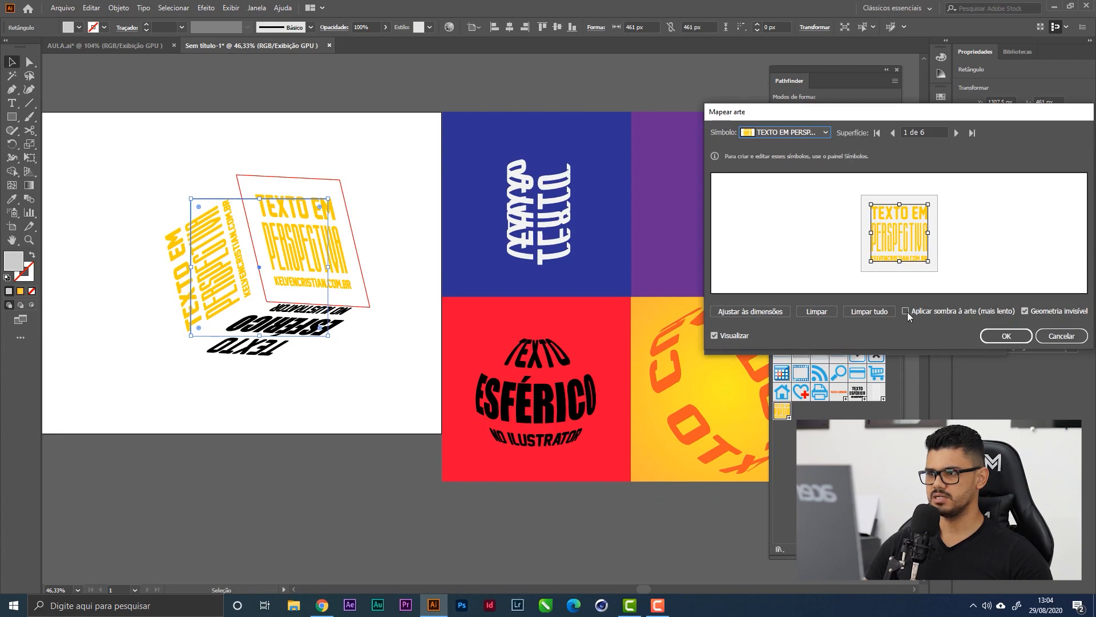
click(750, 311)
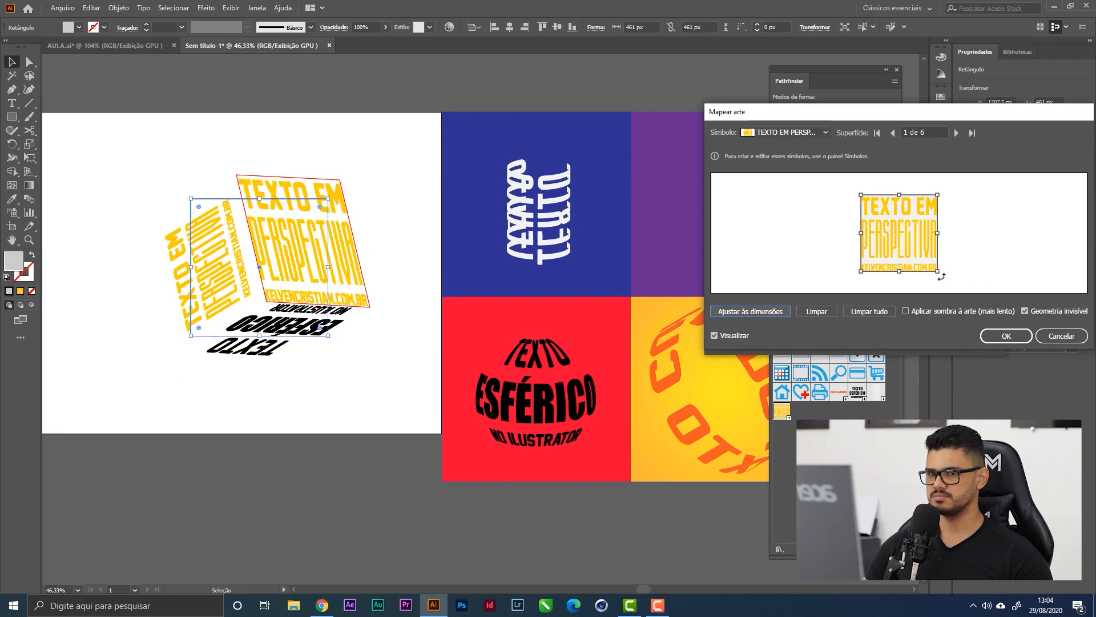
drag(938, 273, 919, 247)
click(805, 135)
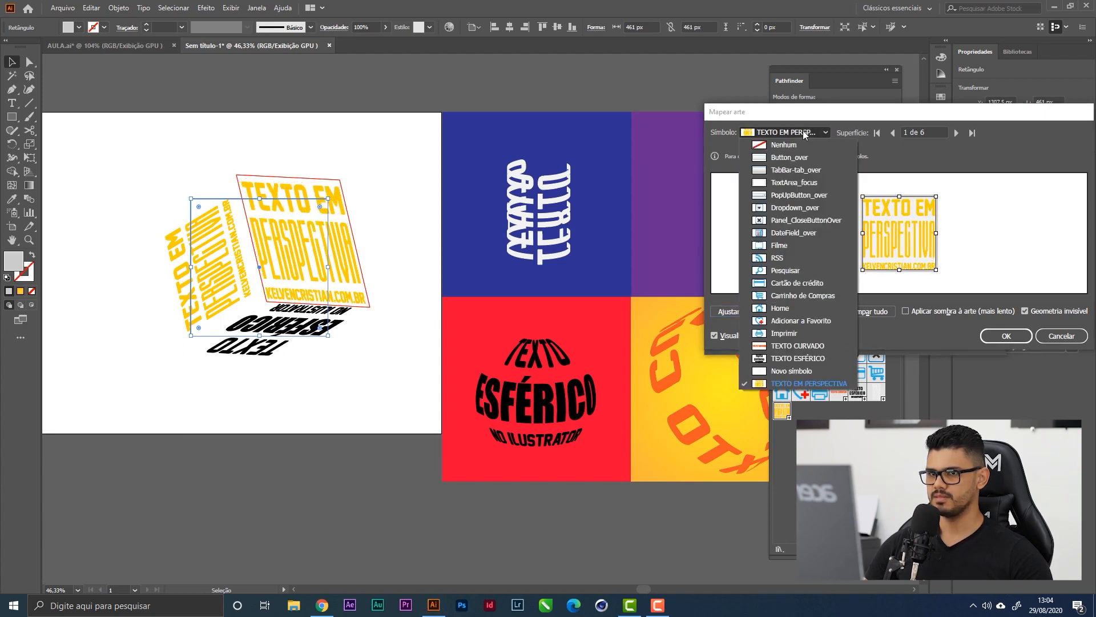
click(983, 178)
Enlarge the yellow lettering on surface 5 of 6 to just inside the face's edges and apply the extrusion changes.
click(960, 131)
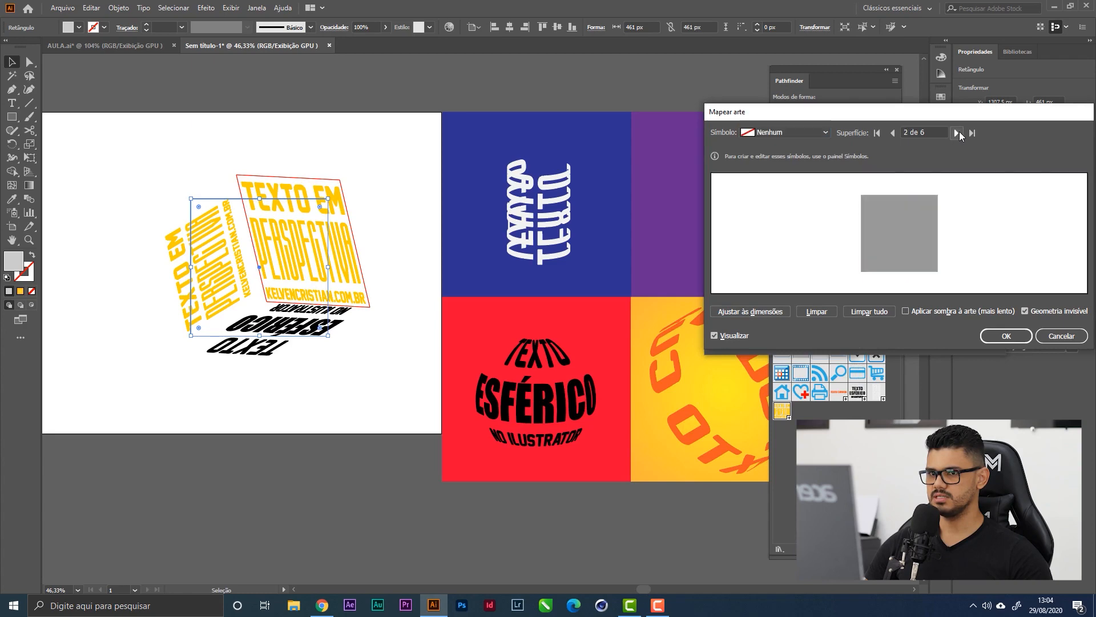
click(959, 131)
click(959, 131)
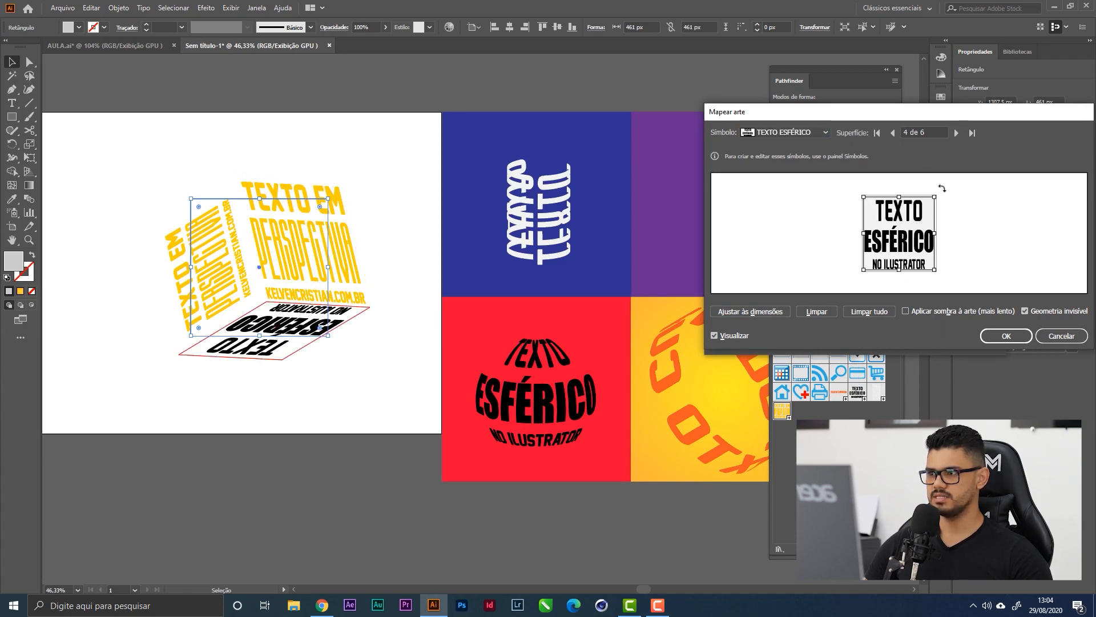
click(956, 133)
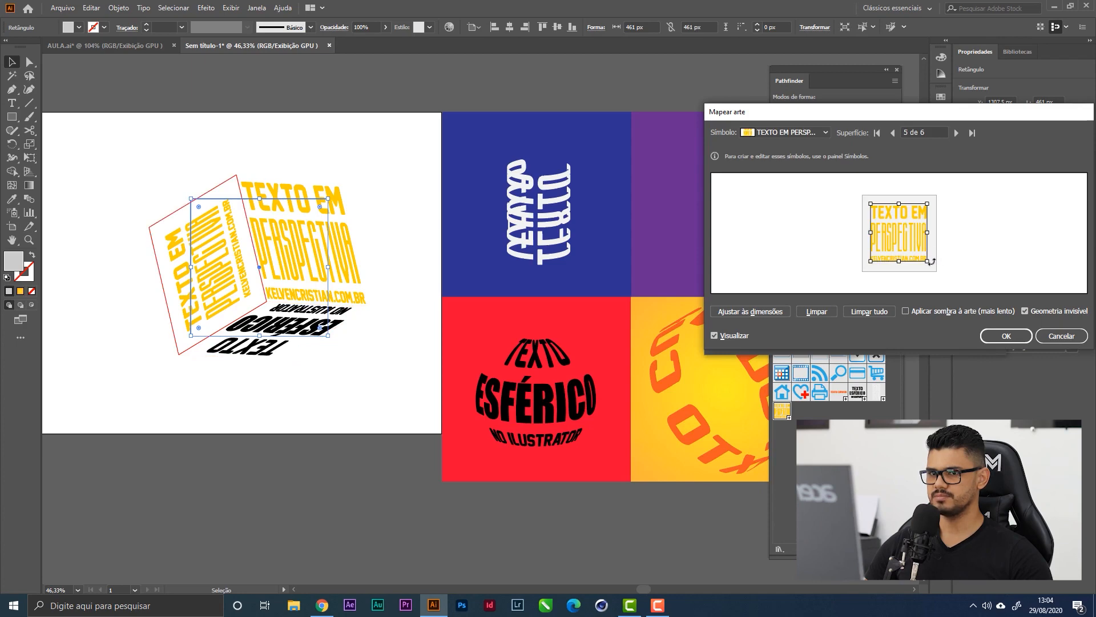
drag(932, 268, 937, 270)
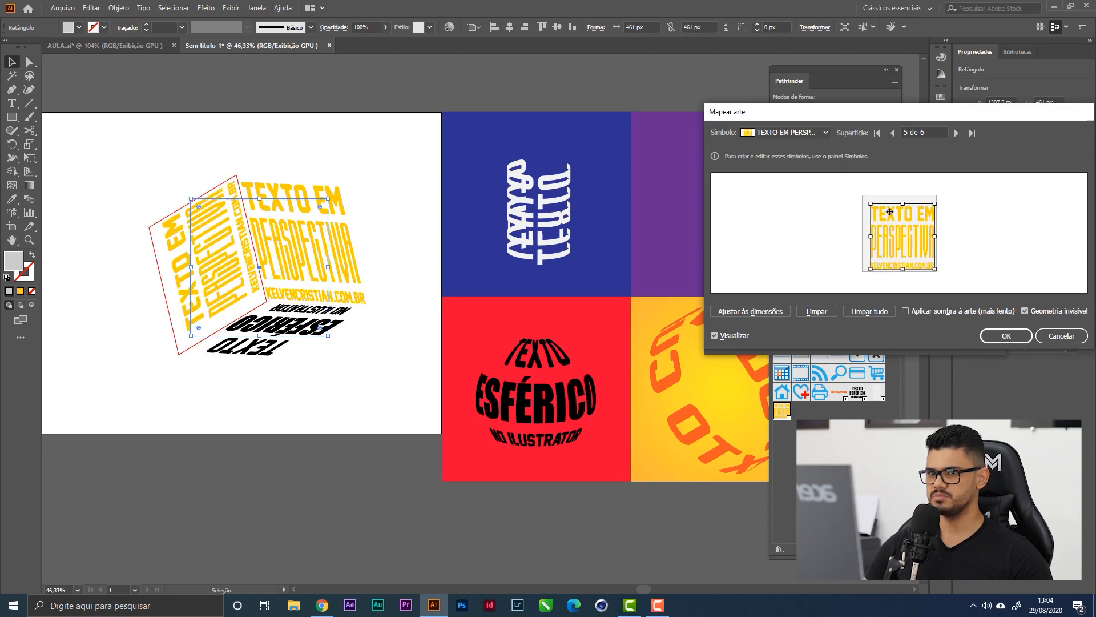
drag(869, 202, 862, 195)
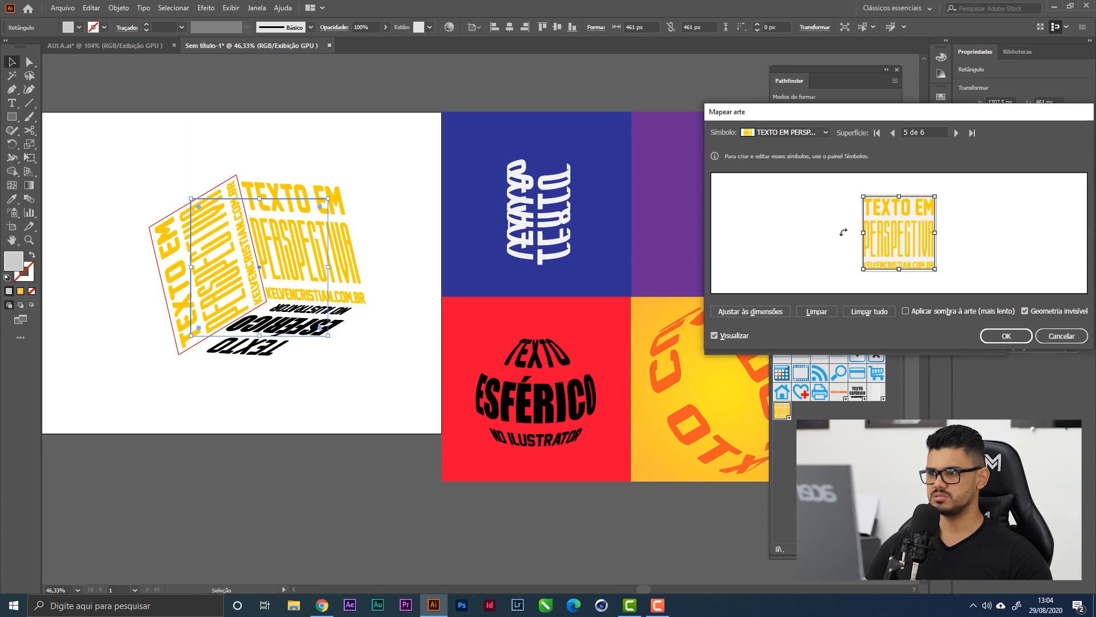
click(1005, 336)
click(917, 342)
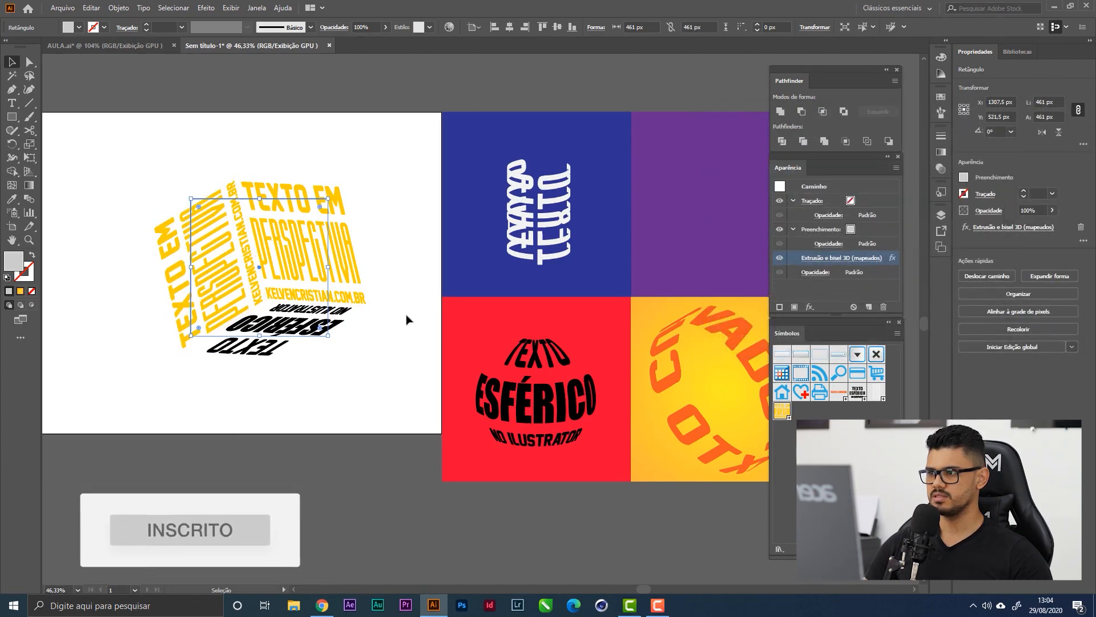
Move the cube lettering from the white artboard onto the purple square and select it there.
drag(409, 318, 284, 277)
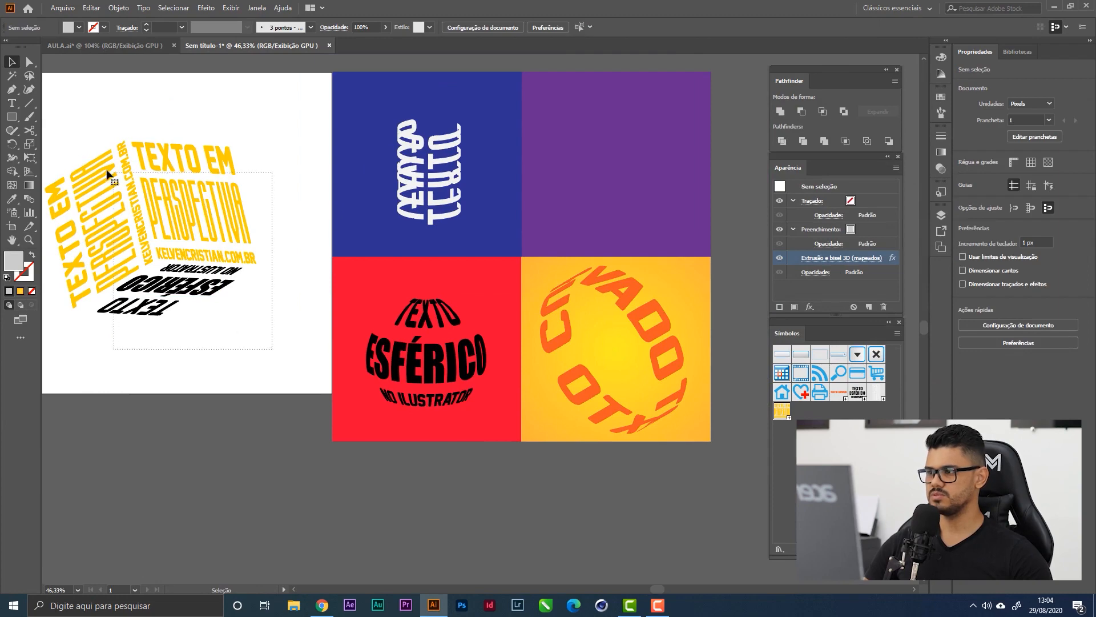
click(164, 214)
drag(163, 212, 630, 151)
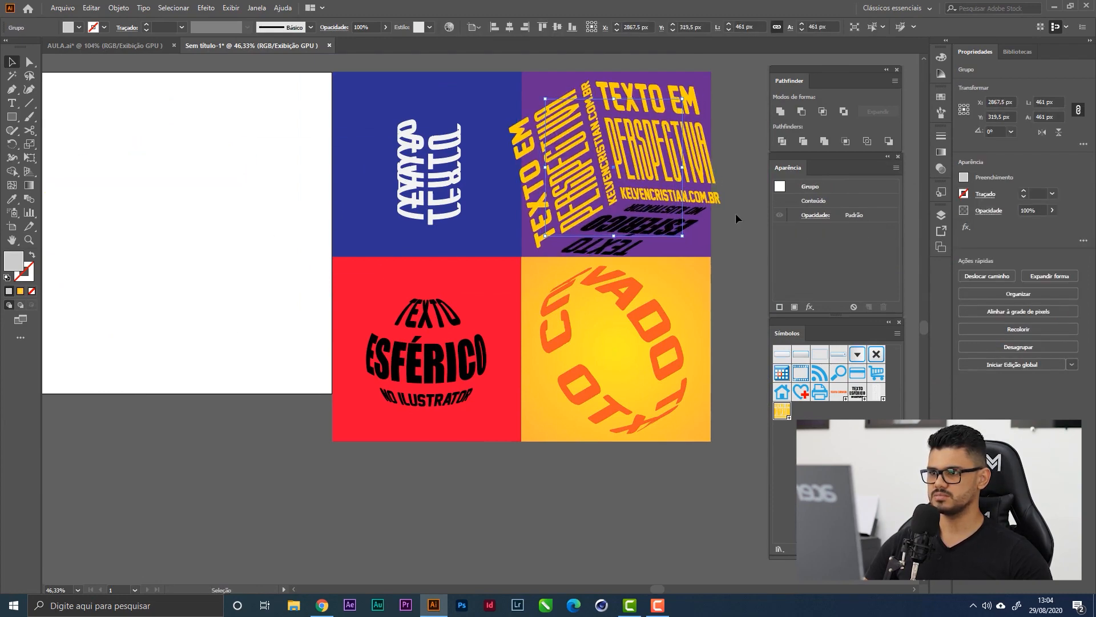
scroll(563, 282, up, 2)
click(406, 162)
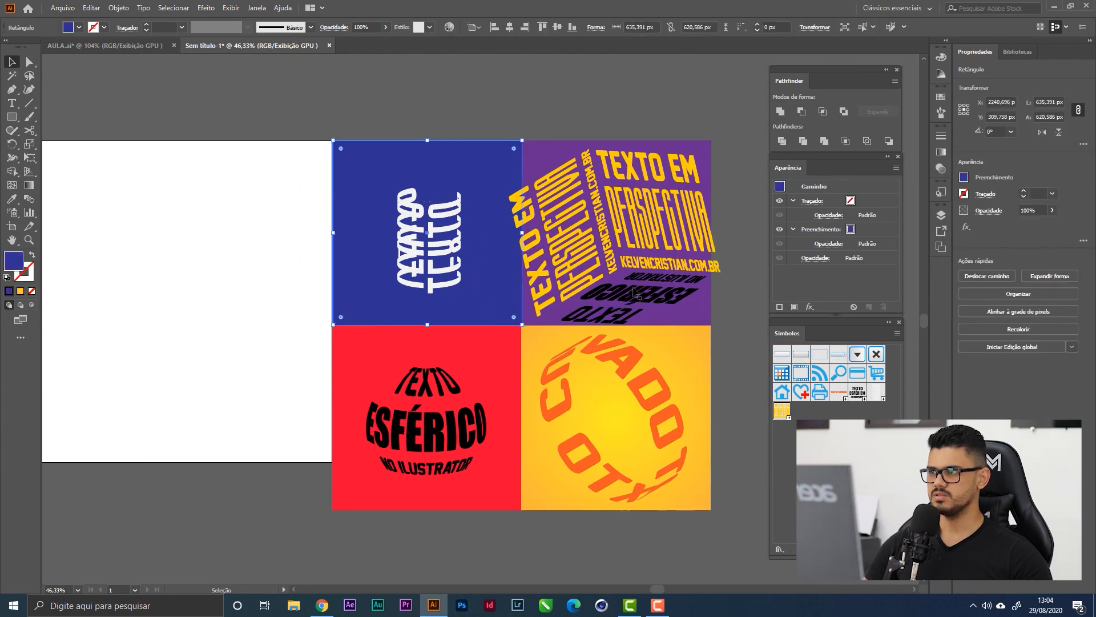
click(577, 317)
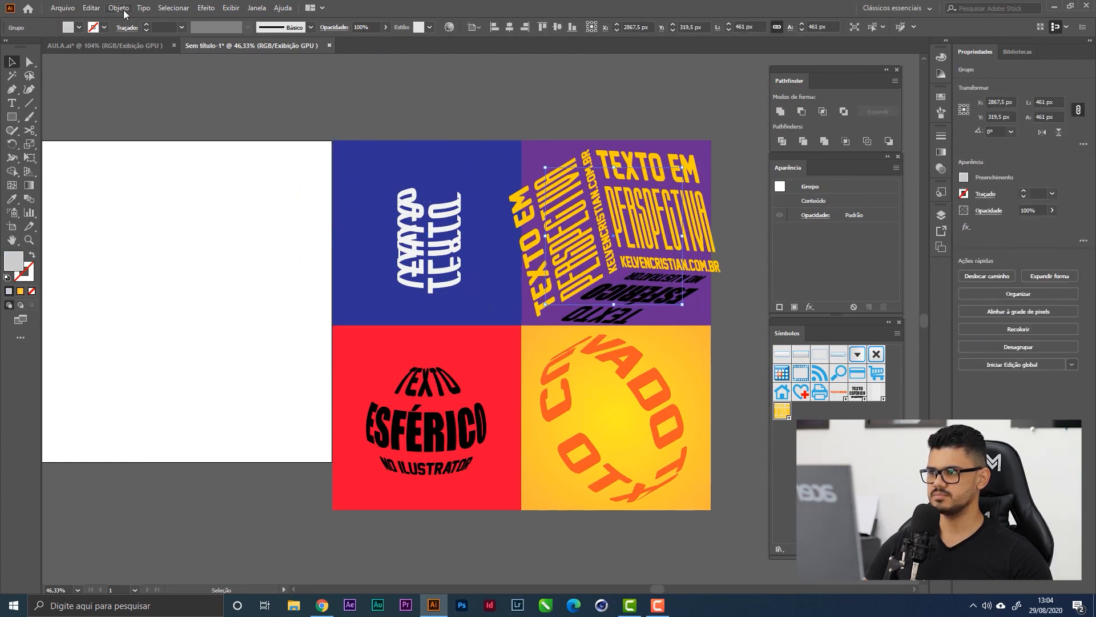
Expand the cube lettering's appearance, scale it proportionally to about 591 × 496 px and position it inside the purple square.
click(120, 8)
click(155, 154)
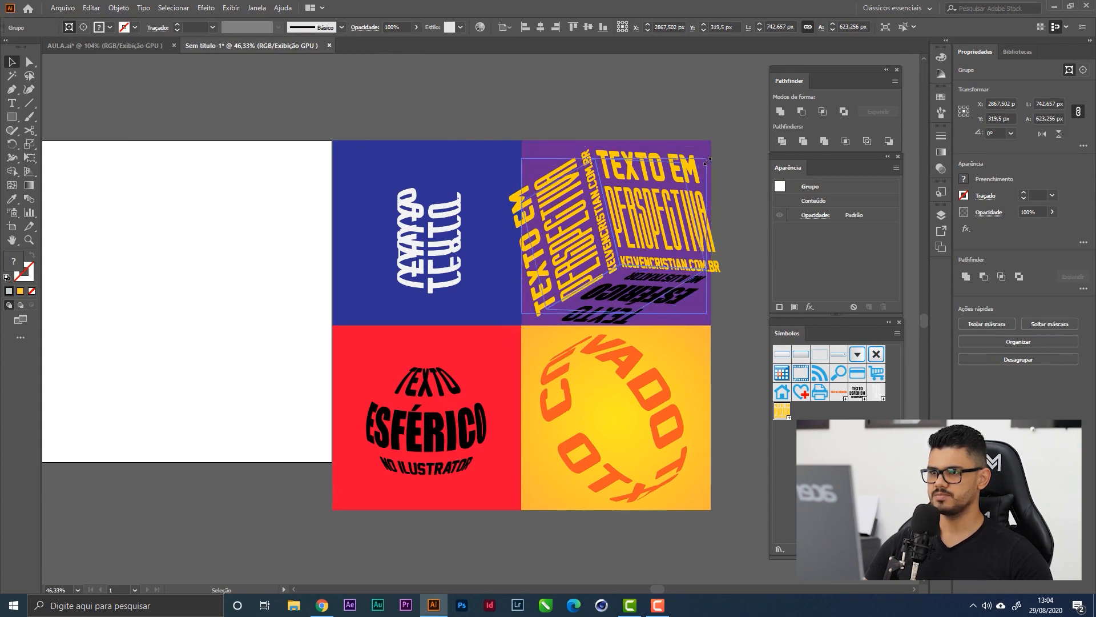
drag(707, 162, 694, 182)
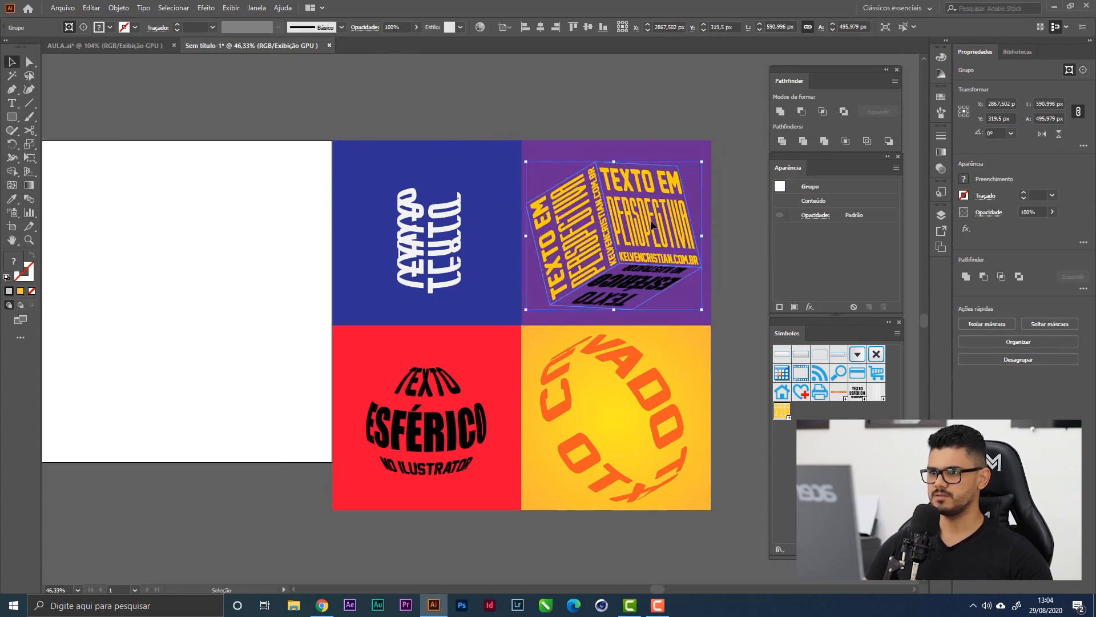
drag(649, 222, 681, 226)
click(682, 226)
click(622, 234)
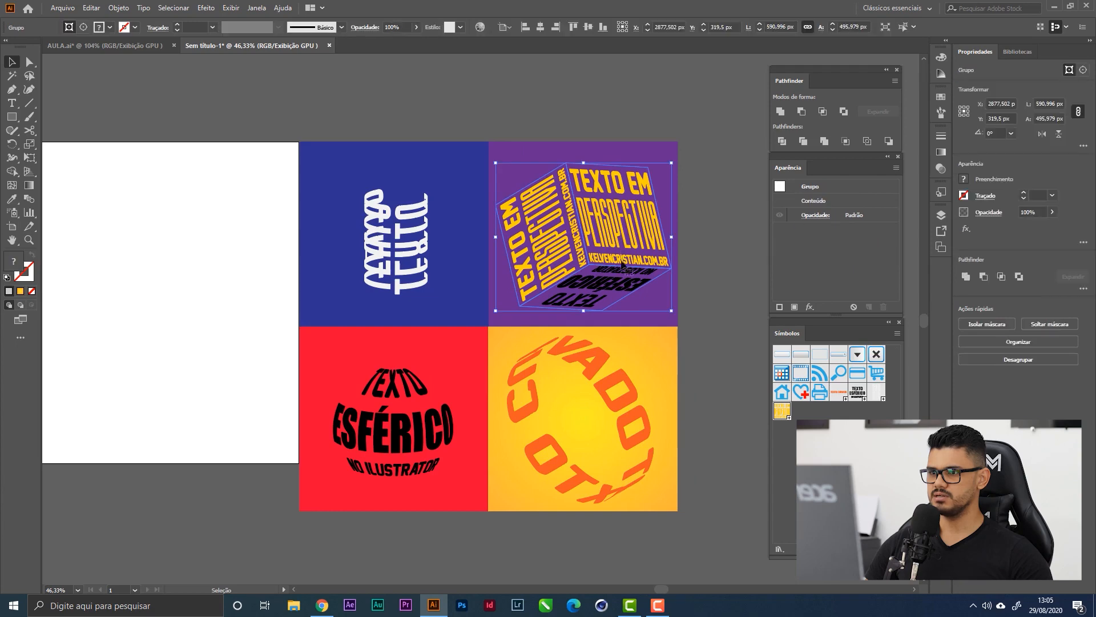
Isolate the cube group, ungroup its faces and enter the clip group holding the bottom face's black lettering.
double_click(622, 289)
right_click(603, 287)
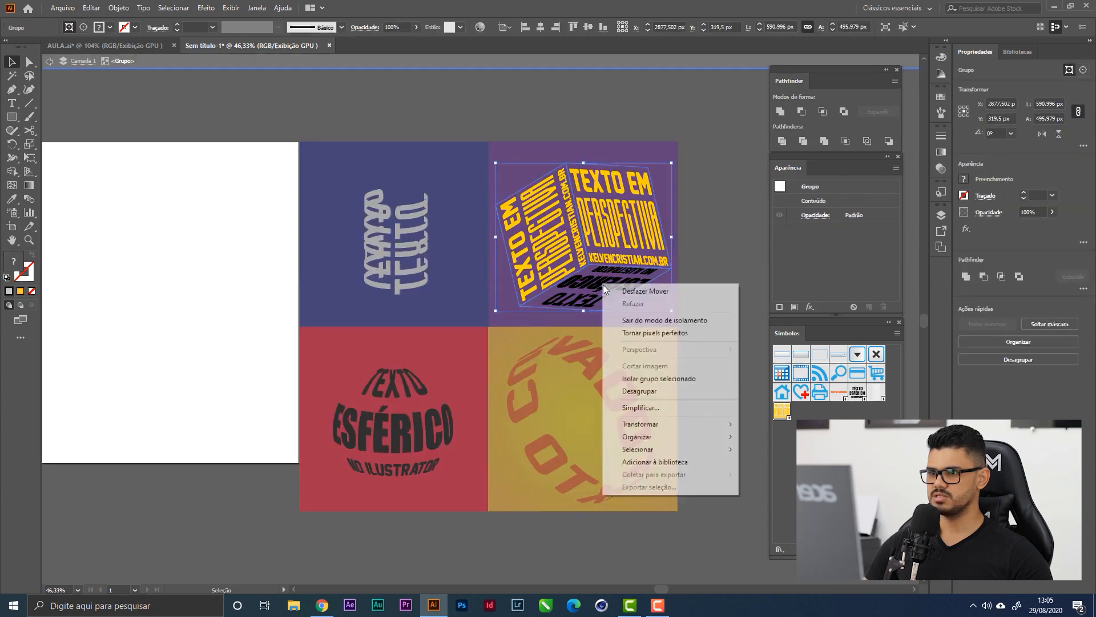
click(641, 394)
click(594, 288)
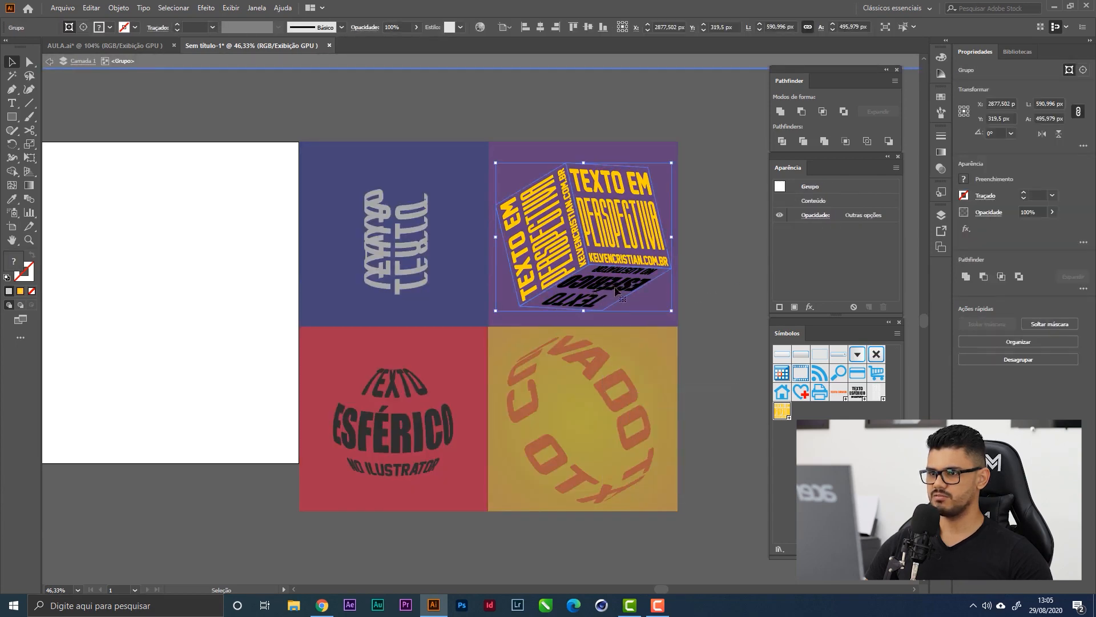
right_click(613, 286)
click(649, 395)
click(703, 283)
click(608, 290)
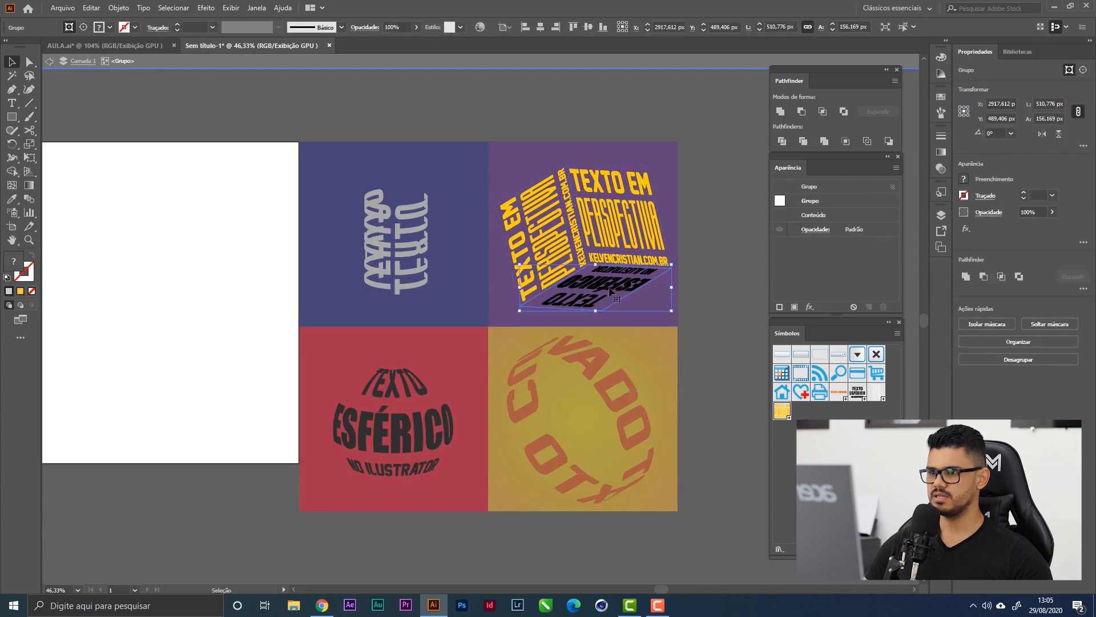
double_click(597, 288)
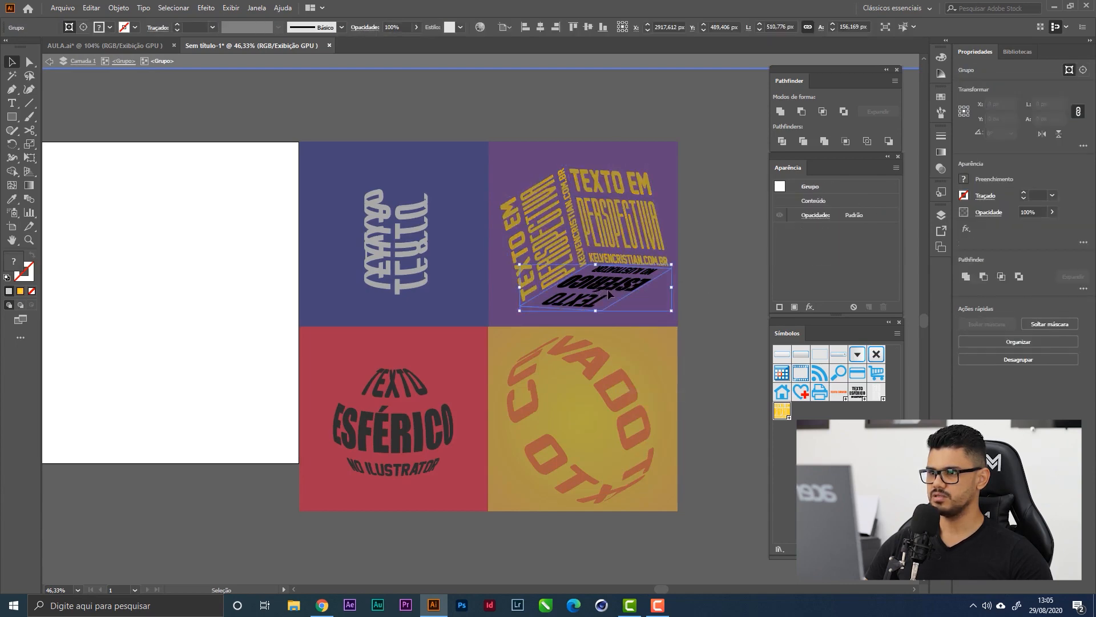
double_click(625, 291)
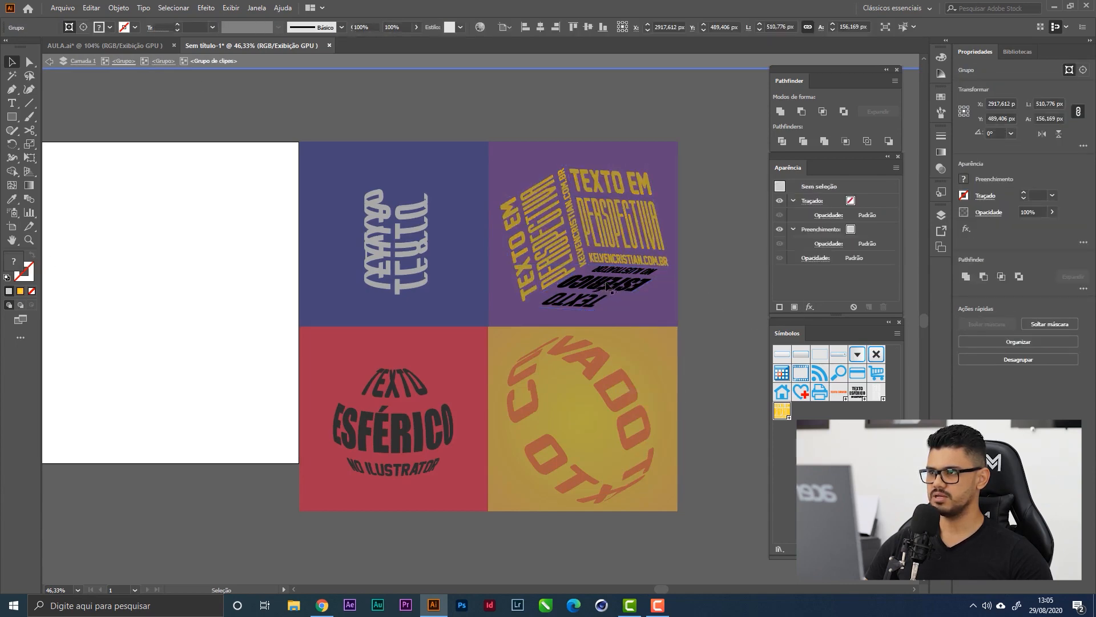
Fill the black lettering on the cube's bottom face with orange.
double_click(14, 264)
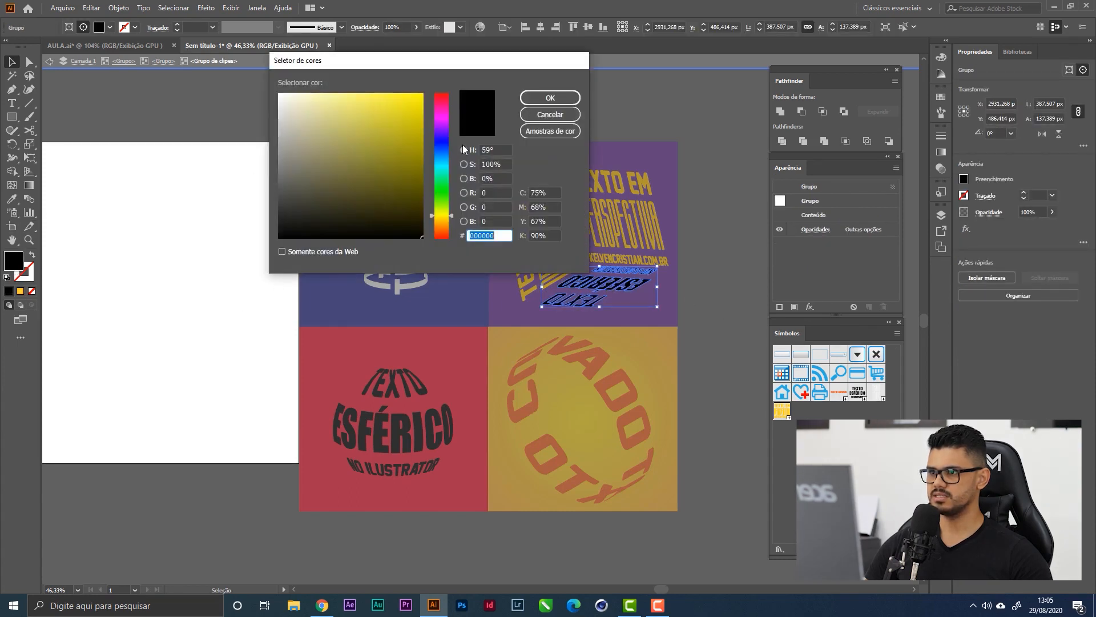
drag(452, 213, 451, 218)
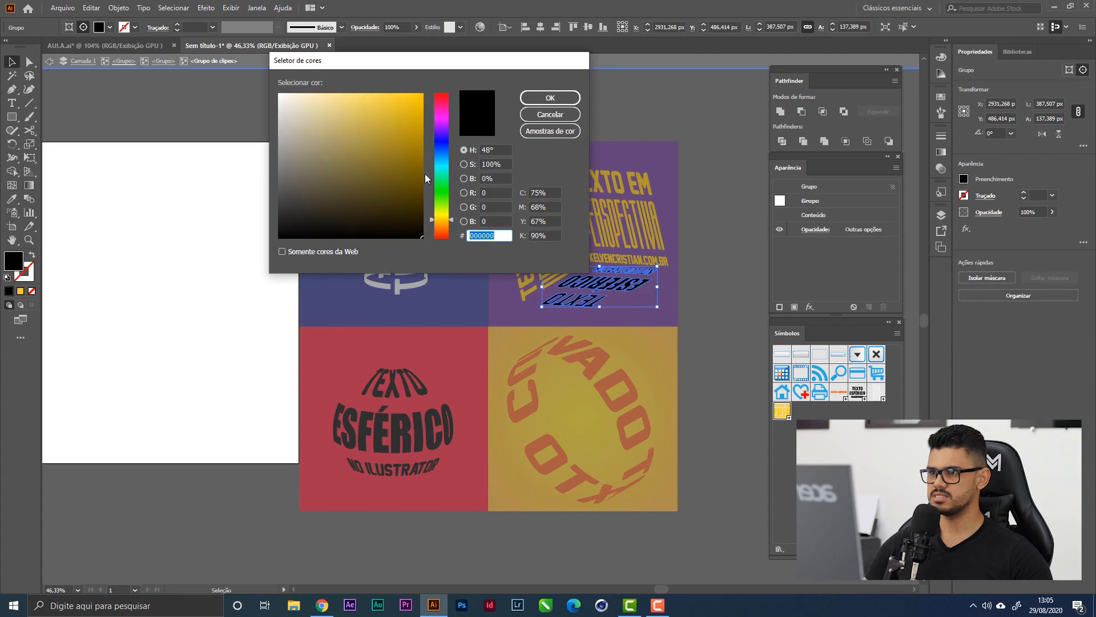
drag(425, 173, 426, 75)
drag(455, 220, 451, 225)
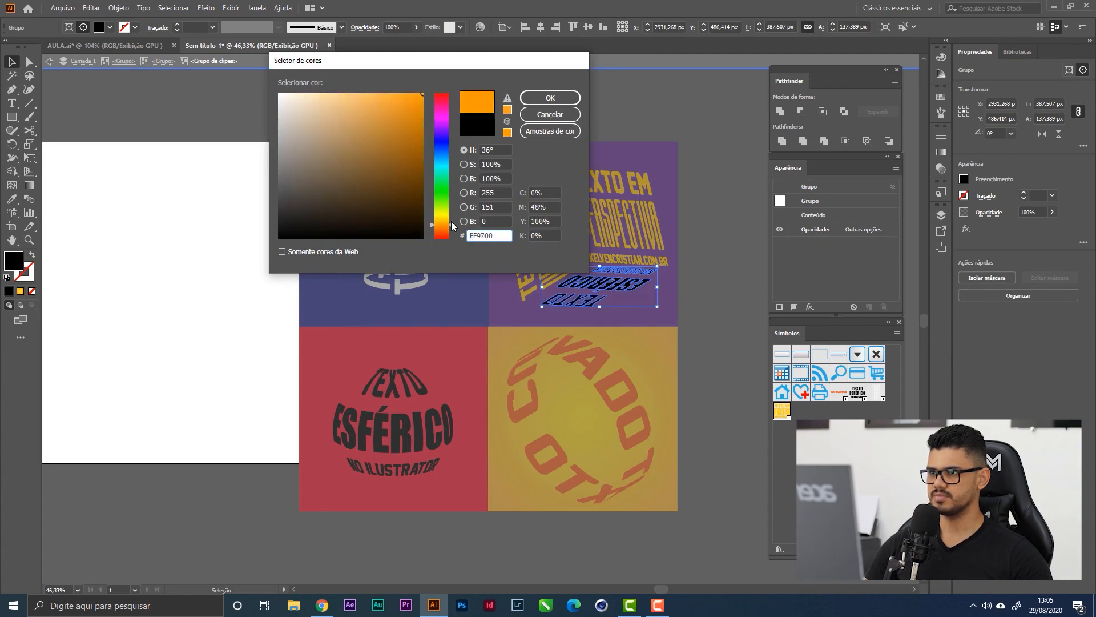
click(549, 98)
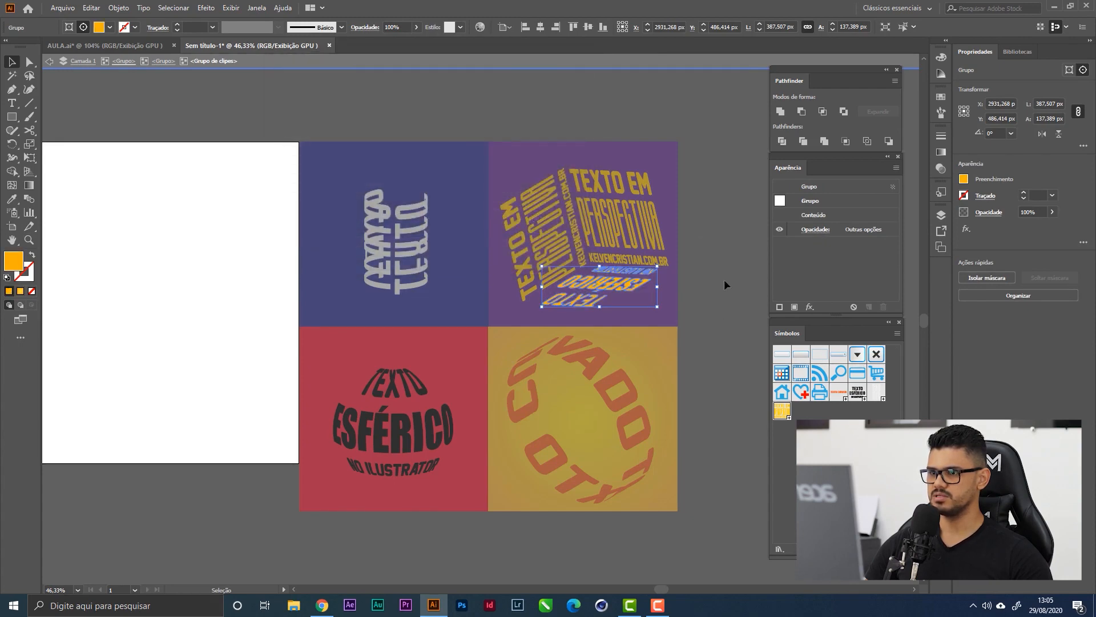
click(724, 279)
Recolour the bottom face's lettering by sampling the yellow of the cube's other faces, and exit isolation mode.
alt+scroll(593, 256, up, 4)
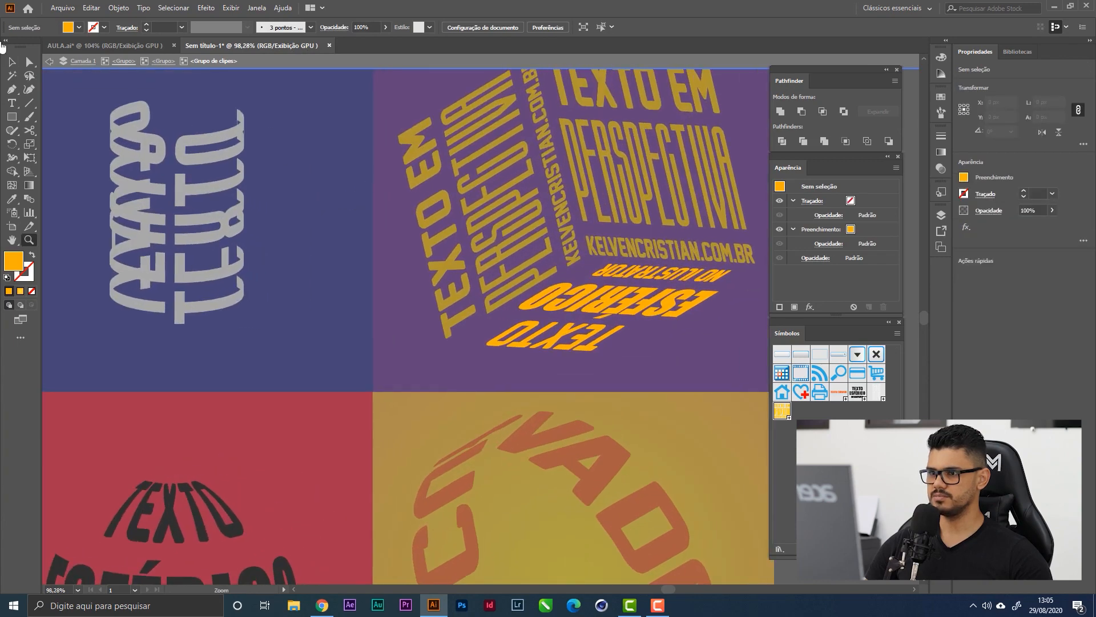
click(609, 312)
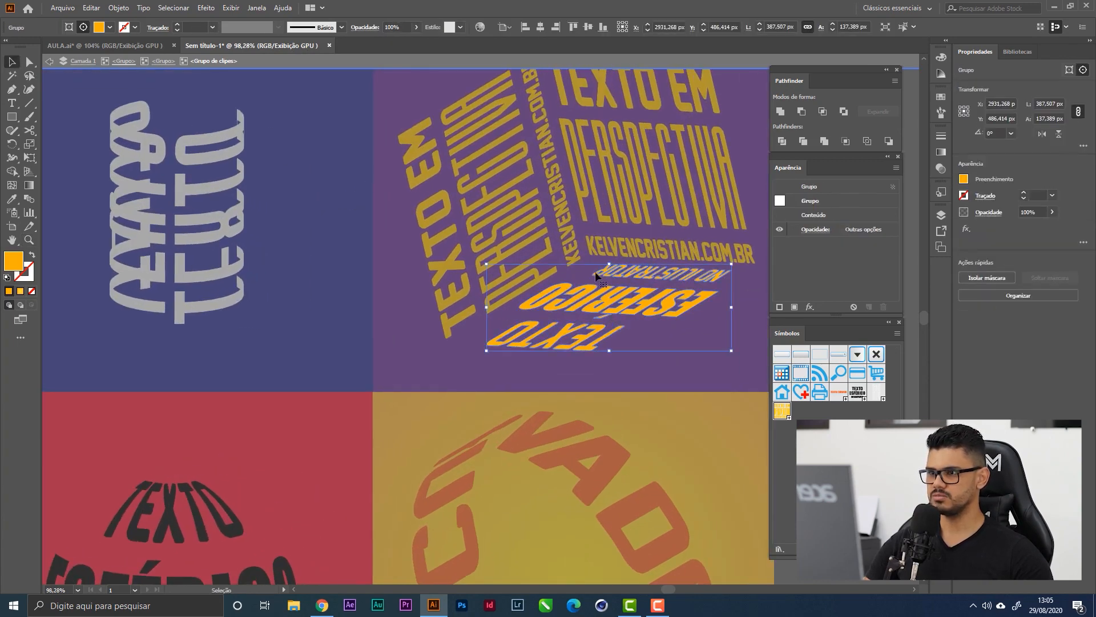
key(i)
click(532, 236)
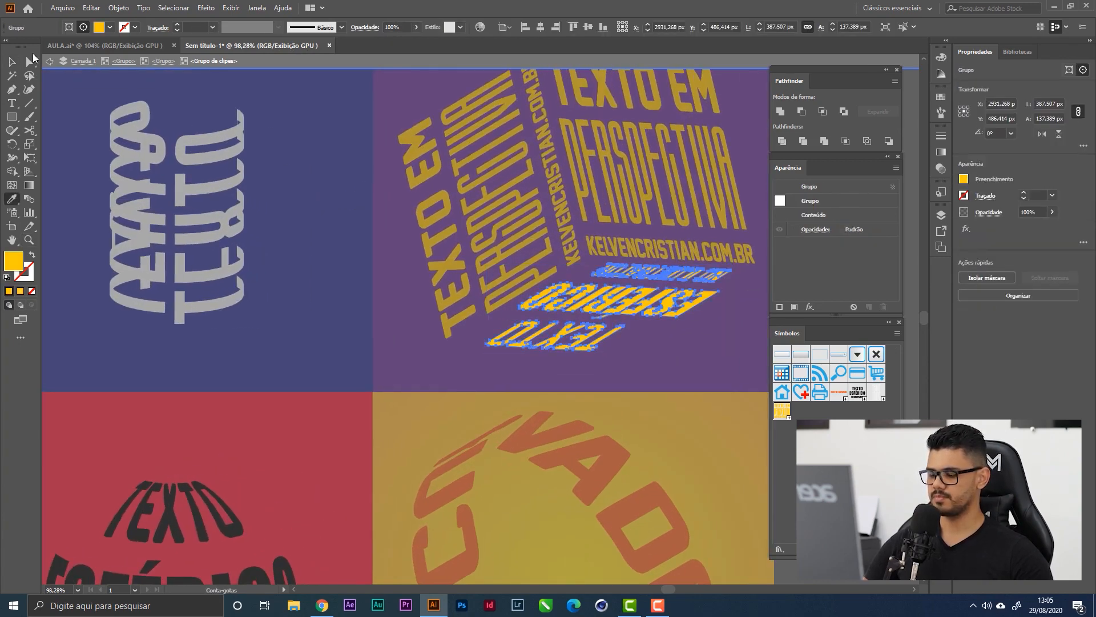
click(13, 62)
alt+scroll(403, 233, down, 4)
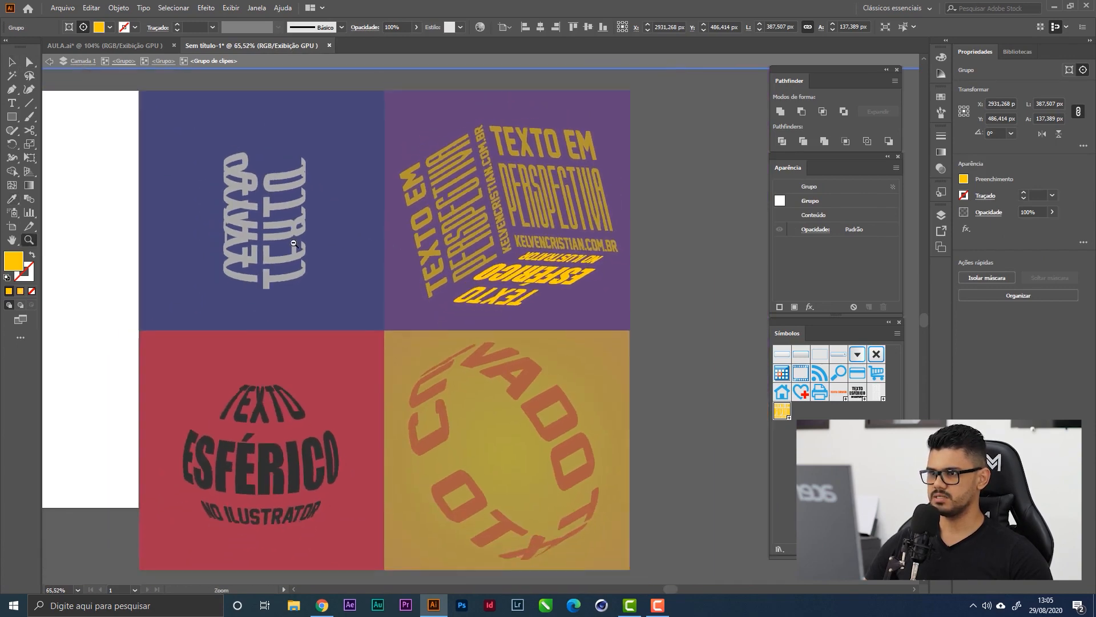
double_click(646, 165)
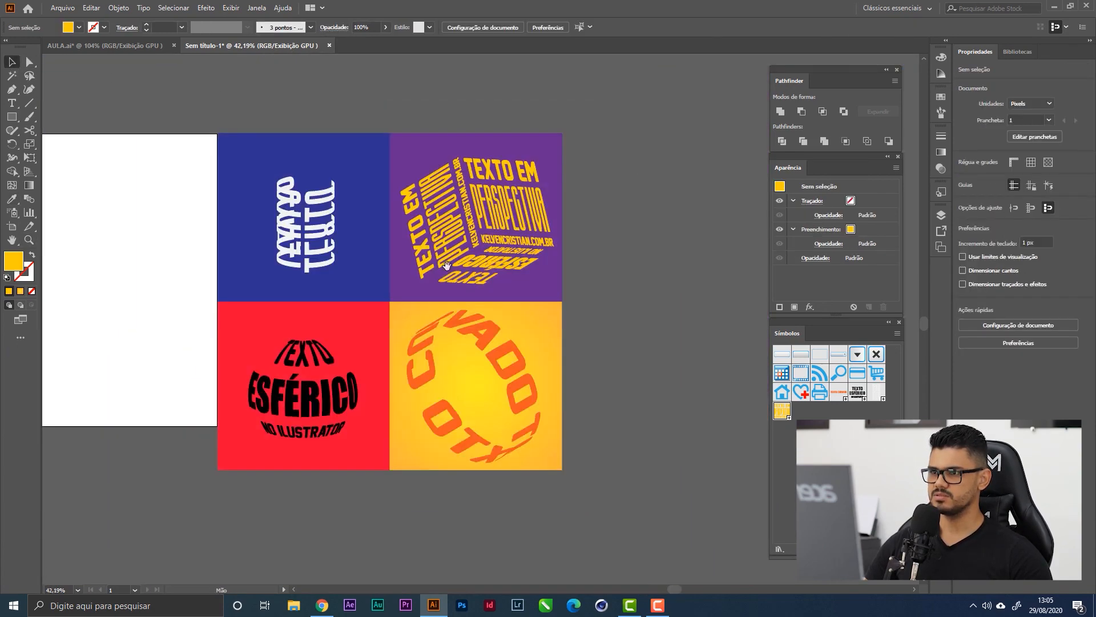
drag(497, 249, 560, 228)
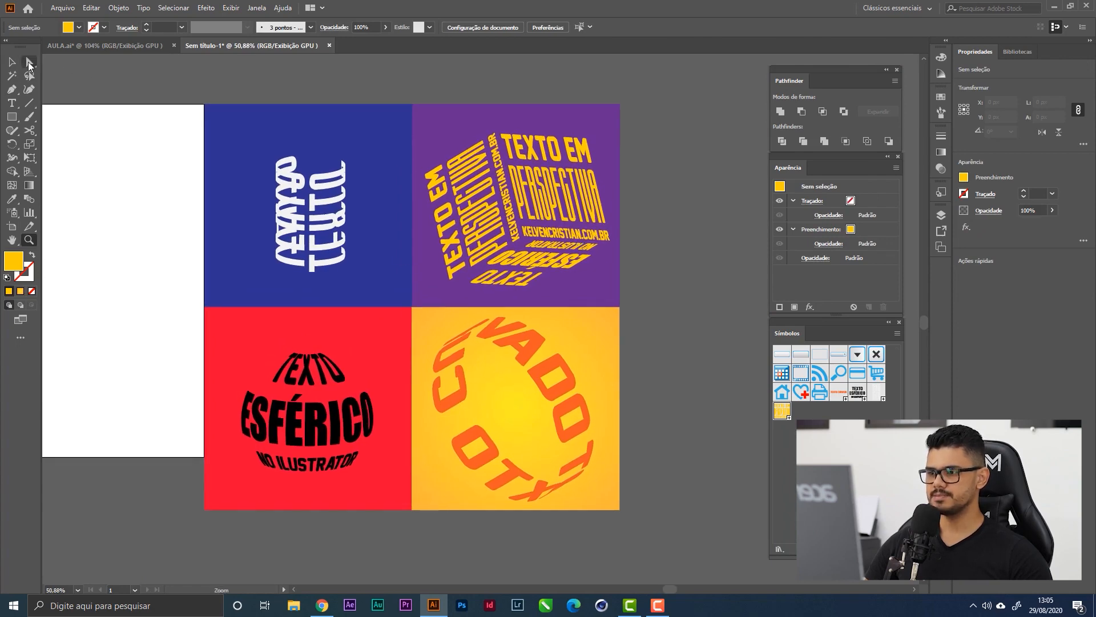
click(11, 61)
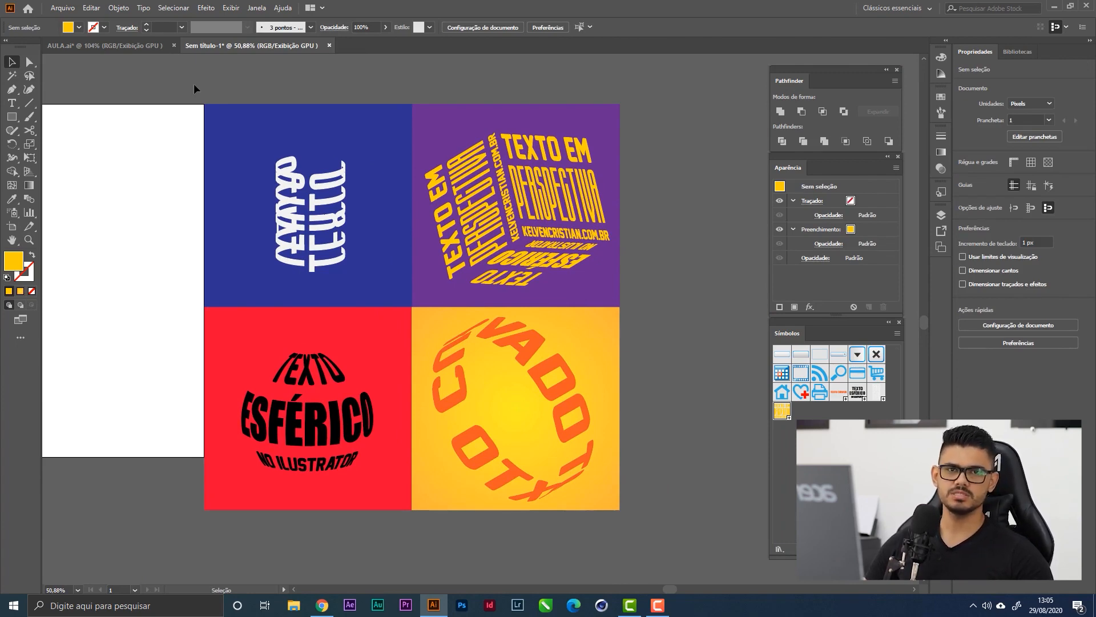
Draw a yellow circle about 77 px wide above the coloured squares and duplicate it into an evenly spaced row of ten.
scroll(306, 67, up, 5)
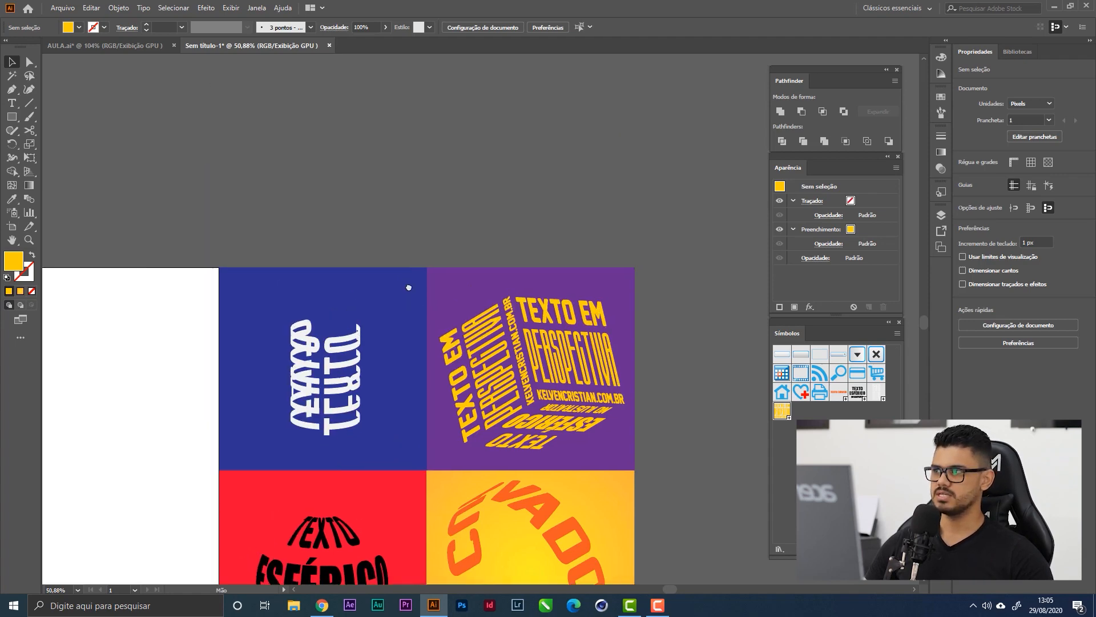
click(12, 117)
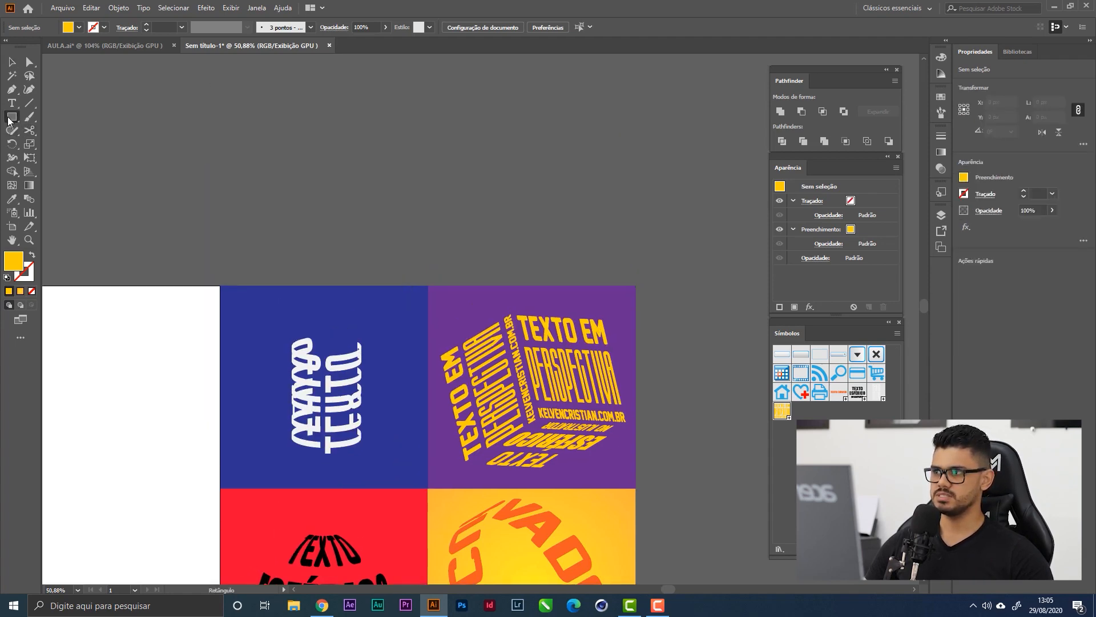
drag(11, 116, 57, 144)
mouse_move(246, 165)
mouse_down()
mouse_move(271, 191)
mouse_move(314, 181)
mouse_move(301, 182)
mouse_up()
key(v)
key(ctrl+d)
key(ctrl+d)
key(ctrl+d)
key(ctrl+d)
key(ctrl+d)
key(ctrl+d)
key(ctrl+d)
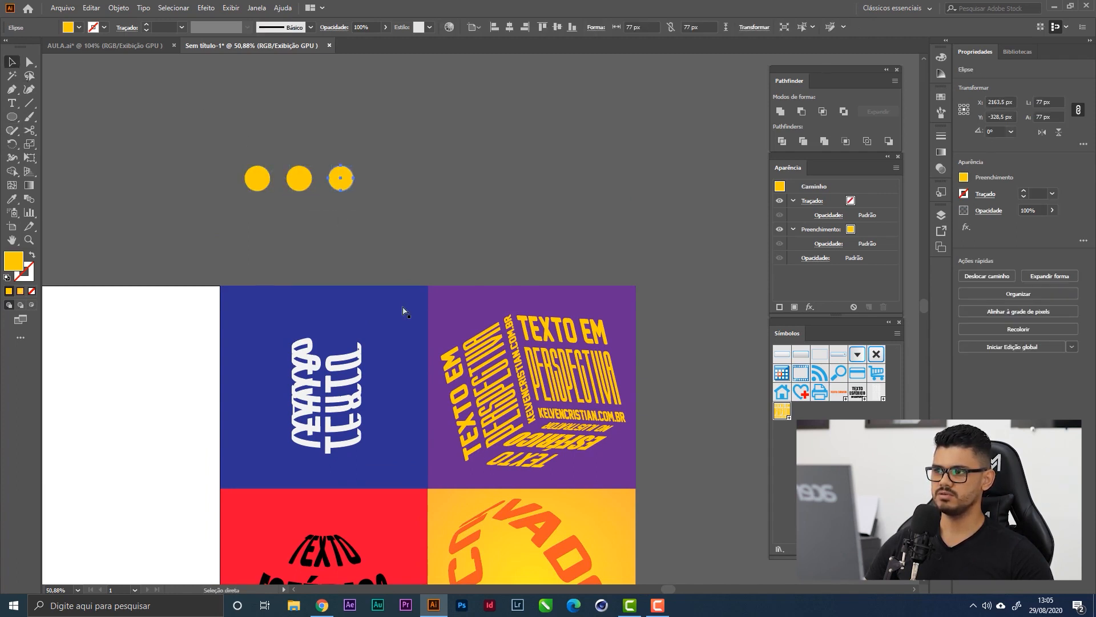
key(ctrl+d)
Duplicate the row of circles above the original, offset sideways to form two staggered rows.
scroll(341, 201, up, 2)
drag(202, 153, 698, 264)
drag(633, 200, 609, 185)
click(377, 137)
scroll(328, 198, up, 2)
drag(142, 150, 653, 273)
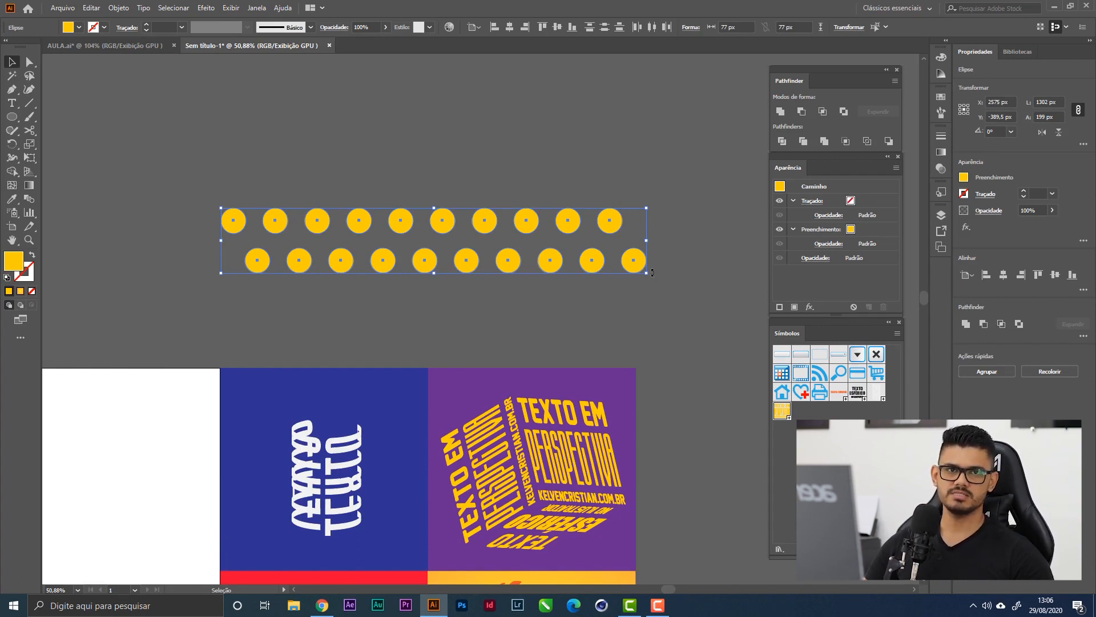
click(731, 353)
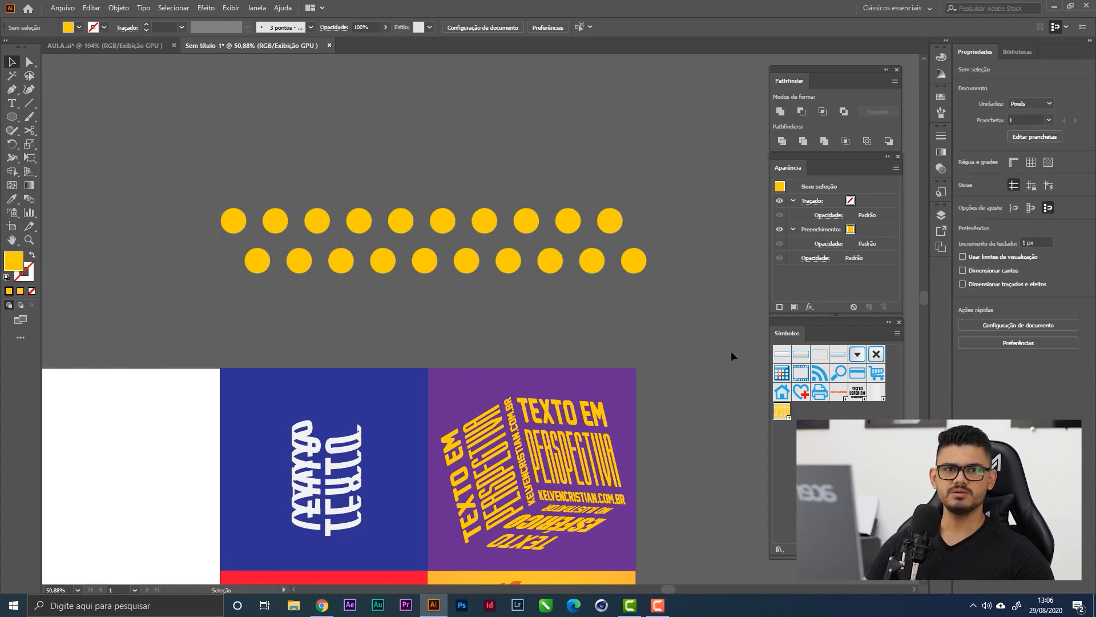